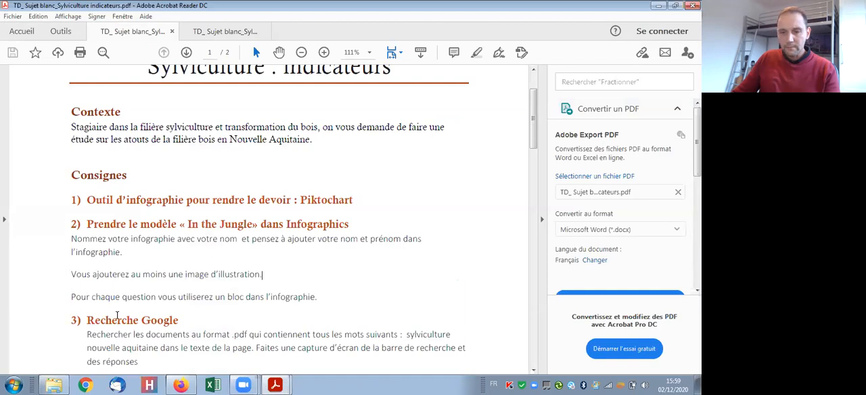
- Switch to Firefox and search Google for "Foret des landes" in a new tab
drag(104, 325, 139, 322)
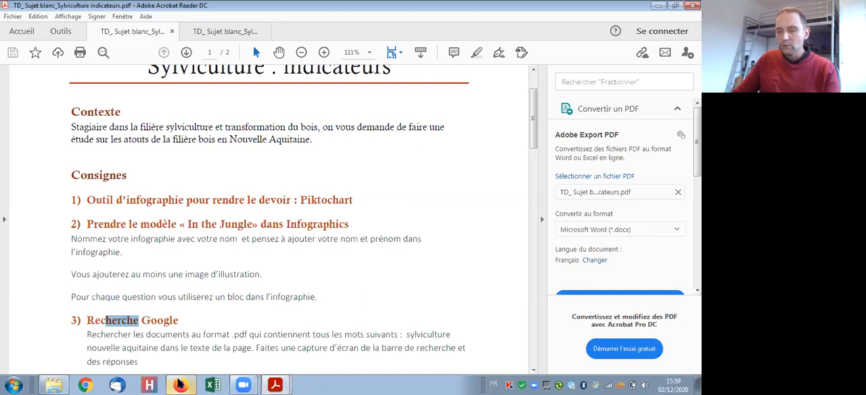
mouse_move(181, 384)
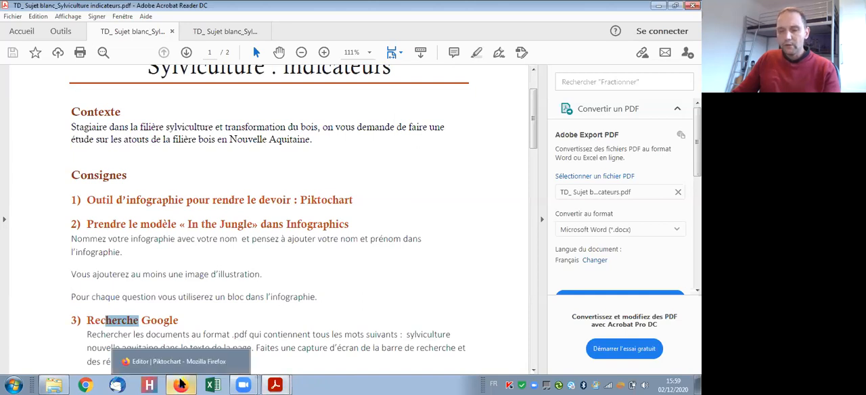
click(181, 384)
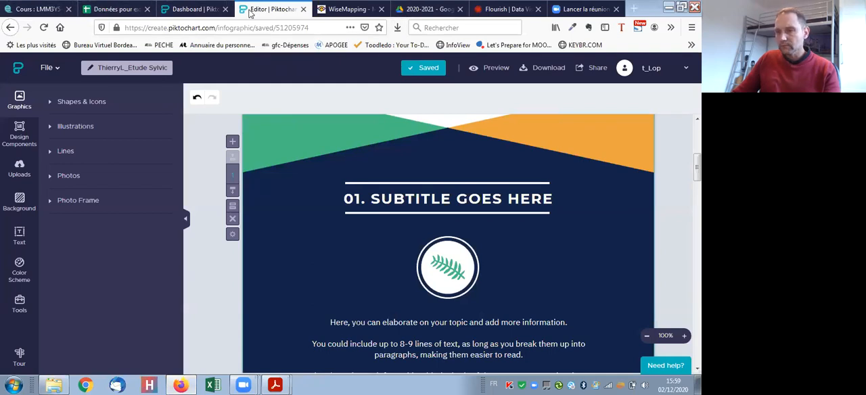
click(633, 10)
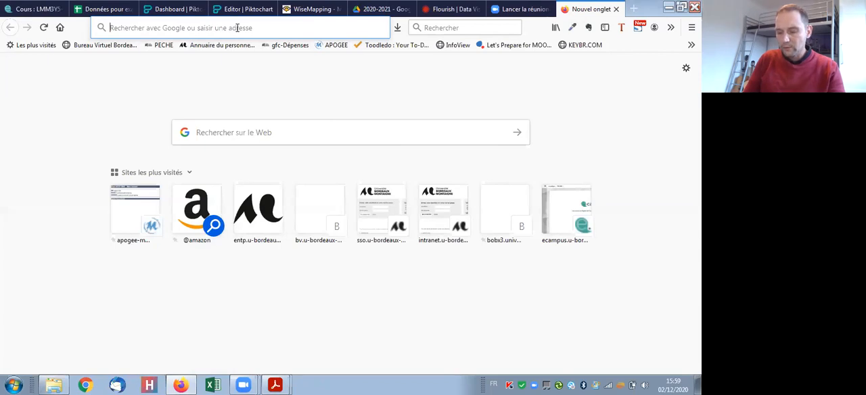
text(Fo)
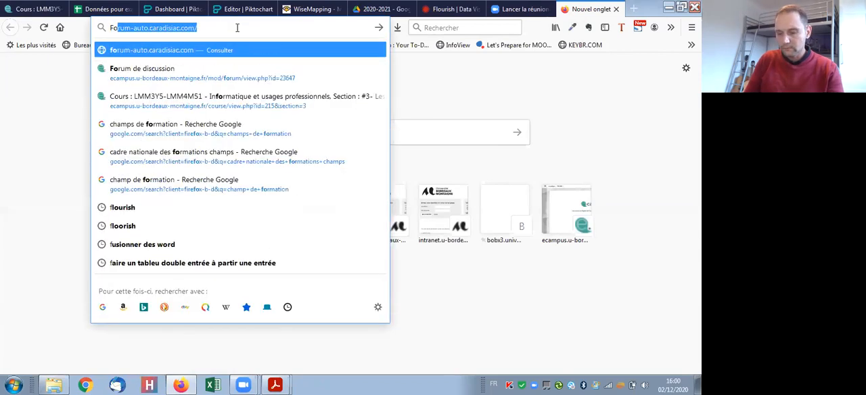
text(ret des landes)
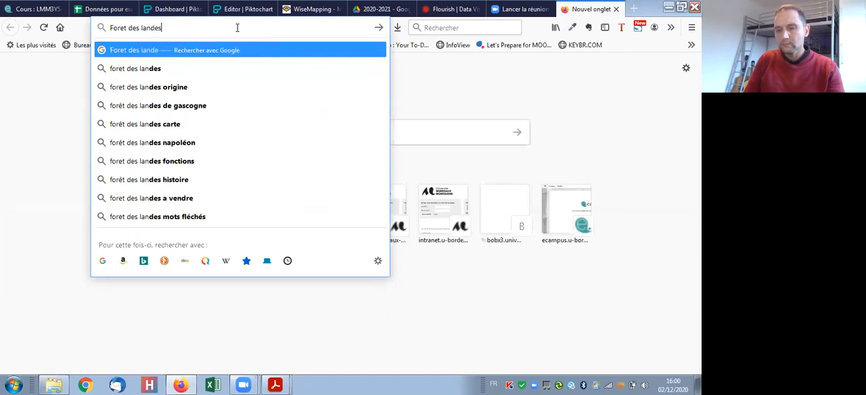
key(Return)
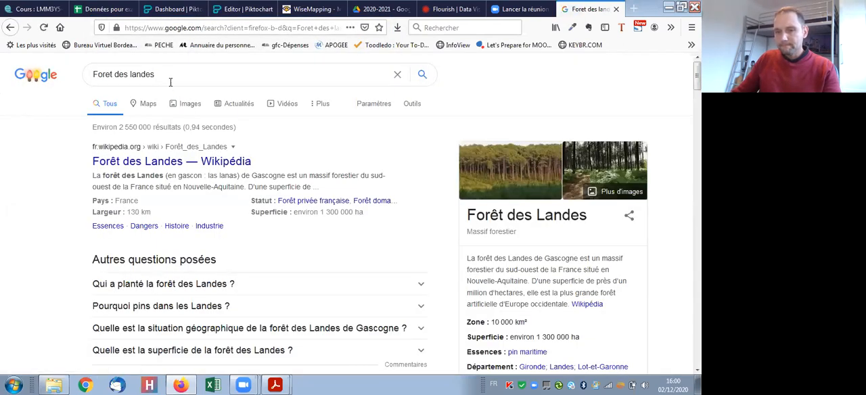
click(377, 107)
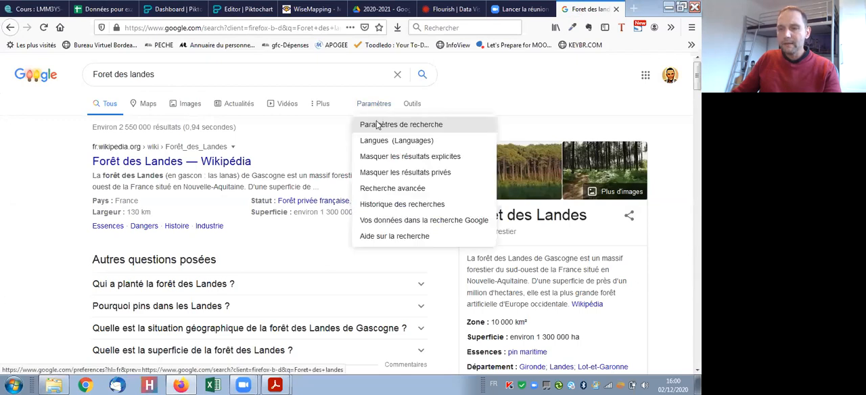
click(409, 203)
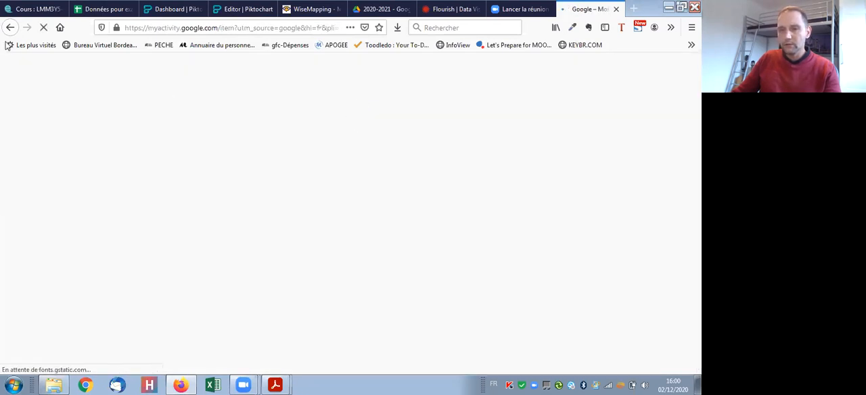
key(alt+Left)
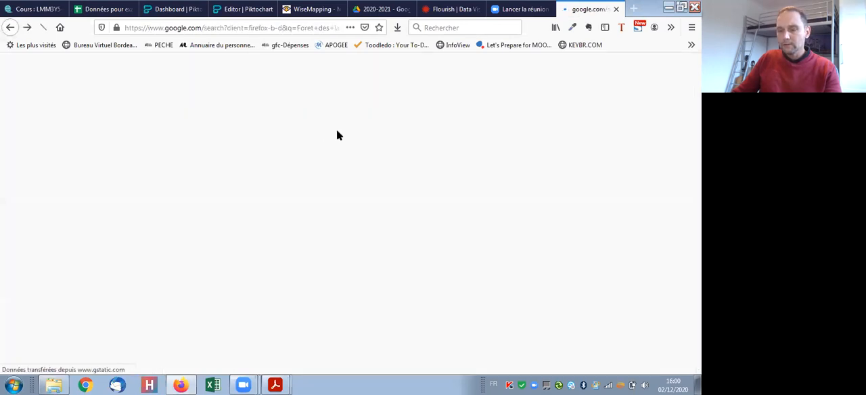
click(376, 111)
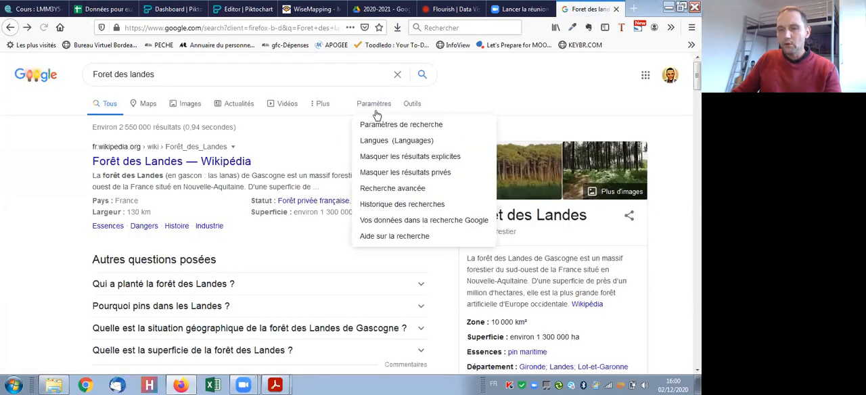
click(402, 188)
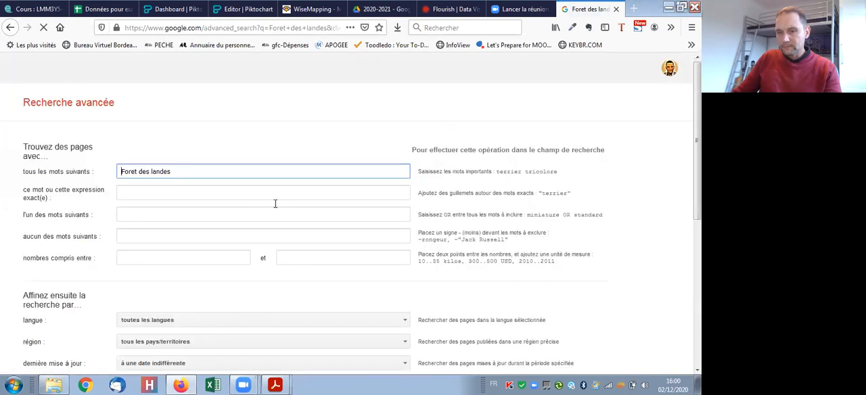
scroll(186, 234, down, 3)
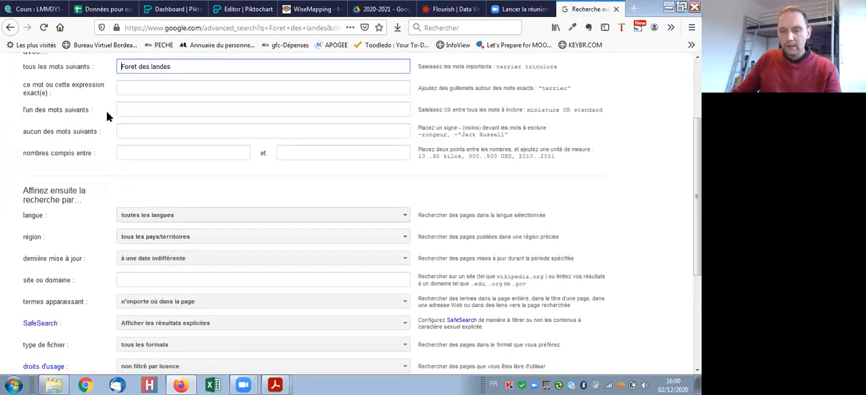
click(11, 28)
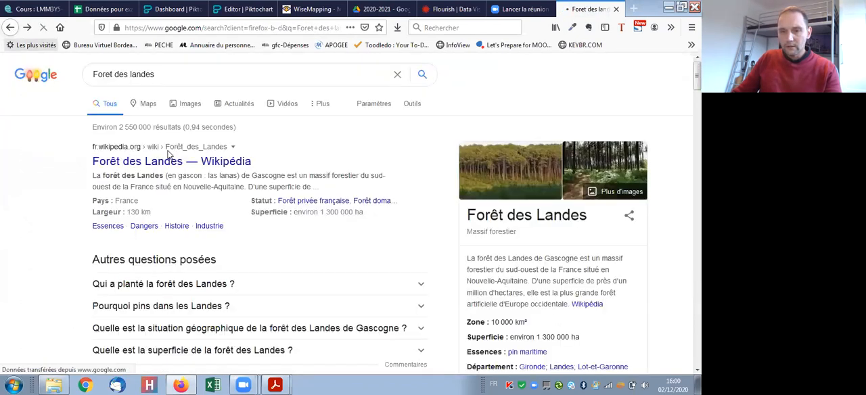
- Show the image results for the forest search and open the advanced image search
click(188, 106)
click(188, 103)
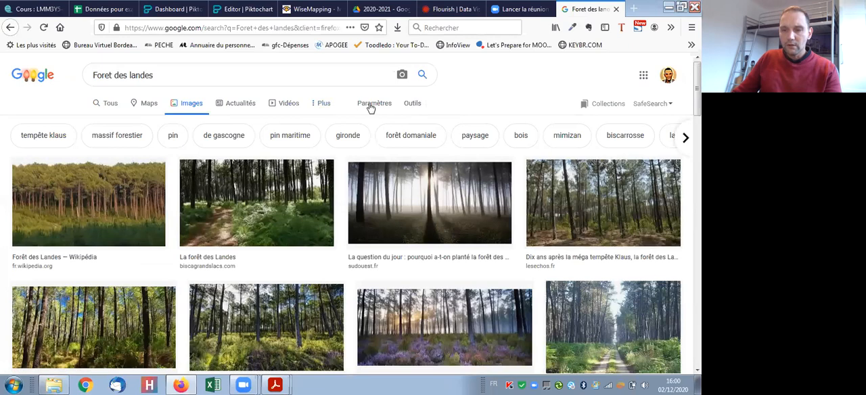
click(316, 106)
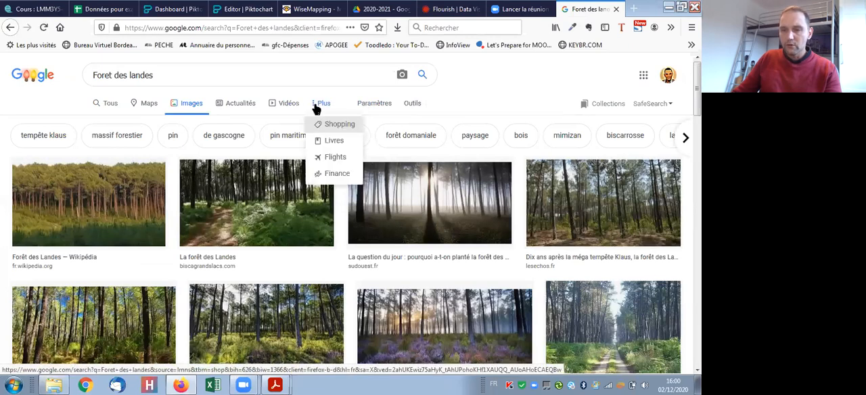
click(380, 104)
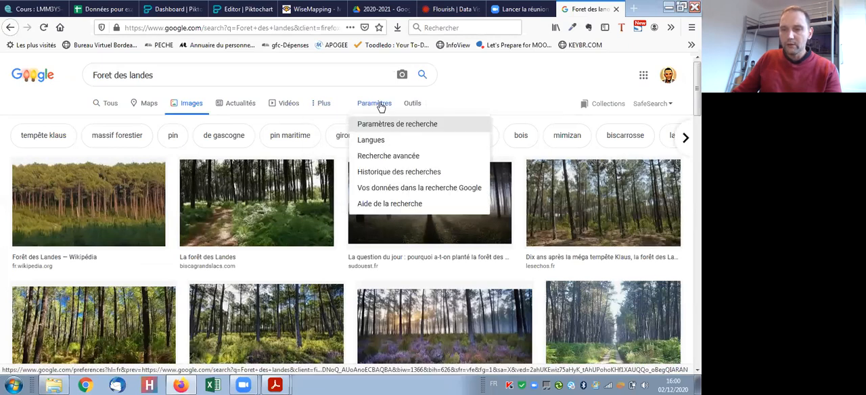
click(398, 159)
- Restrict the image search's usage rights to Licences Creative Commons and run the advanced search
scroll(263, 224, down, 3)
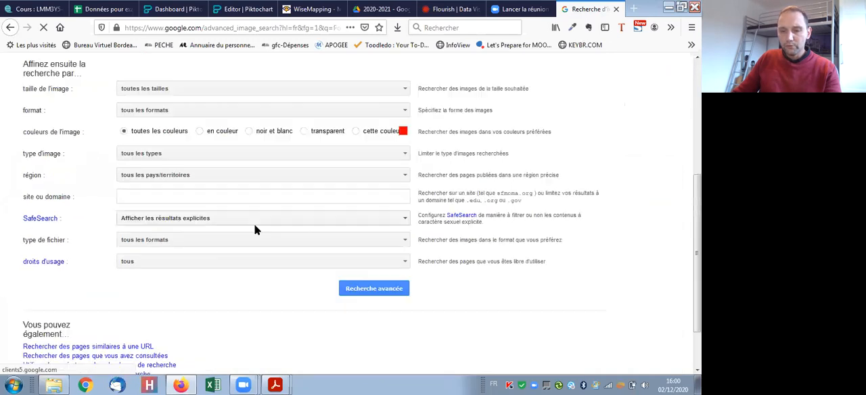
scroll(254, 230, down, 2)
click(198, 188)
click(142, 206)
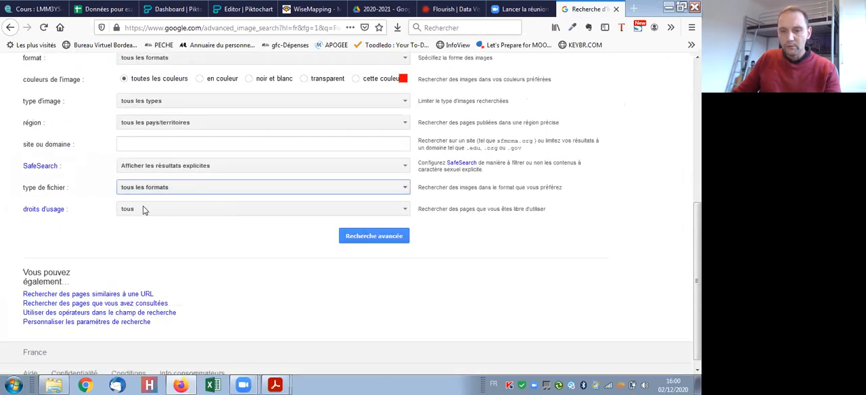
click(160, 211)
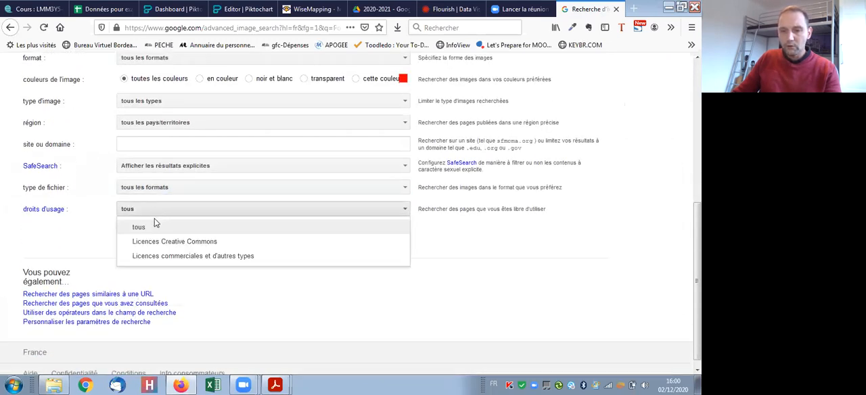
click(203, 242)
click(377, 238)
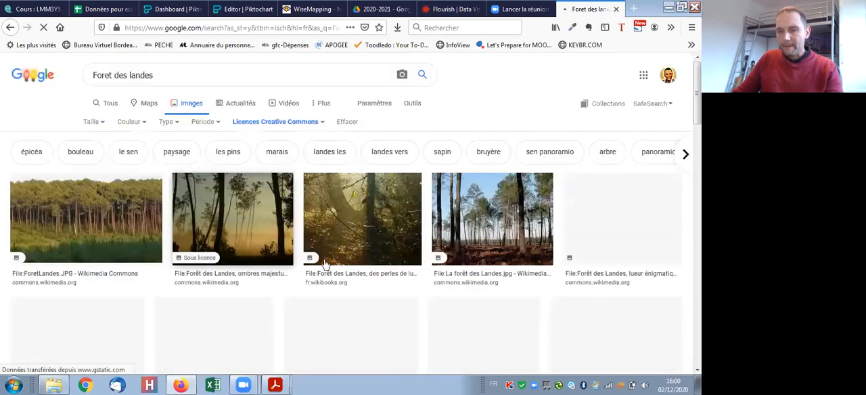
- Browse the Creative Commons images and start saving the ForetLandes.JPG pine forest picture from Wikimedia Commons
scroll(406, 270, down, 2)
scroll(421, 265, down, 1)
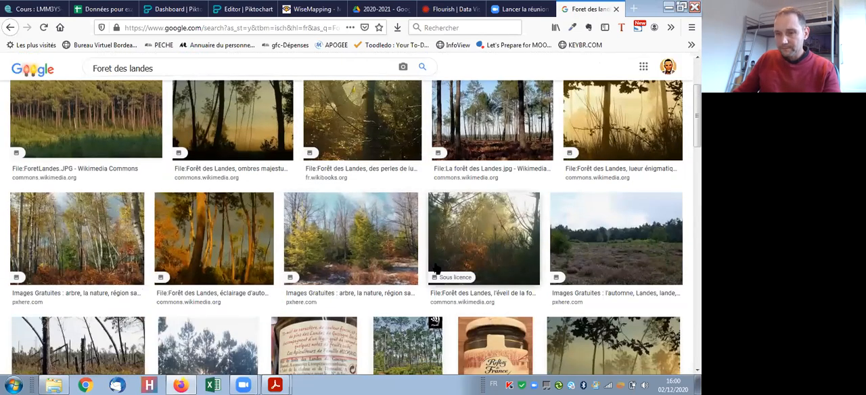
scroll(436, 269, up, 1)
scroll(387, 228, down, 3)
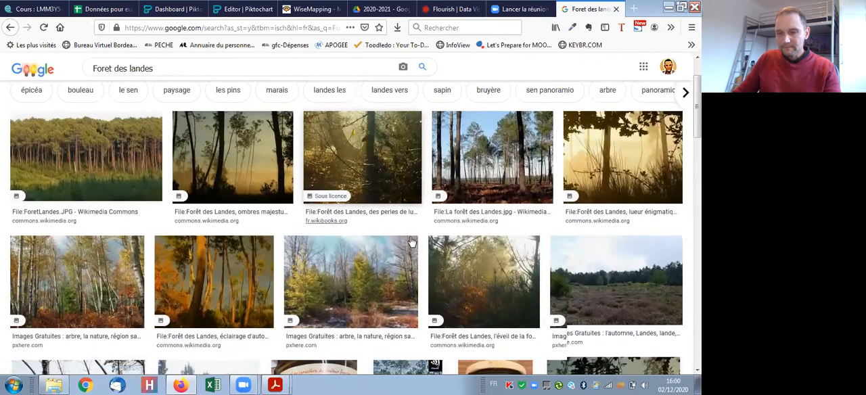
scroll(392, 237, down, 6)
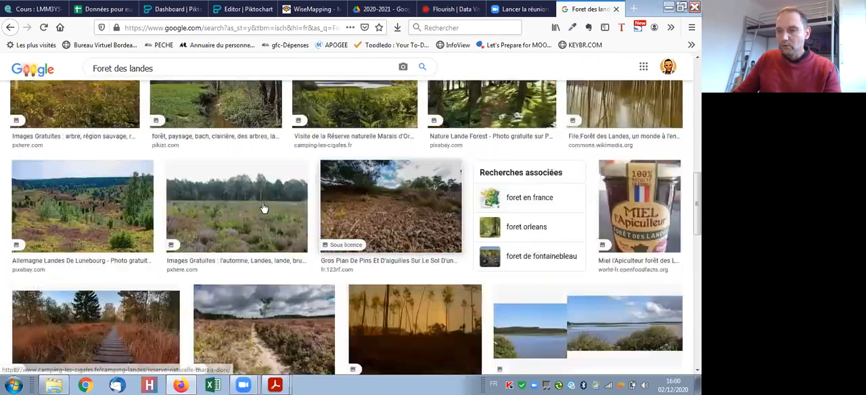
scroll(110, 168, up, 10)
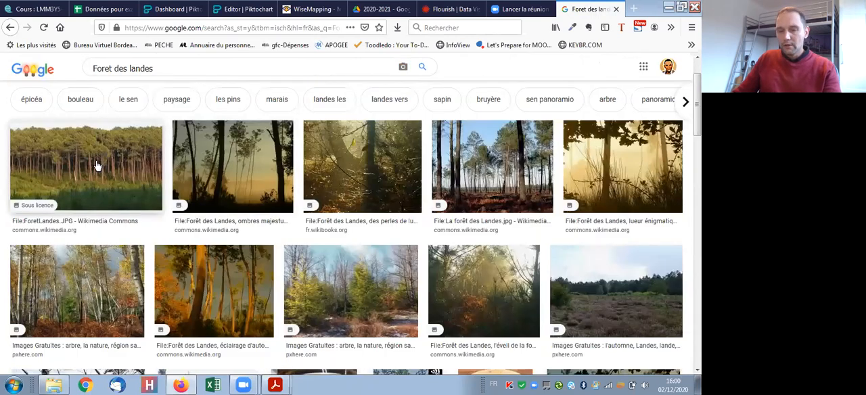
right_click(97, 166)
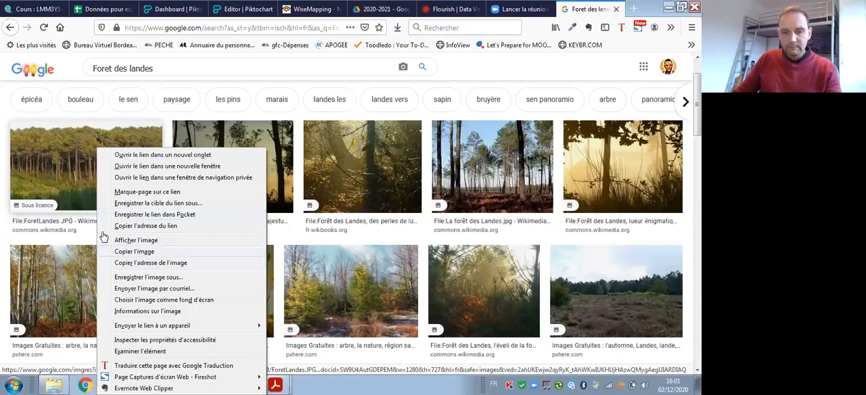
click(155, 278)
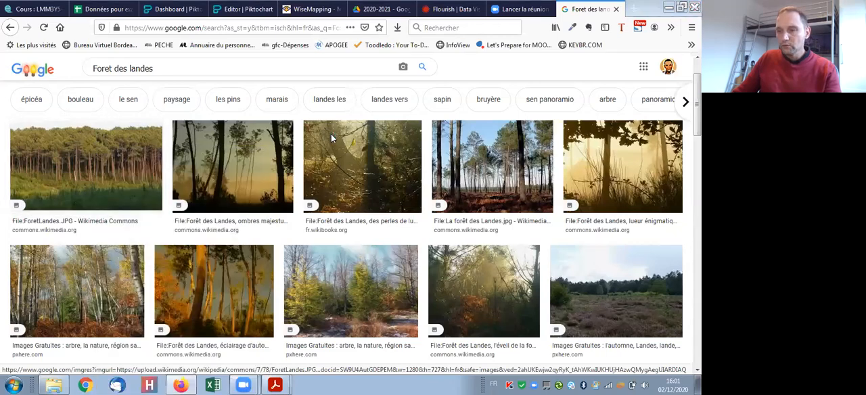
- Save the image as "Foret" in JPEG format in the Images library's IUP > 2020-2021 folder
click(64, 178)
click(57, 168)
double_click(416, 125)
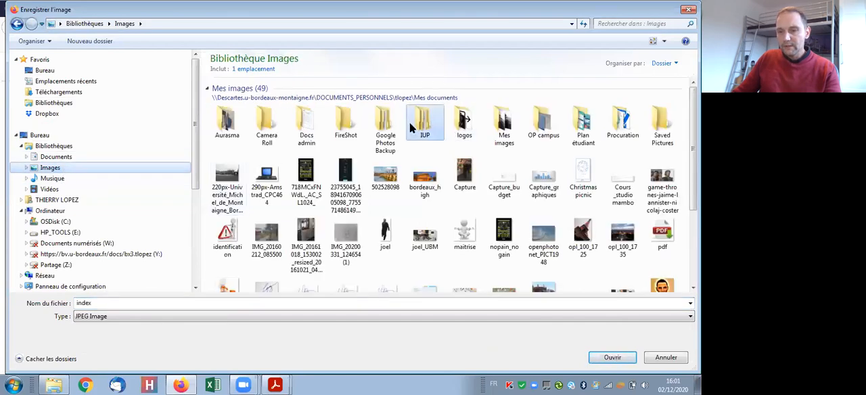
double_click(230, 93)
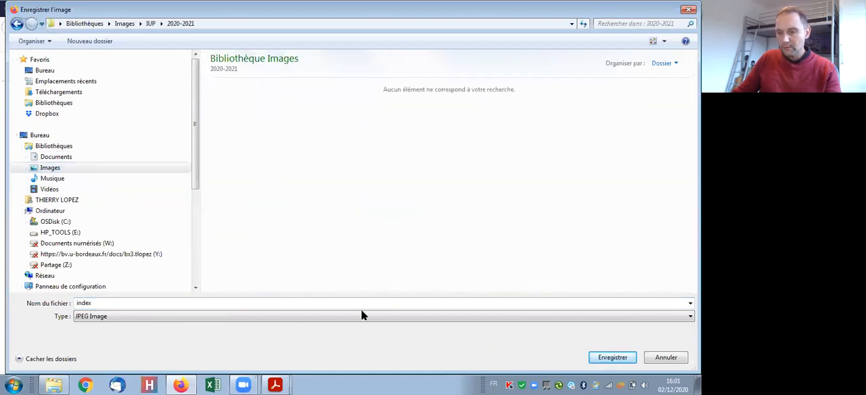
click(301, 302)
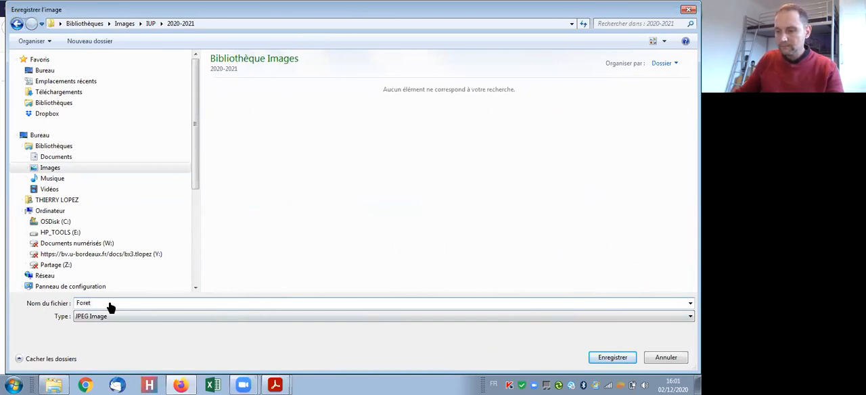
key(Return)
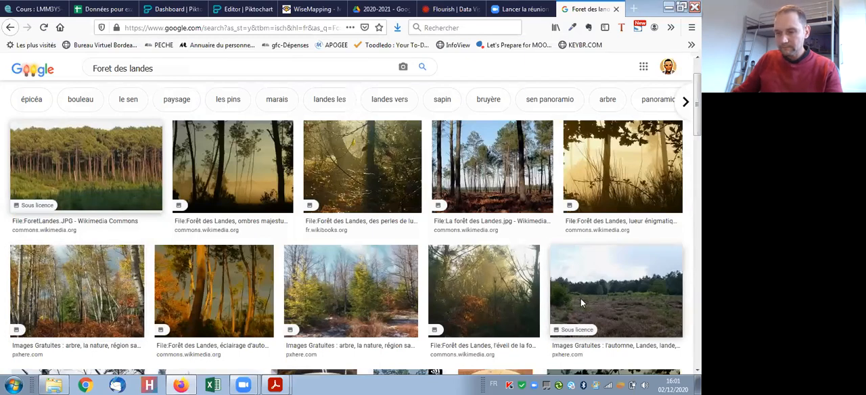
- Return from the Google image results to the Piktochart editor and go to the infographic's title block
click(572, 292)
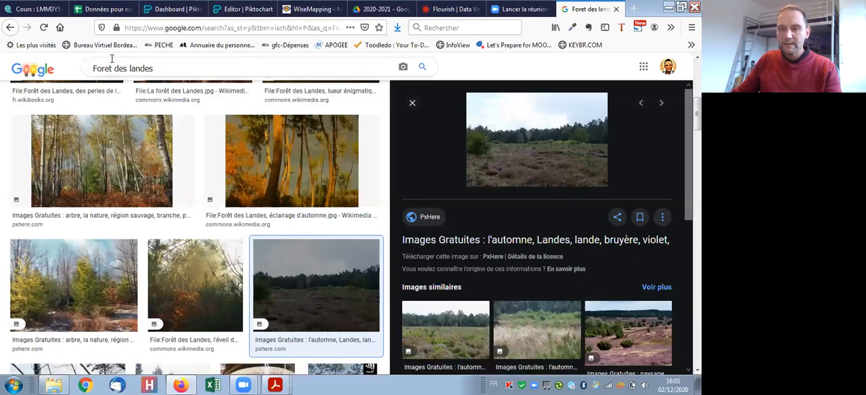
click(173, 10)
click(242, 9)
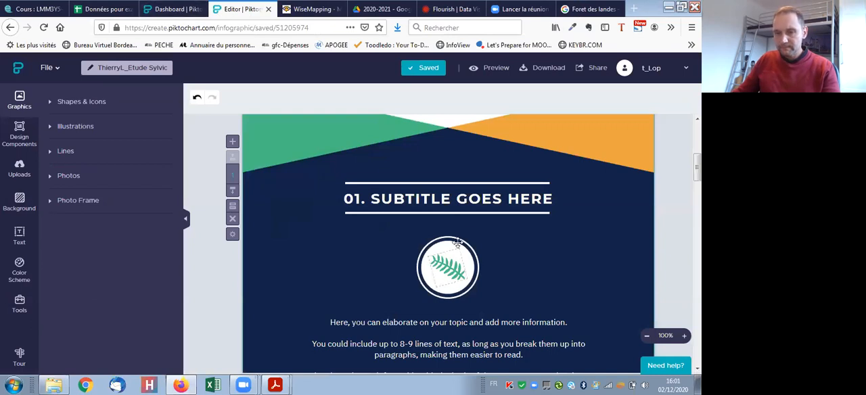
scroll(477, 246, up, 5)
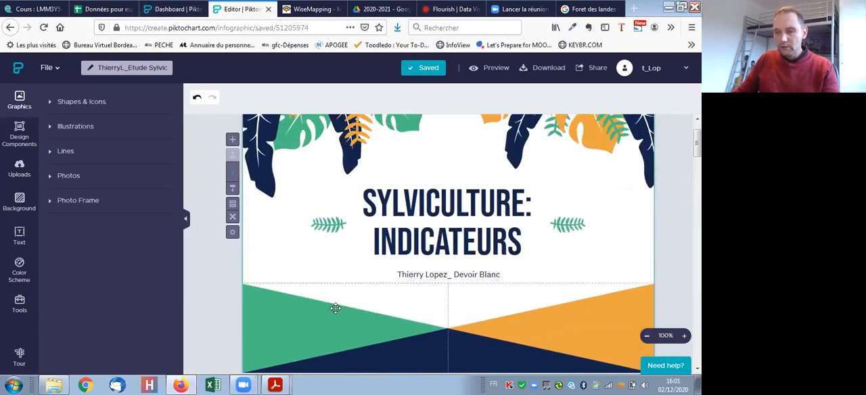
click(268, 242)
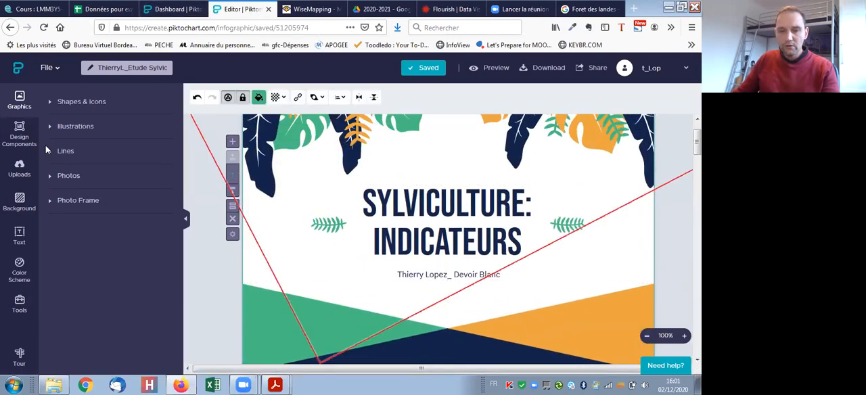
- Upload the saved forest picture from the Images library's IUP > 2020-2021 folder to the infographic's uploads
click(25, 168)
click(111, 153)
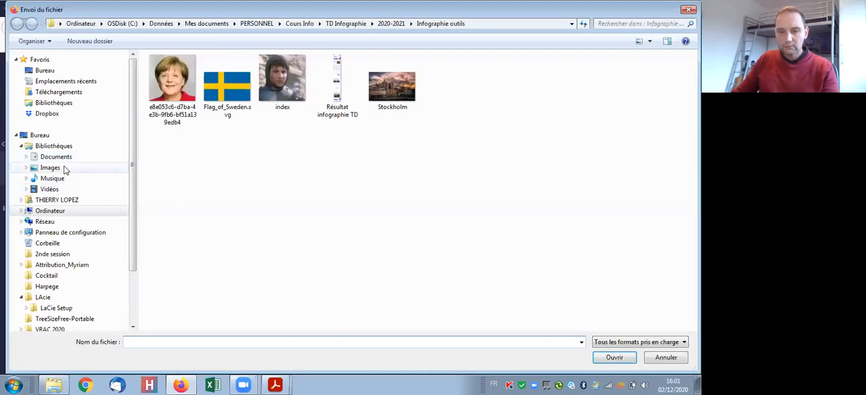
click(50, 168)
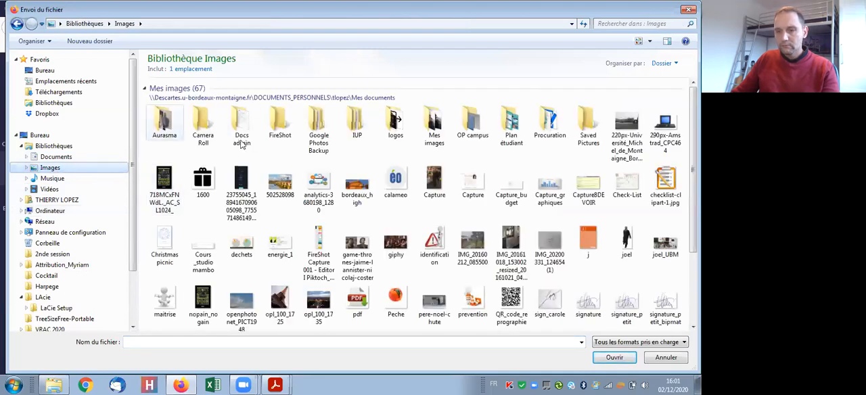
double_click(353, 125)
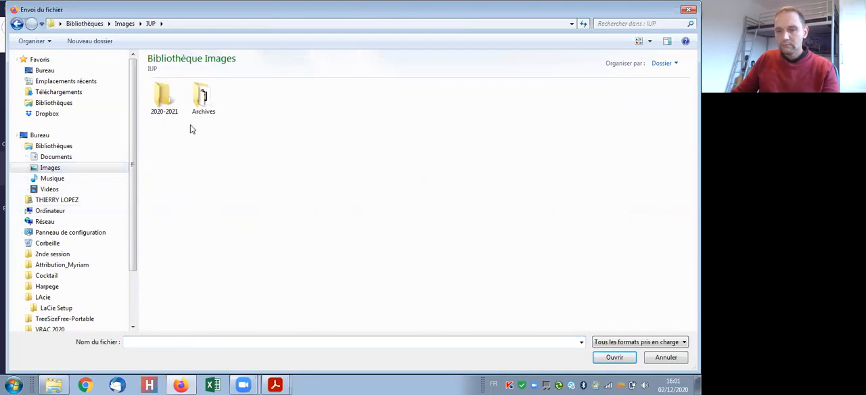
double_click(165, 97)
click(169, 93)
click(613, 358)
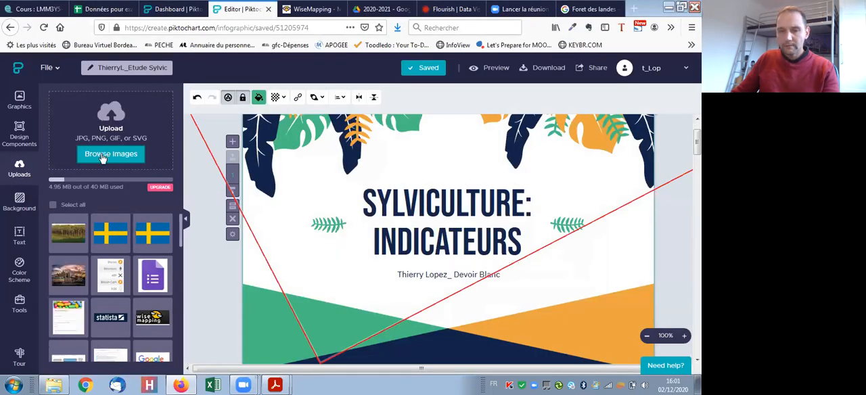
- Insert the uploaded forest picture into the title block and move it below the title, over the orange triangle
click(69, 233)
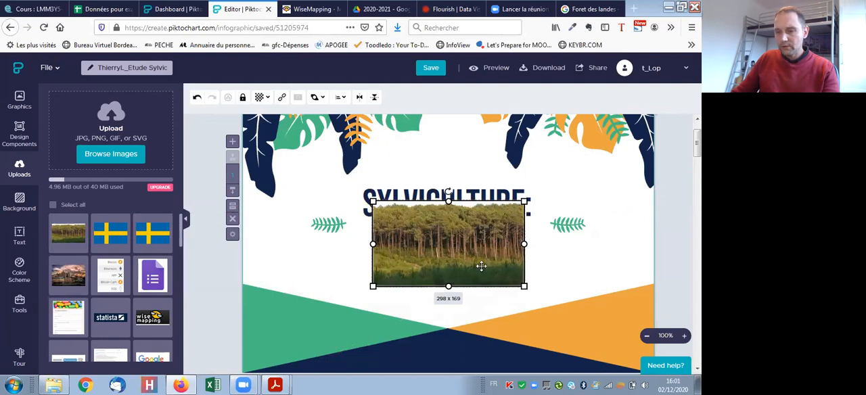
drag(485, 262, 545, 343)
scroll(549, 261, down, 3)
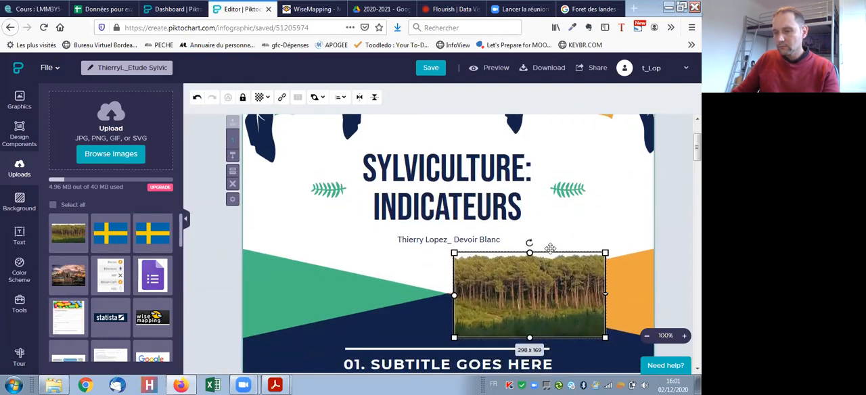
drag(542, 209, 560, 188)
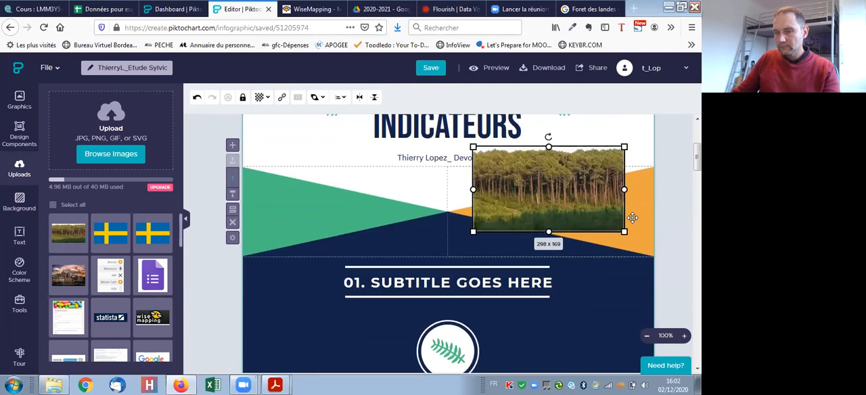
- Shrink the forest picture so that it no longer covers the author line, and deselect it
scroll(631, 217, up, 2)
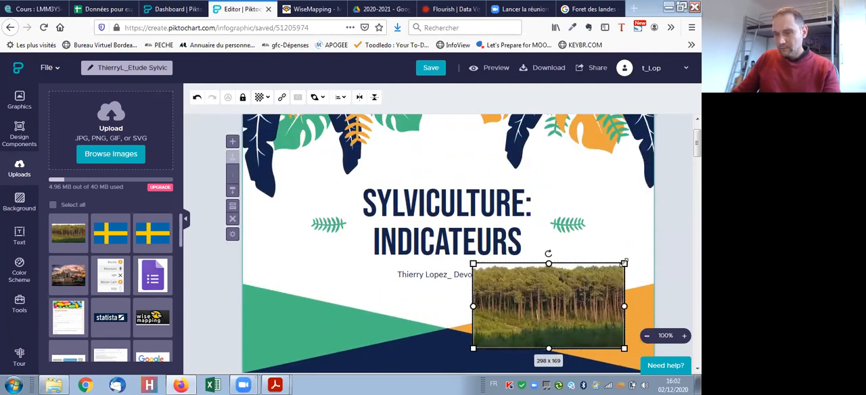
drag(624, 261, 593, 264)
click(586, 181)
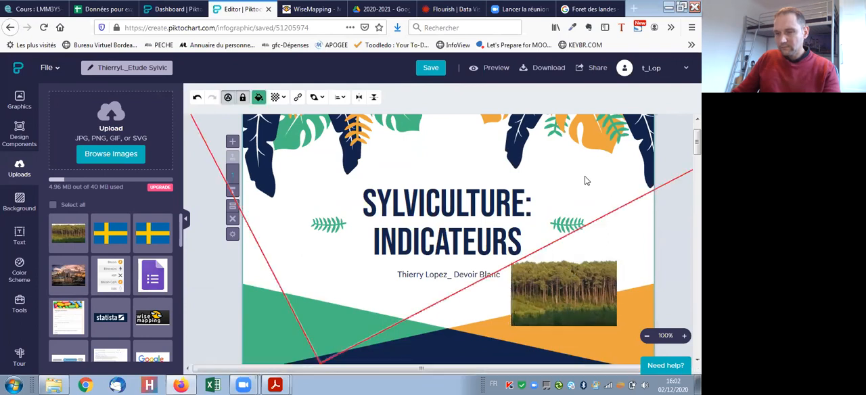
- Shift the forest picture slightly up and to the right beside the author line
scroll(284, 252, down, 1)
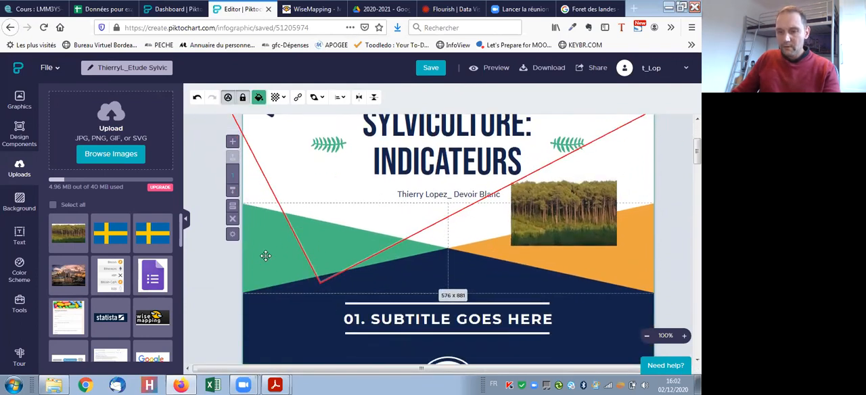
scroll(329, 258, down, 2)
click(305, 274)
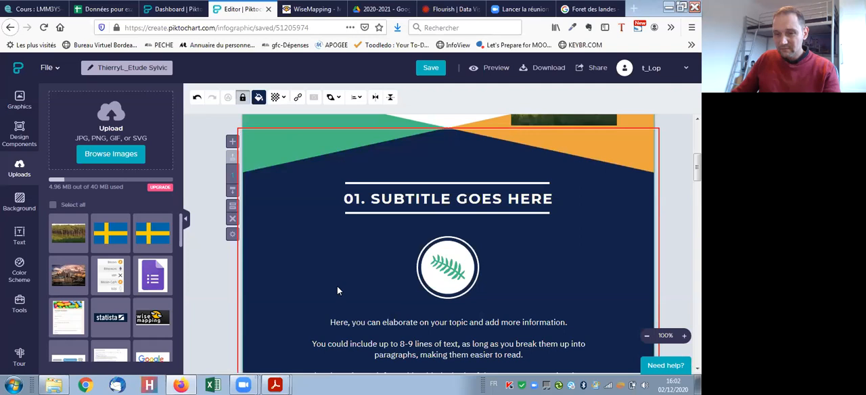
scroll(328, 271, up, 2)
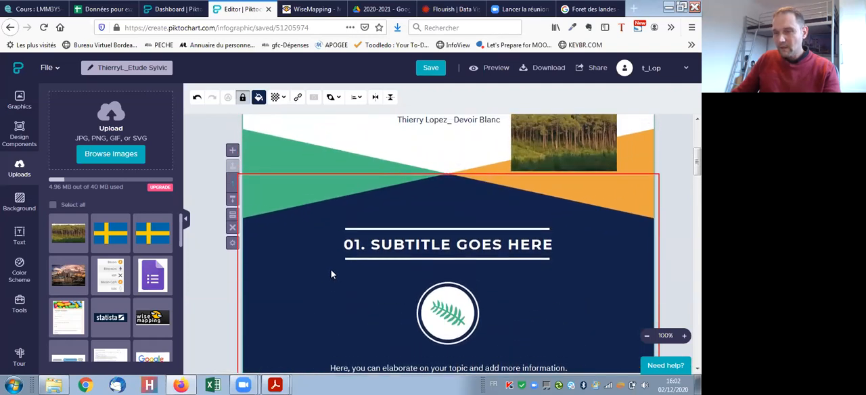
drag(568, 212, 586, 206)
- Examine the template's layout from the title block through the 01 and 02 subtitle sections
click(433, 282)
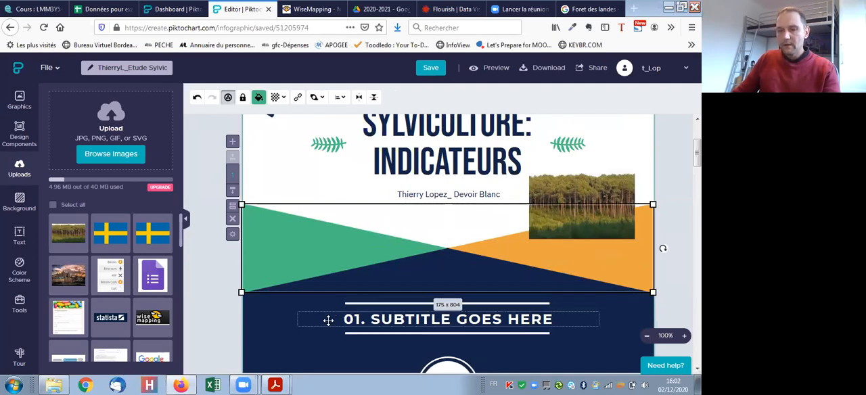
click(301, 319)
scroll(291, 320, up, 1)
scroll(311, 318, down, 2)
click(295, 324)
scroll(297, 317, down, 1)
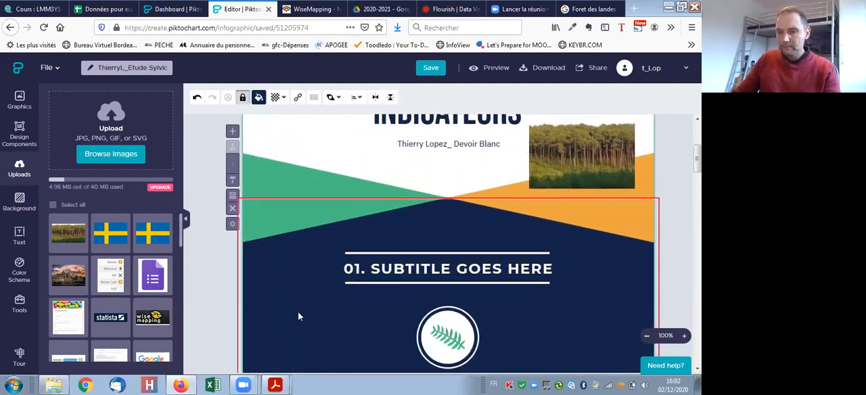
scroll(304, 313, down, 2)
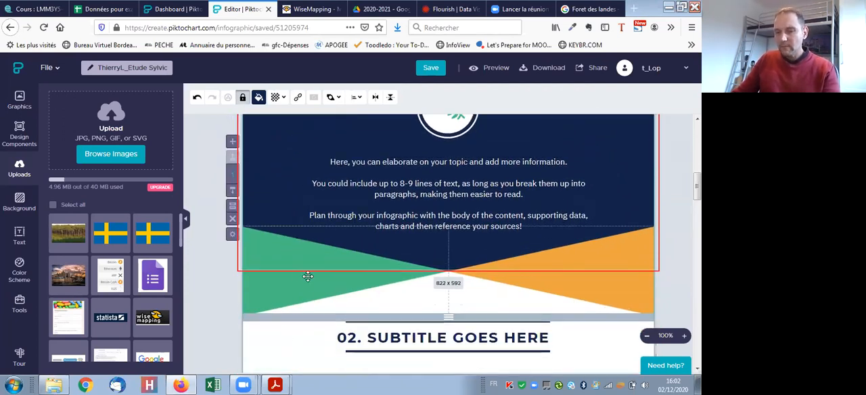
scroll(306, 278, up, 2)
scroll(324, 283, up, 2)
scroll(339, 285, down, 3)
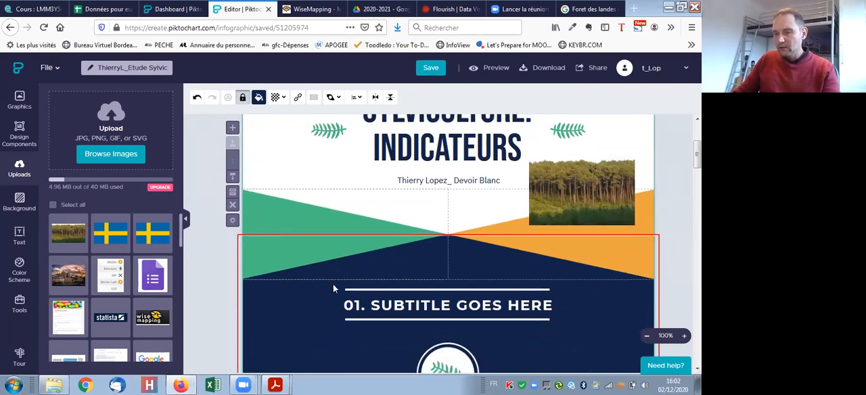
scroll(368, 291, down, 2)
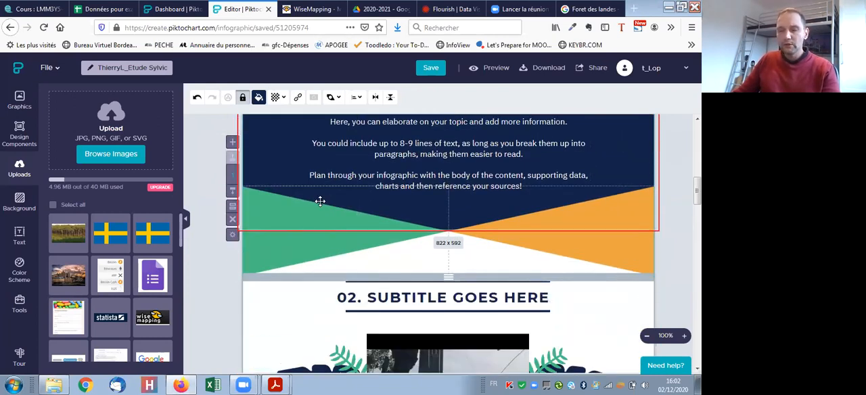
scroll(286, 294, down, 1)
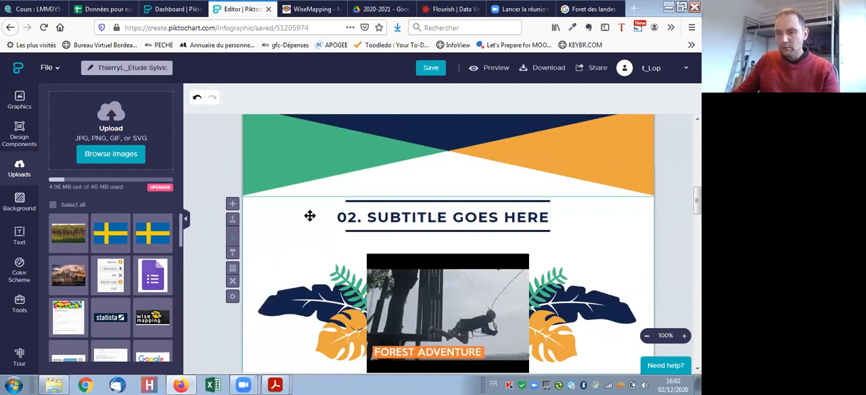
scroll(309, 215, up, 4)
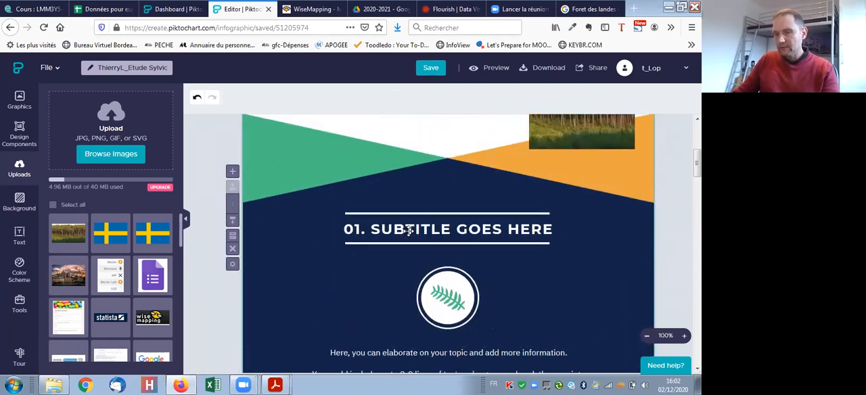
scroll(378, 240, up, 1)
scroll(361, 249, down, 6)
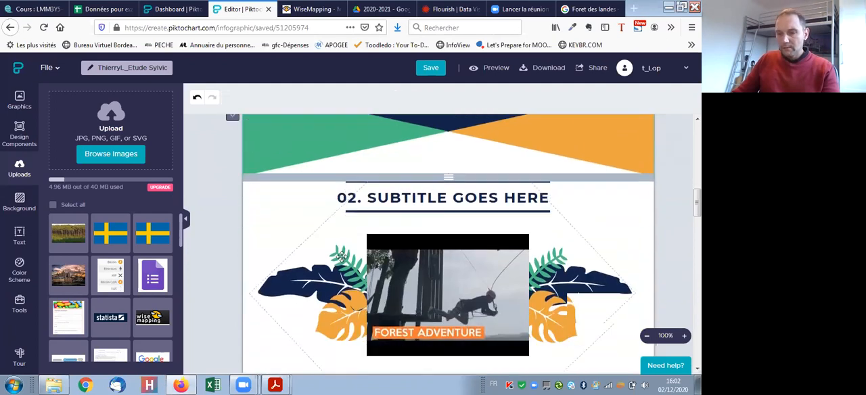
scroll(342, 255, down, 1)
- Switch to TD_ Sujet blanc_Sylviculture indicateurs.pdf in Acrobat Reader and check the naming and illustration image instructions
mouse_move(281, 383)
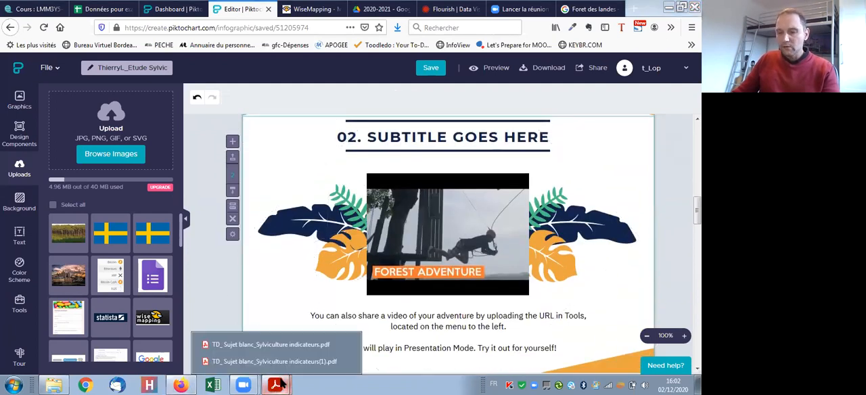
click(265, 343)
drag(145, 240, 165, 240)
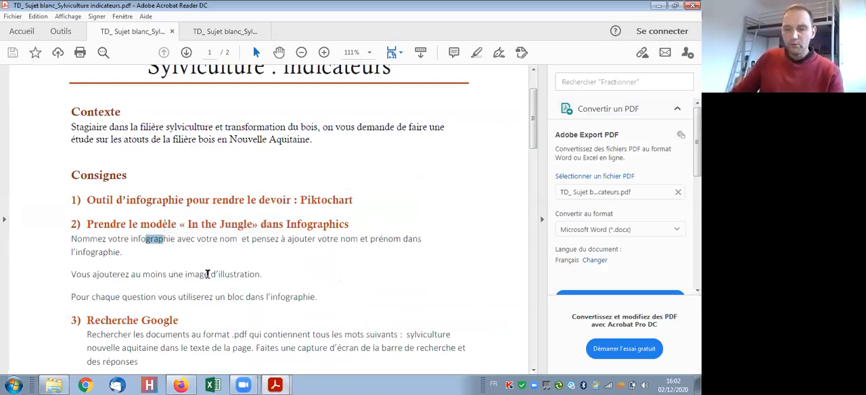
drag(209, 274, 261, 276)
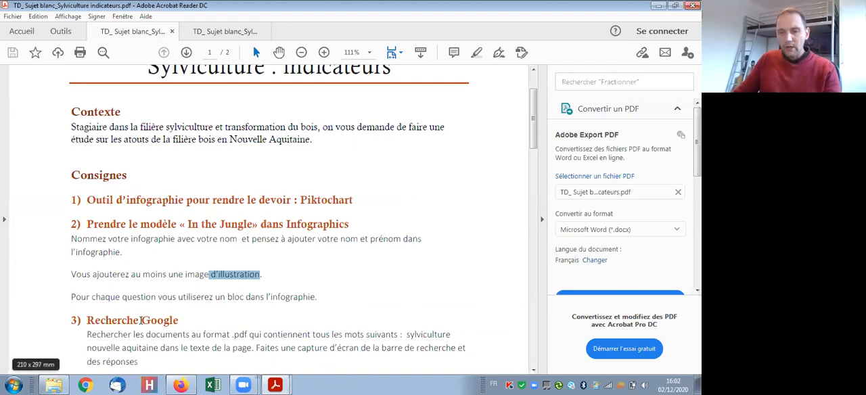
- Select the search words "sylviculture nouvelle aquitaine" in the Recherche Google instruction
scroll(216, 321, down, 1)
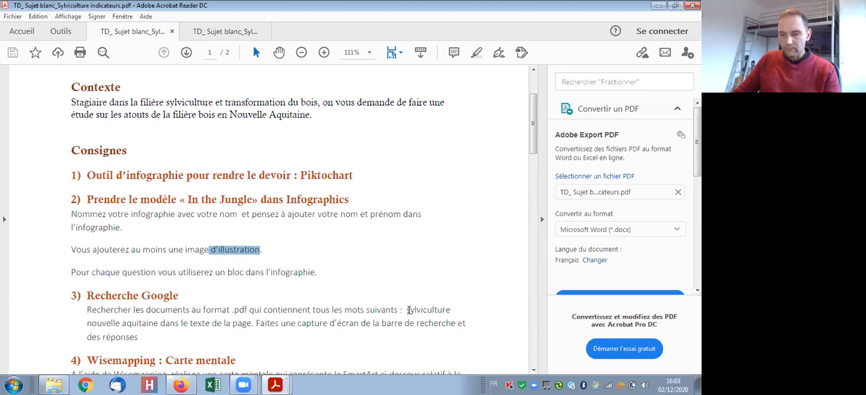
drag(408, 309, 256, 326)
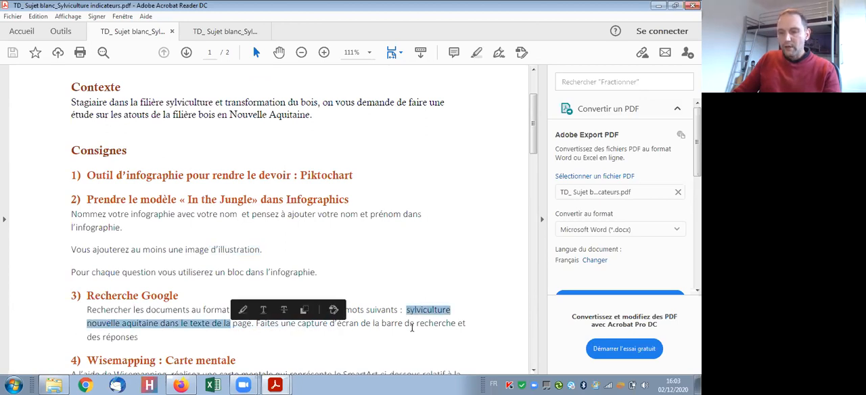
click(410, 312)
drag(407, 309, 161, 325)
key(ctrl+c)
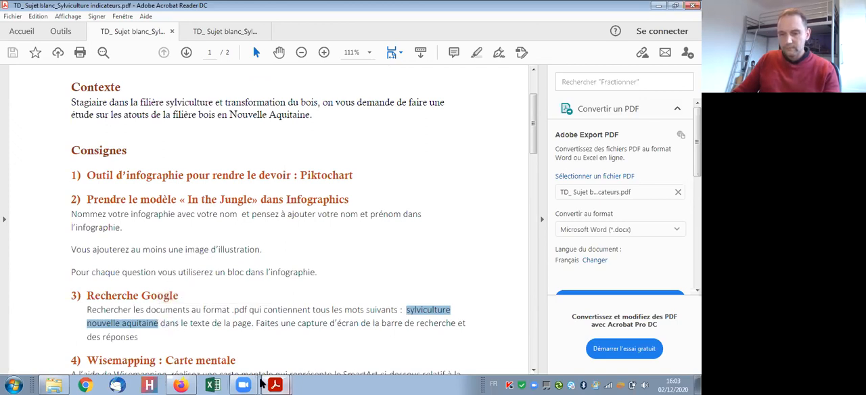
- Switch to the Google tab in Firefox and go back from the image search to the general web results for "Foret des landes"
click(180, 385)
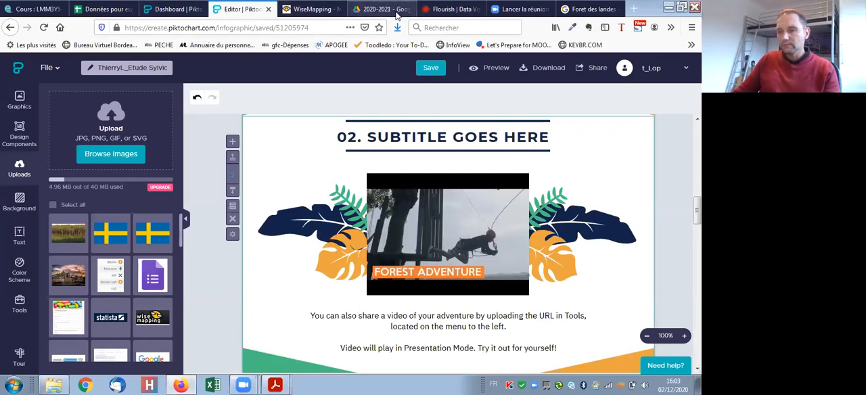
click(595, 9)
drag(181, 61, 84, 68)
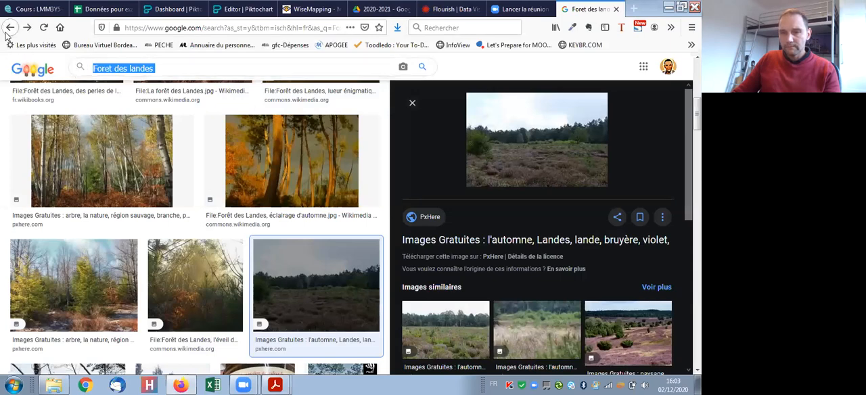
click(11, 27)
click(10, 28)
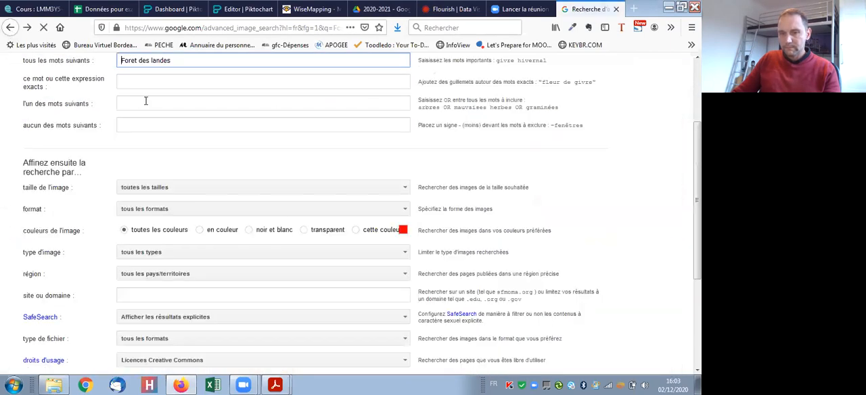
click(24, 27)
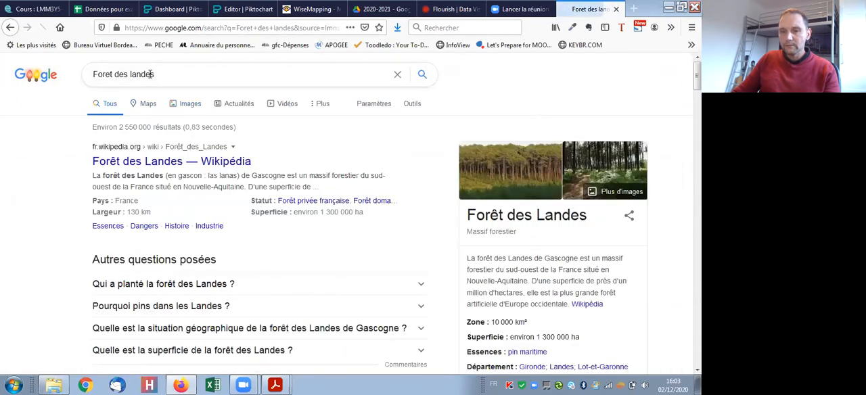
- Replace the search text with the quoted phrase "sylviculture nouvelle aquitaine" and run the Google search
drag(152, 75, 64, 76)
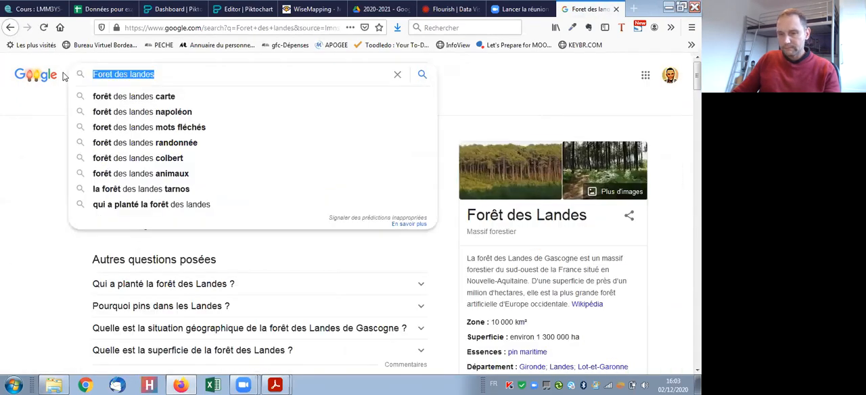
key(ctrl+v)
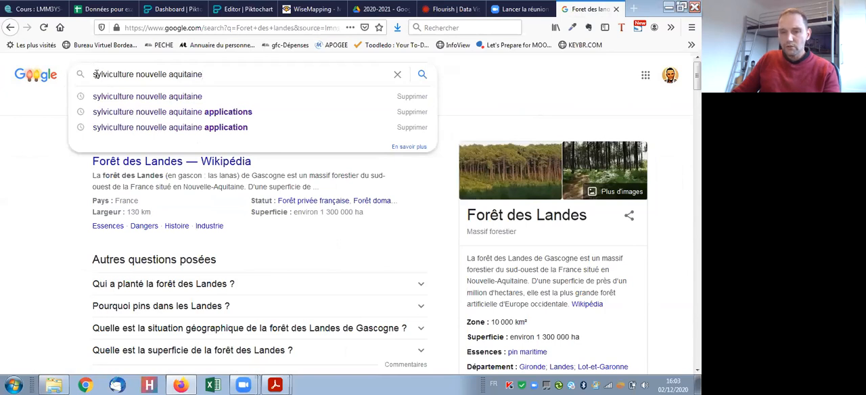
text(")
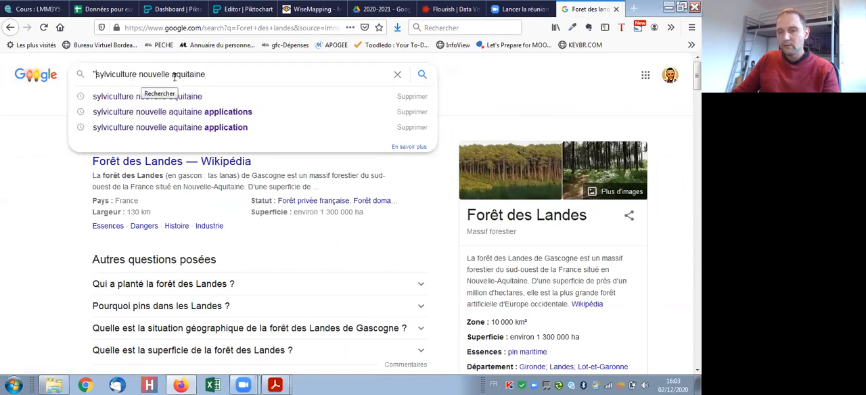
click(206, 73)
text(")
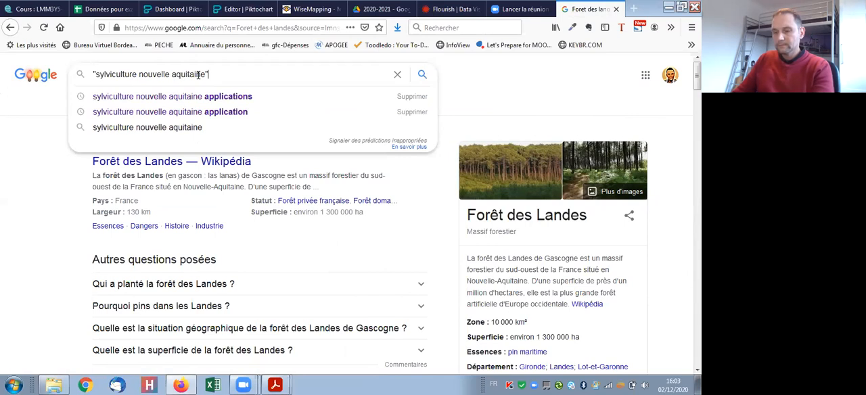
key(Return)
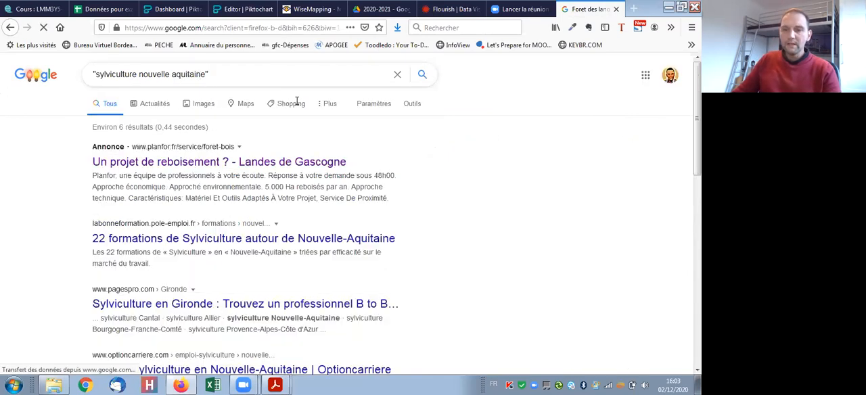
- Open Google's advanced search, clear the exact-phrase field and enter "sylviculture nouvelle aquitaine" under "tous les mots suivants"
click(382, 108)
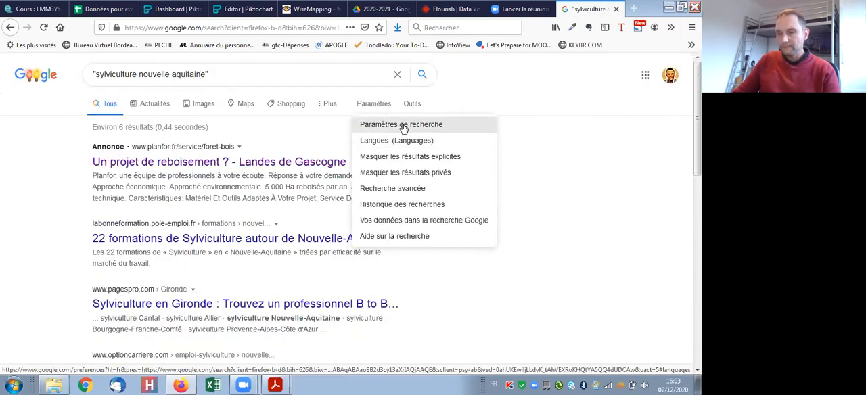
click(418, 193)
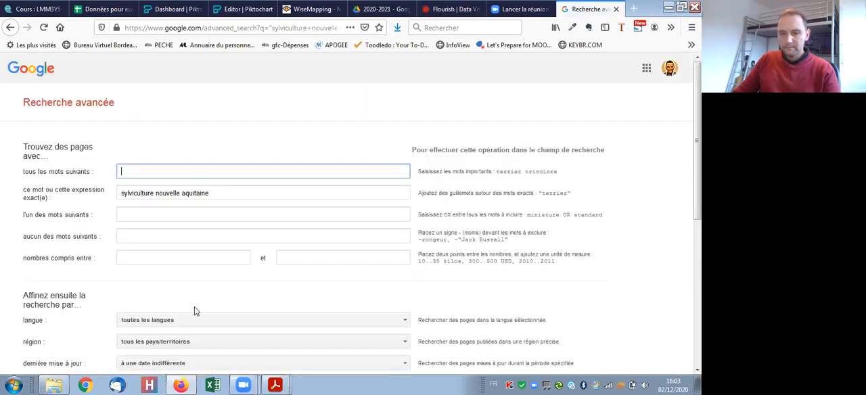
click(289, 383)
click(285, 343)
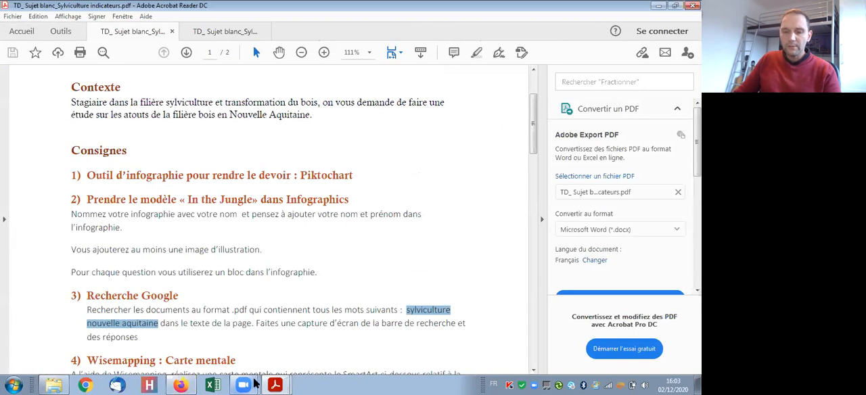
click(189, 384)
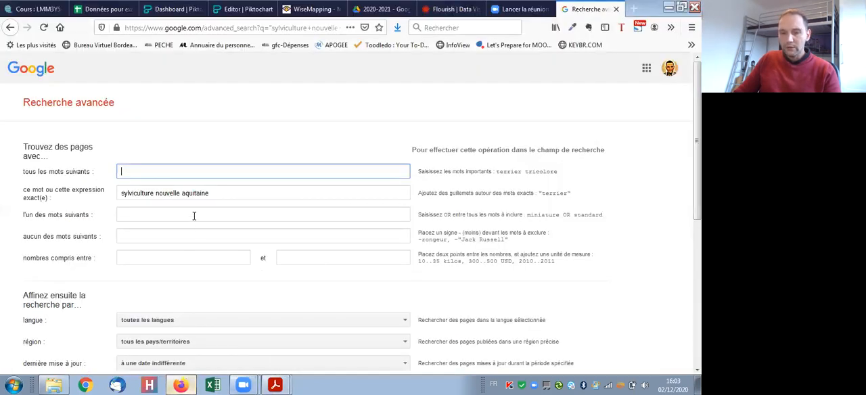
drag(212, 196, 125, 194)
key(ctrl+c)
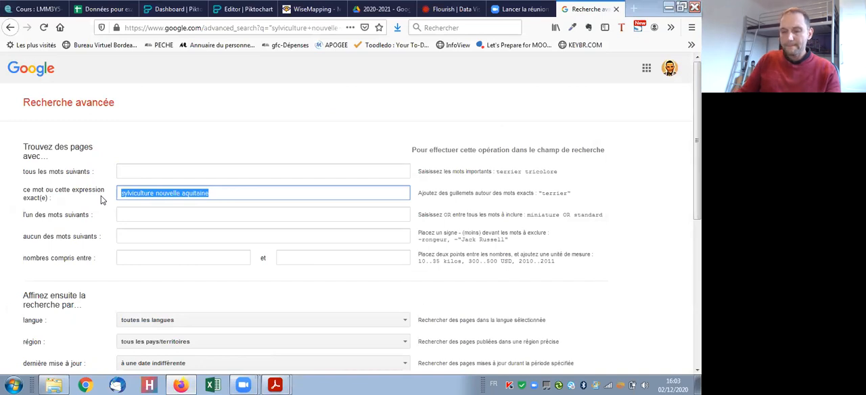
key(Delete)
click(132, 171)
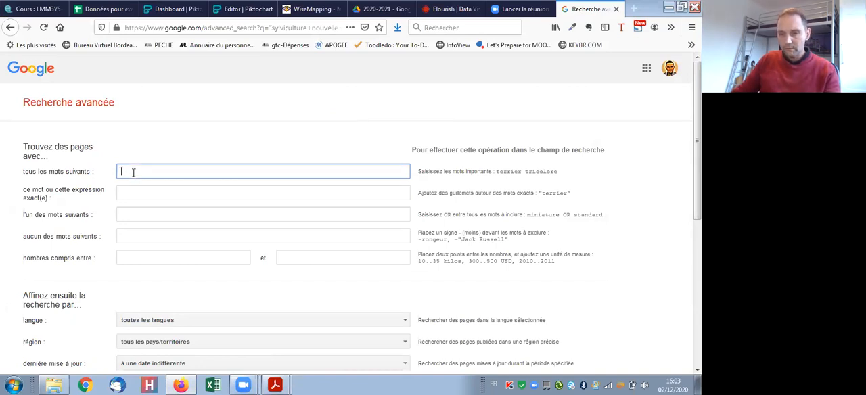
key(ctrl+v)
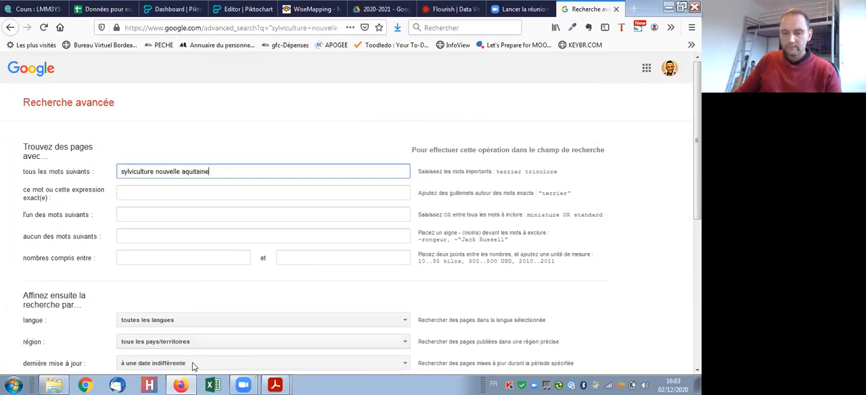
- Check the "texte de la page" requirement in the assignment PDF and set "termes apparaissant" to "dans le texte de la page" in the advanced search
click(275, 385)
click(280, 345)
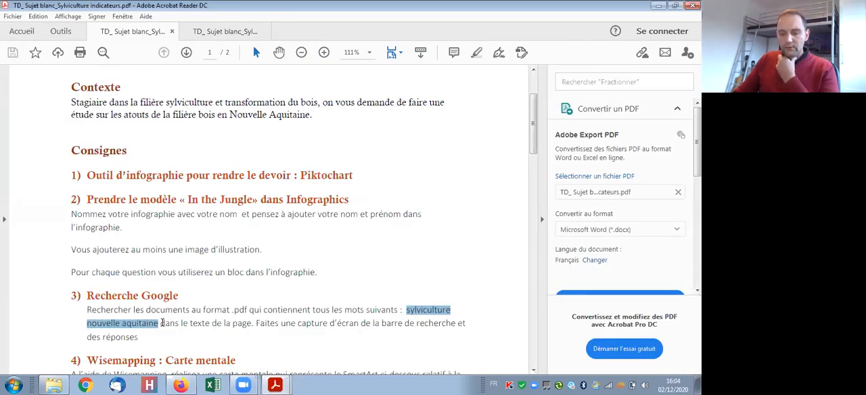
drag(189, 323, 252, 323)
click(179, 385)
scroll(163, 268, down, 5)
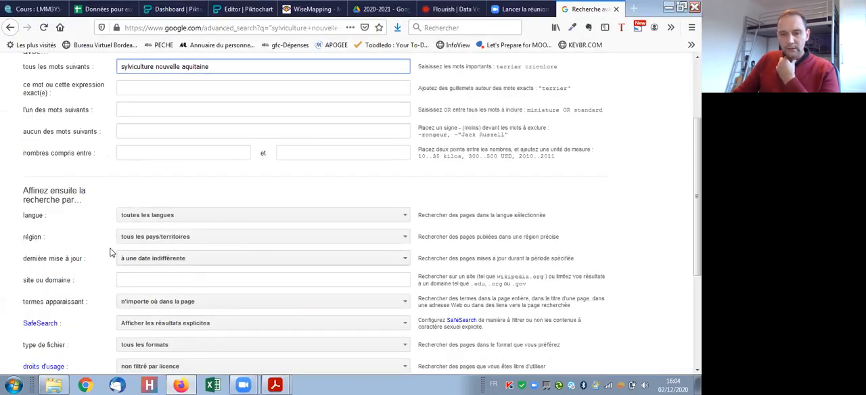
scroll(112, 257, down, 2)
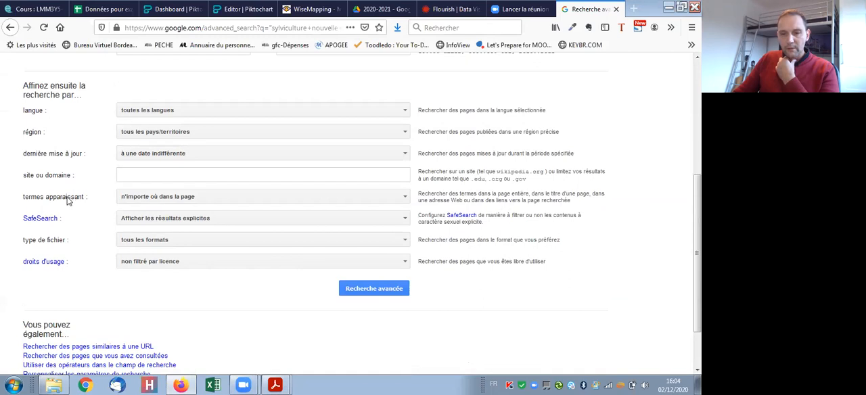
click(178, 196)
click(186, 243)
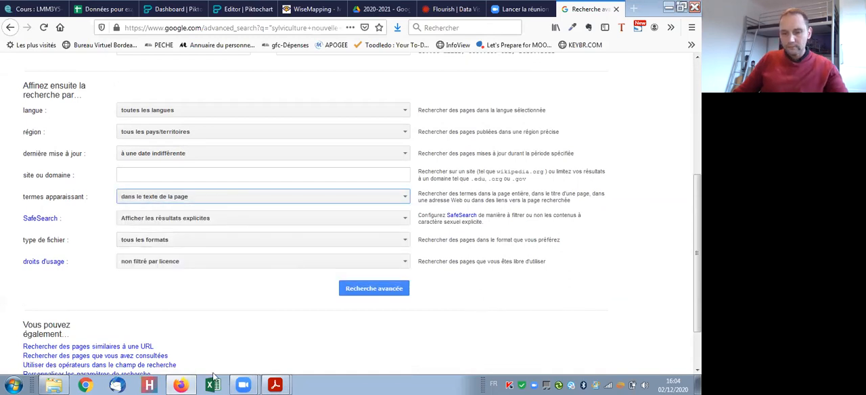
- Recheck the Recherche Google instruction in the assignment PDF and run the advanced search from Firefox
click(181, 384)
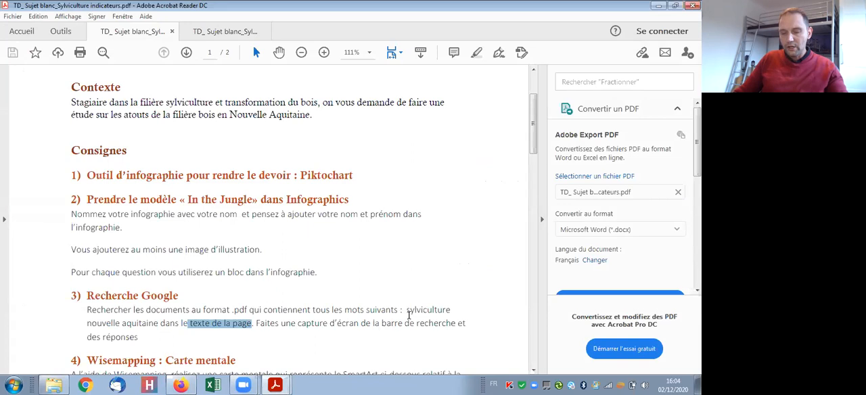
scroll(377, 303, down, 2)
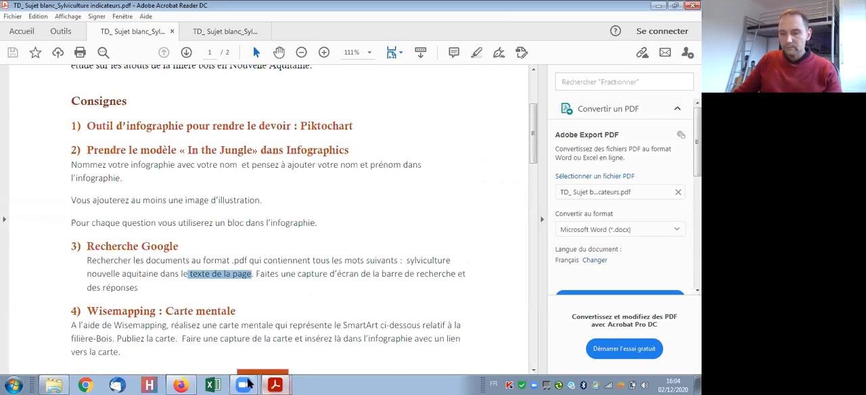
click(181, 385)
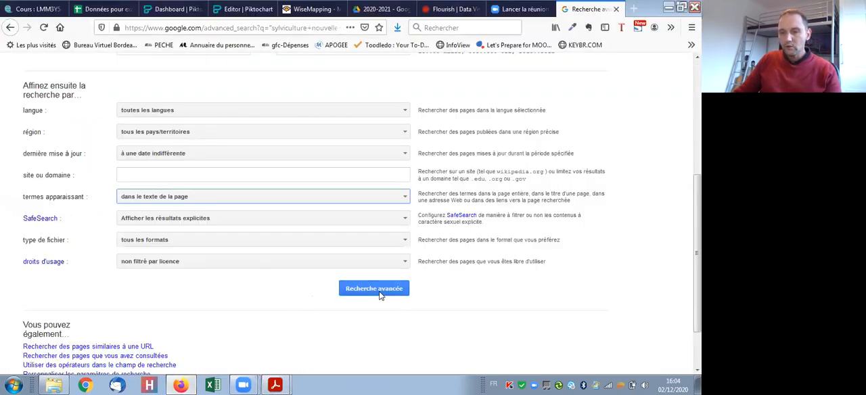
click(379, 293)
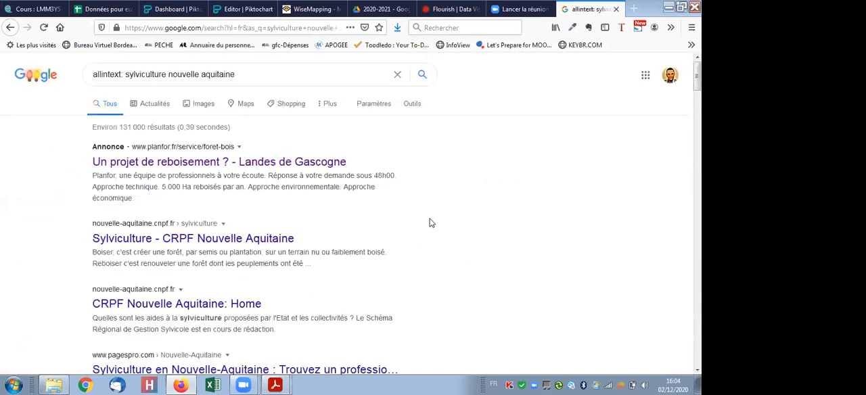
- Reread the document format requirement under Recherche Google in TD_ Sujet blanc_Sylviculture indicateurs.pdf and return to the Google results in Firefox
mouse_move(274, 385)
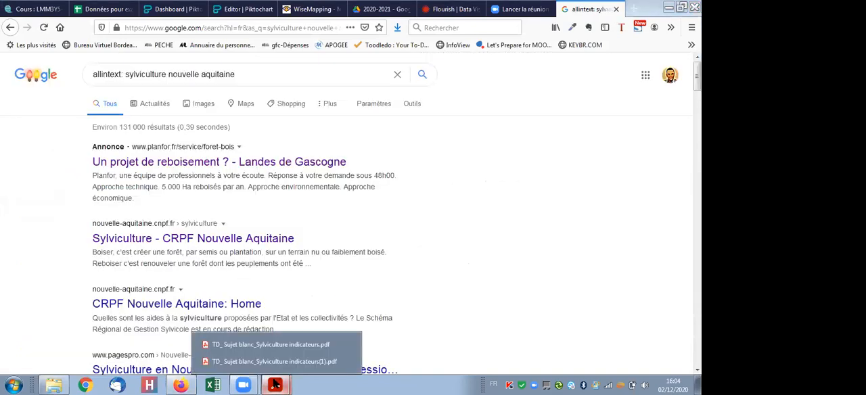
click(288, 338)
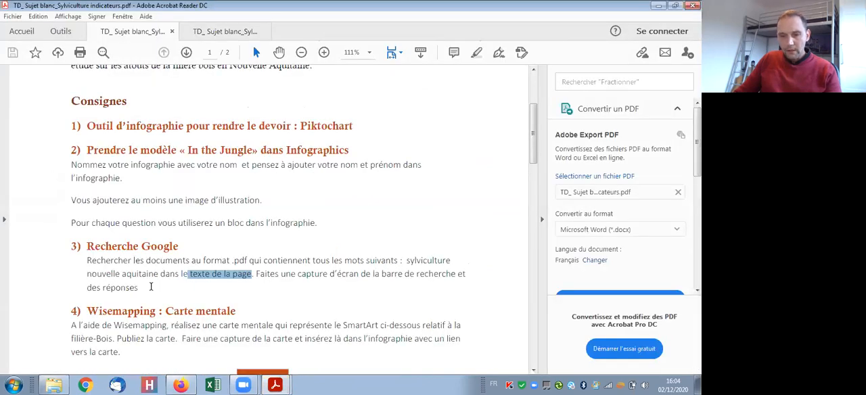
click(310, 279)
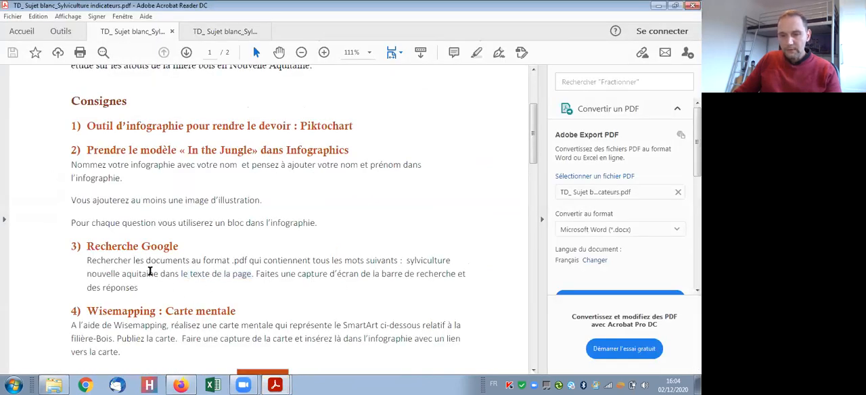
click(180, 384)
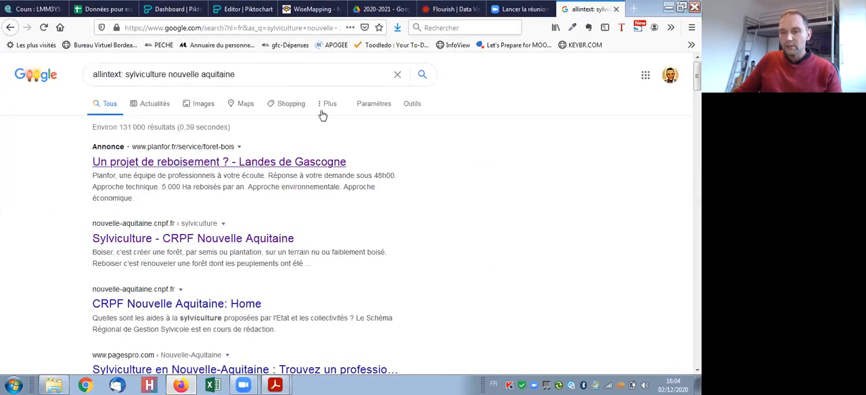
- Reopen the advanced search, set the file type to PDF Adobe Acrobat (.pdf) and run the search
click(383, 105)
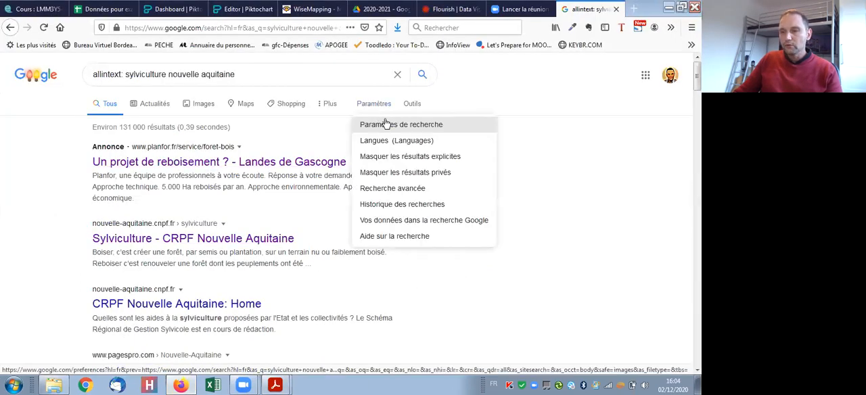
click(422, 190)
scroll(338, 271, down, 5)
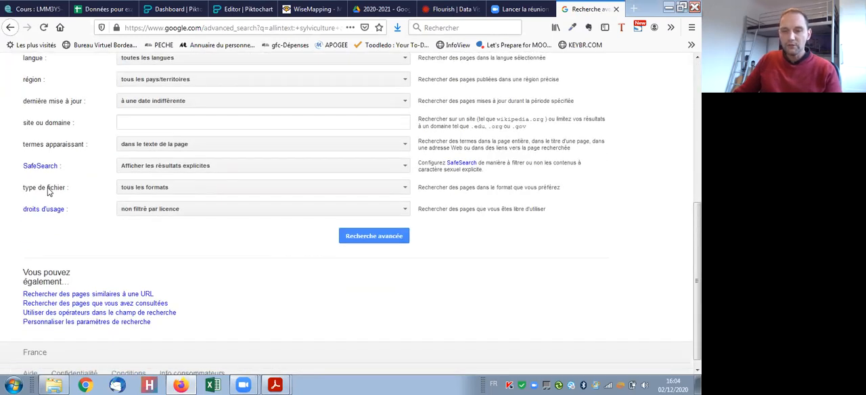
click(122, 190)
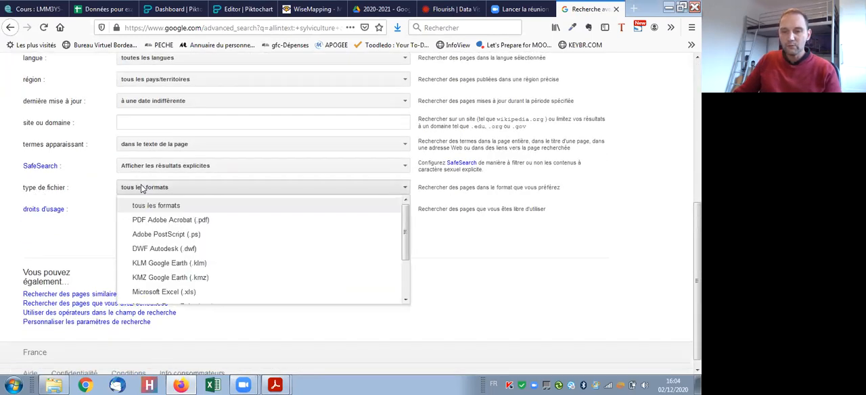
click(176, 224)
click(391, 238)
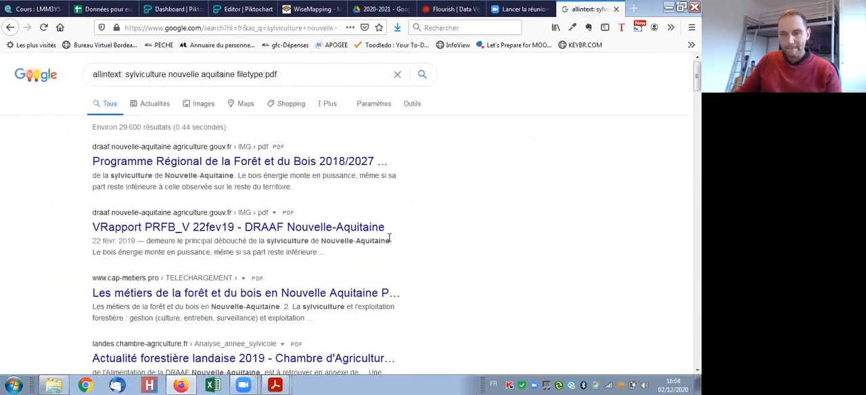
- Highlight the number of results and capture the browser's Google search bar and first results with Outil Capture
drag(121, 127, 142, 128)
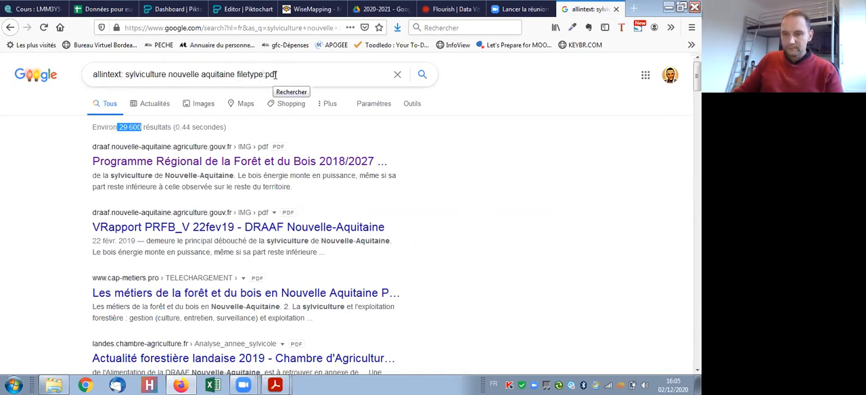
click(15, 385)
click(65, 16)
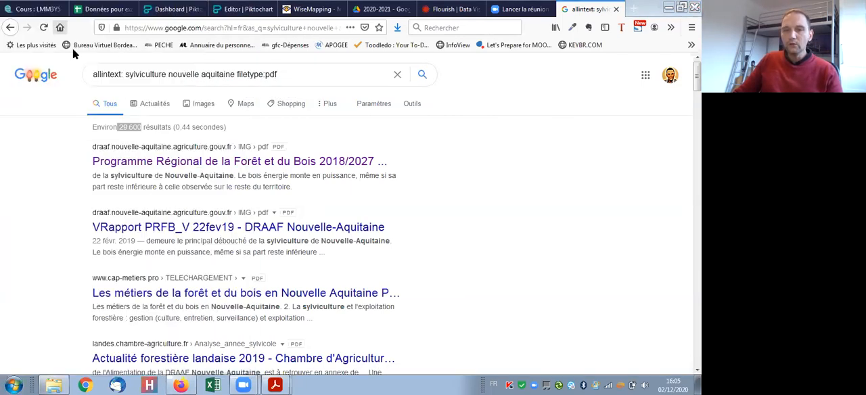
drag(1, 3, 464, 316)
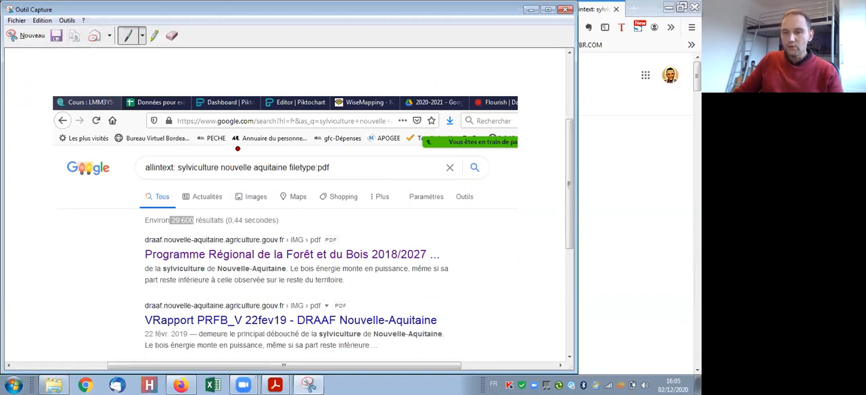
- Open the 2020-2021 folder under Images > IUP in the file explorer and return to Outil Capture
click(54, 384)
double_click(204, 106)
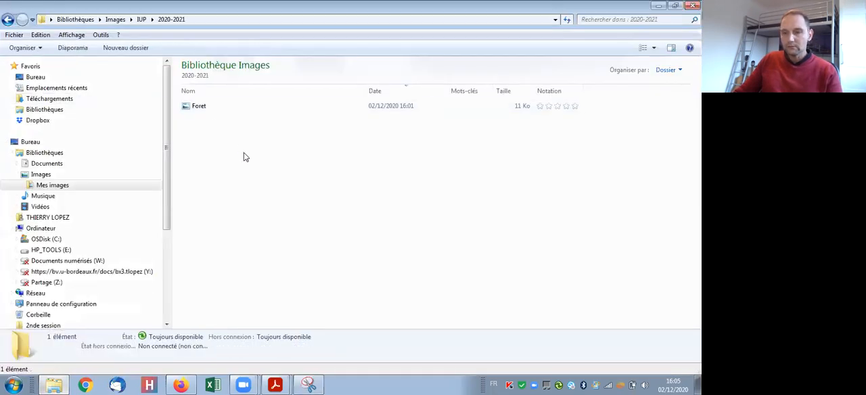
click(310, 384)
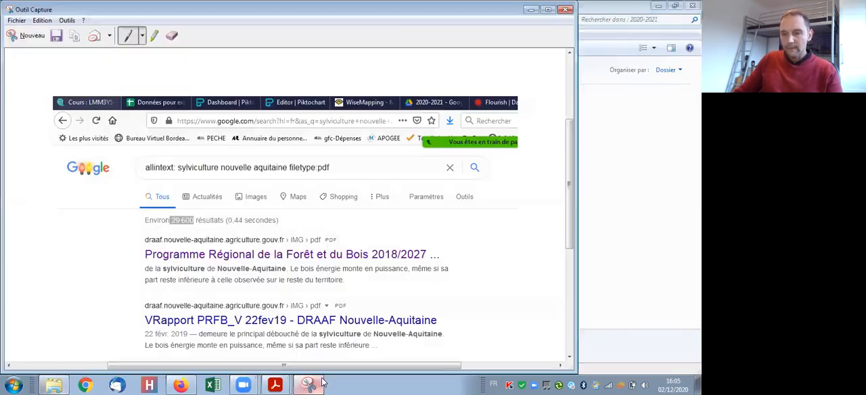
- Save the Google results capture as the JPEG file Capture_Q1 in Images > IUP > 2020-2021 and minimize Outil Capture
click(57, 37)
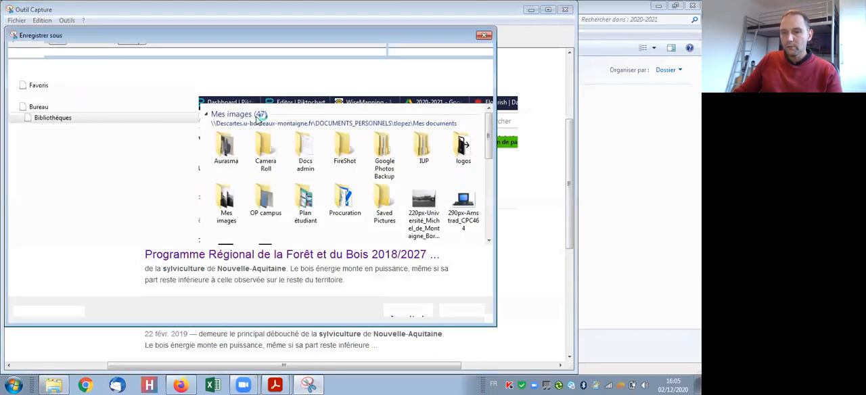
click(74, 183)
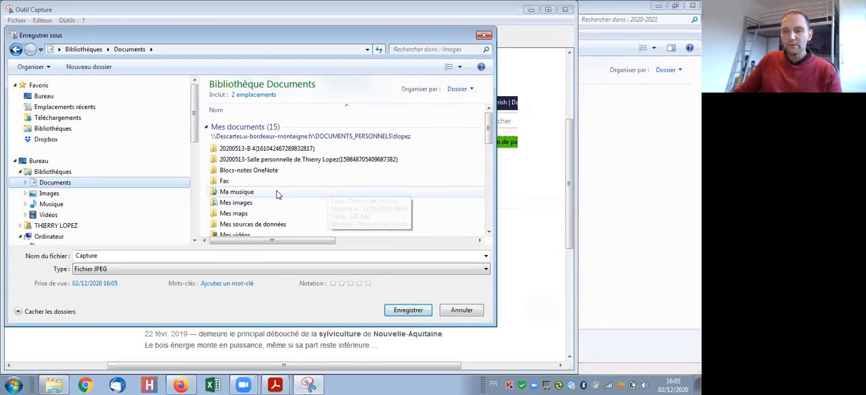
click(48, 193)
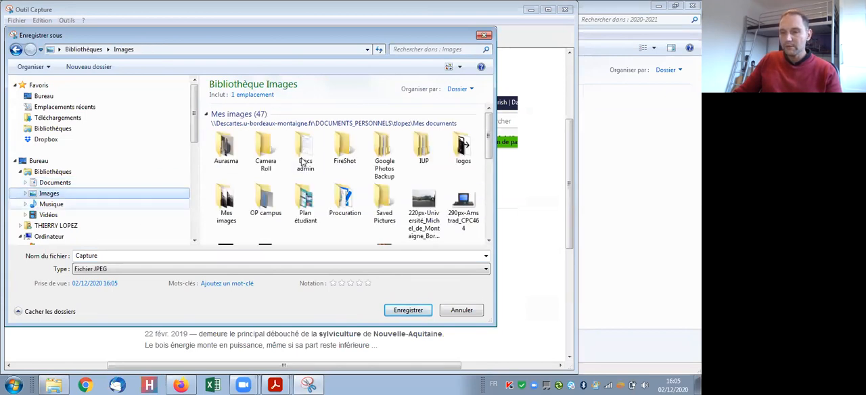
double_click(418, 156)
double_click(226, 121)
click(152, 255)
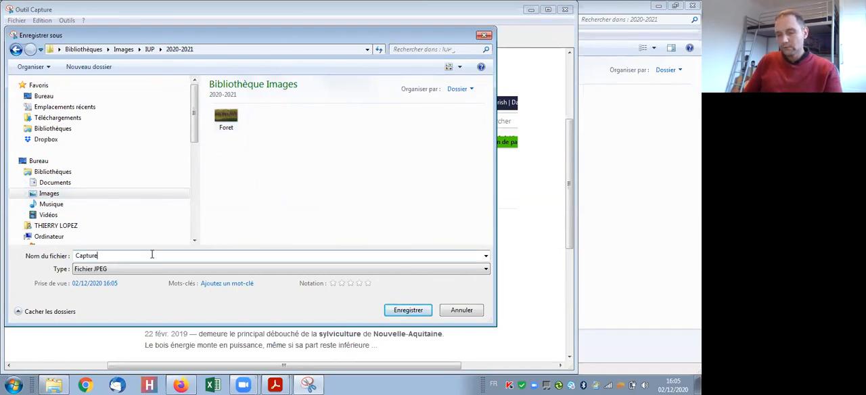
click(406, 310)
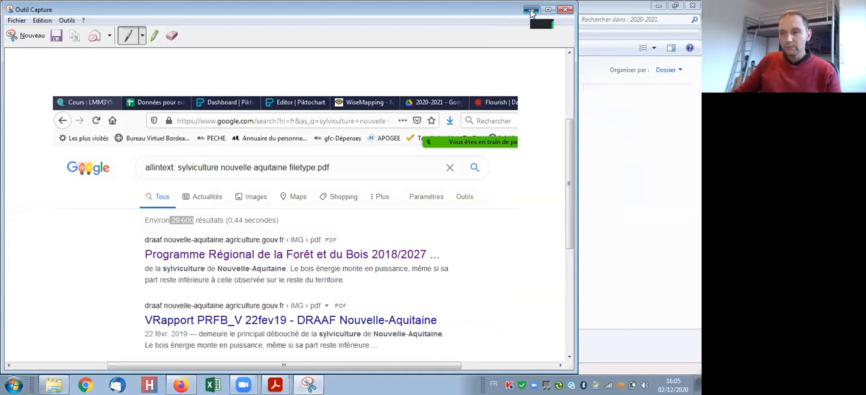
click(531, 10)
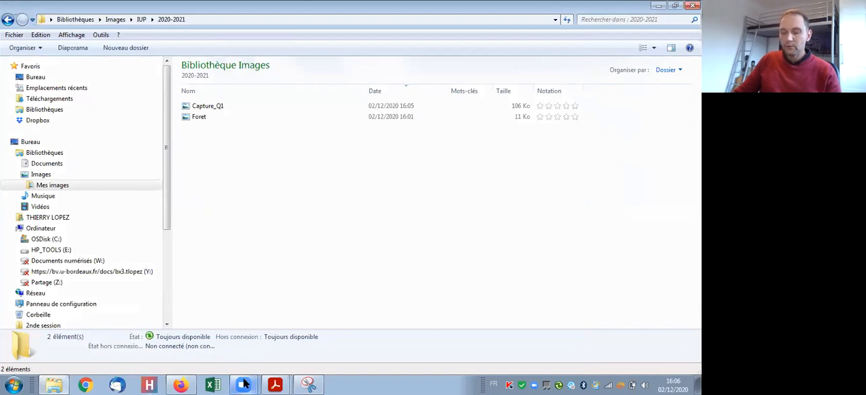
- Return to the Piktochart editor in Firefox and renumber the video block's 02 subtitle as 01
click(180, 385)
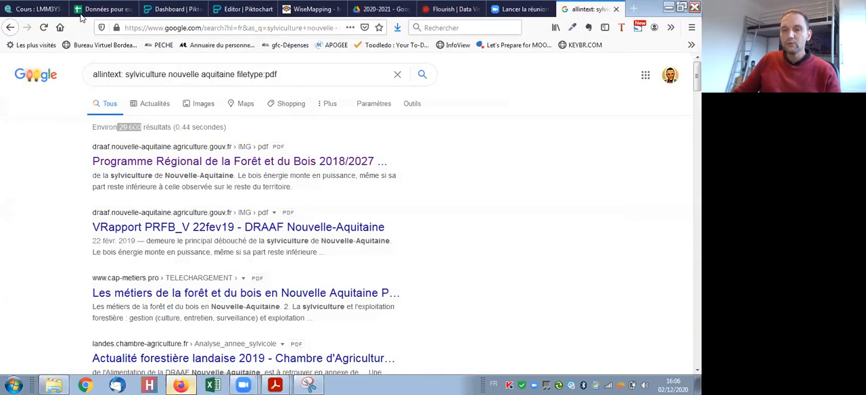
click(242, 9)
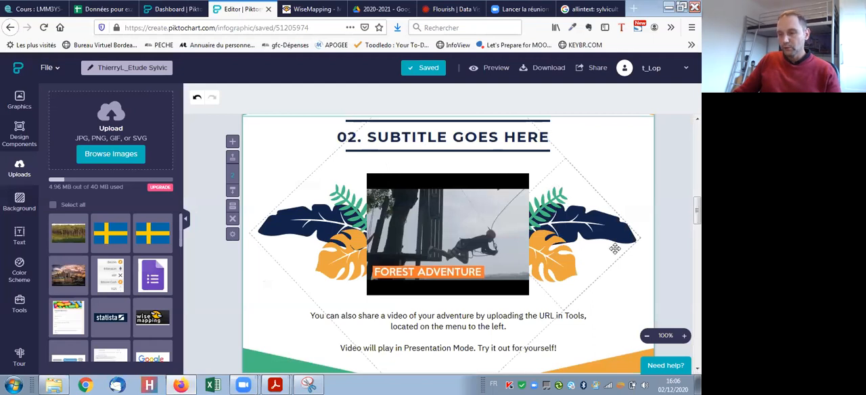
scroll(614, 248, up, 3)
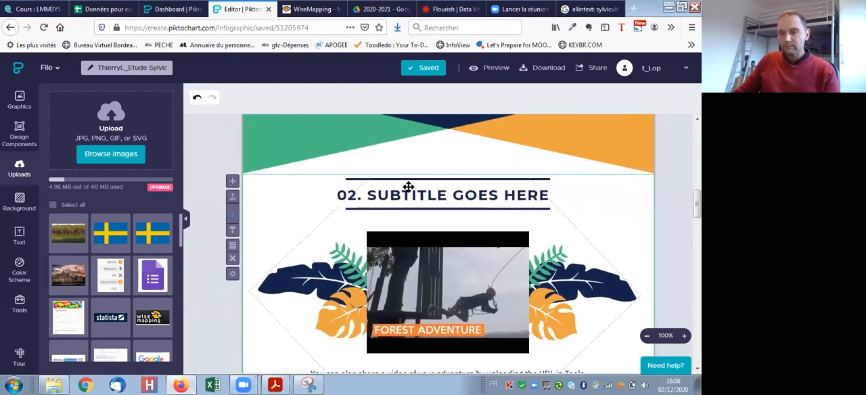
scroll(385, 181, down, 1)
click(346, 173)
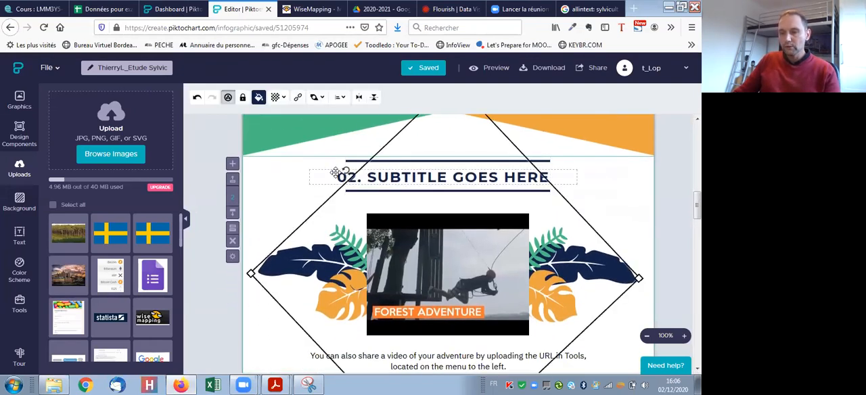
click(338, 174)
click(350, 174)
double_click(341, 177)
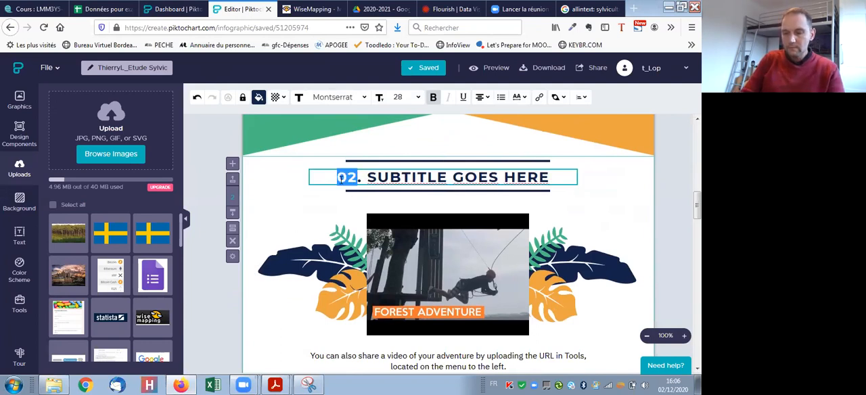
text(01)
- Replace the placeholder subtitle text above the video with "Recherche Google"
drag(549, 178, 367, 179)
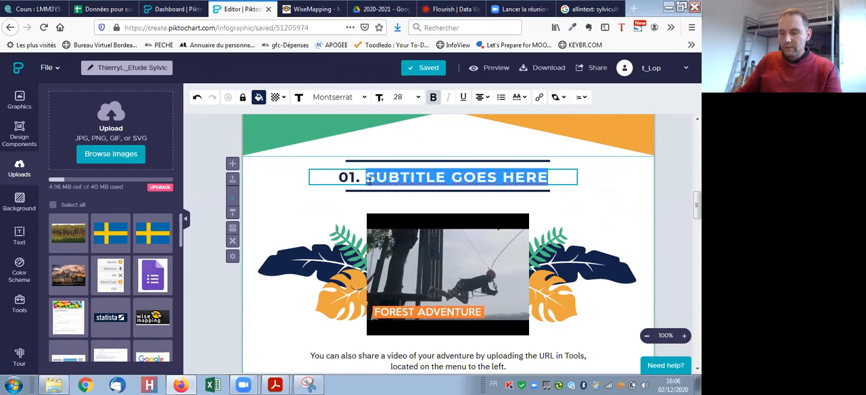
text(REcehre)
key(BackSpace)
key(BackSpace)
key(BackSpace)
key(BackSpace)
key(BackSpace)
key(BackSpace)
text(er)
text(e)
key(BackSpace)
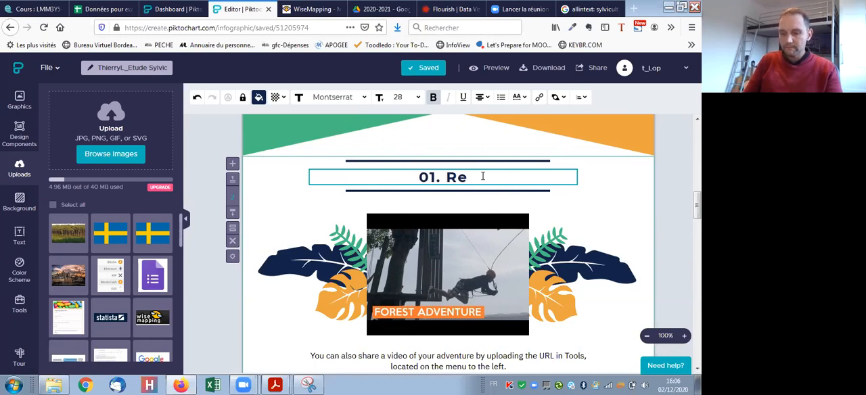
text(rcheg)
key(BackSpace)
text(Google)
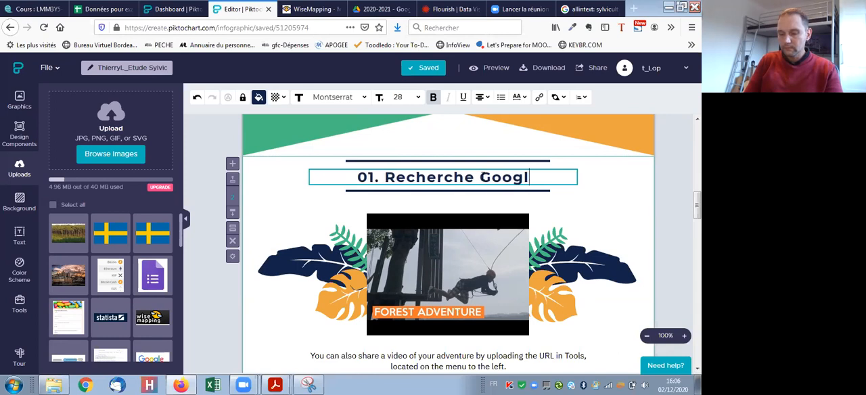
- Move the 04 subtitle block with the Africa map up two positions, making it the infographic's second block
scroll(479, 220, down, 3)
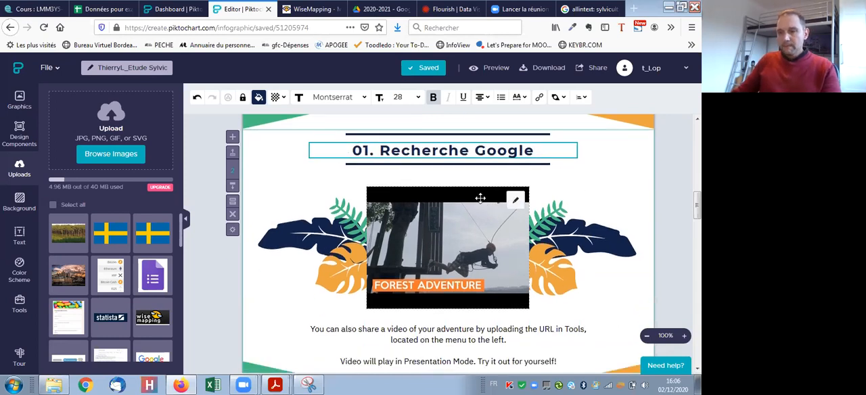
click(448, 182)
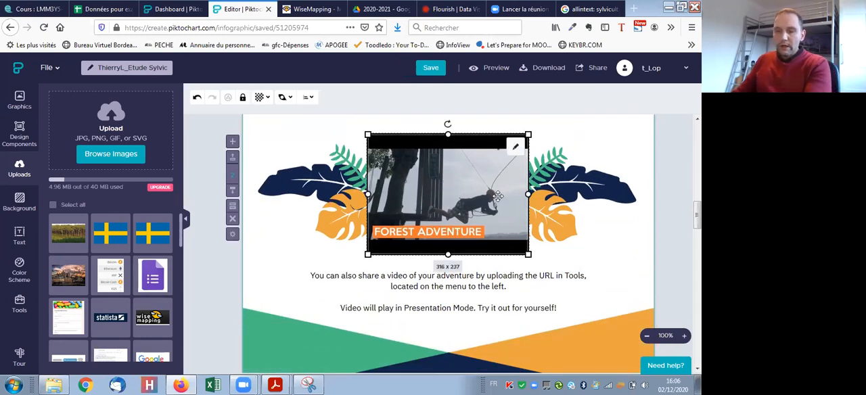
scroll(497, 195, up, 3)
scroll(526, 214, down, 4)
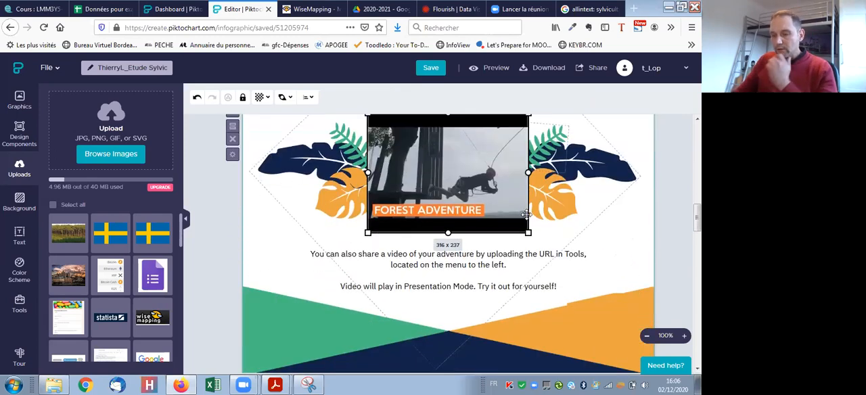
scroll(526, 213, down, 15)
scroll(485, 211, down, 10)
scroll(524, 248, down, 2)
scroll(520, 237, up, 7)
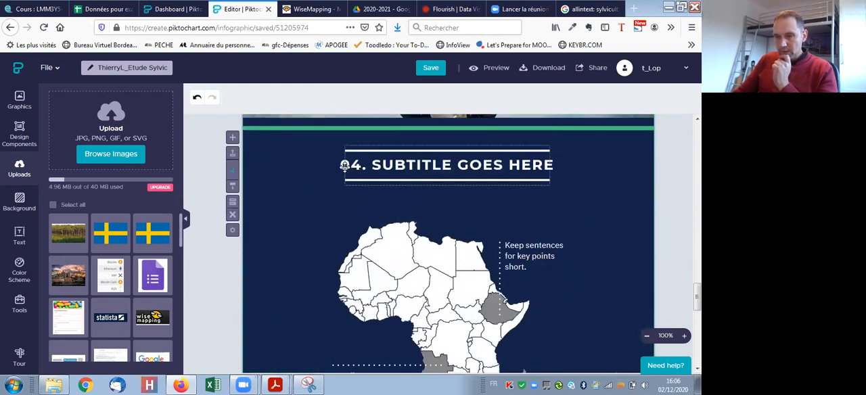
click(233, 158)
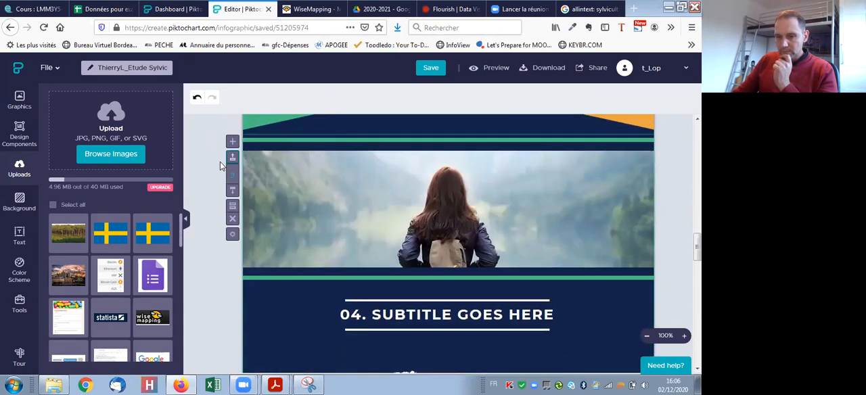
click(232, 160)
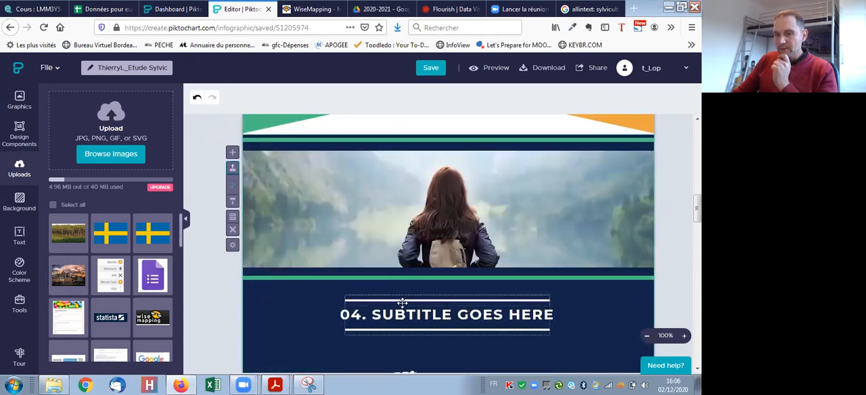
- Renumber the Africa map block's 04 subtitle as 01
scroll(406, 301, up, 5)
scroll(410, 298, down, 2)
scroll(410, 297, down, 3)
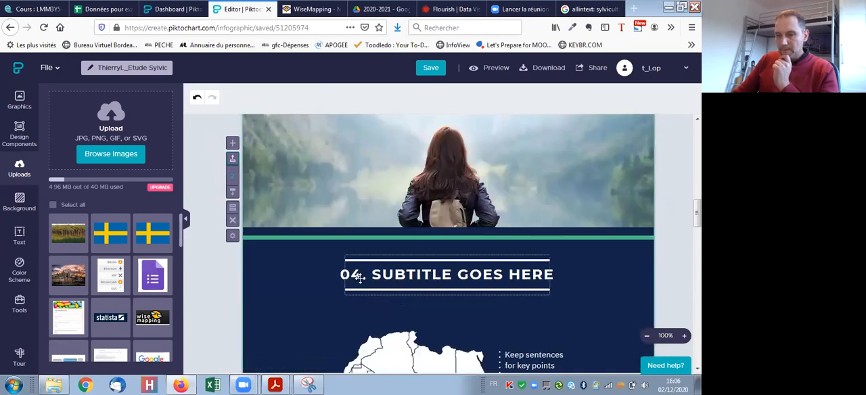
click(356, 274)
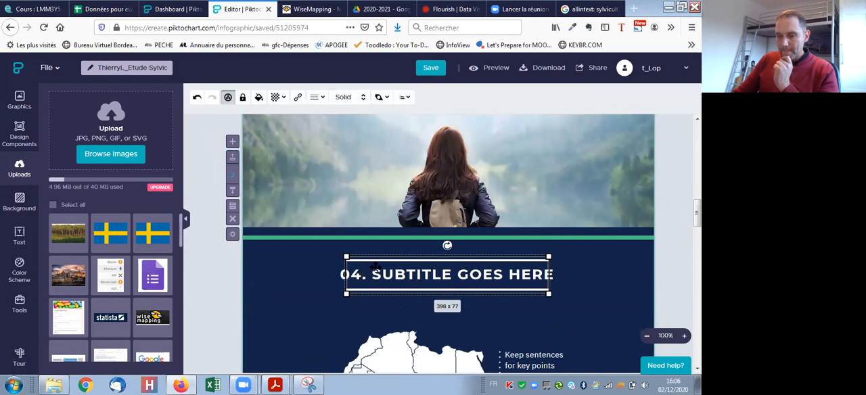
click(325, 310)
double_click(347, 275)
click(345, 274)
double_click(330, 274)
click(324, 274)
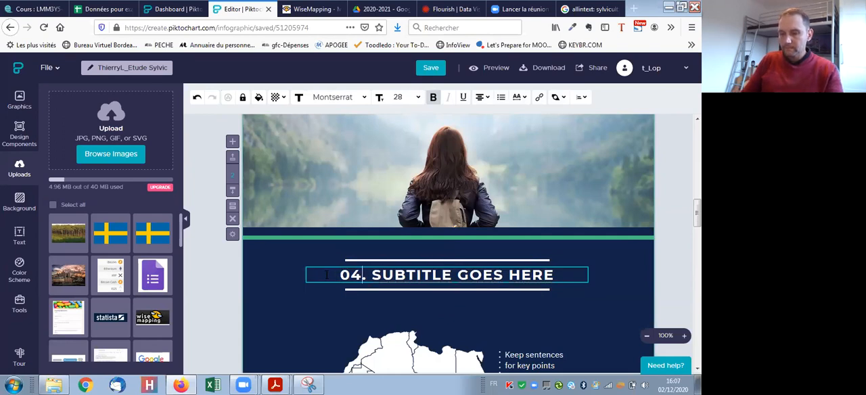
key(BackSpace)
text(1)
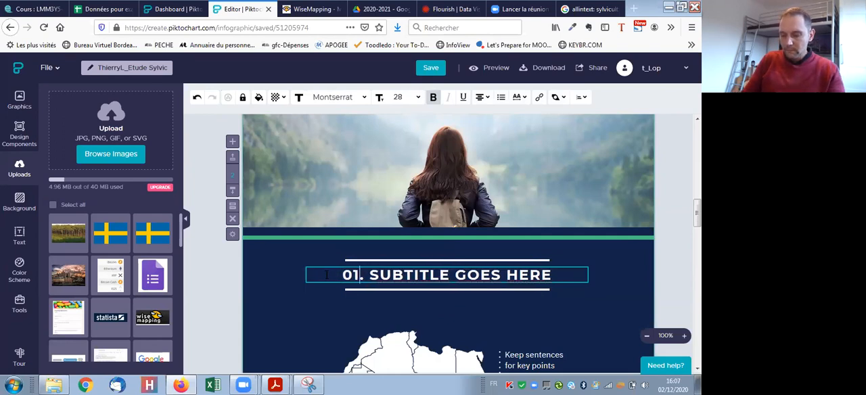
- Replace the "SUBTITLE GOES HERE" placeholder in the Africa map block with "Recherche Google"
key(Right)
text(Recerh)
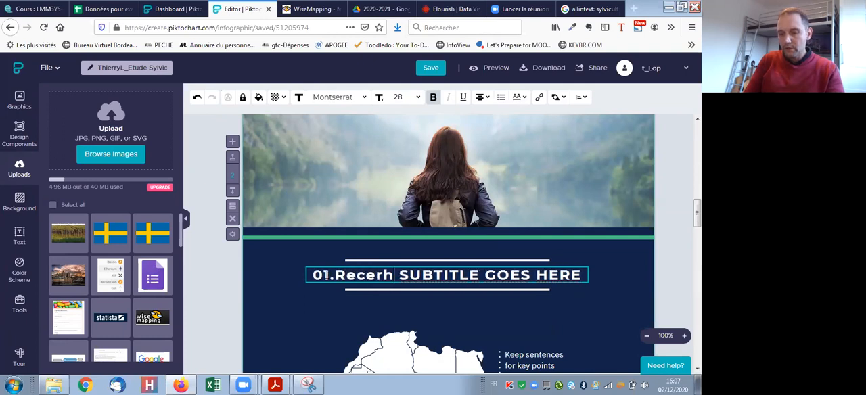
key(BackSpace)
key(BackSpace)
text(rche)
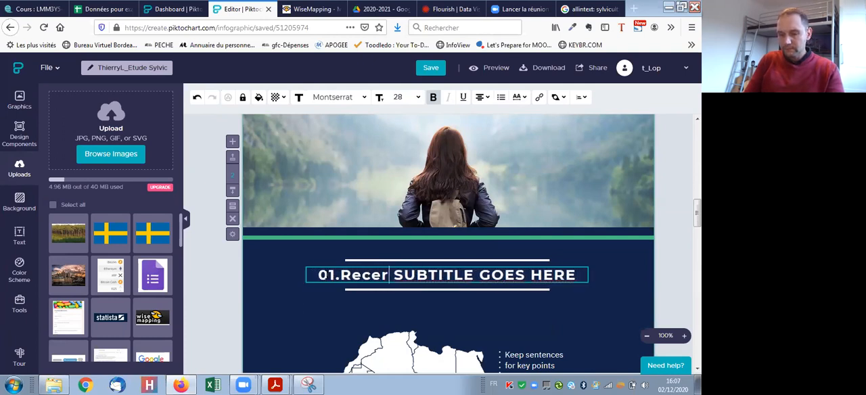
key(BackSpace)
key(BackSpace)
key(BackSpace)
key(BackSpace)
key(BackSpace)
text(her)
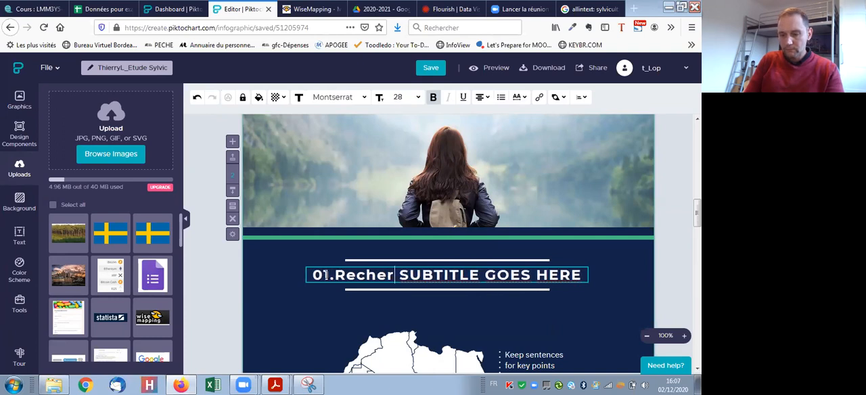
text(che Google)
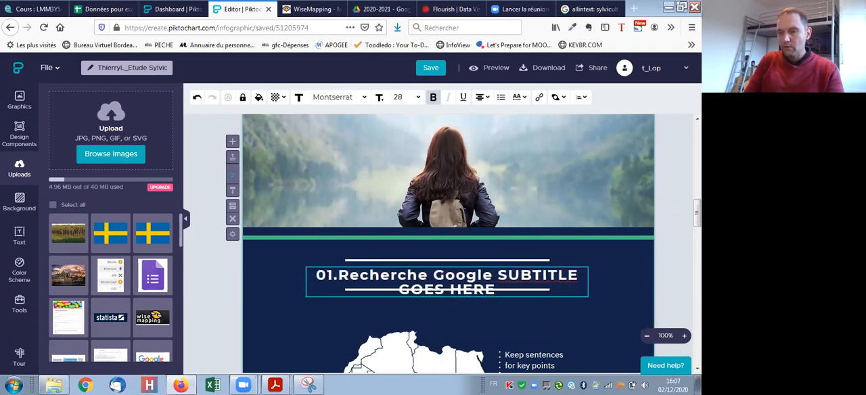
key(Delete)
key(Delete)
key(Delete)
key(Delete)
key(Delete)
key(Delete)
key(Delete)
key(Delete)
key(Delete)
key(Delete)
key(Delete)
key(Delete)
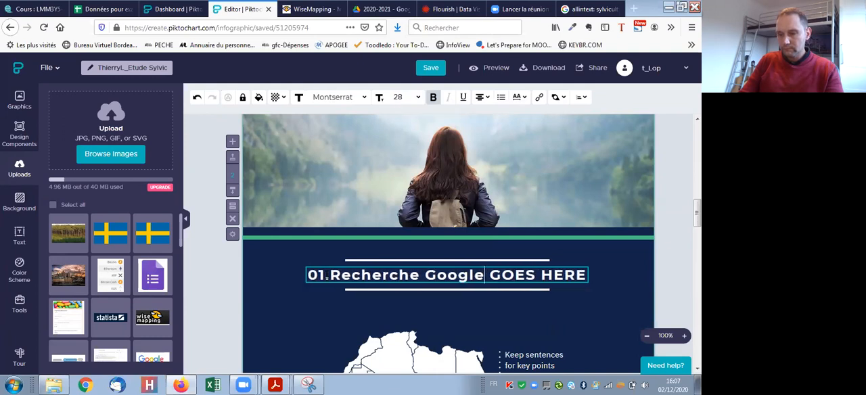
key(Delete)
key(Delete)
key(Delete)
key(Delete)
key(Delete)
key(Delete)
key(Delete)
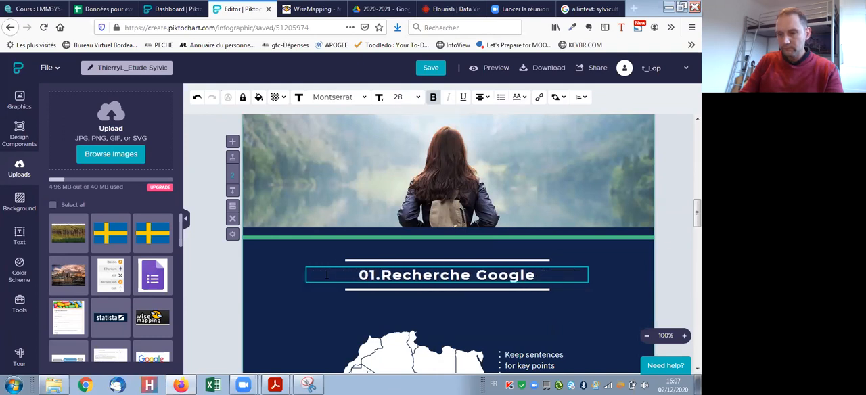
- Delete the Africa map and its placeholder captions with their dotted lines from the "01. Recherche Google" block
scroll(419, 203, down, 5)
click(412, 176)
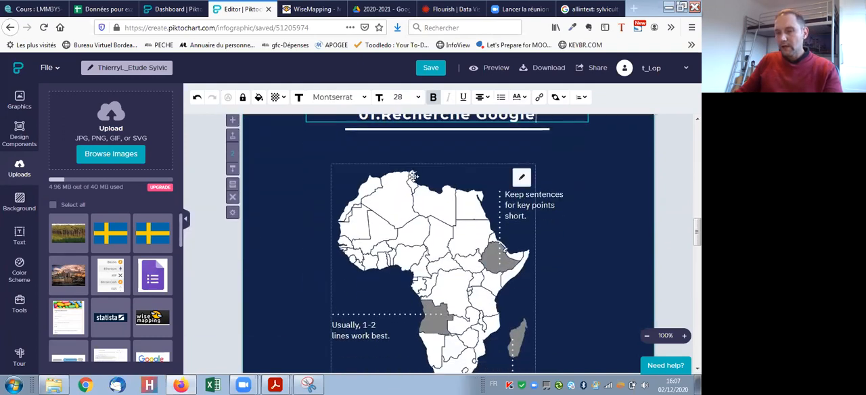
key(Delete)
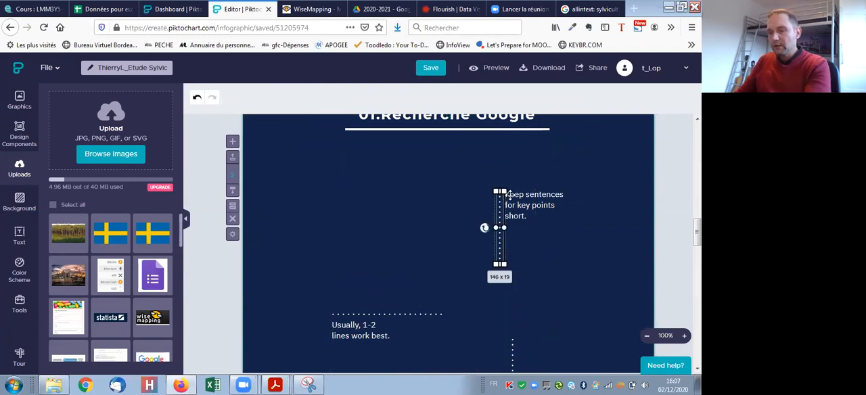
click(365, 333)
key(Delete)
scroll(490, 319, down, 2)
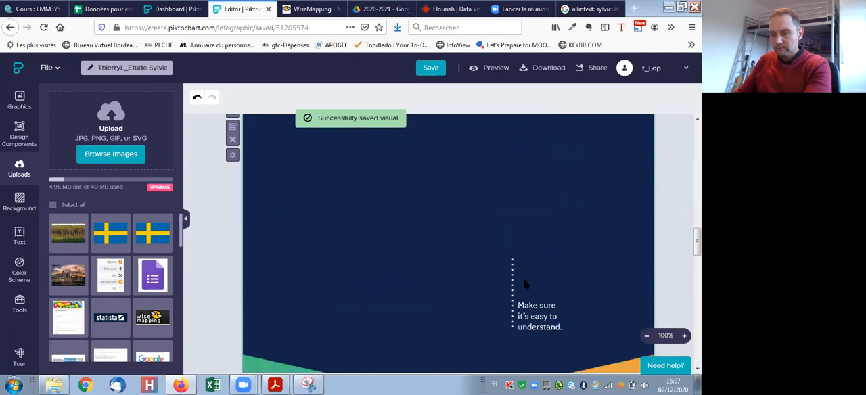
click(526, 301)
key(Delete)
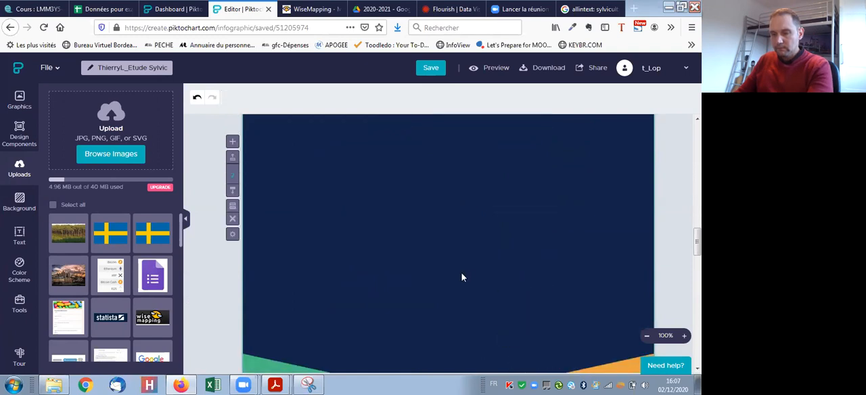
- Upload the Capture_Q1 image and insert it into the "01. Recherche Google" block
scroll(440, 276, up, 2)
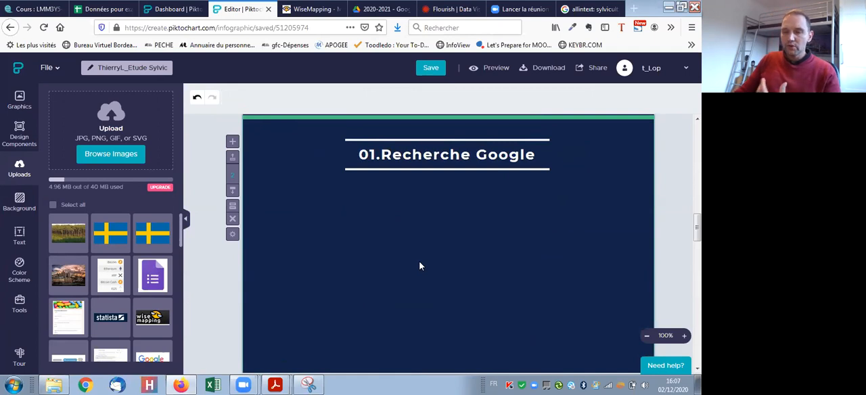
click(110, 157)
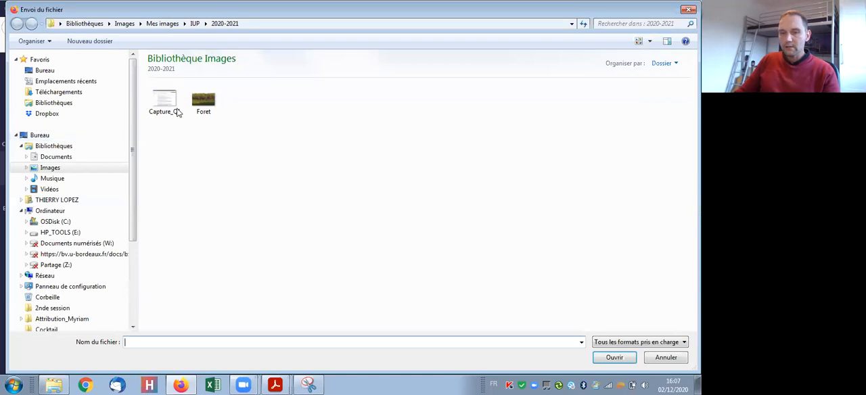
click(164, 106)
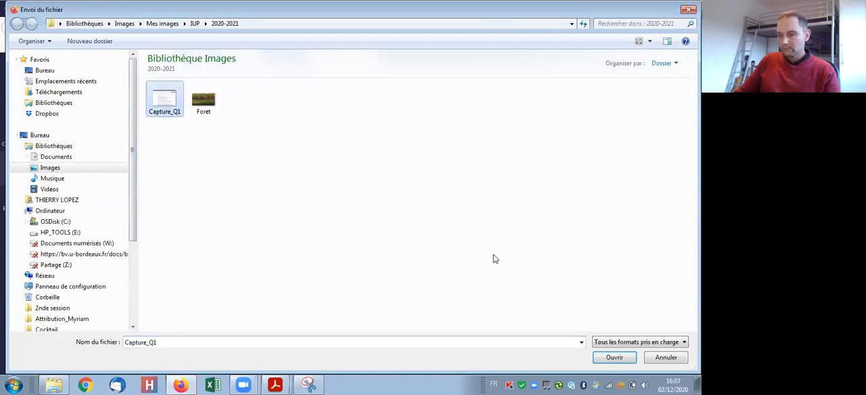
key(Return)
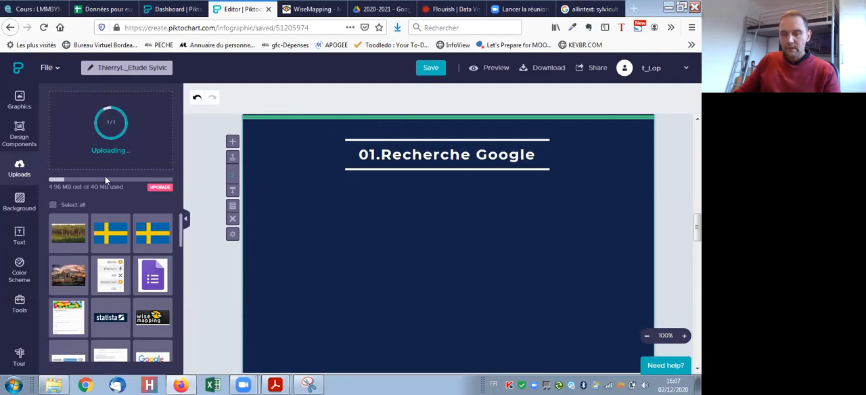
click(68, 232)
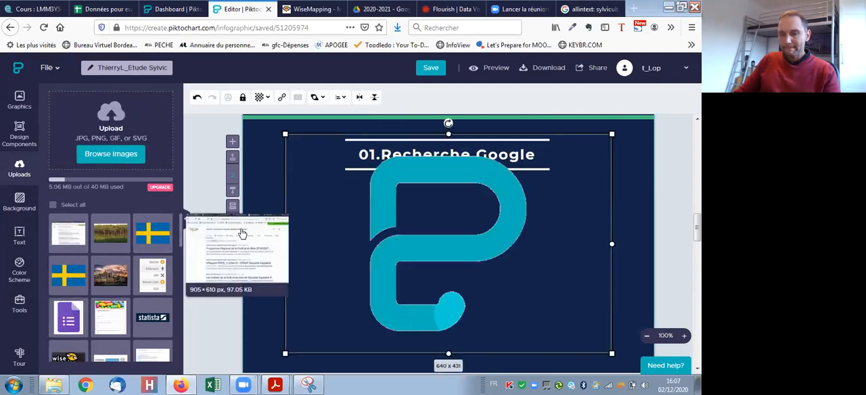
- Shrink the search capture to about 535 x 369 and place it below the "01. Recherche Google" subtitle
drag(242, 233, 324, 237)
drag(557, 219, 552, 185)
scroll(581, 227, down, 1)
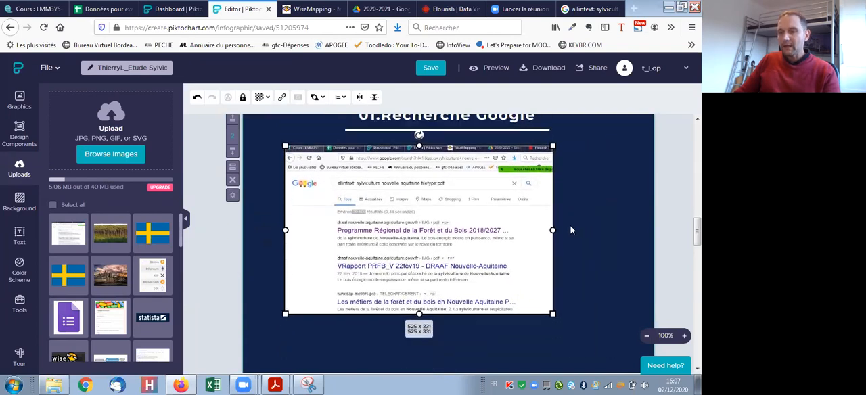
drag(553, 314, 558, 333)
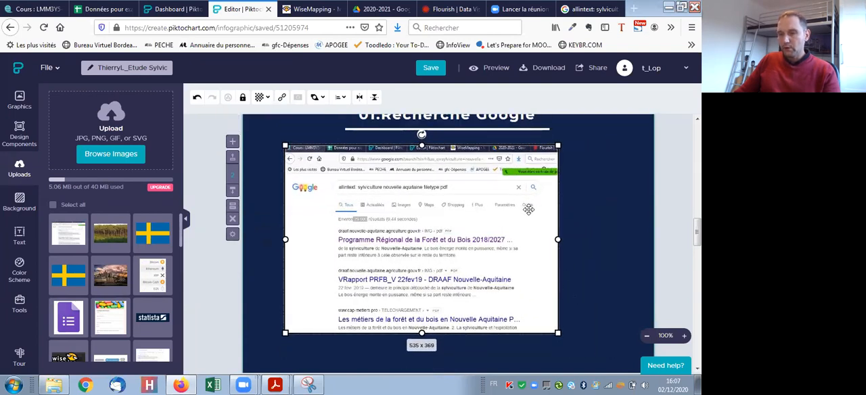
drag(528, 210, 514, 221)
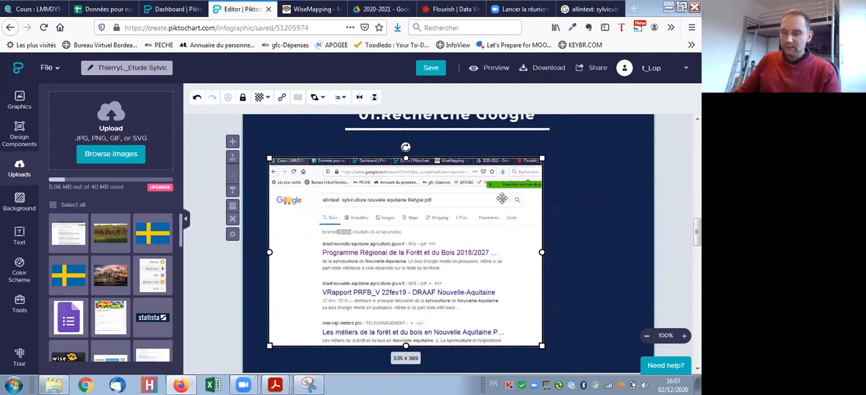
click(567, 207)
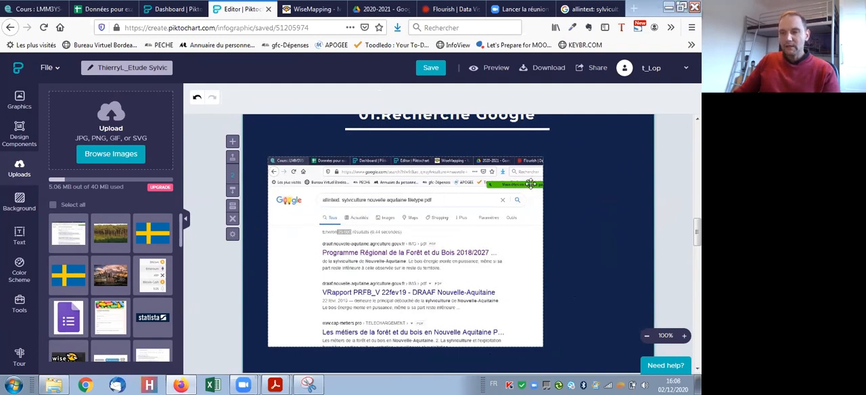
- Add a Subtitle 3 text to the block and replace its placeholder with "29 600 réponses"
click(19, 236)
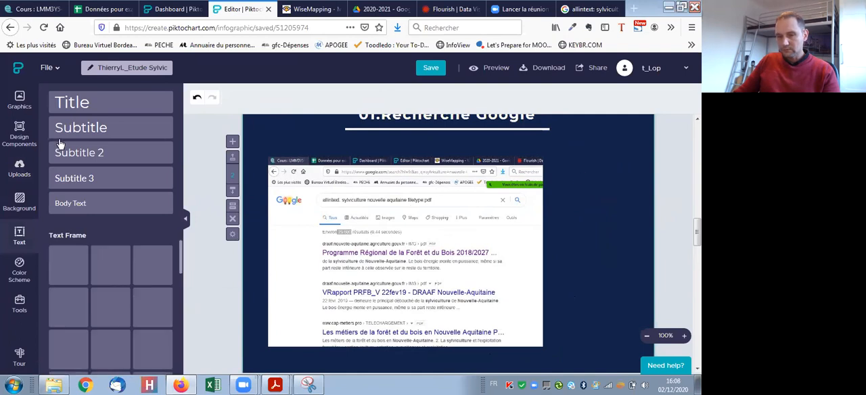
click(106, 182)
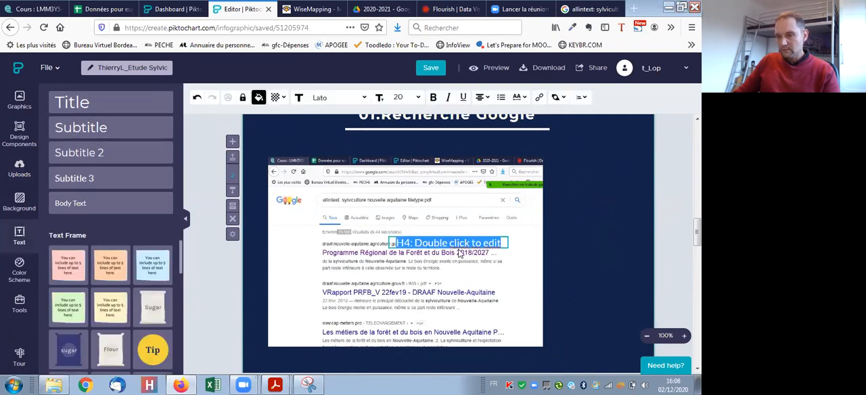
mouse_move(507, 251)
mouse_down()
mouse_move(619, 251)
mouse_move(505, 249)
mouse_up()
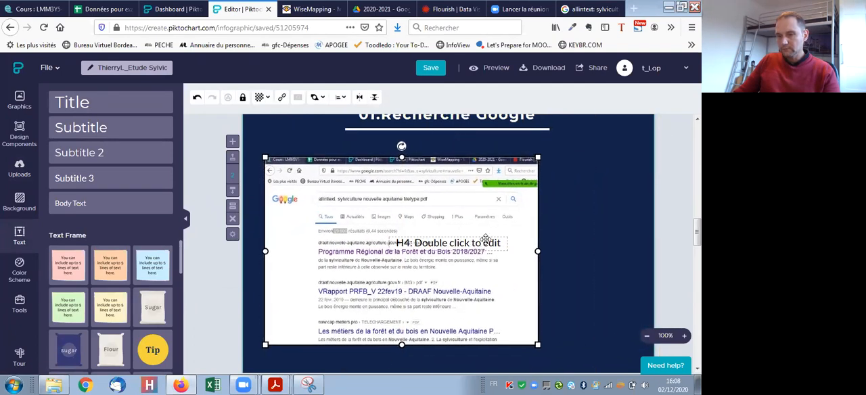
click(476, 242)
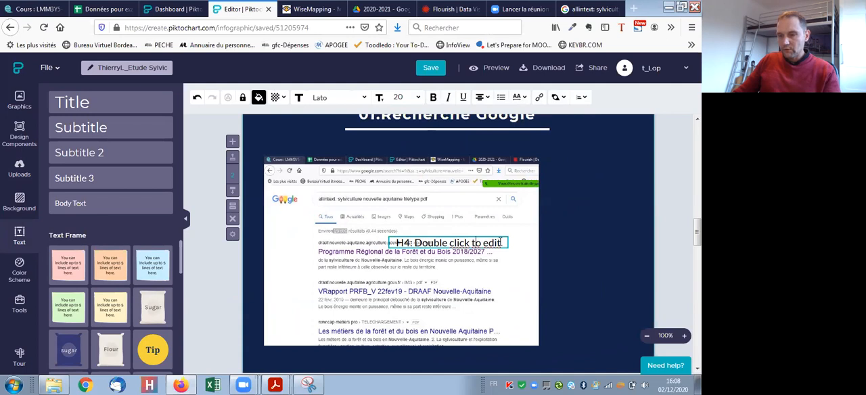
drag(457, 241, 399, 240)
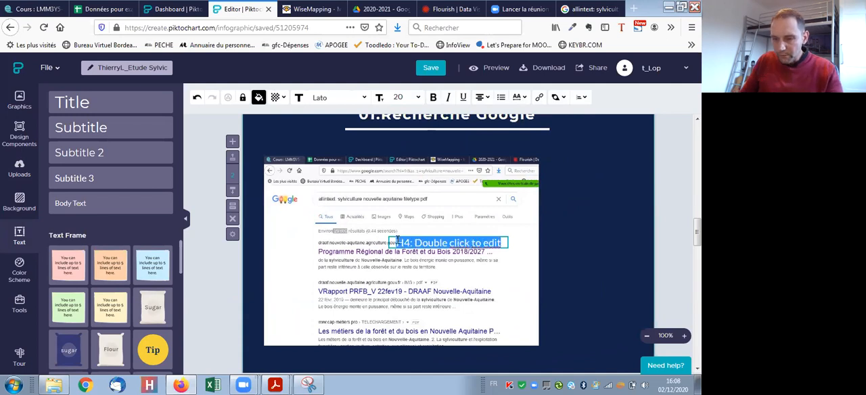
text(29)
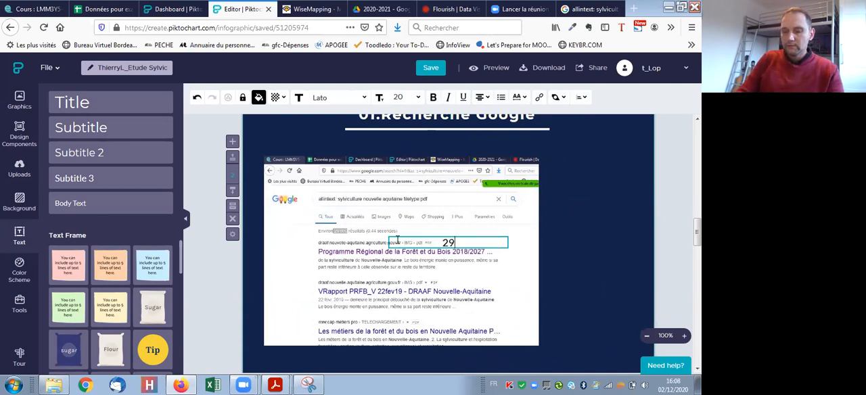
text( 600 réponses)
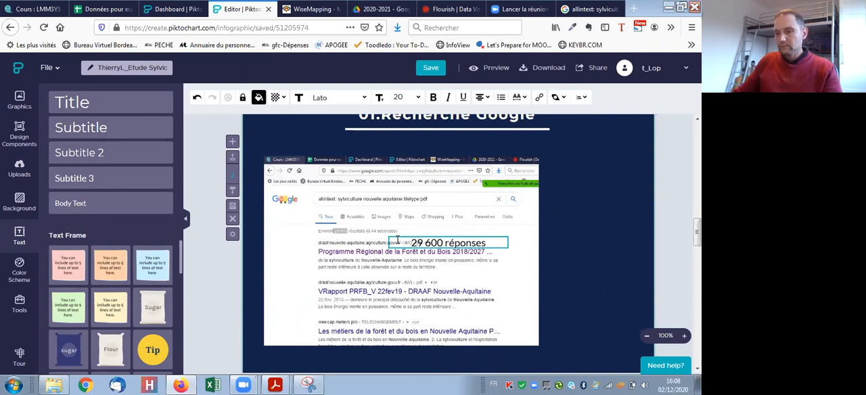
- Move the "29 600 réponses" text onto the free area beside the search capture and narrow its box to about 151 px
mouse_move(506, 234)
mouse_down()
mouse_move(557, 231)
mouse_move(513, 233)
mouse_up()
click(581, 227)
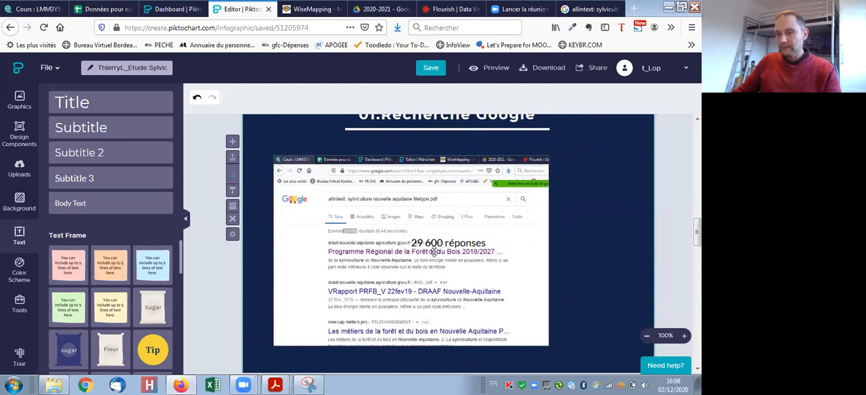
click(440, 243)
drag(452, 238, 612, 186)
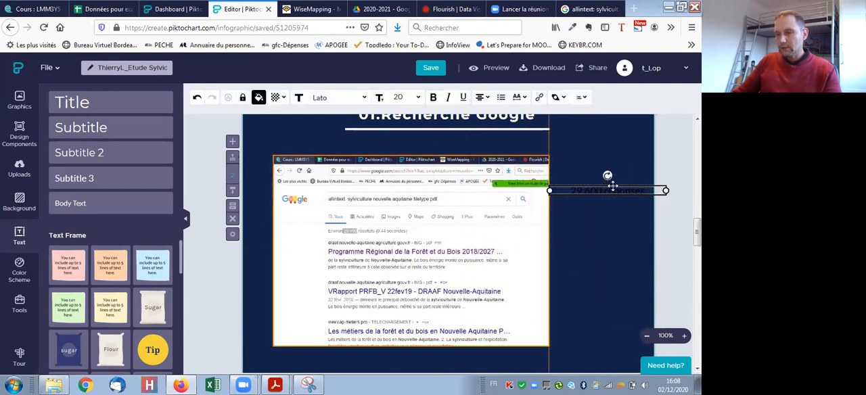
drag(664, 192, 626, 198)
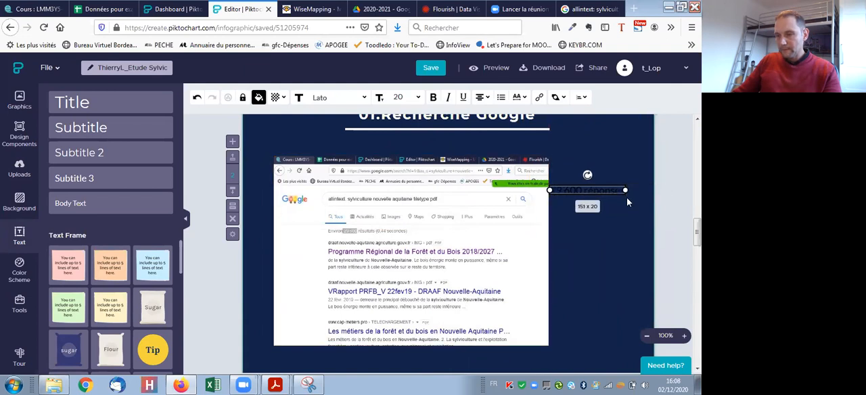
- Colour the "29 600 réponses" text white using the infographic's original colours
click(258, 99)
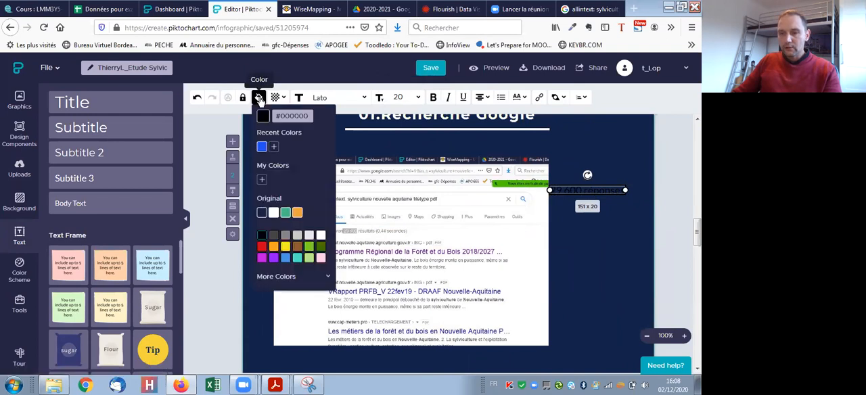
click(273, 212)
click(613, 218)
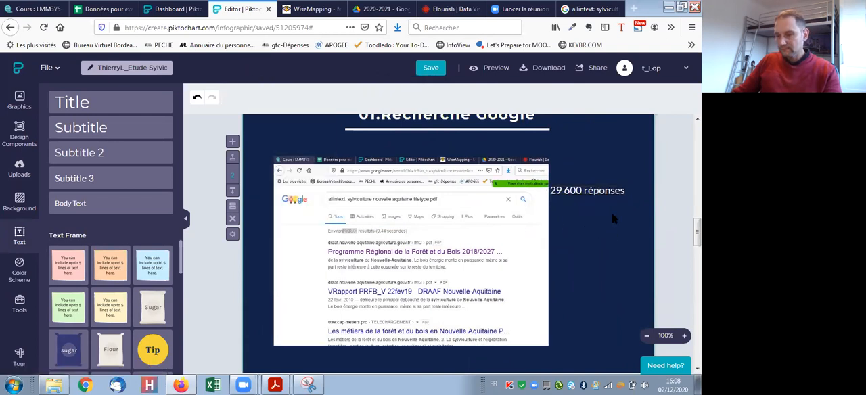
- Replace the woman's photo in the banner above the "01. Recherche Google" subtitle with the uploaded forest image
scroll(575, 240, down, 5)
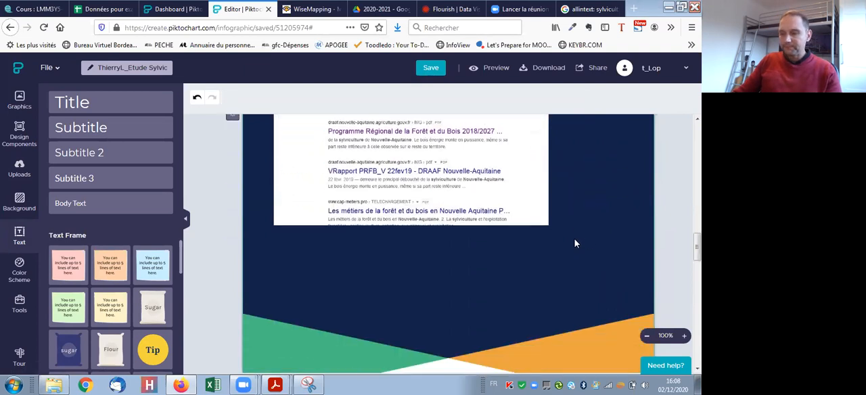
scroll(549, 234, up, 4)
scroll(567, 232, up, 3)
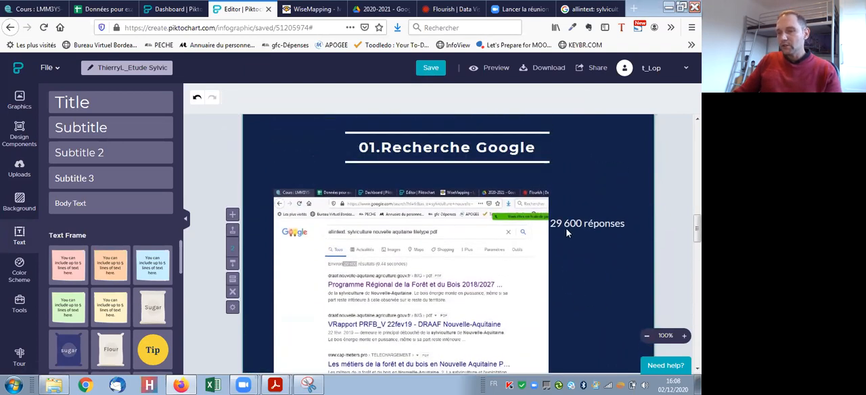
scroll(583, 264, down, 7)
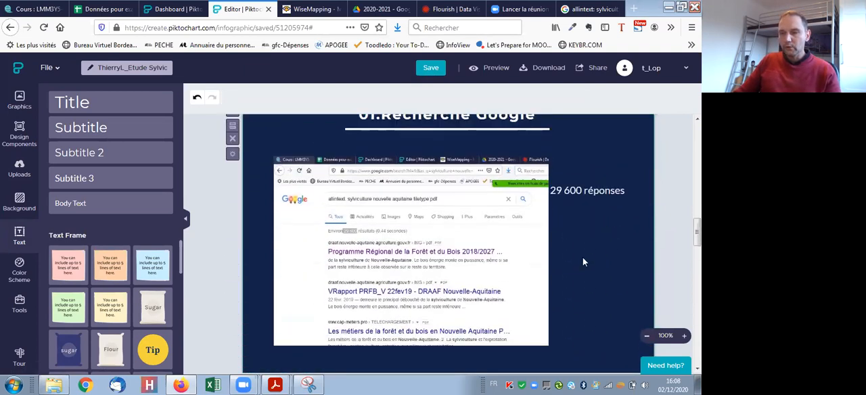
scroll(539, 238, up, 6)
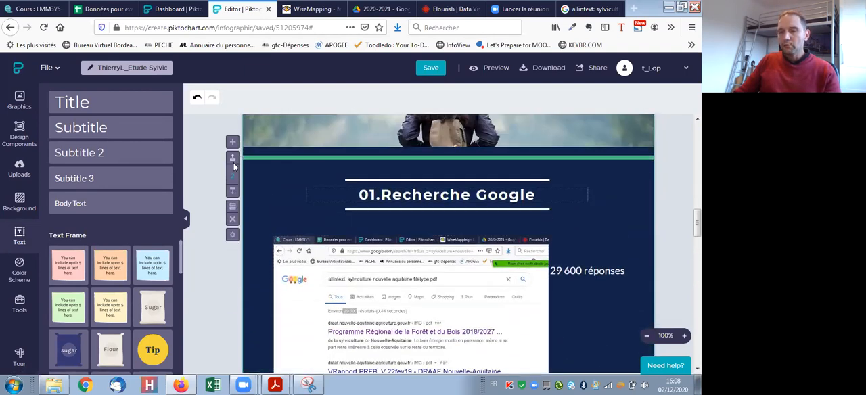
scroll(328, 196, up, 5)
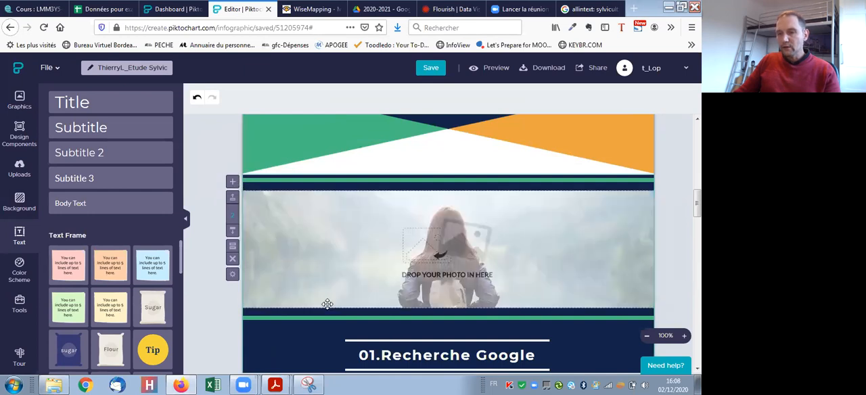
click(425, 252)
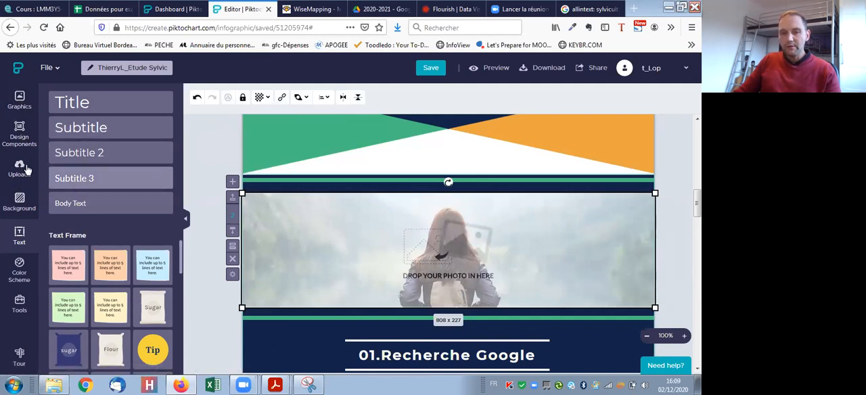
click(19, 169)
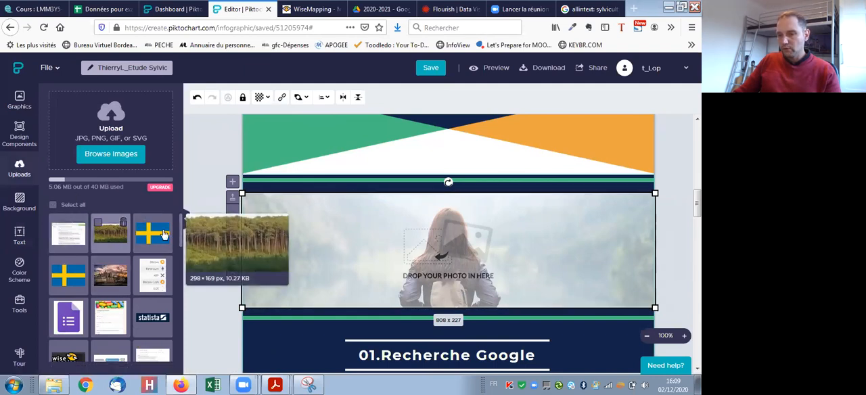
click(111, 232)
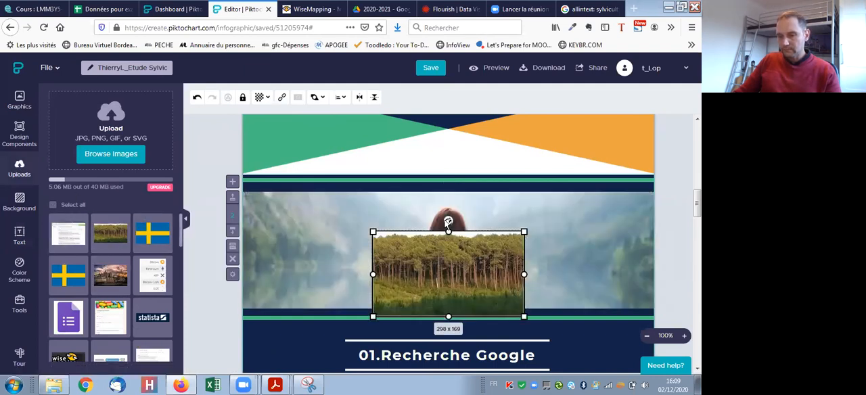
drag(388, 237, 401, 227)
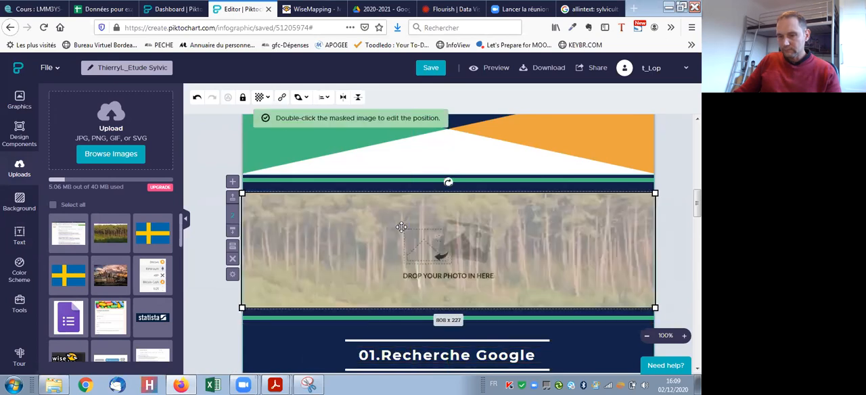
click(327, 332)
scroll(352, 263, down, 1)
scroll(352, 263, down, 5)
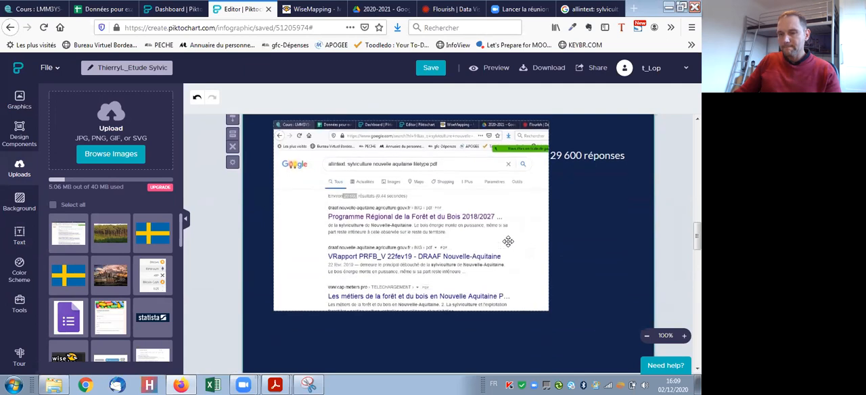
- Switch to the assignment PDF in Adobe Acrobat Reader and read question 4, "Wisemapping : Carte mentale", including the diagram to reproduce
scroll(472, 255, up, 4)
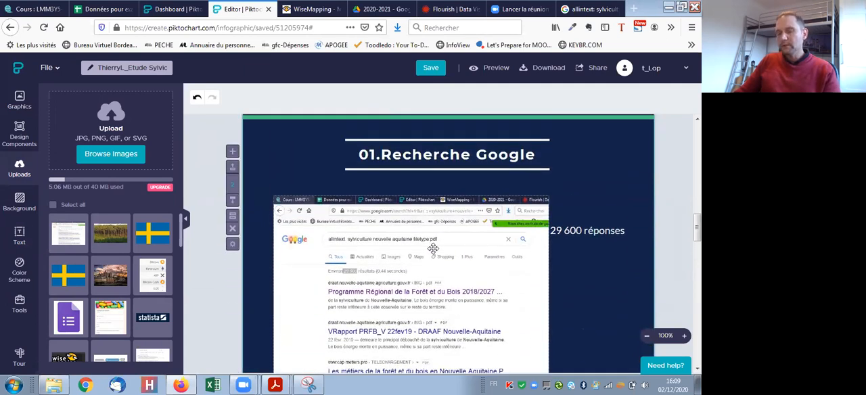
scroll(456, 254, down, 4)
scroll(455, 254, down, 3)
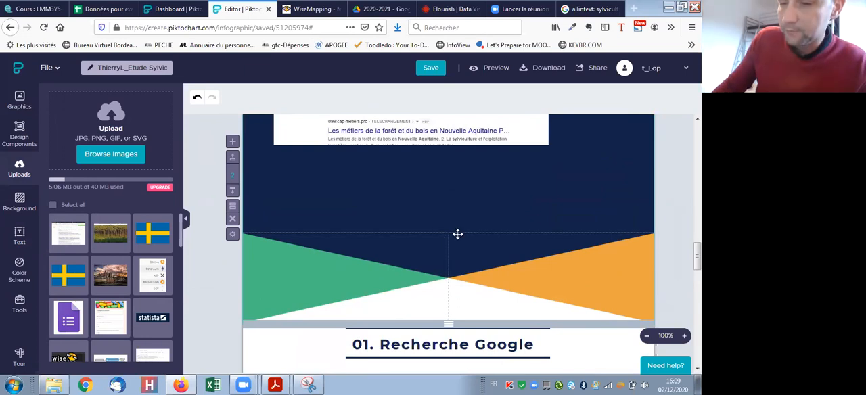
scroll(450, 223, down, 5)
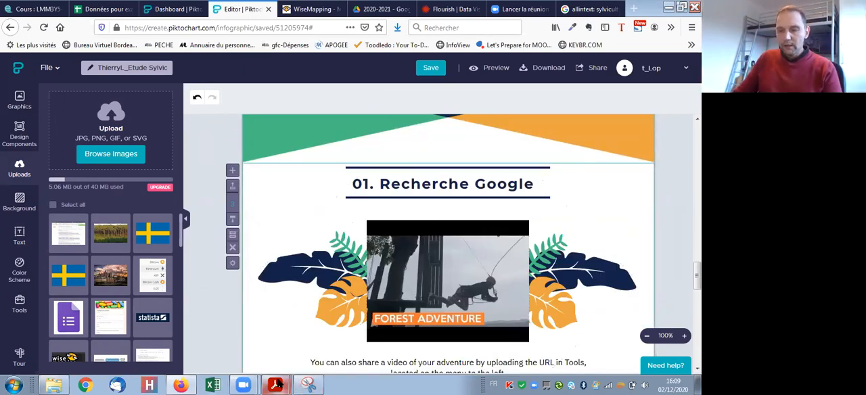
mouse_move(278, 384)
click(270, 344)
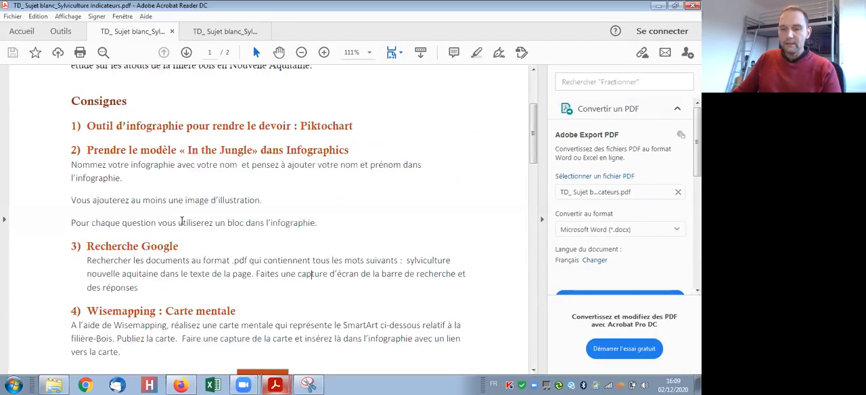
scroll(433, 259, down, 3)
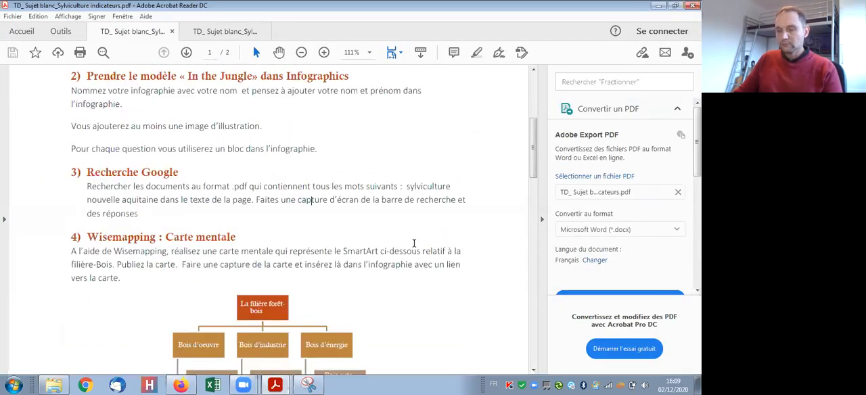
scroll(418, 243, down, 2)
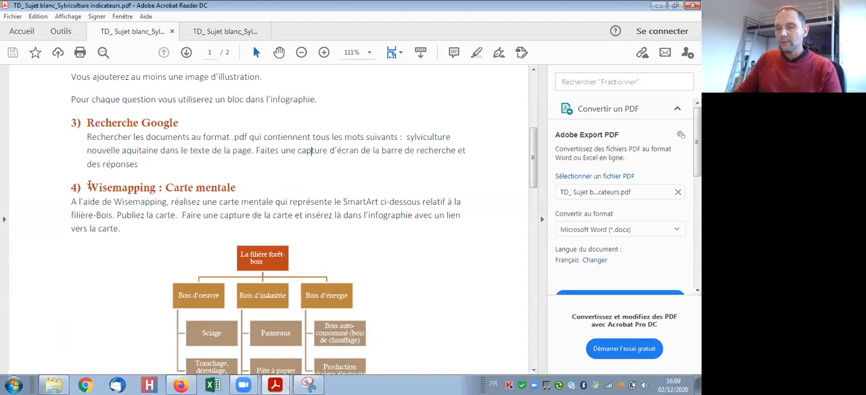
drag(66, 189, 71, 190)
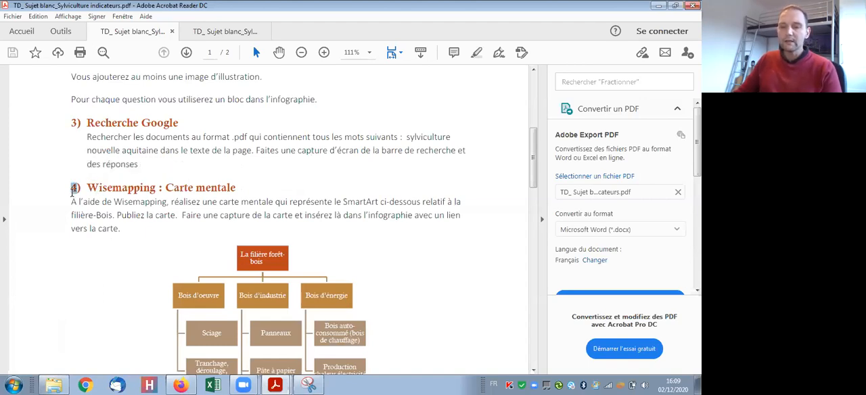
double_click(110, 185)
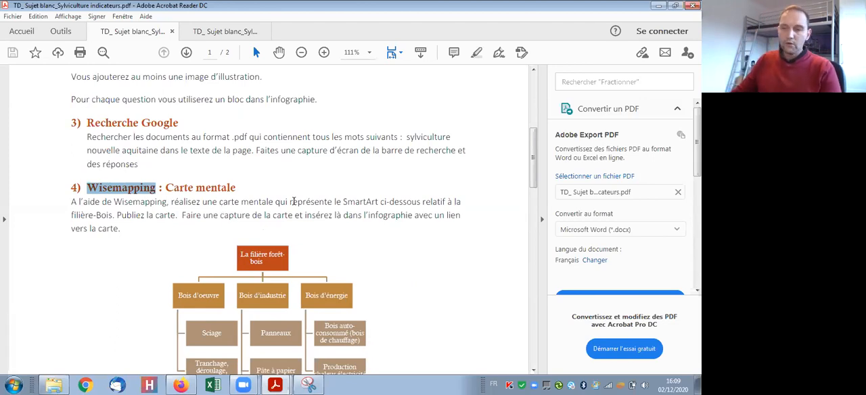
scroll(416, 336, down, 1)
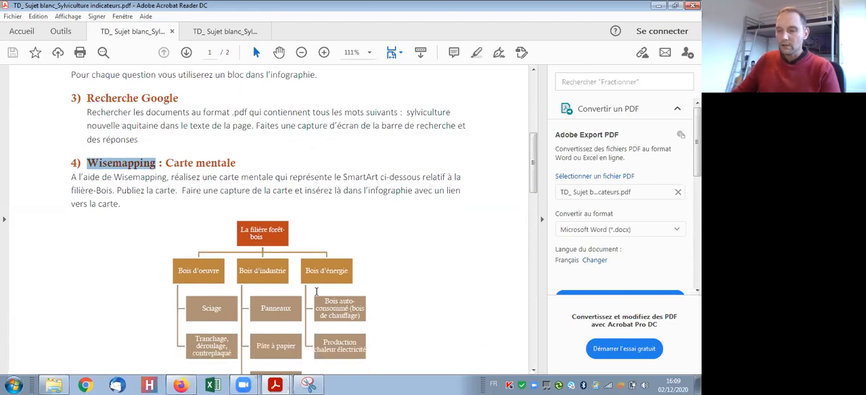
scroll(383, 319, down, 1)
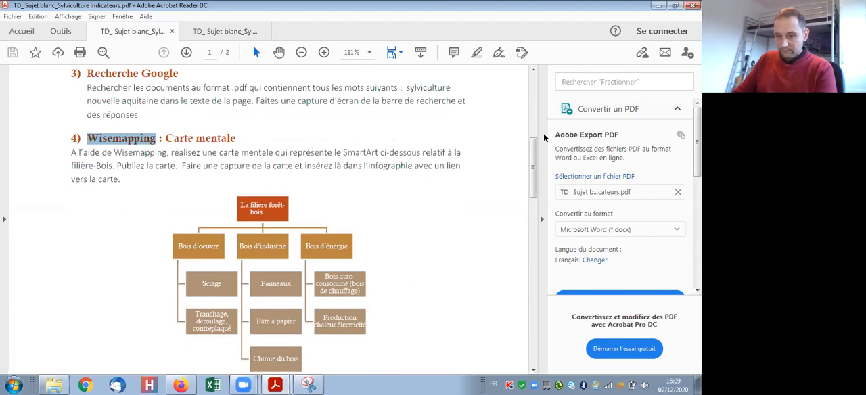
scroll(318, 188, down, 2)
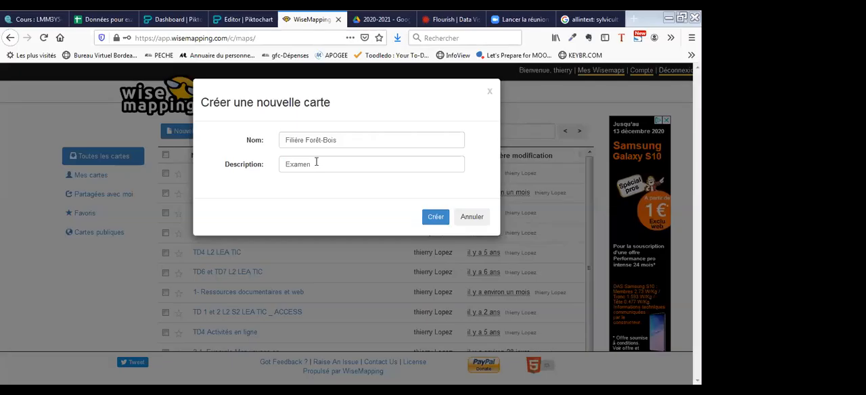
- In WiseMapping, create the map "Filière Forêt-Bois" with the description "Examen" and add a first main branch "Bois d'oeuvre"
click(316, 163)
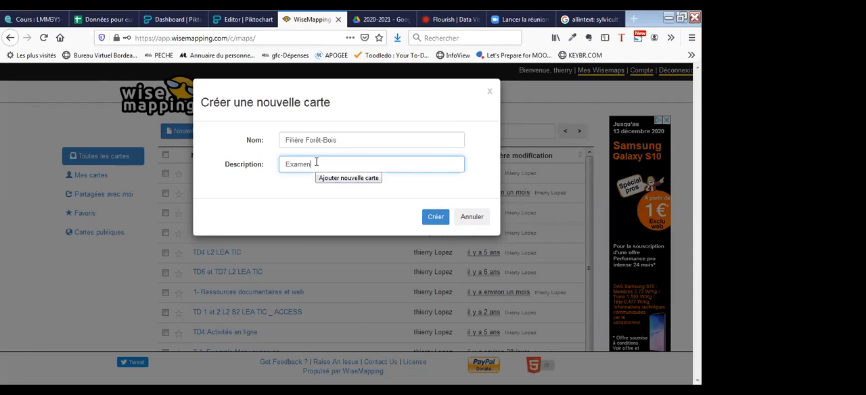
click(435, 219)
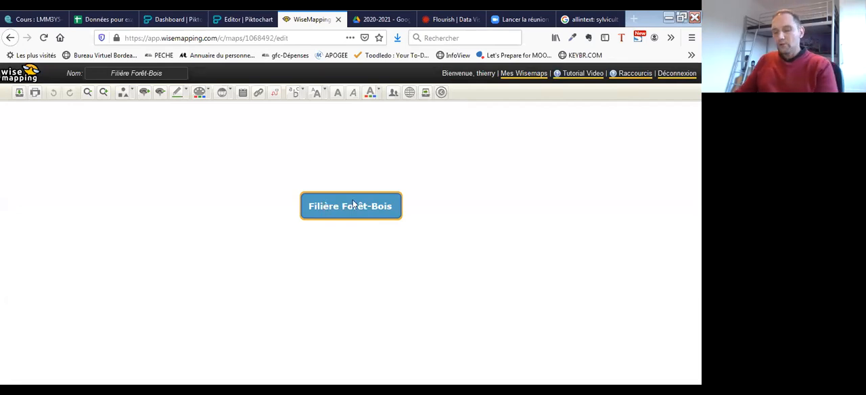
key(Insert)
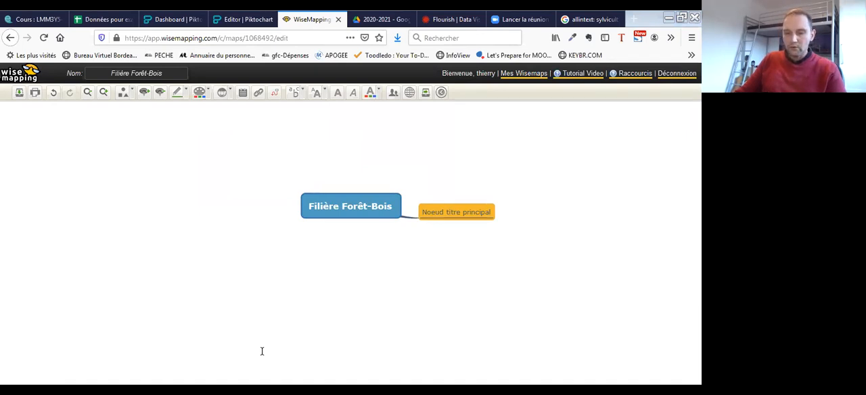
double_click(464, 210)
text(Bois d'oeuvre)
key(Return)
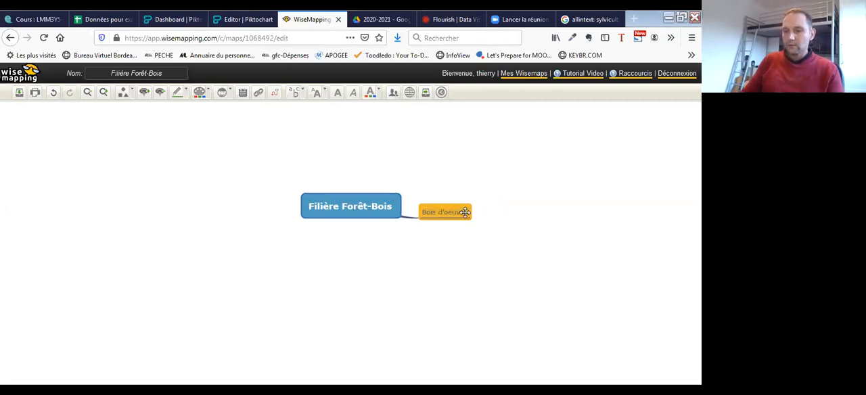
- Add two more main branches named "Bois d'industrie" and "Bois d'énergie" below "Bois d'oeuvre"
key(Return)
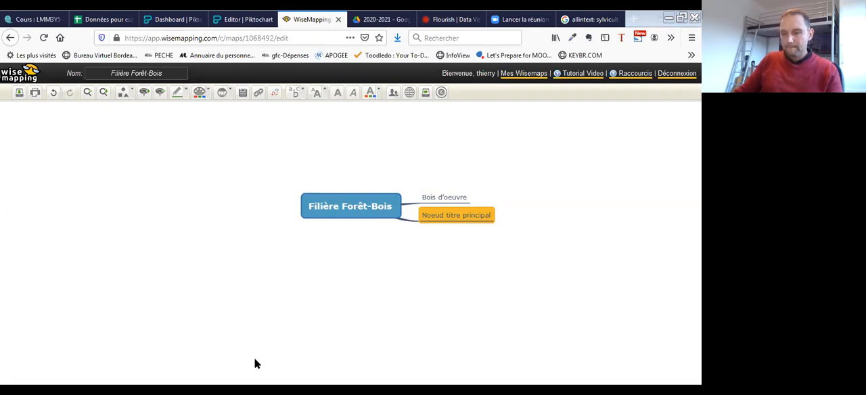
double_click(454, 216)
text(Bois d'industrie)
key(Return)
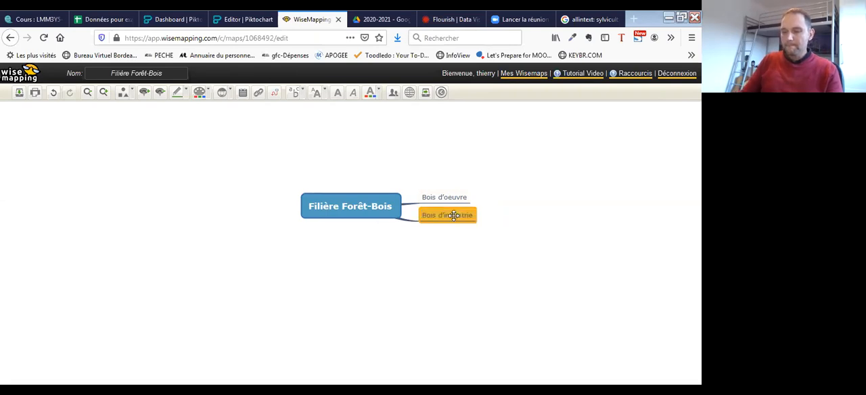
key(Return)
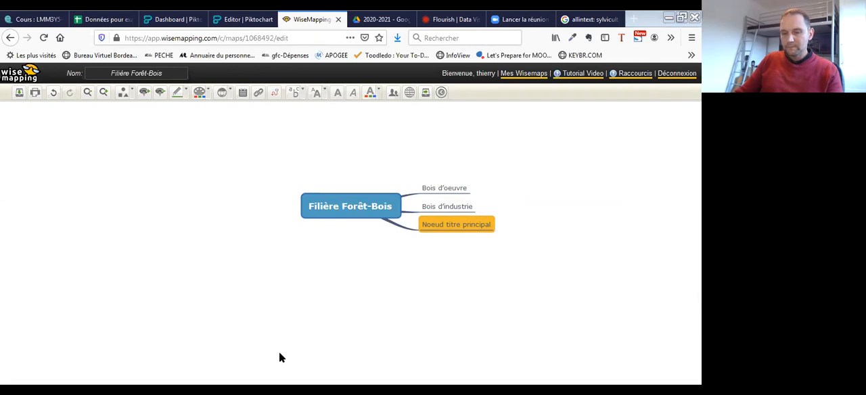
double_click(452, 224)
text(Bois d'énergie)
click(427, 249)
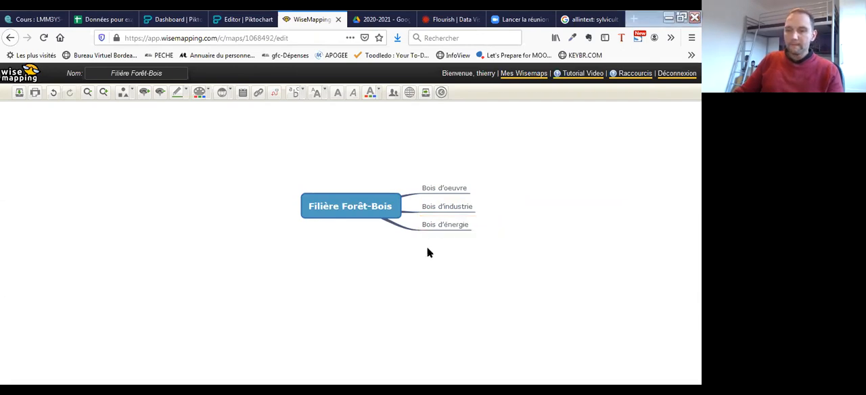
click(453, 190)
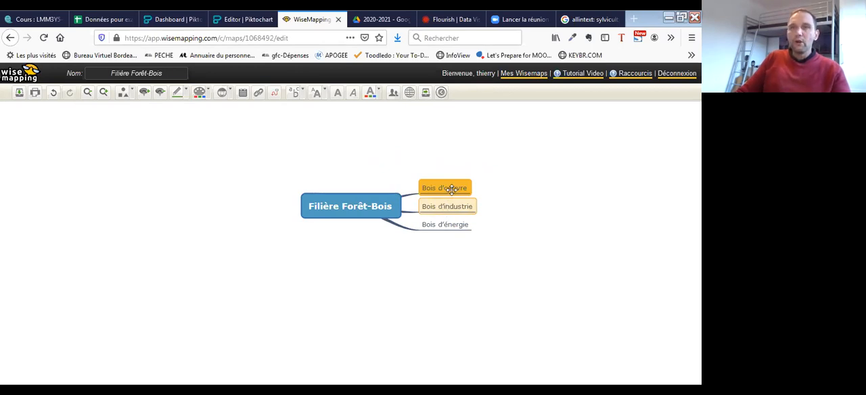
click(223, 92)
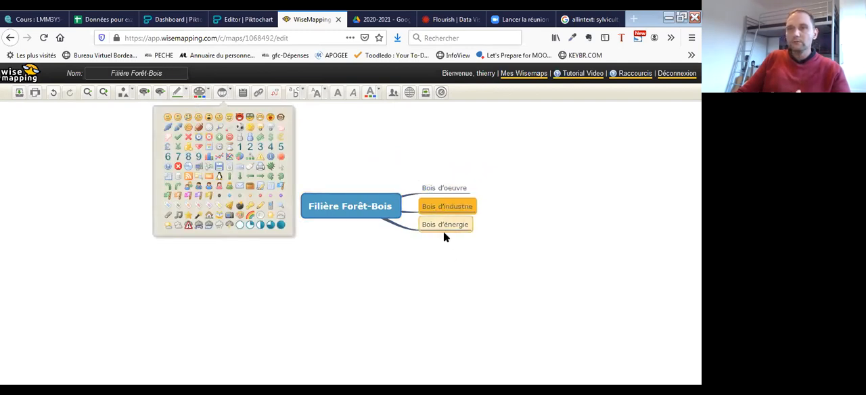
click(373, 139)
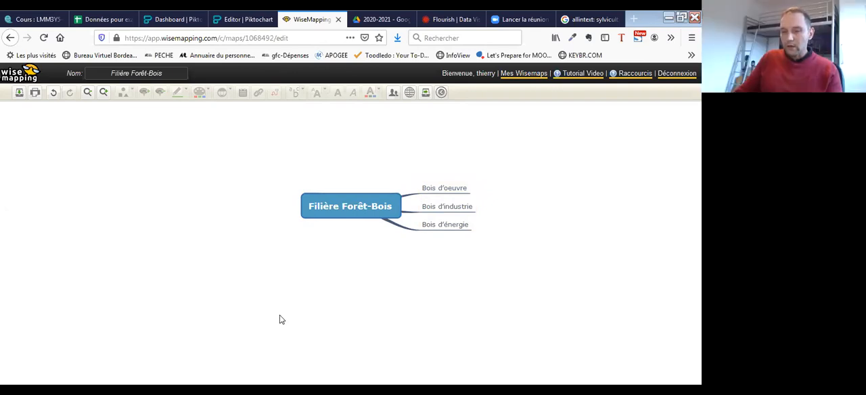
- Add a sub-branch named "Sciage" under "Bois d'oeuvre"
click(443, 190)
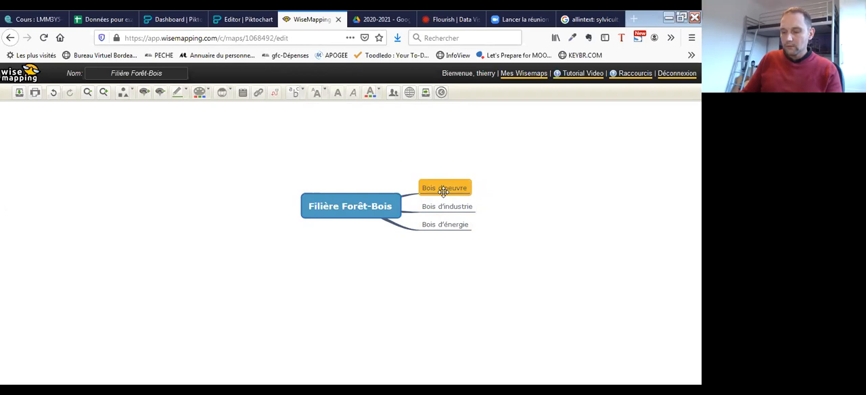
key(Tab)
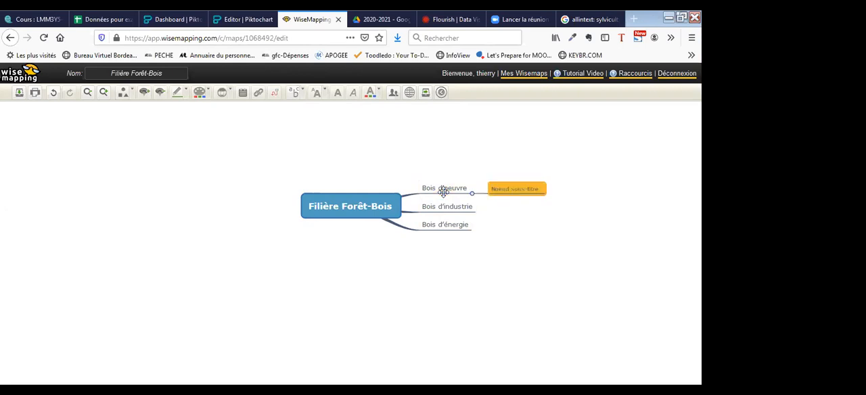
key(ctrl+v)
double_click(522, 188)
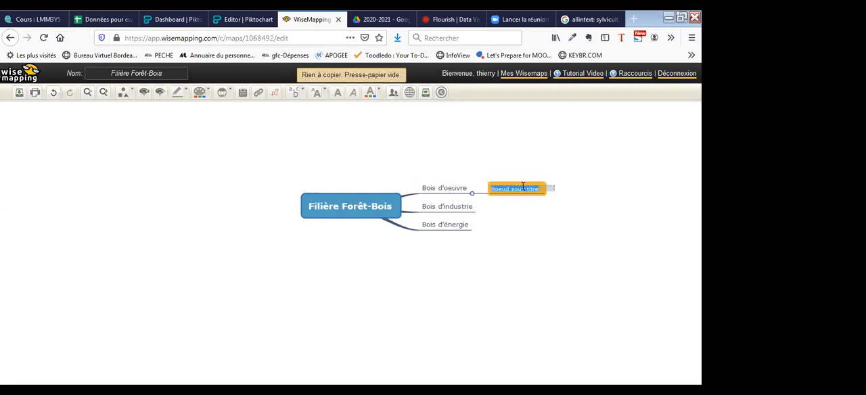
text(Sciage)
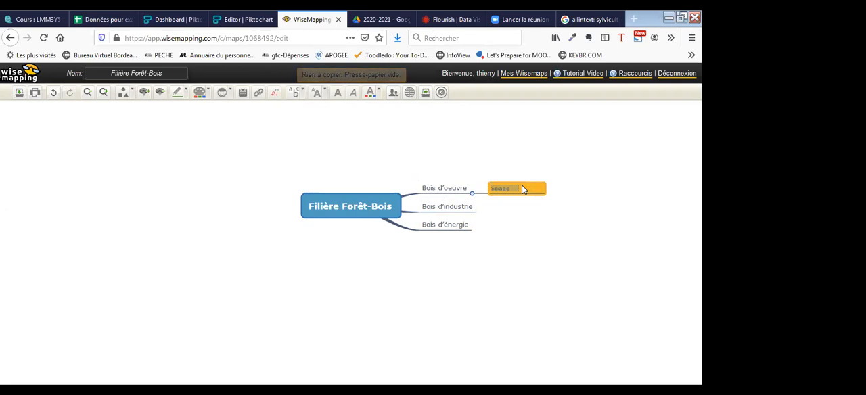
key(Return)
key(Return)
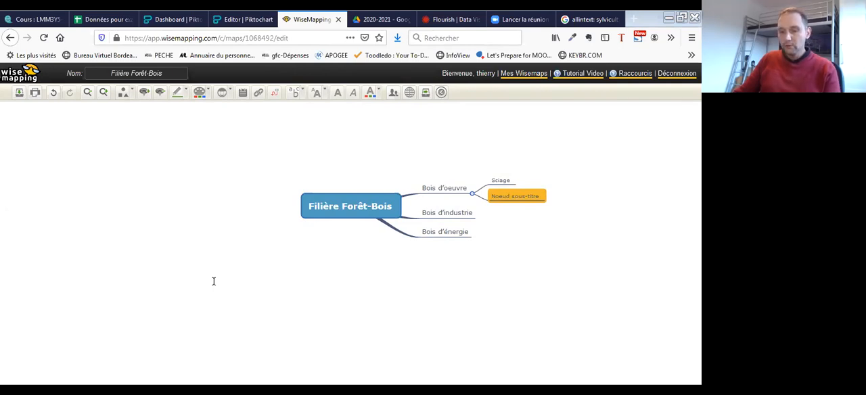
- Add a second sub-branch "Tranchage, déroulage, contreplaqué" under "Bois d'oeuvre" and delete the stray unnamed main branch
double_click(520, 196)
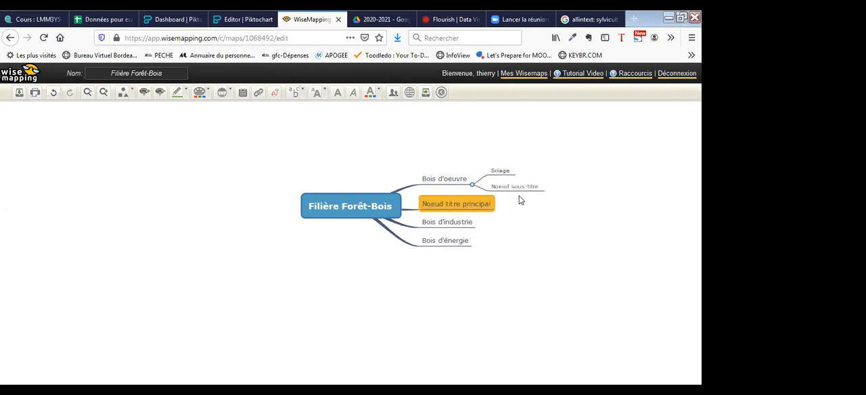
double_click(512, 186)
text(Tranchage, déroulage, contreplaqué)
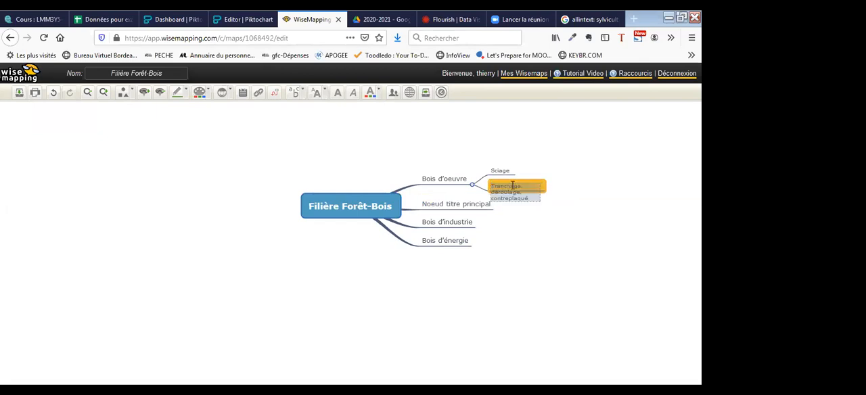
key(Return)
click(459, 211)
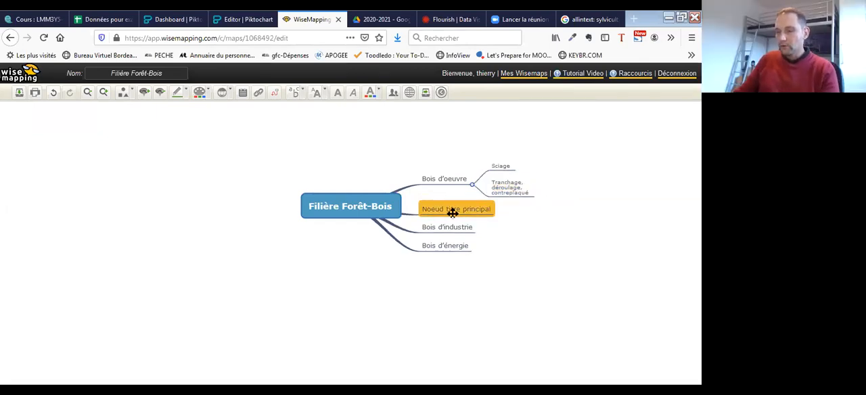
key(Delete)
- Add a sub-branch named "Panneaux" under the main branch "Bois d'industrie"
drag(453, 213, 406, 215)
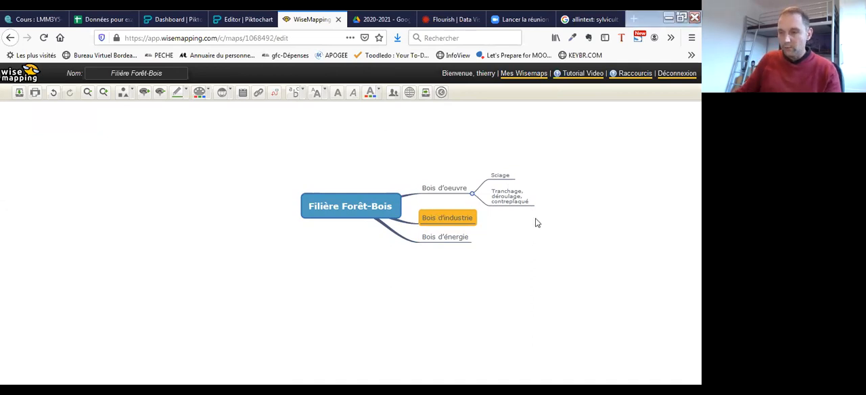
click(459, 235)
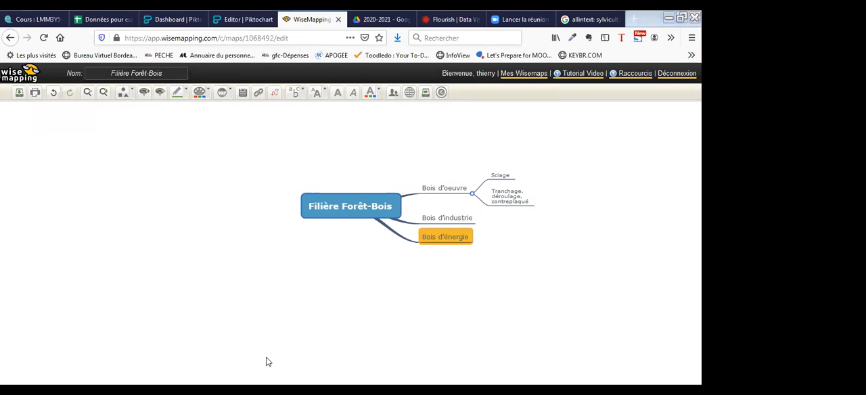
drag(464, 219, 425, 210)
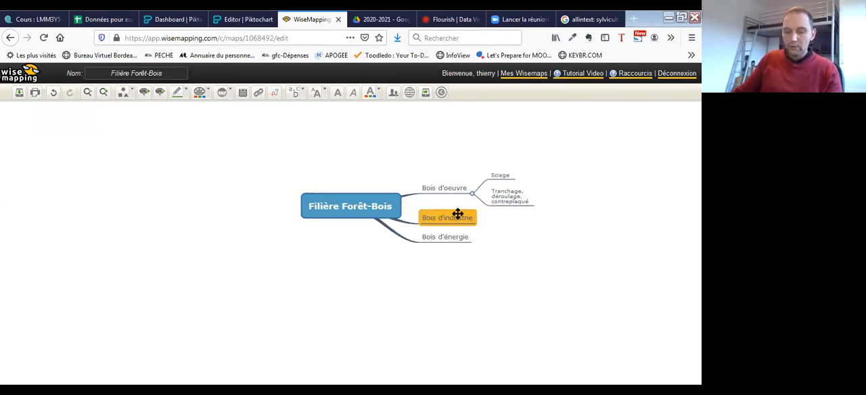
key(Tab)
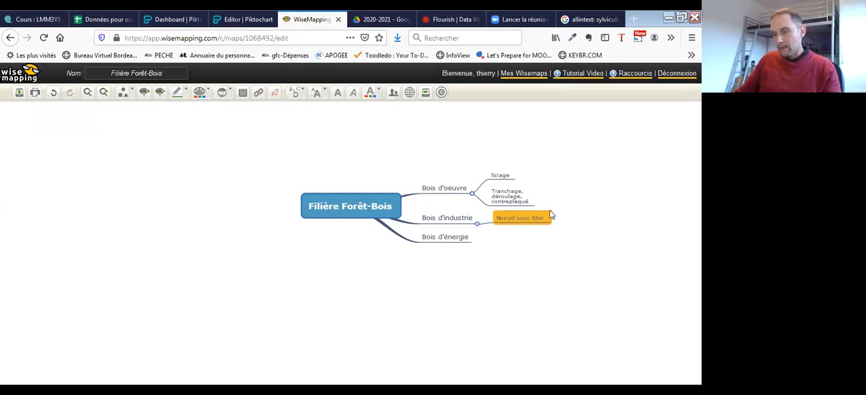
double_click(535, 218)
text(Panneaux)
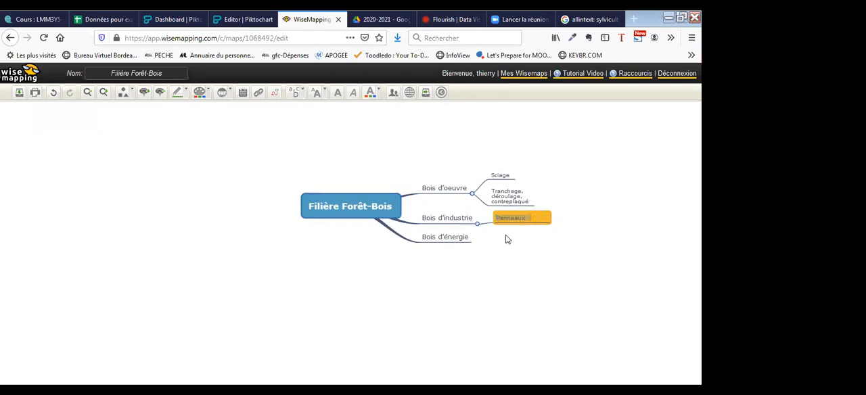
key(Return)
key(Return)
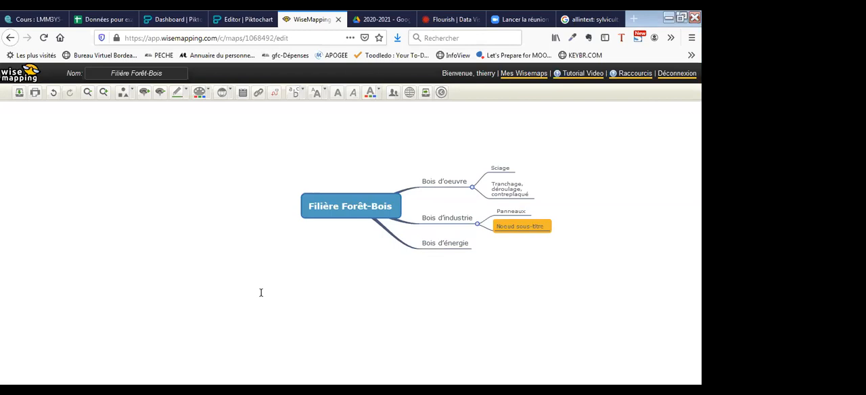
- Add a second sub-branch named "Pâte à papier" under "Bois d'industrie", below "Panneaux"
double_click(518, 226)
text(Pâte à papier)
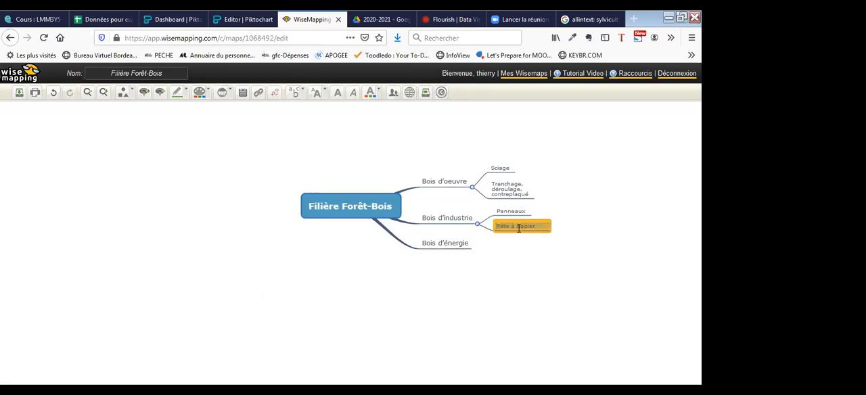
key(Return)
key(Return)
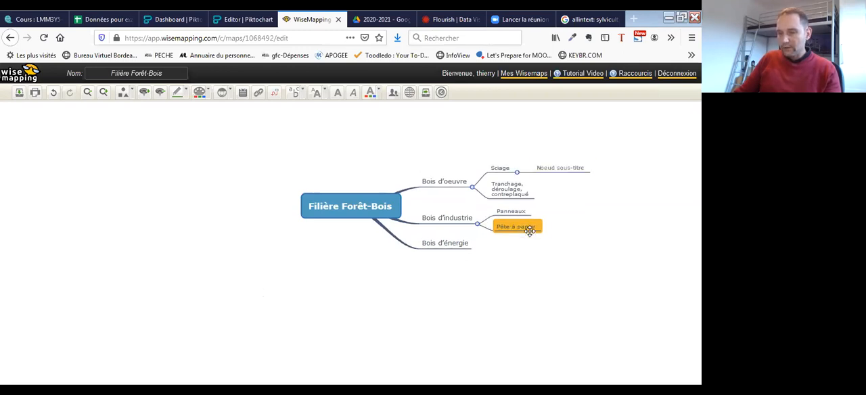
- Rename the "Pâte à papier" sub-branch of "Bois d'industrie" as "Chimie du bois"
double_click(530, 231)
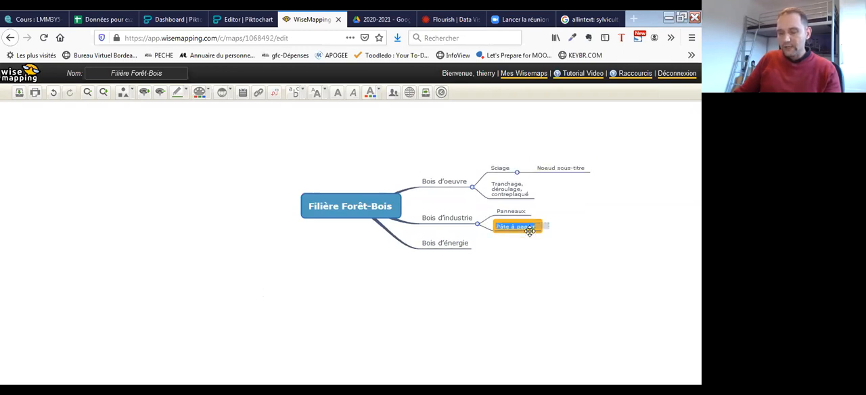
key(Return)
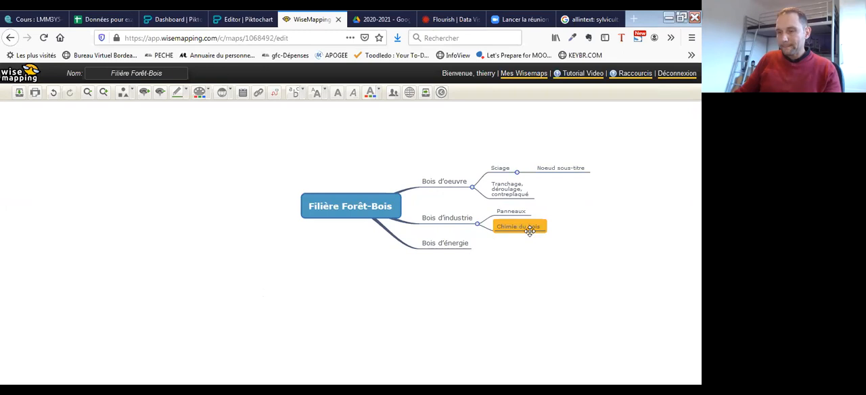
click(516, 265)
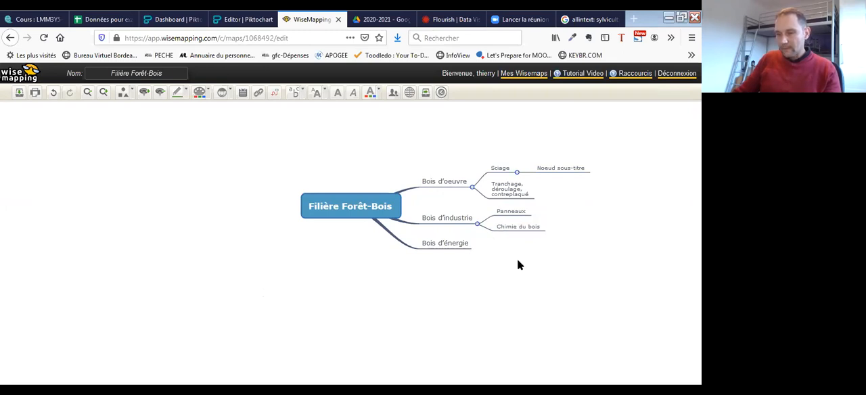
- Add a third sub-branch named "Pâte à papier" under "Bois d'industrie", below "Chimie du bois"
click(508, 225)
key(Return)
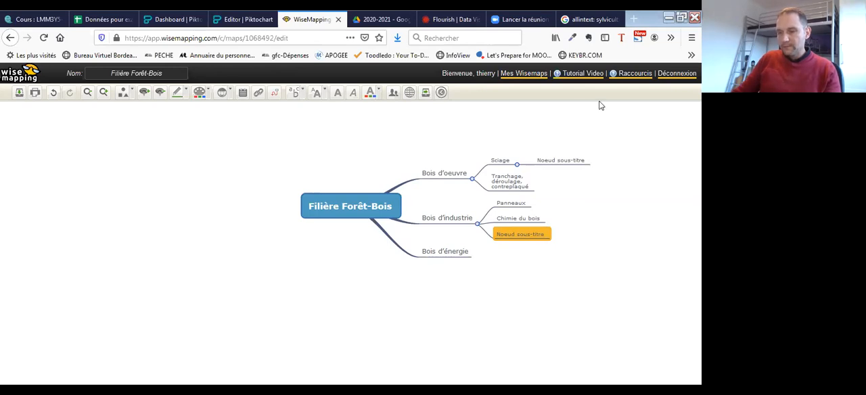
double_click(530, 233)
text(Pâte à papier)
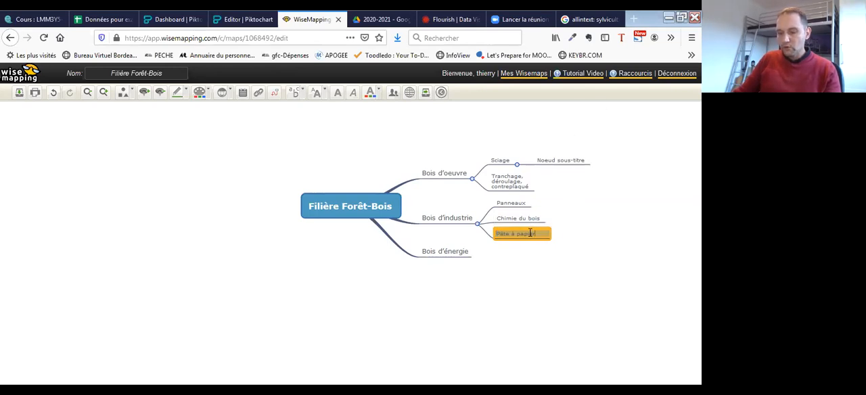
- Move "Bois d'énergie" above "Bois d'industrie" and add a sub-branch named "Bois autoconsommé (bois de chauffage)" to it
click(458, 251)
drag(457, 252, 410, 205)
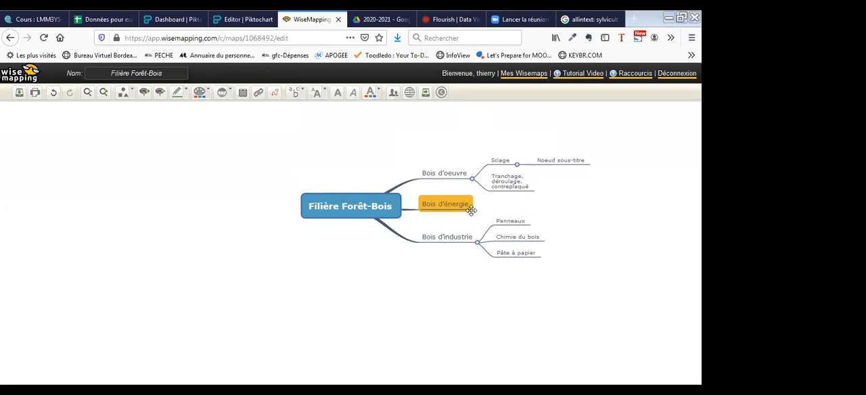
key(Tab)
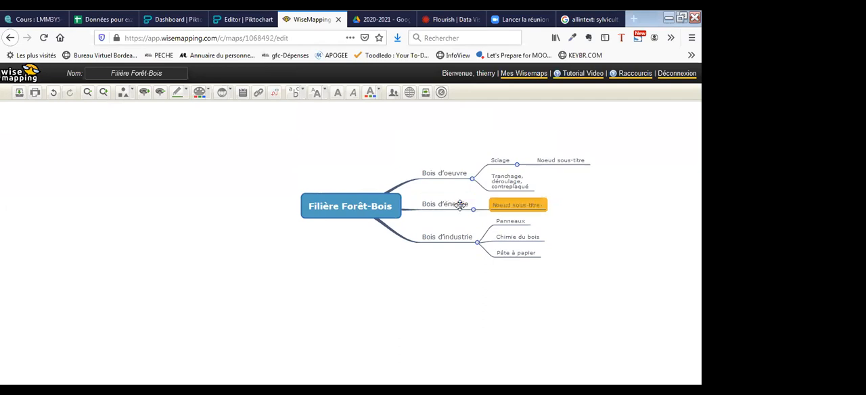
double_click(520, 203)
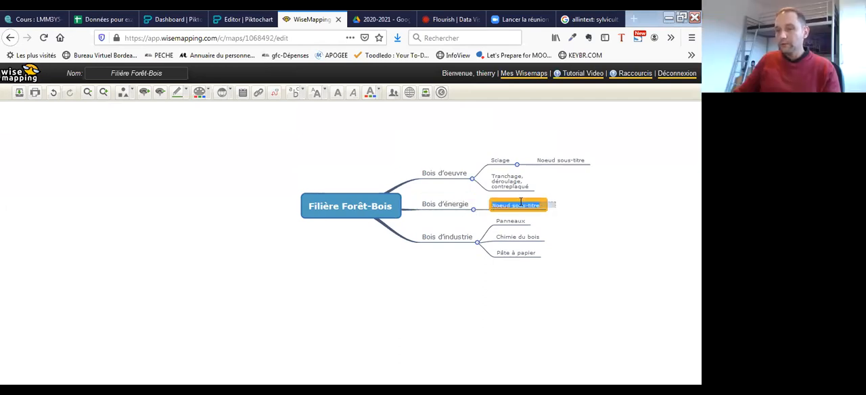
text(Bois autoconsommé (bois de chauffage))
key(Return)
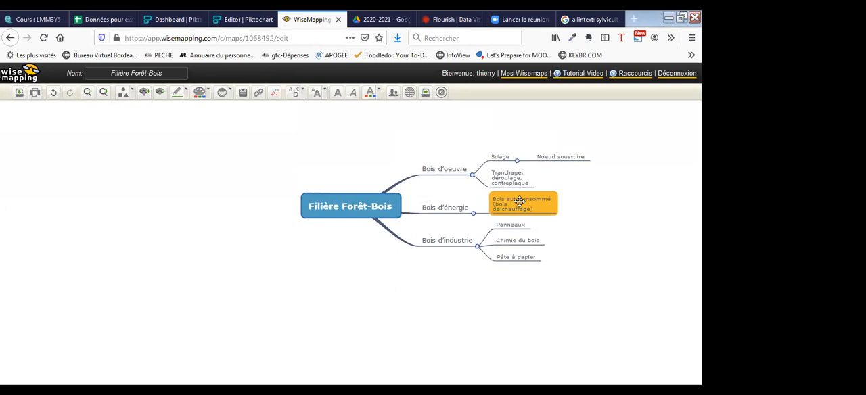
- Add a second sub-branch named "Production chaleur électricité" under "Bois d'énergie"
key(Return)
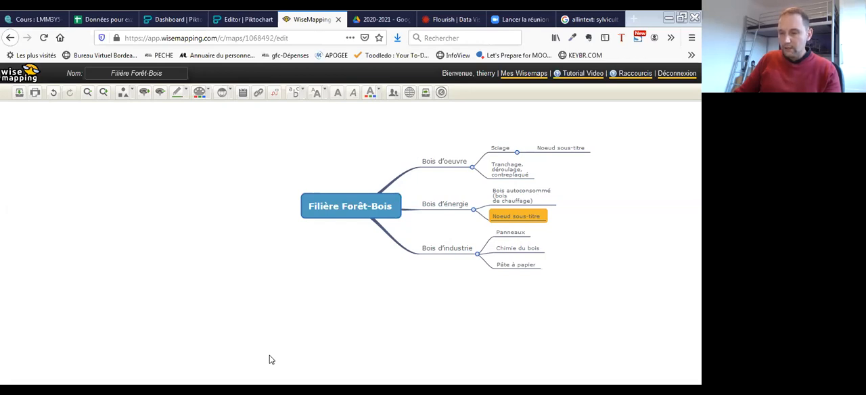
double_click(525, 215)
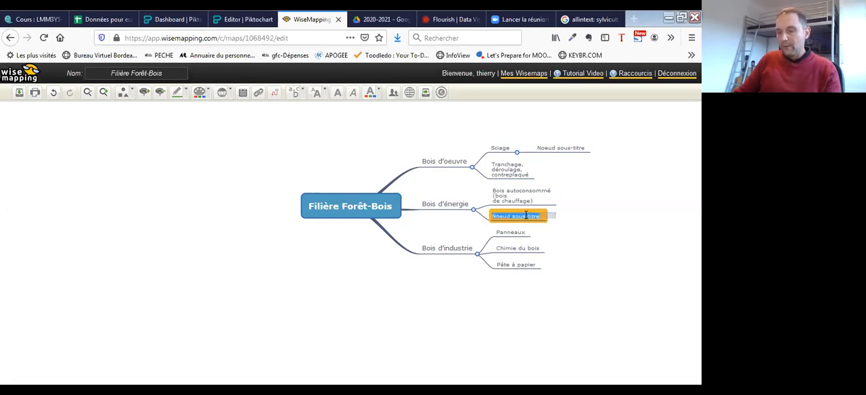
text(Production chaleur électricité)
- Give the three main branches the oval node shape and move "Bois d'oeuvre" to the left side of the central topic
click(464, 159)
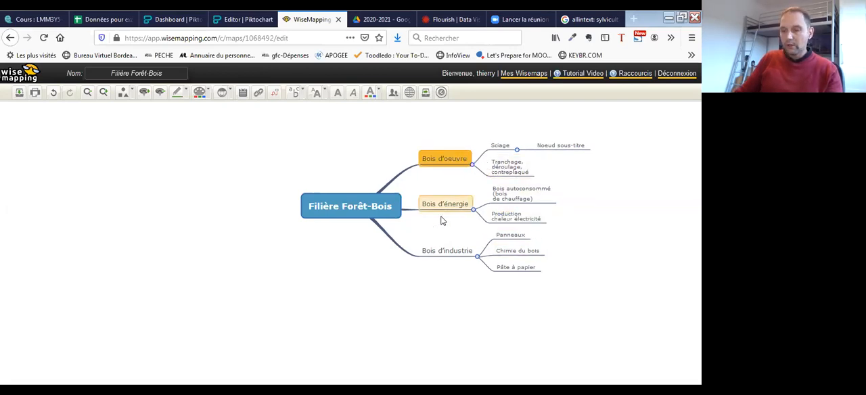
click(125, 97)
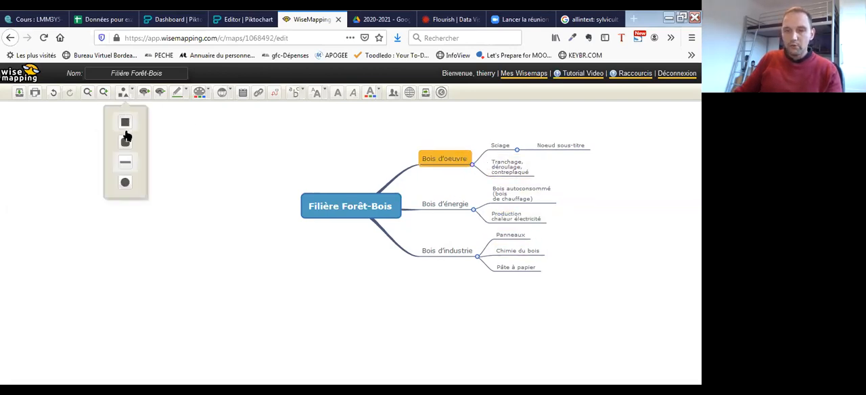
click(127, 184)
click(446, 211)
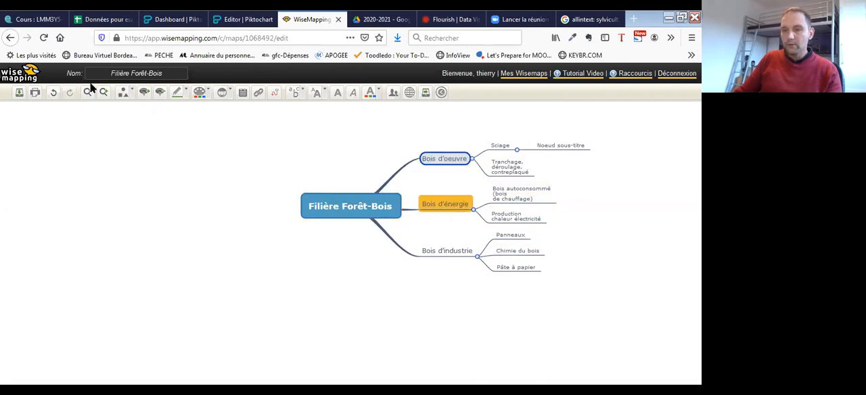
click(124, 93)
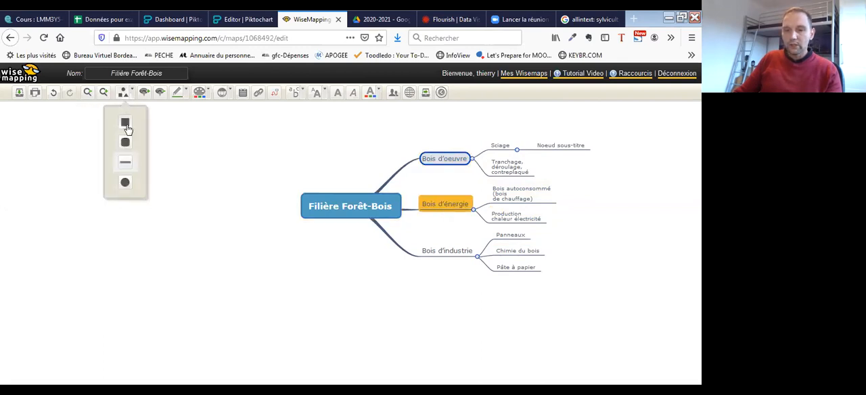
click(127, 184)
click(450, 249)
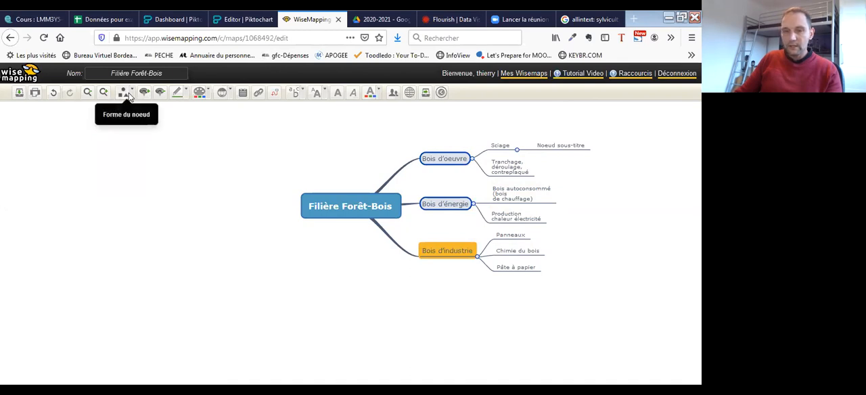
click(124, 93)
click(127, 185)
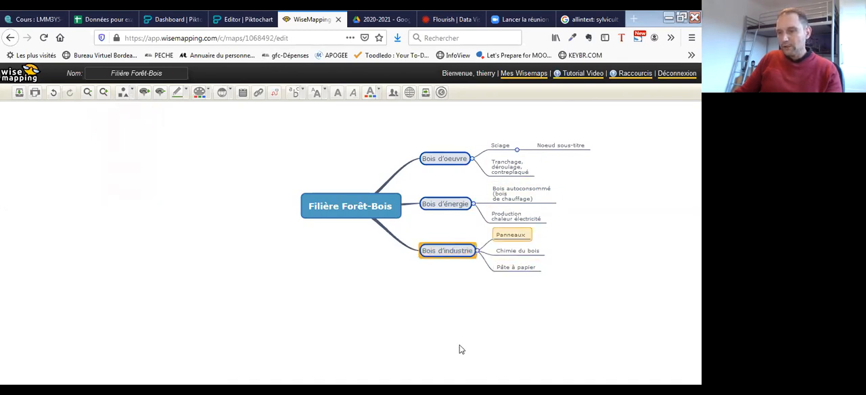
drag(445, 160, 287, 190)
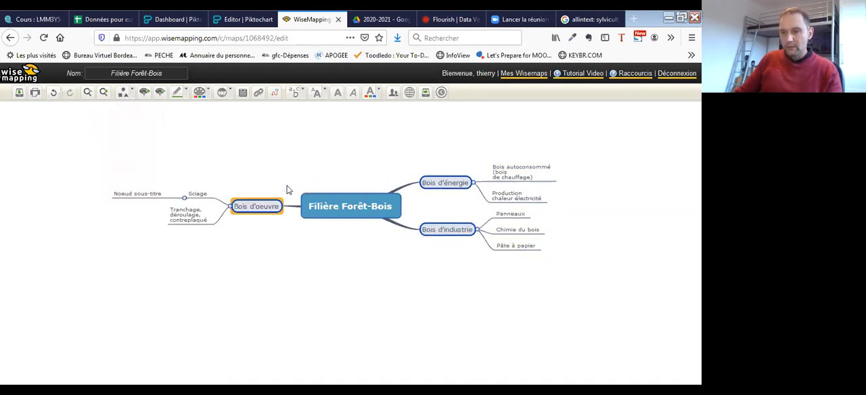
click(518, 170)
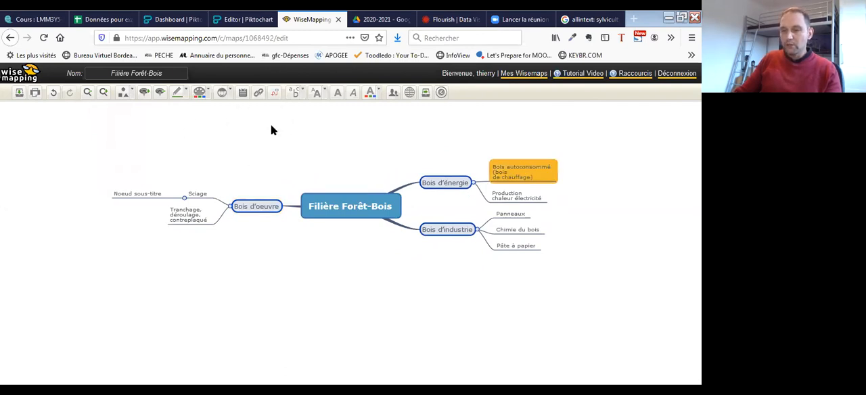
click(259, 93)
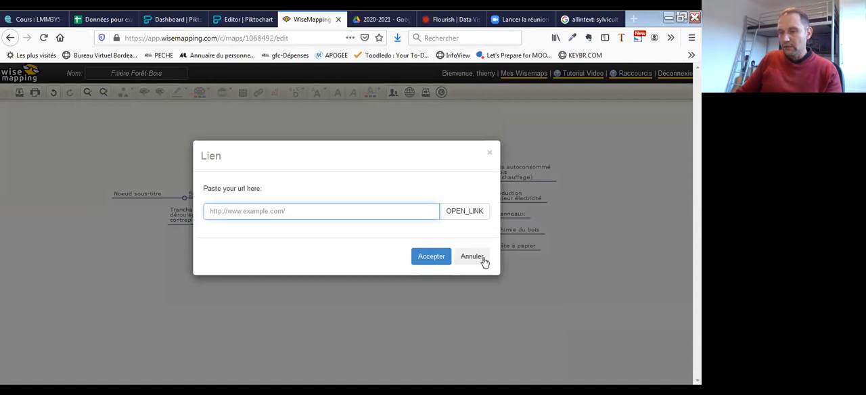
click(483, 258)
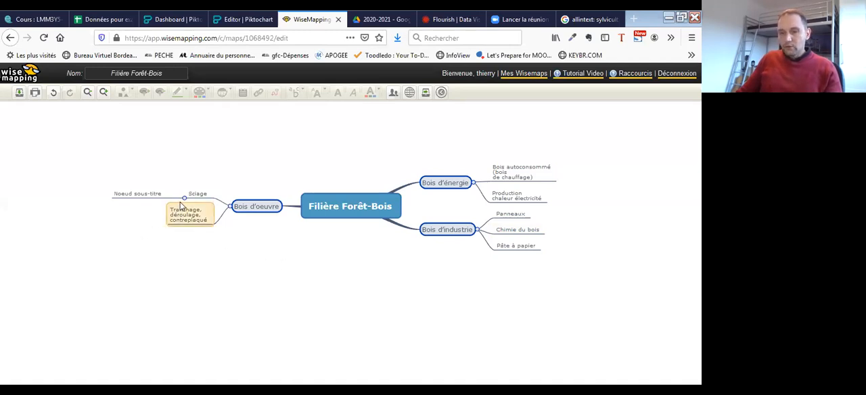
- Delete the stray unnamed sub-branch under "Sciage", and collapse and re-expand the "Bois d'oeuvre" branch
click(135, 194)
key(Delete)
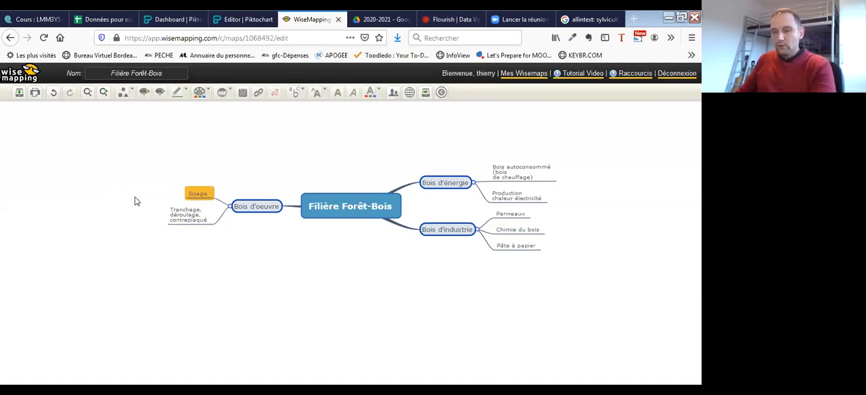
click(230, 207)
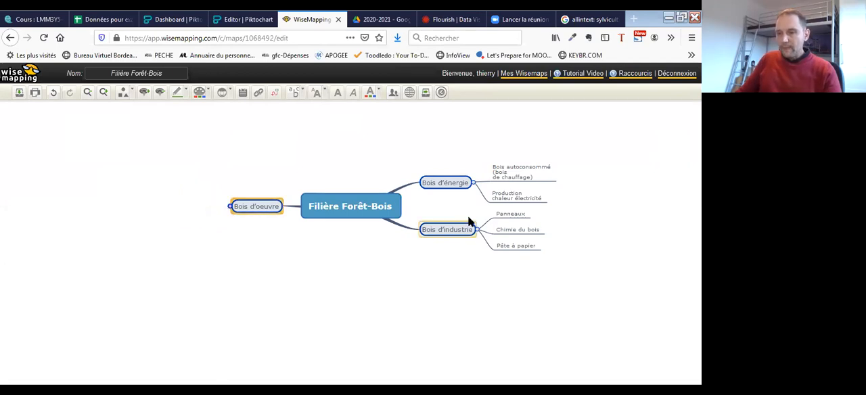
click(230, 207)
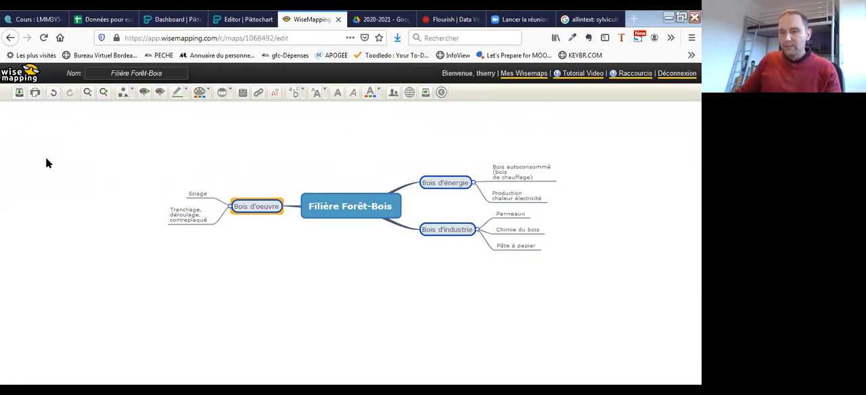
- Export the "Filière Forêt-Bois" mind map as a PNG image and save the file to the computer
click(426, 93)
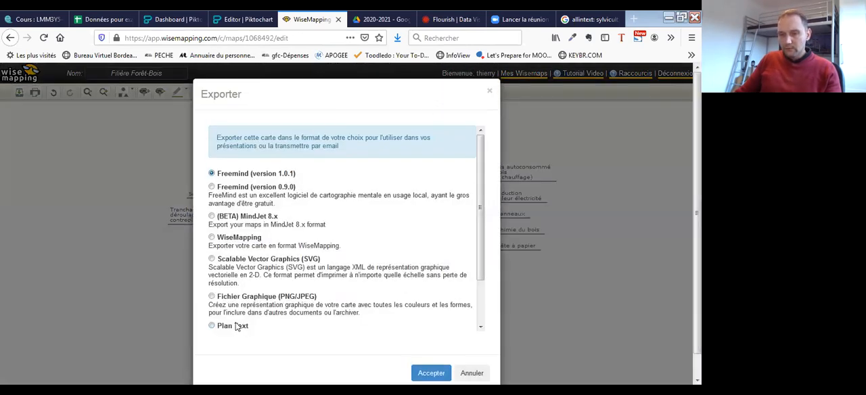
click(212, 296)
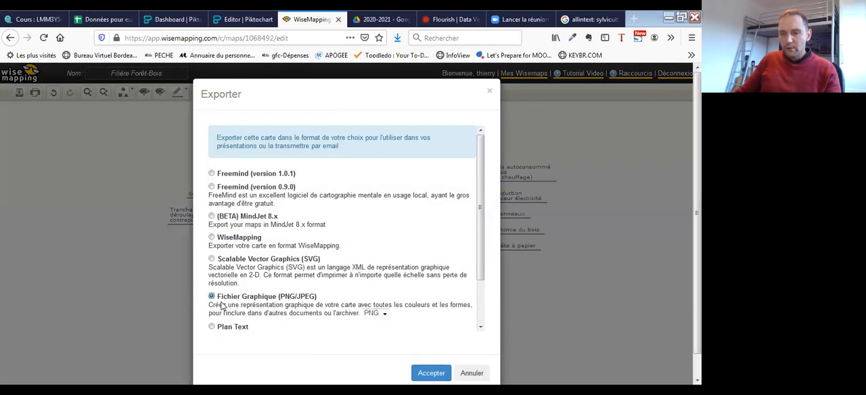
scroll(468, 272, down, 2)
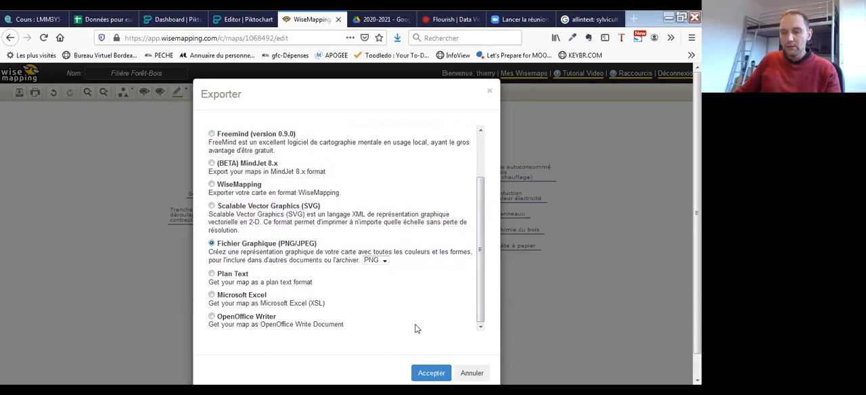
click(431, 373)
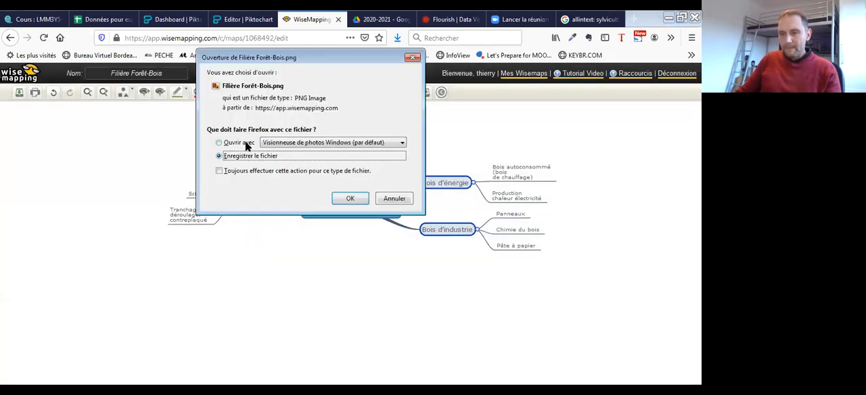
click(360, 200)
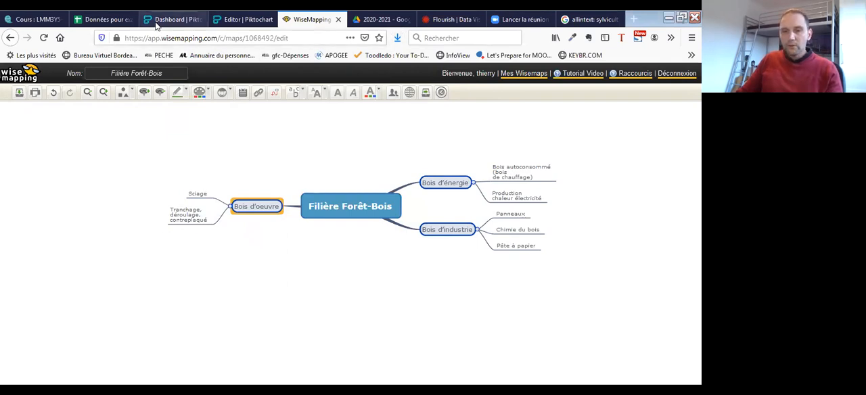
- Switch to the Piktochart editor and look through the infographic's blocks around the duplicated "01. Recherche Google" heading
click(176, 20)
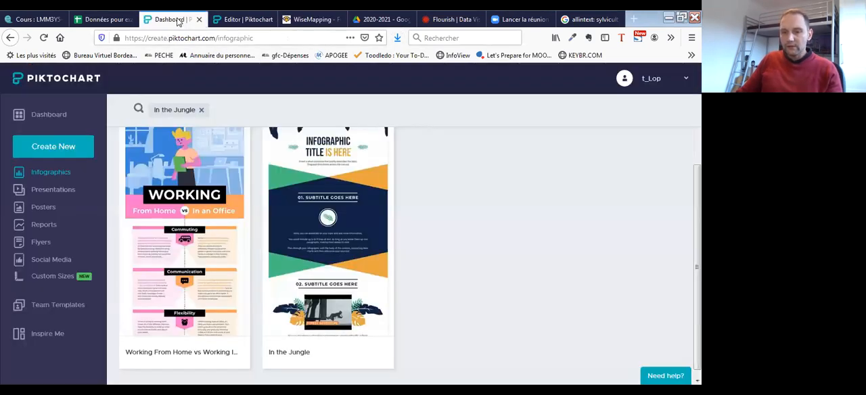
click(255, 20)
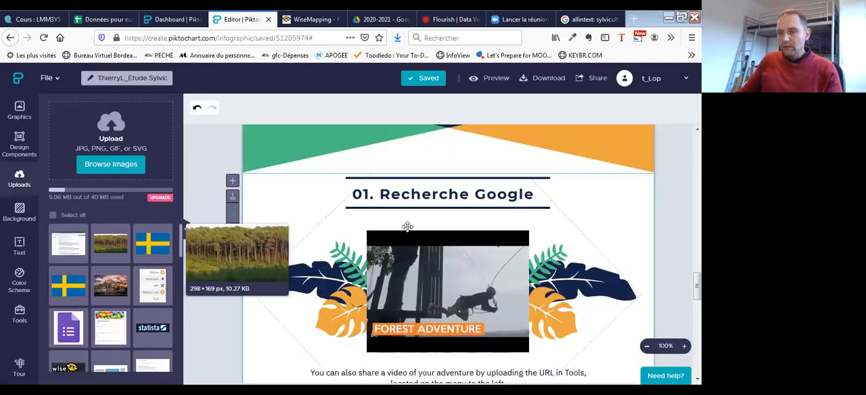
scroll(532, 280, down, 5)
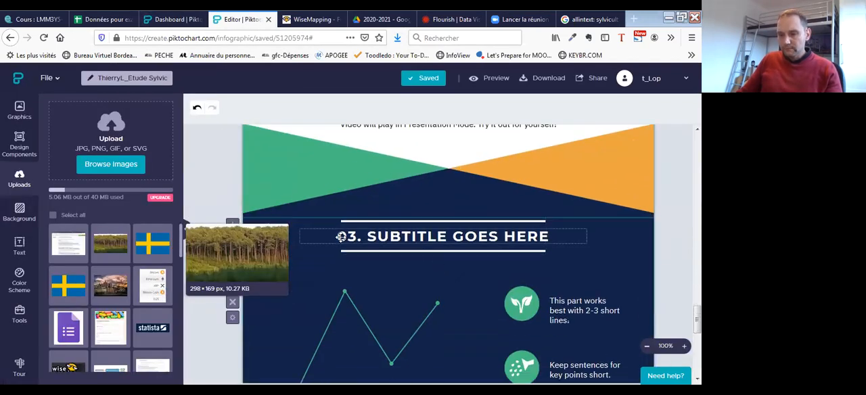
click(362, 235)
click(360, 236)
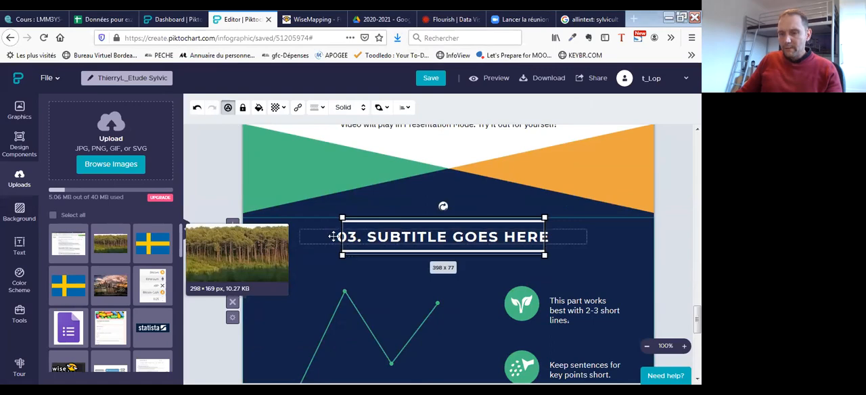
key(Delete)
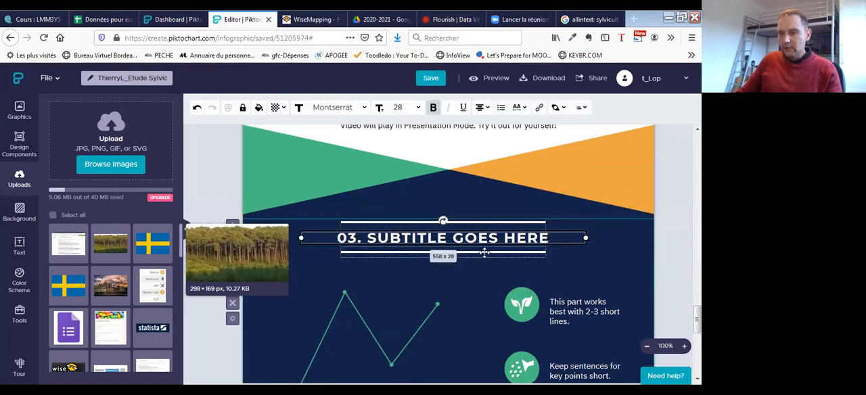
scroll(502, 261, up, 3)
scroll(502, 261, up, 10)
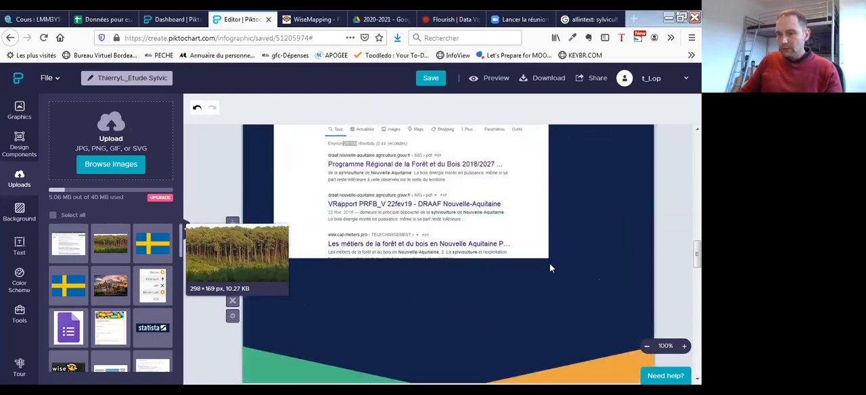
scroll(546, 264, up, 2)
scroll(442, 256, down, 7)
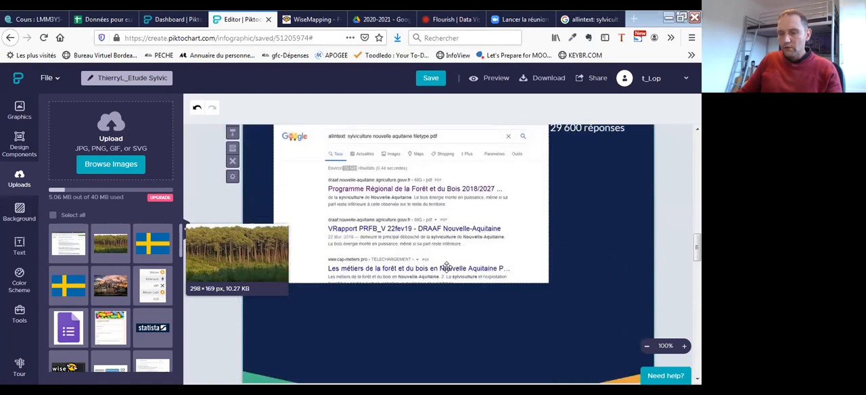
scroll(388, 251, down, 1)
- Change the white block's heading from "01. Recherche Google" to "02. Wisemapping"
click(372, 241)
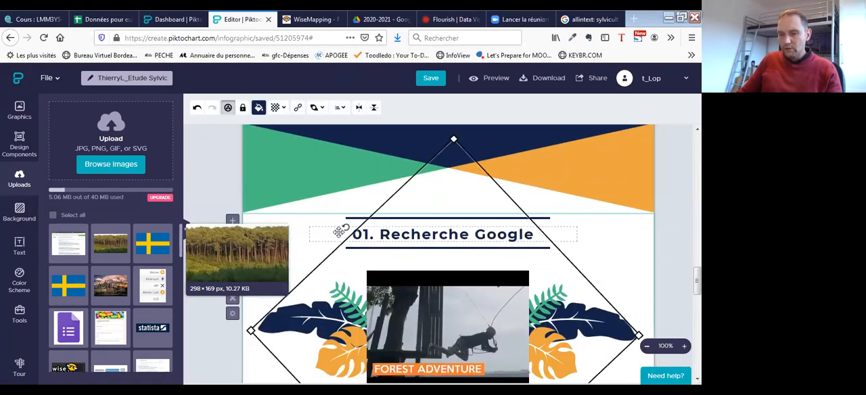
click(343, 231)
click(352, 234)
click(366, 234)
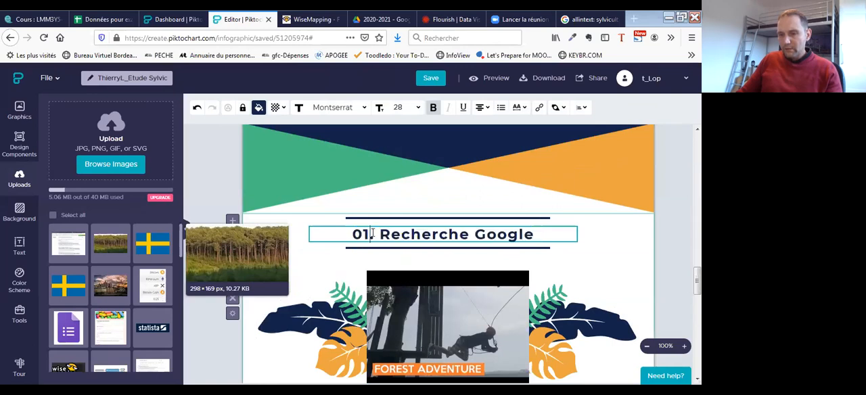
key(Delete)
text(2)
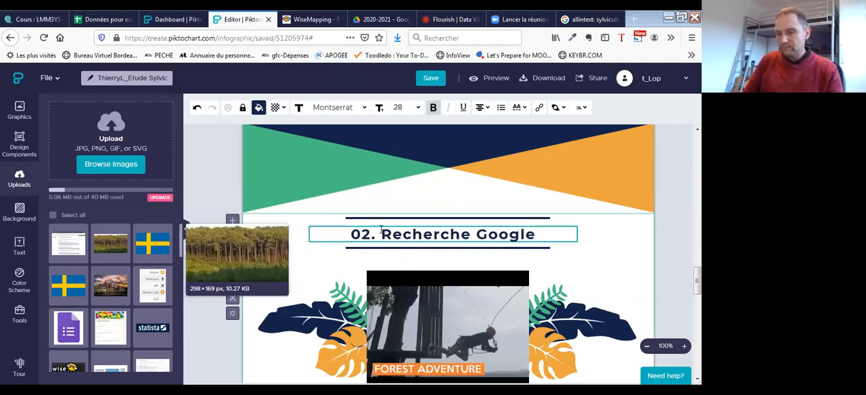
drag(540, 233, 384, 236)
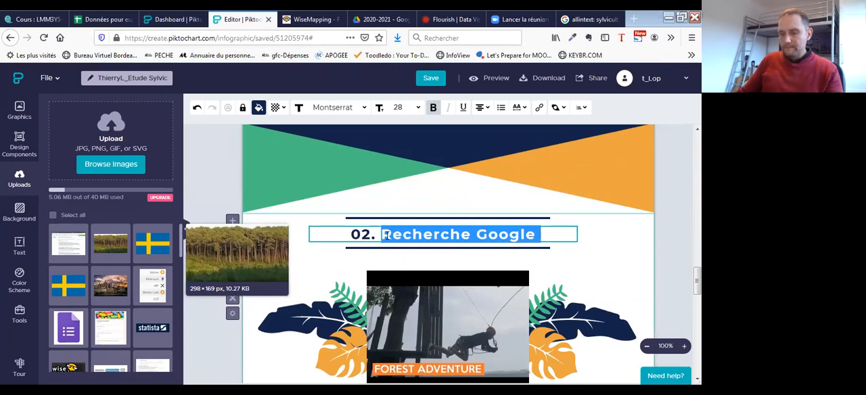
text(Wisemapping)
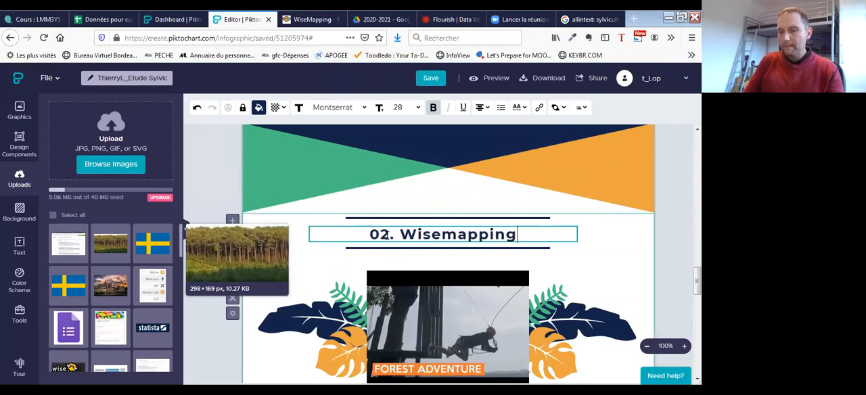
- Delete the "Forest Adventure" video from the Wisemapping block and undo the deletion
click(462, 296)
key(Delete)
scroll(504, 239, down, 1)
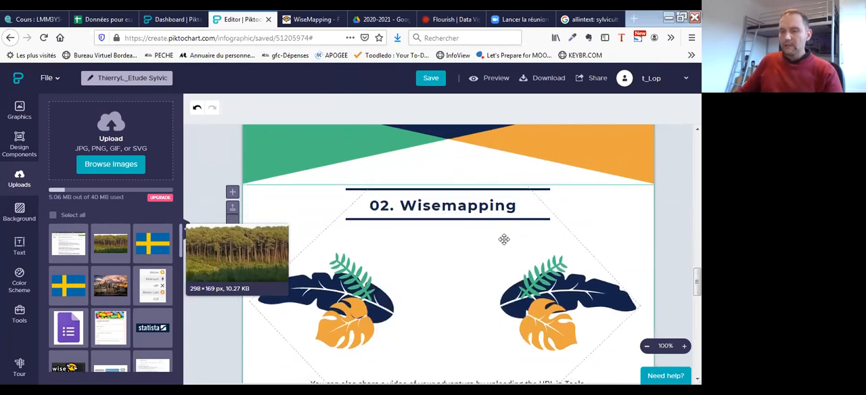
scroll(504, 238, down, 3)
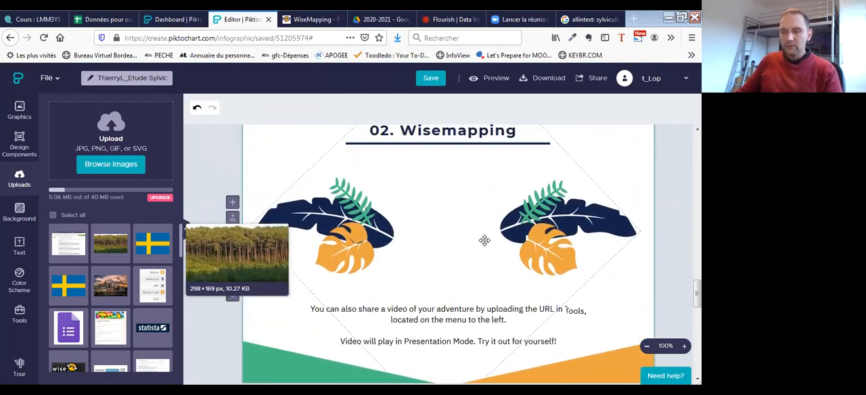
scroll(485, 240, up, 1)
click(11, 37)
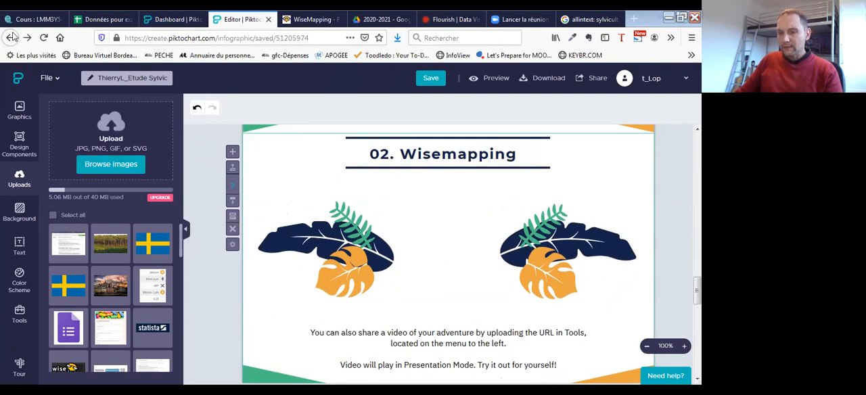
click(197, 109)
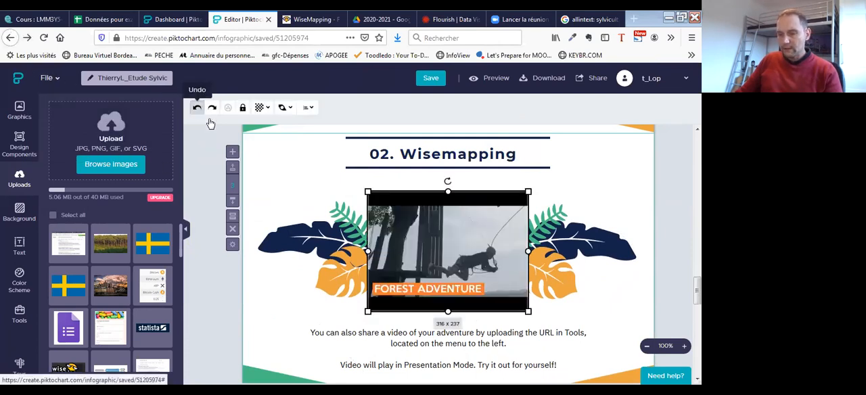
- Duplicate the "02. Wisemapping" block and delete the copy
click(232, 219)
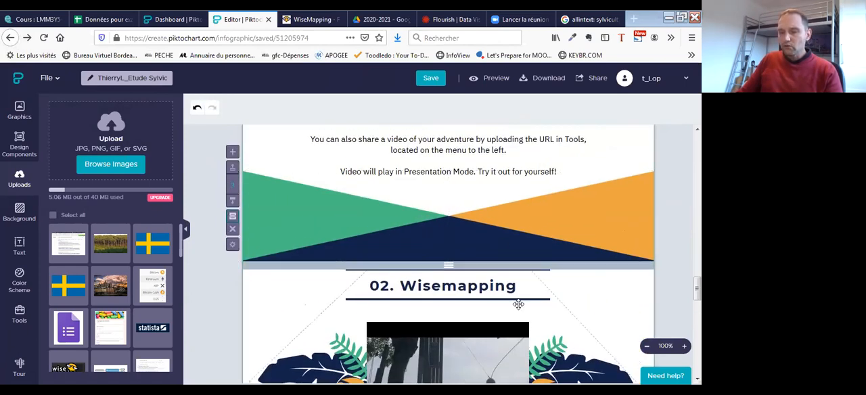
scroll(416, 216, up, 4)
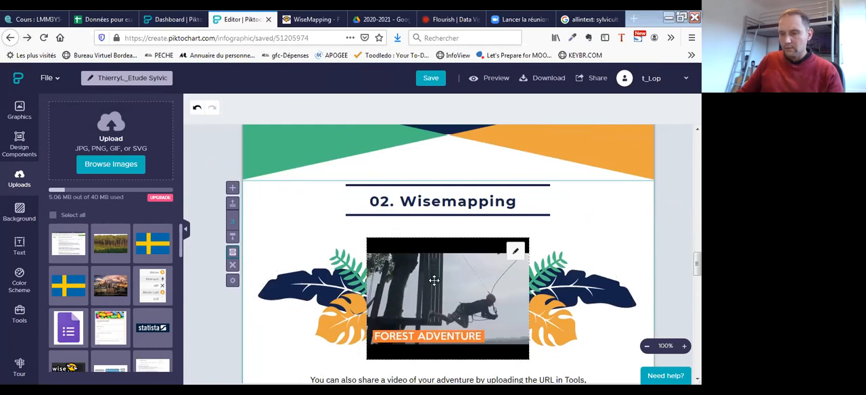
scroll(448, 342, down, 4)
scroll(460, 331, down, 2)
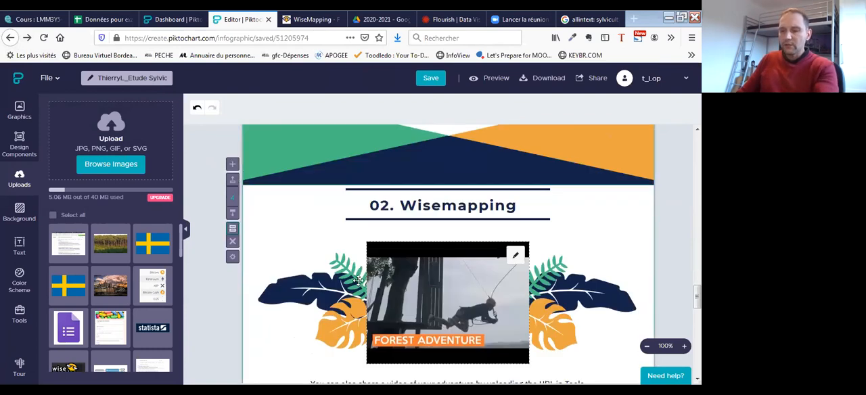
scroll(441, 235, up, 1)
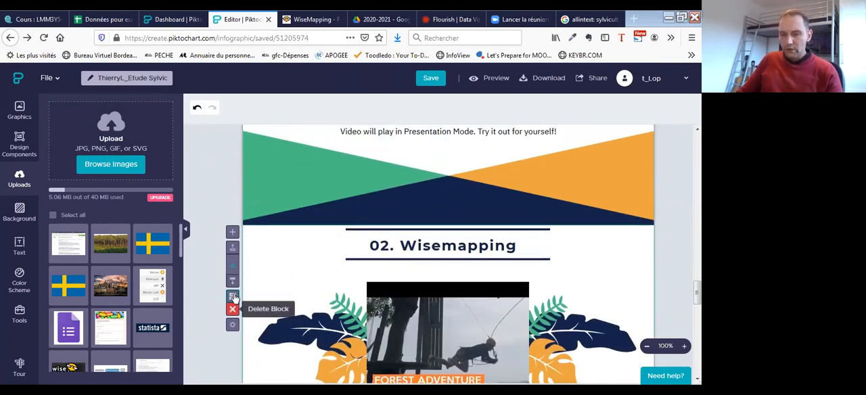
click(232, 309)
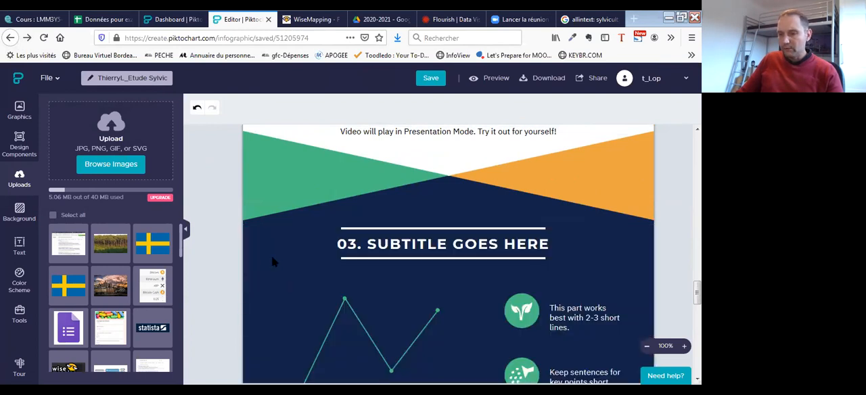
- Delete the "Forest Adventure" video from the "02. Wisemapping" block
scroll(273, 261, up, 7)
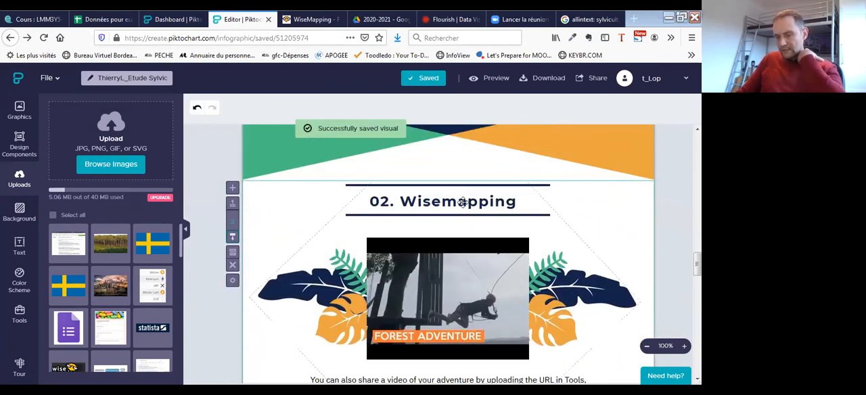
click(443, 270)
key(Delete)
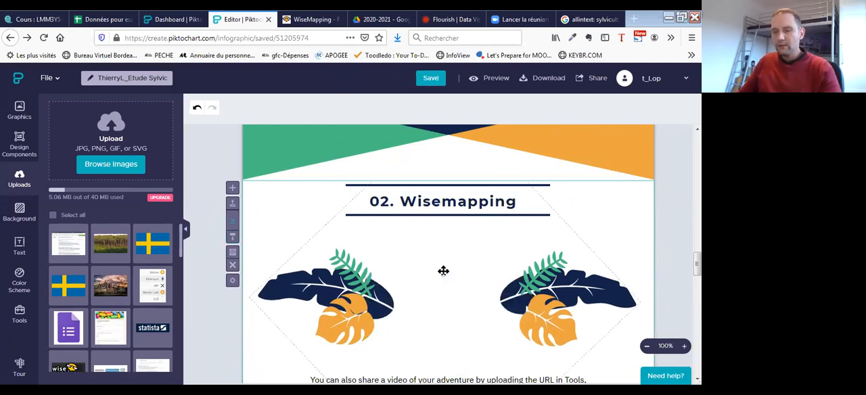
- Browse for an image to upload in the Téléchargements folder and display its files in the Détails view
click(126, 166)
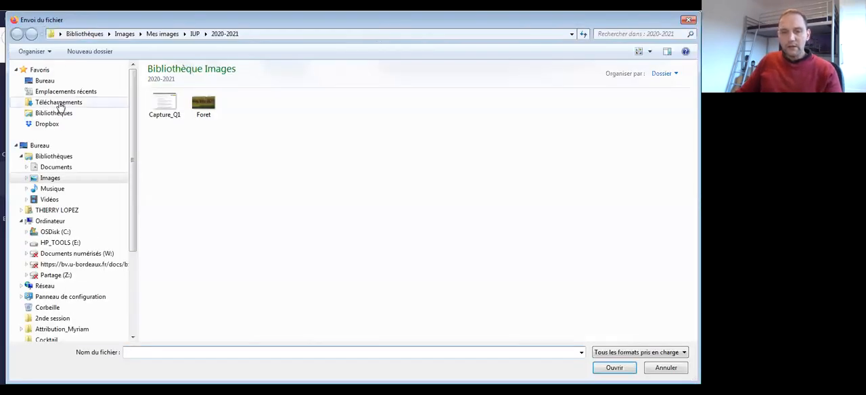
click(60, 102)
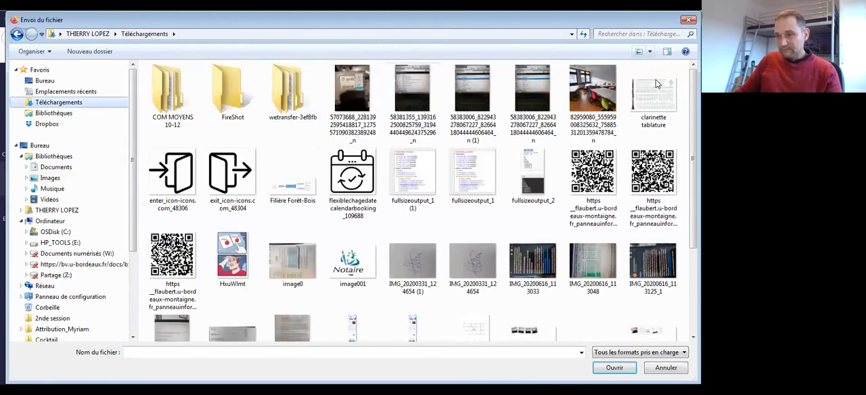
click(649, 51)
click(650, 103)
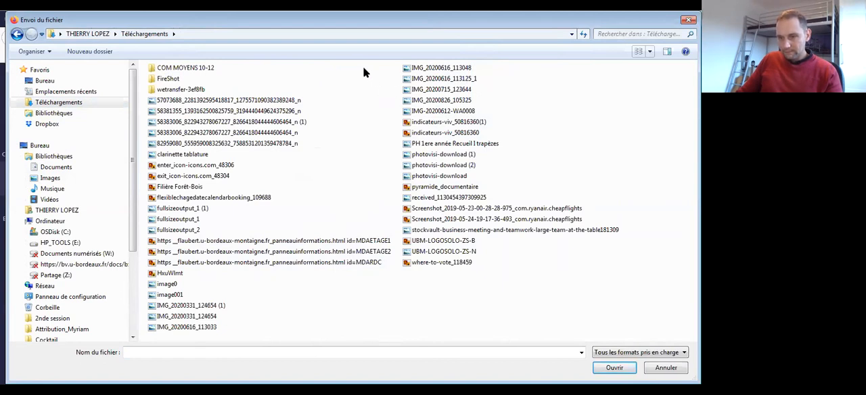
click(651, 54)
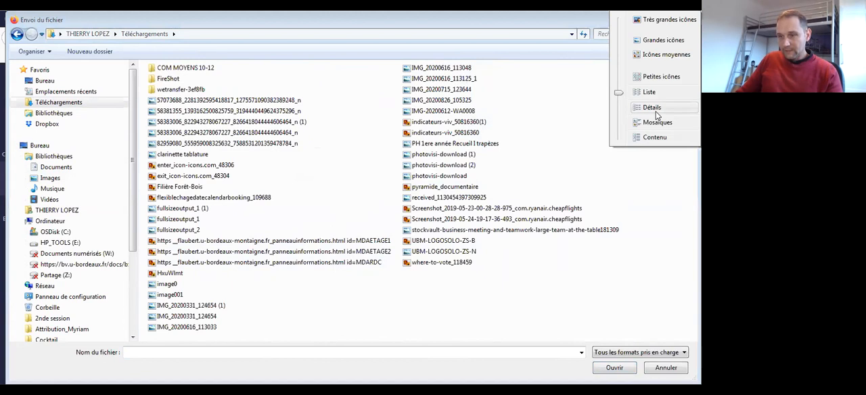
click(653, 108)
- Sort the files by date with the newest first and upload the "Filière Forêt-Bois" PNG
click(262, 66)
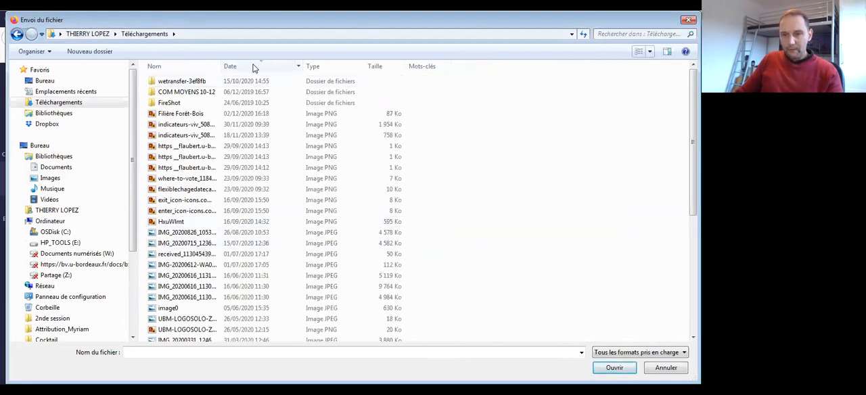
click(255, 68)
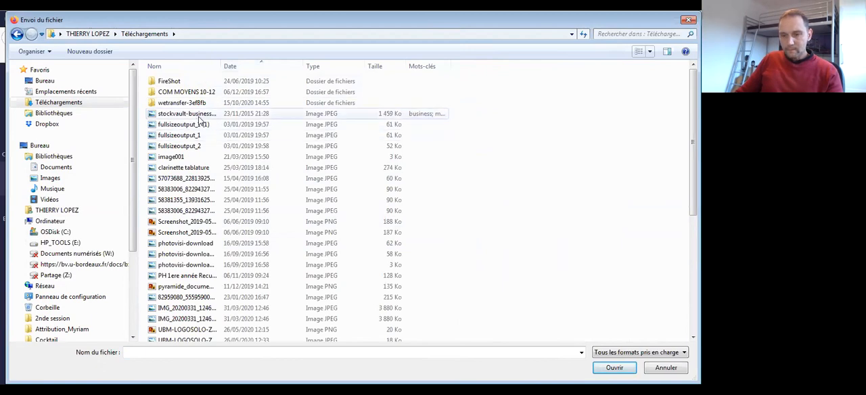
click(244, 66)
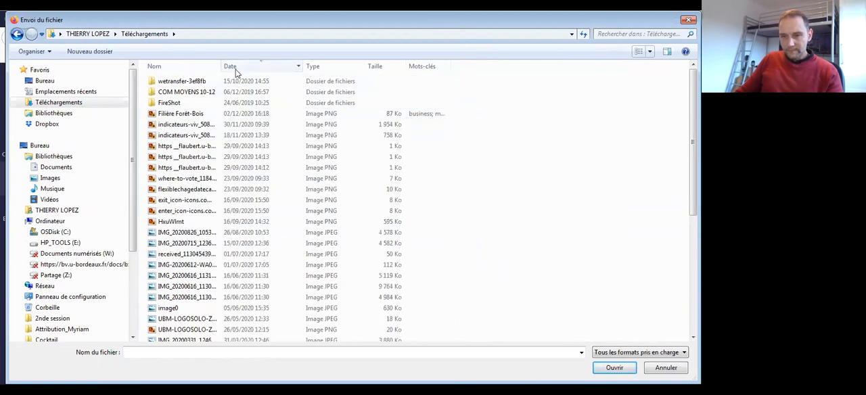
click(196, 116)
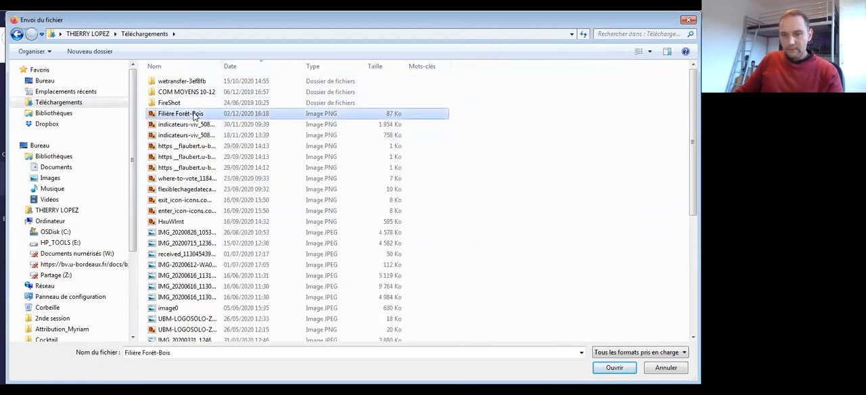
click(613, 367)
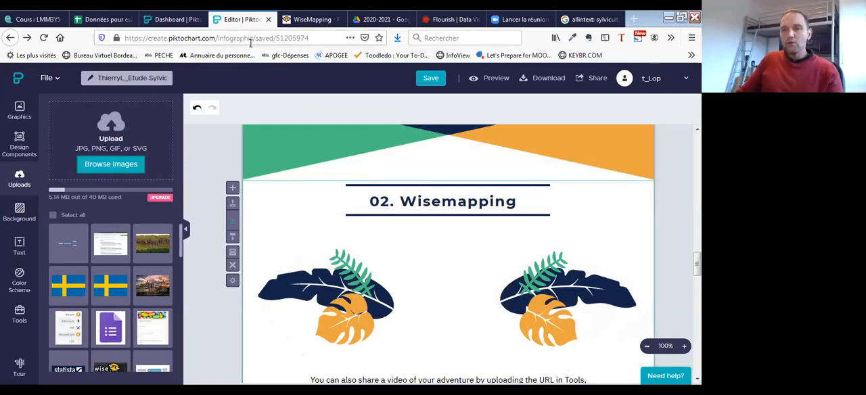
- Switch to WiseMapping, deselect the "Bois d'oeuvre" topic and save the "Filière Forêt-Bois" mind map
click(304, 25)
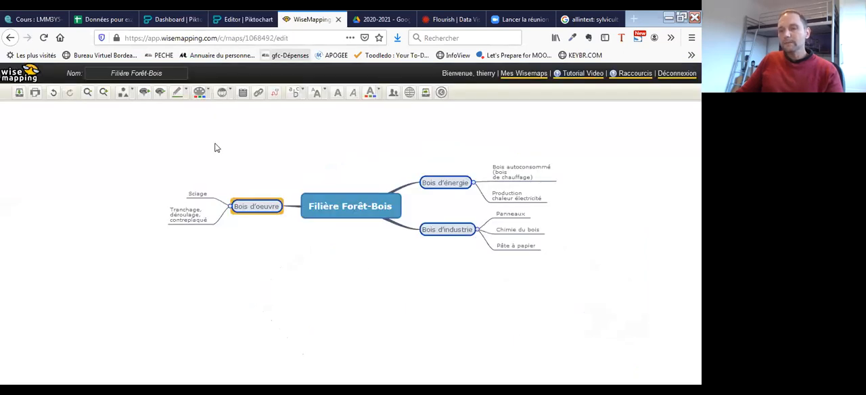
click(328, 151)
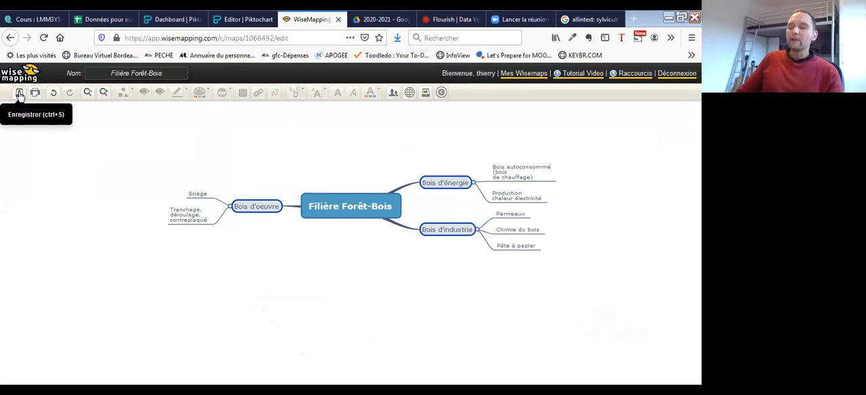
click(20, 95)
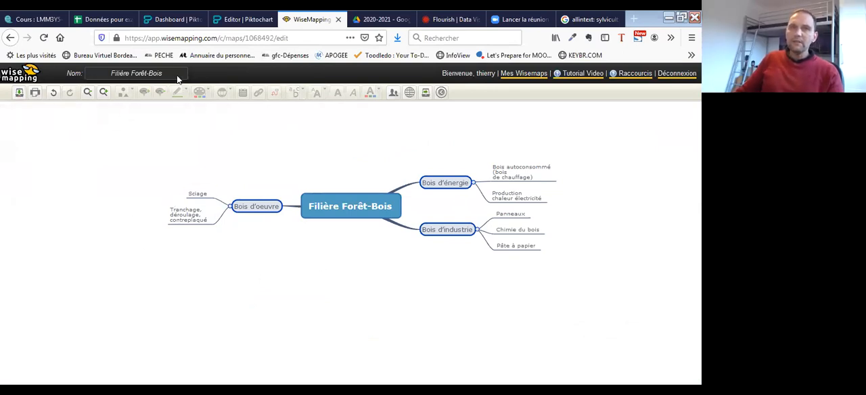
click(19, 92)
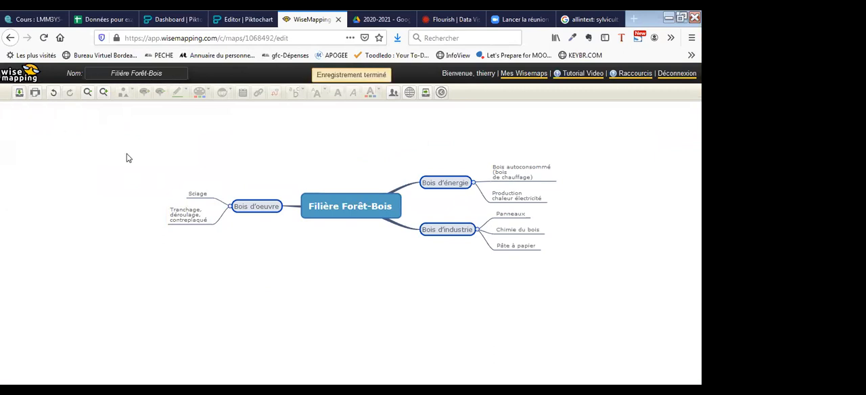
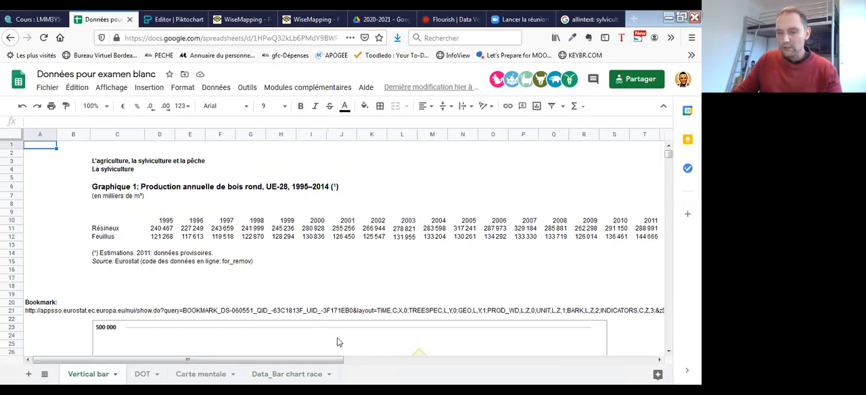
- Examine the 2011 to 2014 columns of the annual roundwood production table in the "Vertical bar" sheet
drag(339, 359, 491, 279)
click(467, 224)
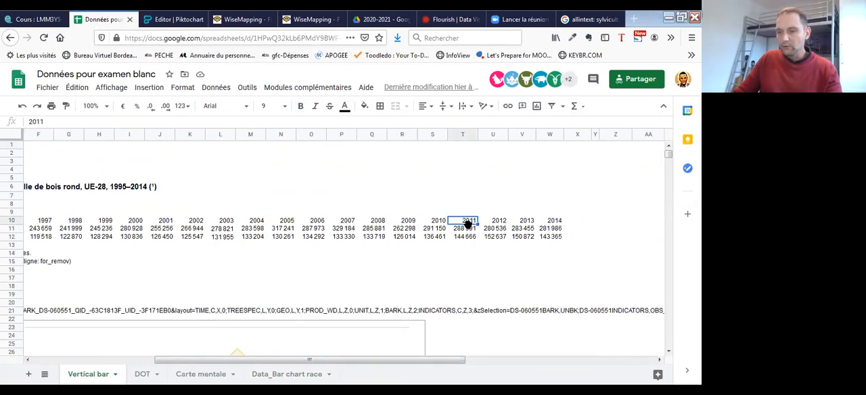
click(528, 223)
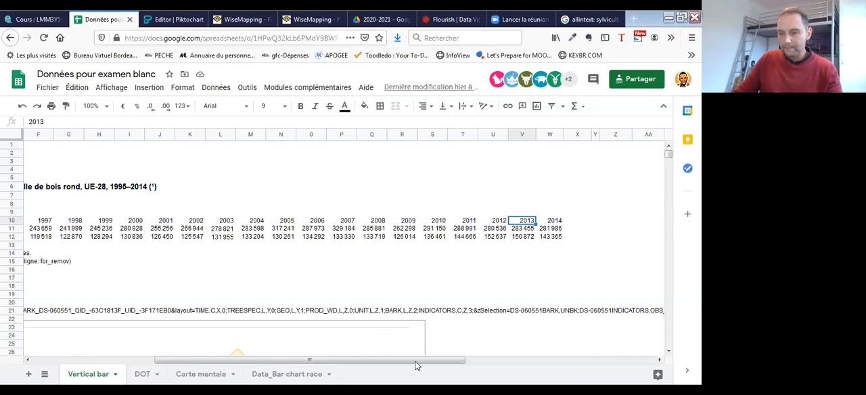
drag(417, 360, 288, 363)
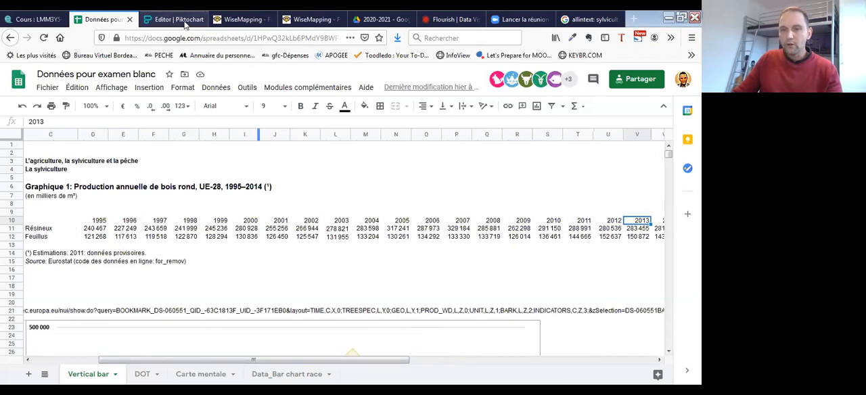
- Switch to Piktochart, open the "03. Graphiques" line chart for editing and change it to a vertical bar chart
click(186, 20)
mouse_move(445, 185)
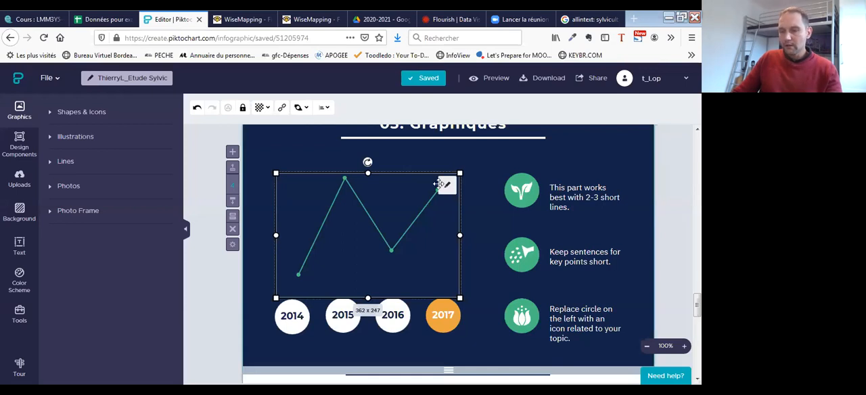
click(446, 186)
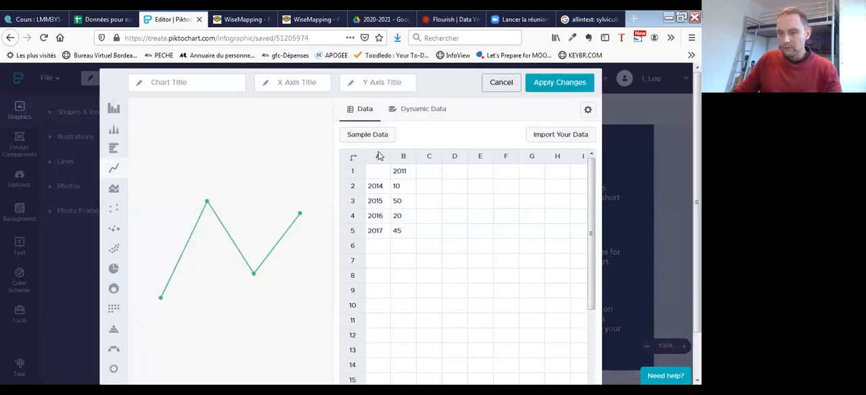
click(410, 174)
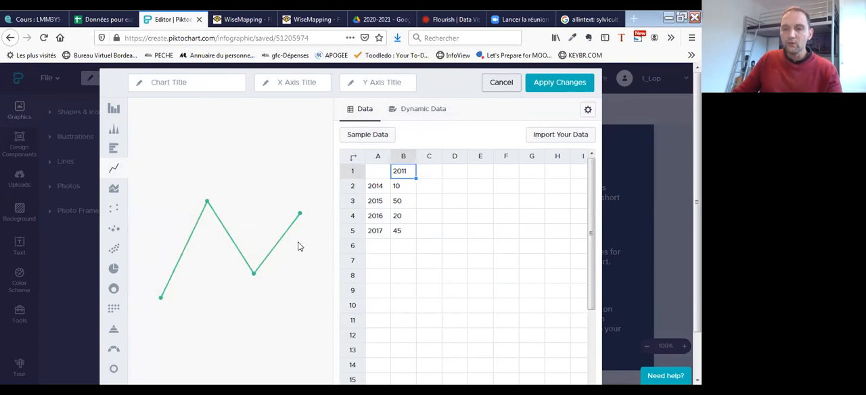
click(114, 110)
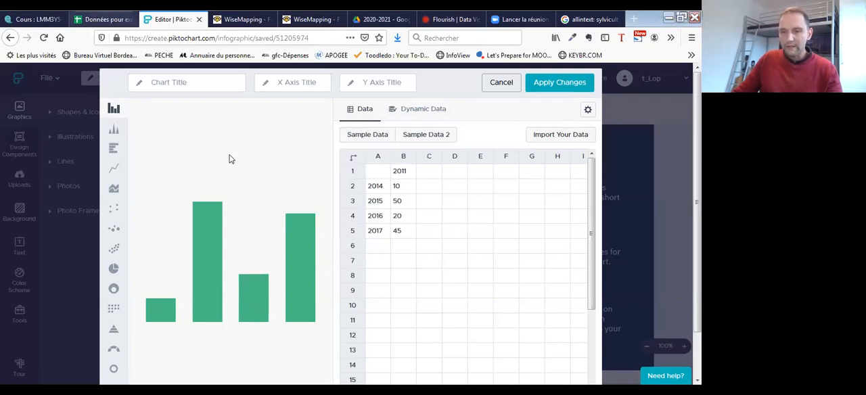
- Copy the spreadsheet's 2011–2013 years and figures into the chart data from cell B1, and clear the leftover 2016 and 2017 rows
click(103, 20)
drag(580, 224, 632, 242)
key(ctrl+c)
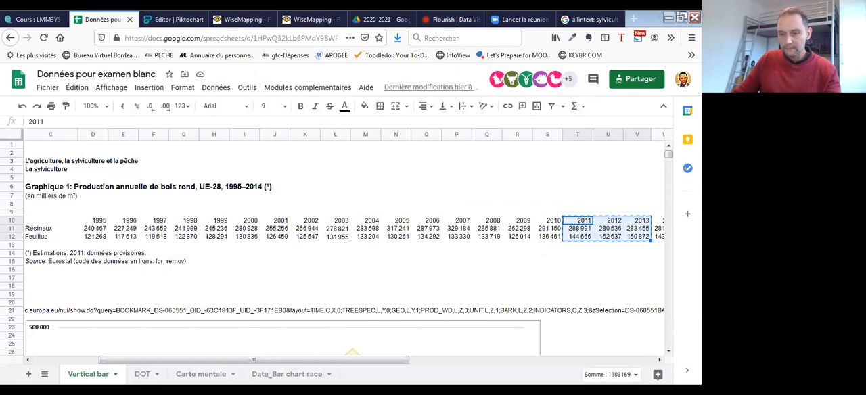
click(179, 19)
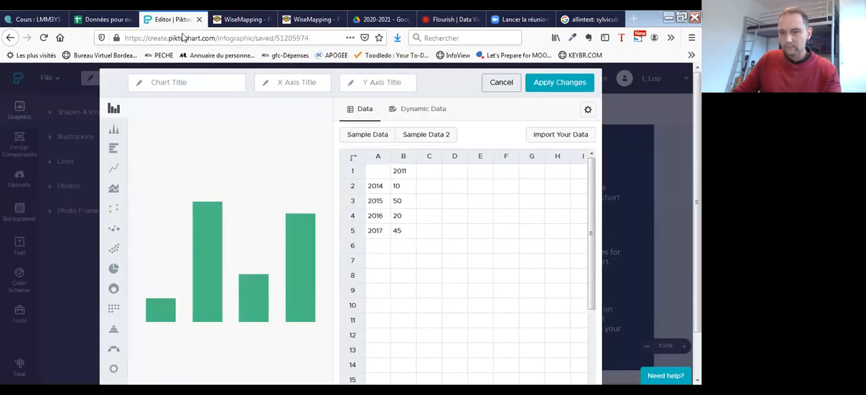
click(414, 176)
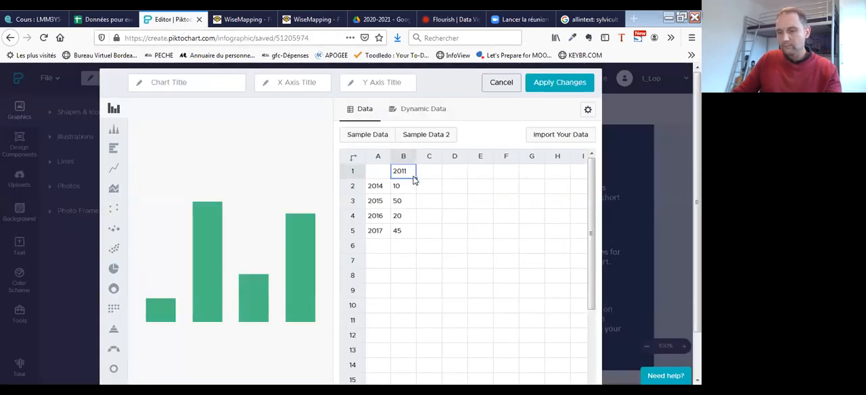
key(ctrl+v)
drag(381, 220, 396, 232)
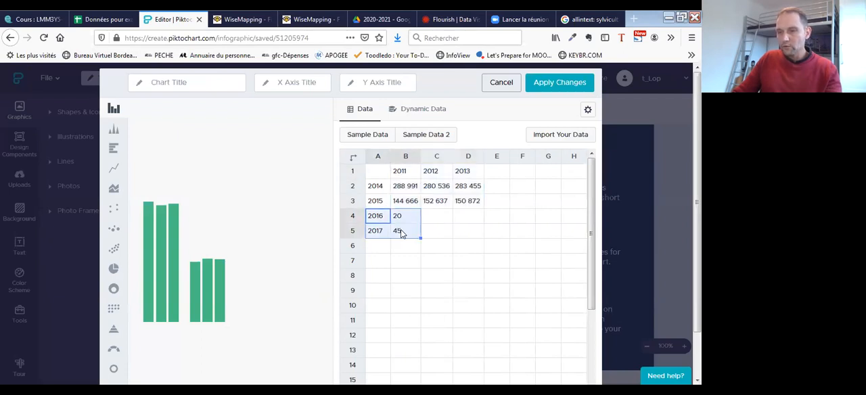
key(Delete)
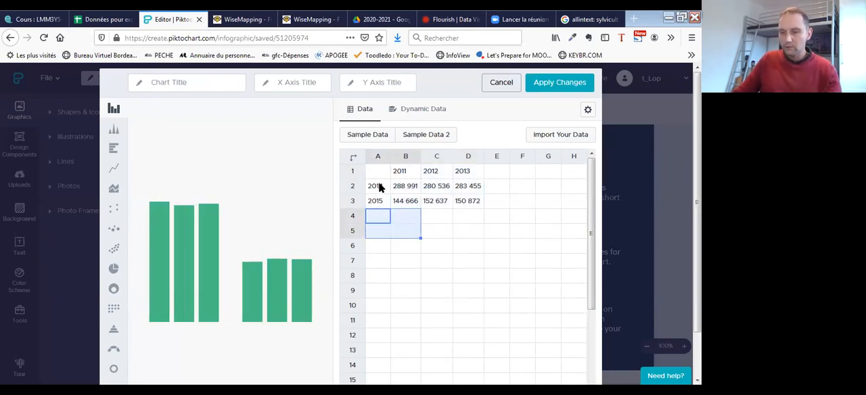
- Try to copy the "Résineux" and "Feuillus" labels from the spreadsheet onto the chart's 2014 and 2015 row labels
drag(379, 188, 377, 201)
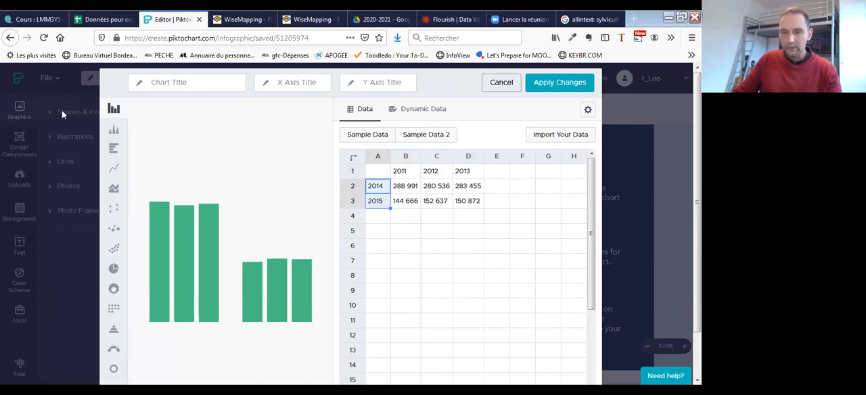
click(103, 19)
drag(330, 360, 161, 362)
key(ctrl+c)
drag(112, 232, 127, 242)
key(ctrl+c)
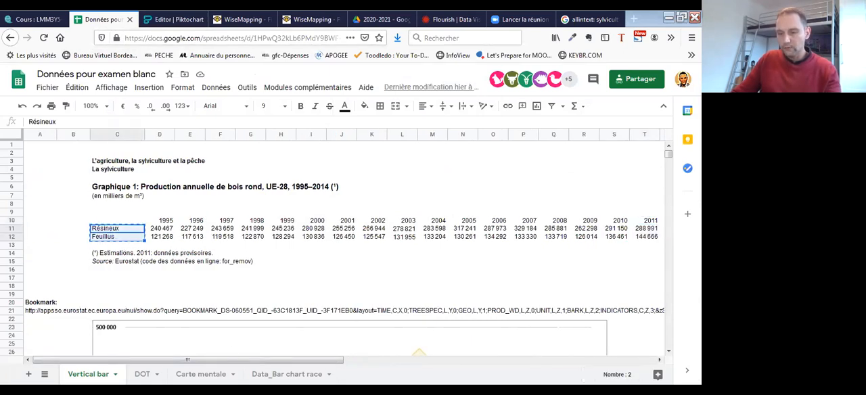
click(174, 19)
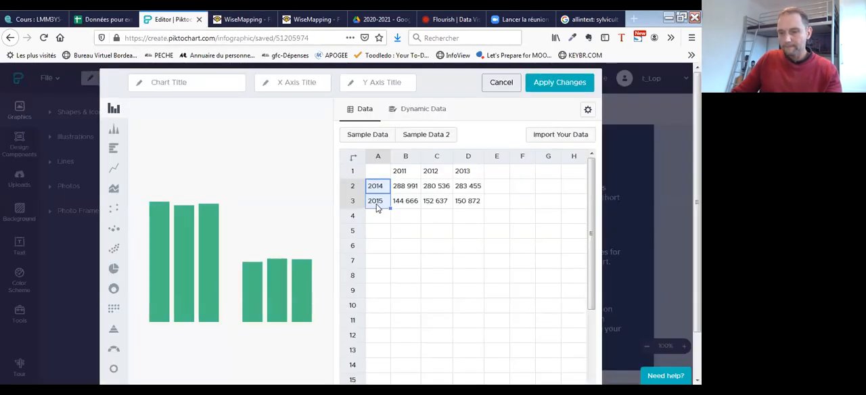
drag(379, 188, 372, 206)
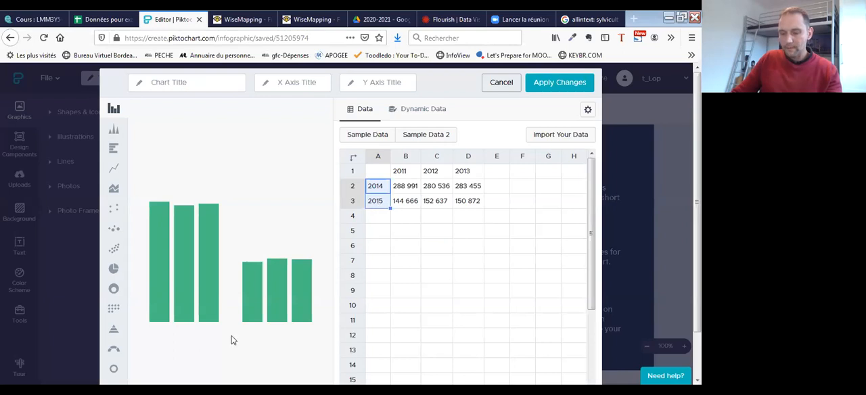
- Return to the "Résineux" and "Feuillus" cells in the spreadsheet and try again to transfer them to the chart's row labels
click(124, 22)
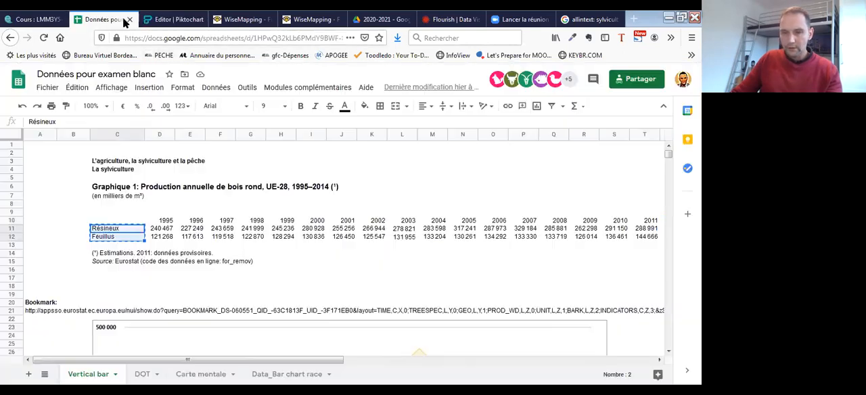
click(177, 206)
click(130, 231)
click(128, 237)
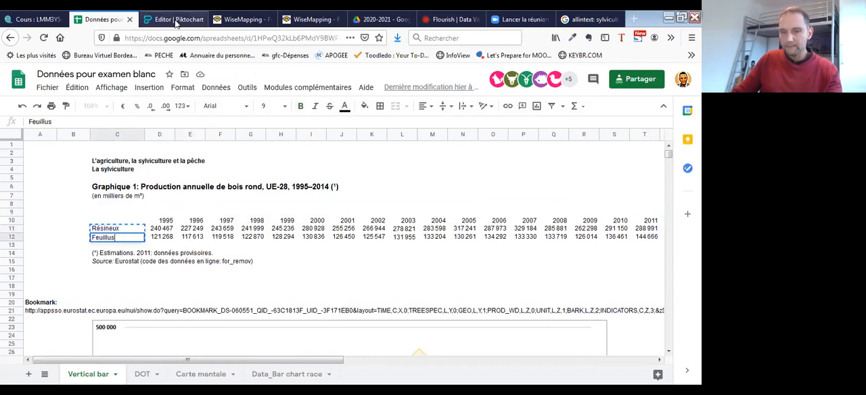
click(177, 19)
click(375, 203)
click(371, 190)
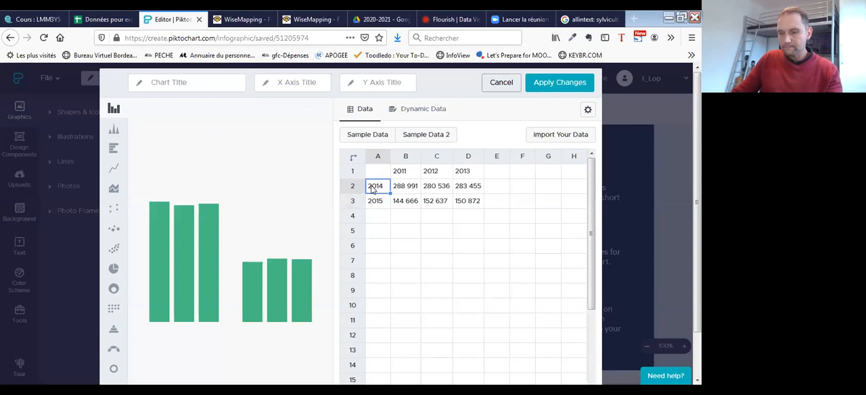
drag(371, 189, 374, 200)
click(375, 185)
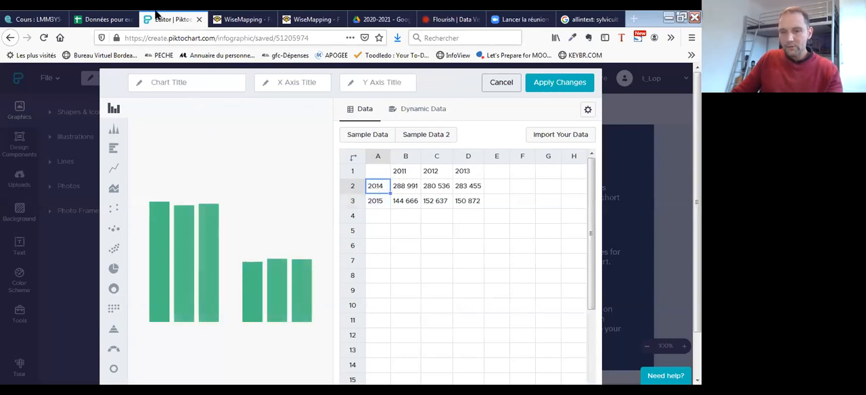
- Copy "Résineux" and "Feuillus" together from the spreadsheet and paste them into the chart data from cell A2
click(102, 19)
click(169, 243)
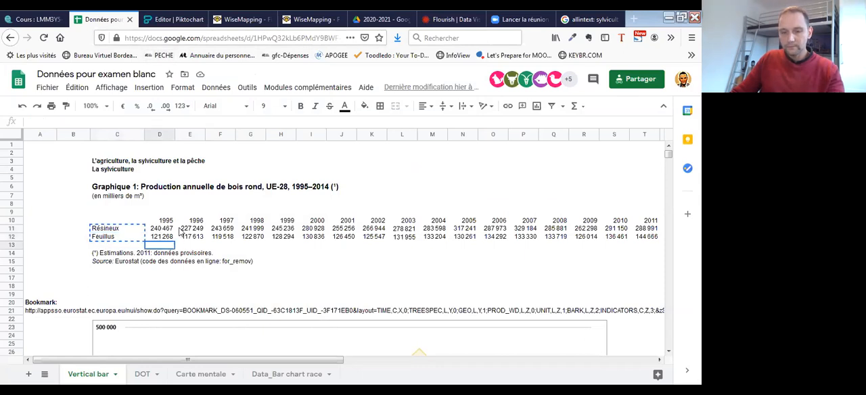
drag(132, 229, 132, 242)
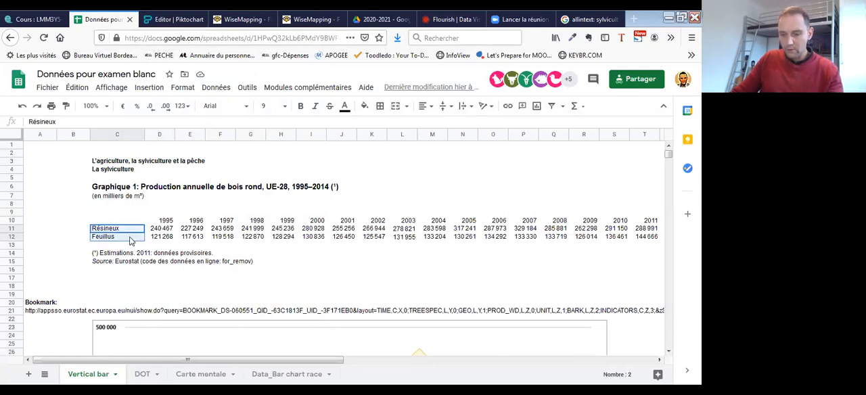
click(184, 20)
click(440, 217)
click(383, 189)
key(ctrl+v)
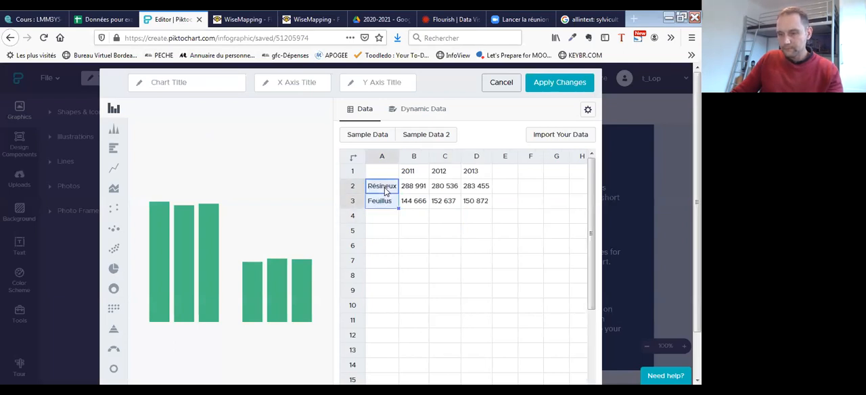
click(428, 194)
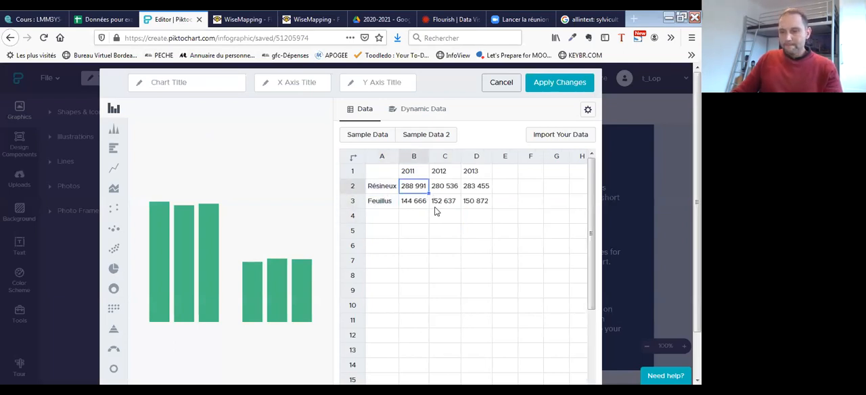
scroll(418, 221, down, 1)
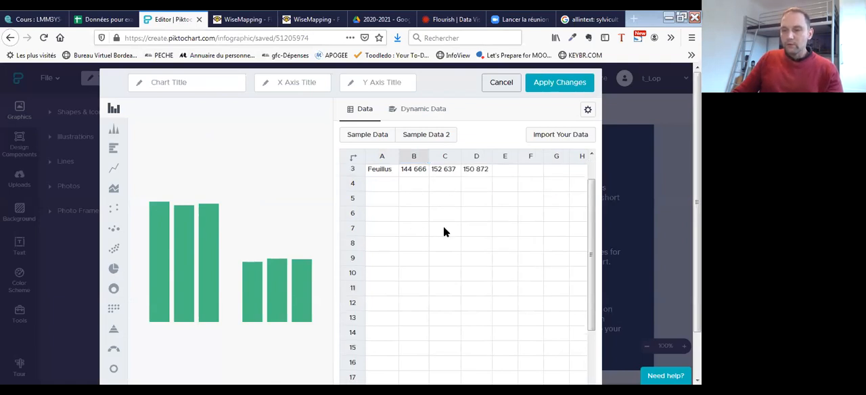
scroll(444, 232, up, 1)
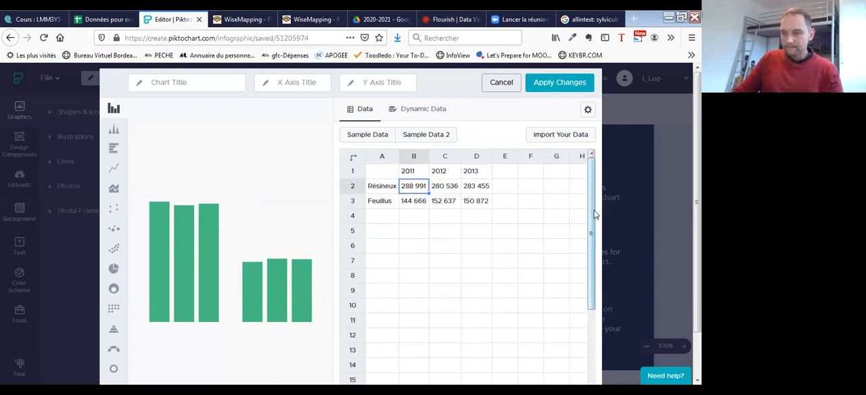
scroll(586, 227, down, 1)
scroll(588, 220, up, 1)
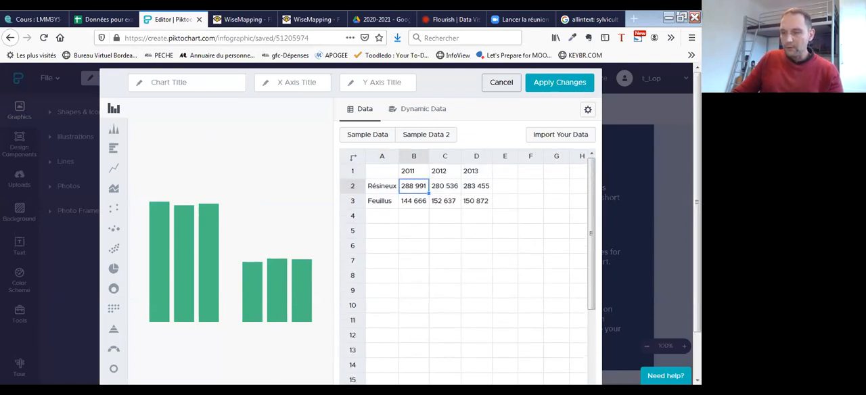
scroll(219, 225, down, 1)
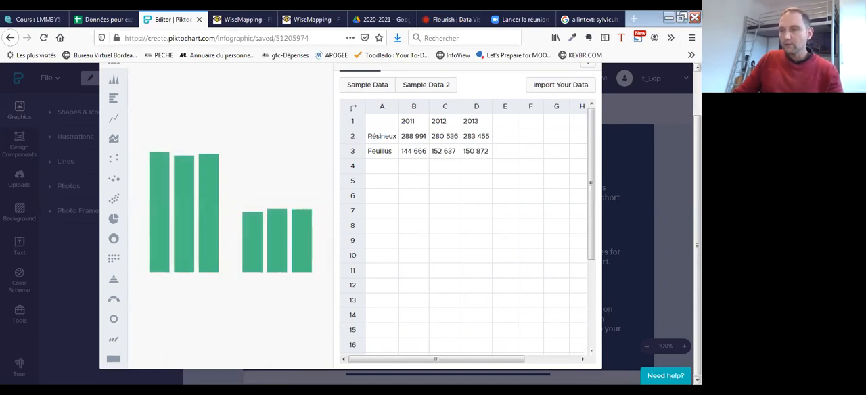
scroll(555, 124, up, 2)
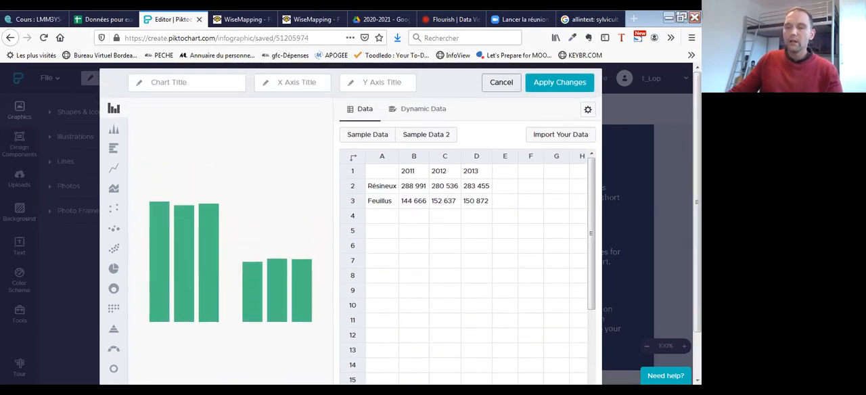
- Give the chart's bars individual colors and transpose its data table so the years become rows
click(587, 111)
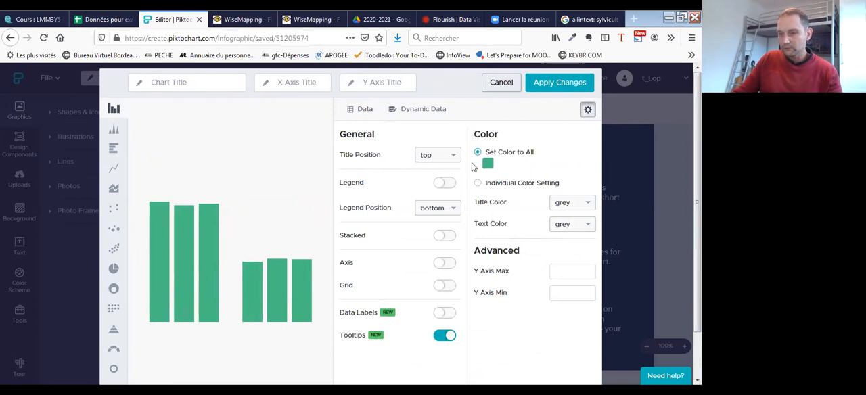
click(478, 189)
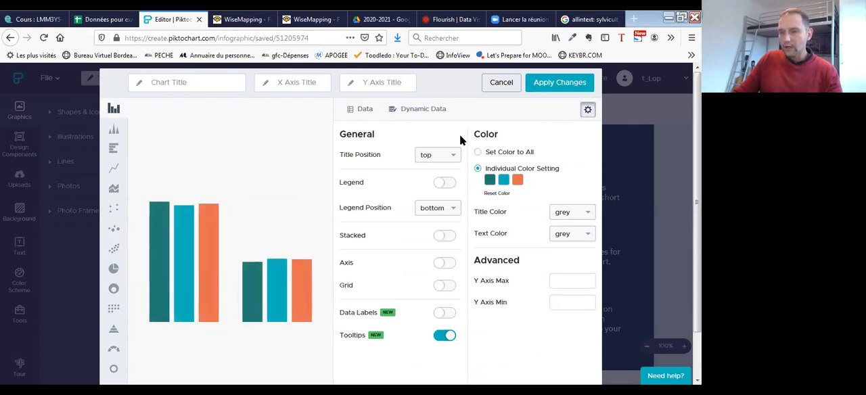
click(357, 117)
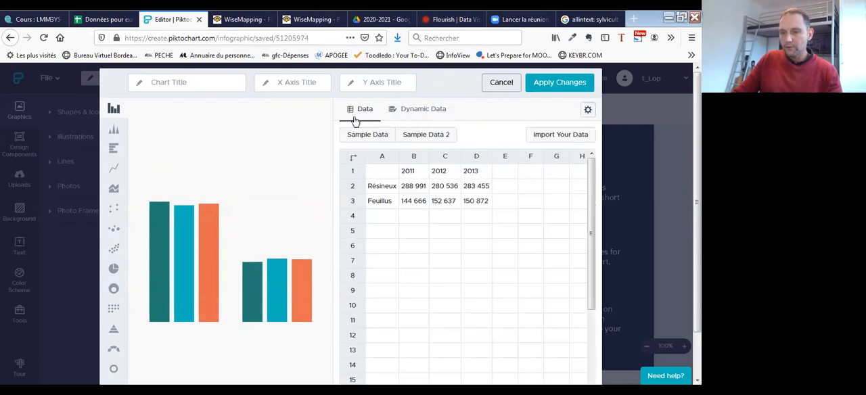
click(352, 161)
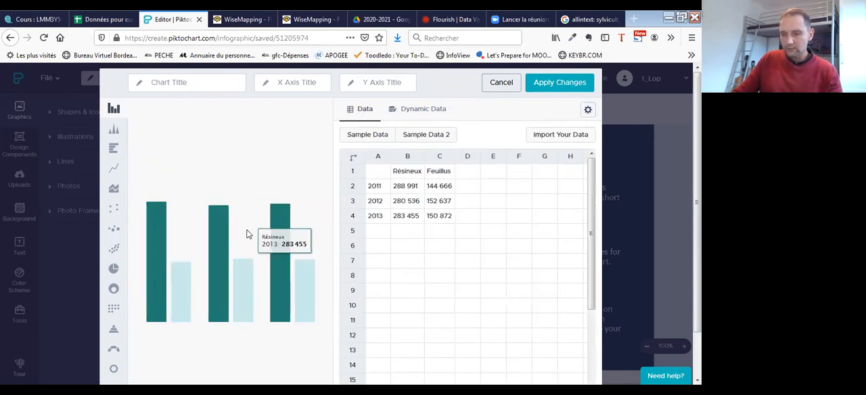
scroll(253, 183, down, 2)
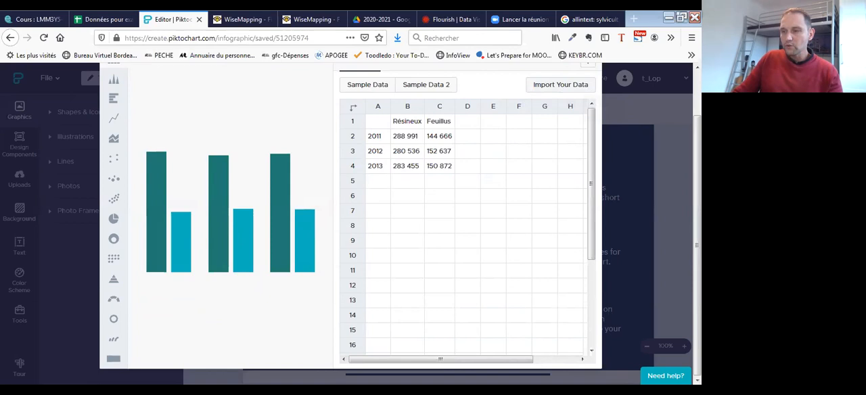
scroll(594, 100, up, 2)
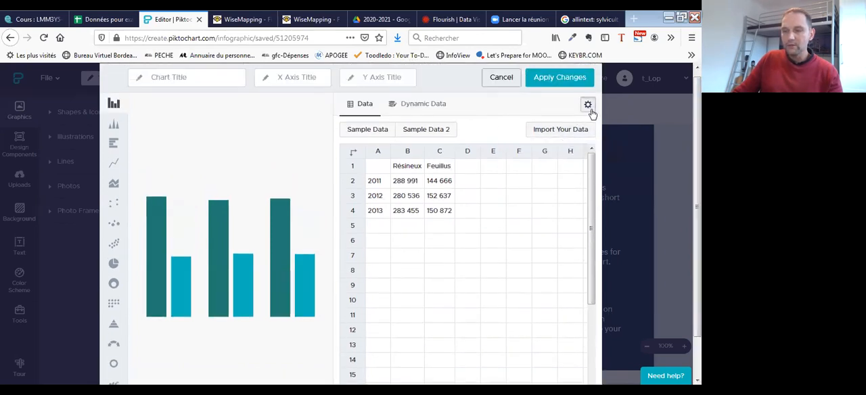
- Turn on the bar chart's legend in the chart settings and go back to its data table
click(588, 105)
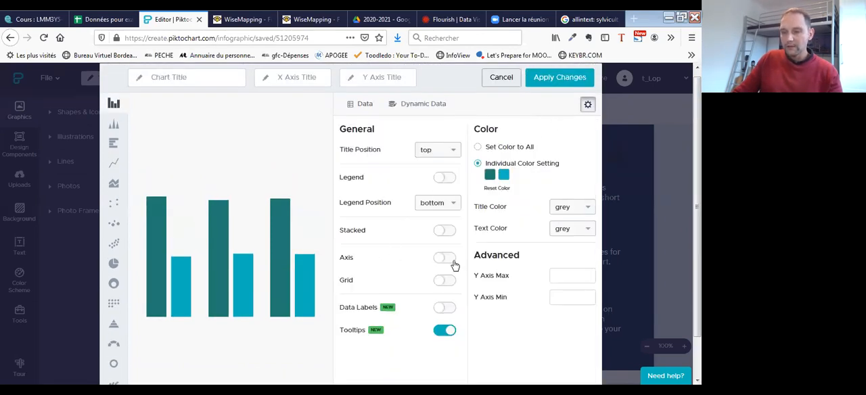
mouse_move(172, 328)
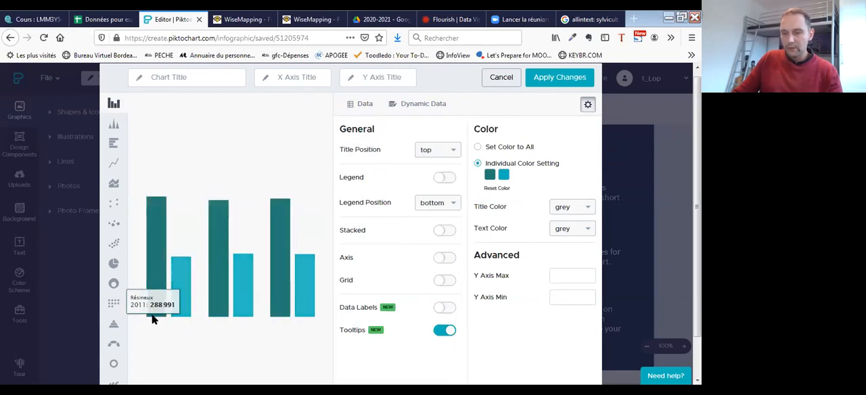
mouse_move(177, 314)
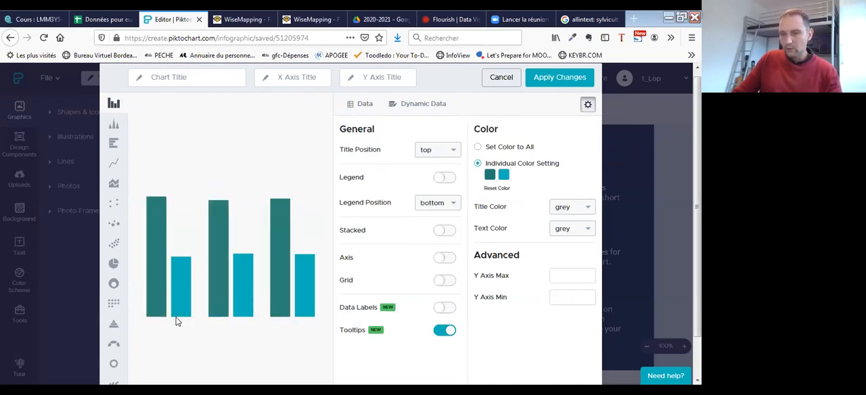
click(451, 180)
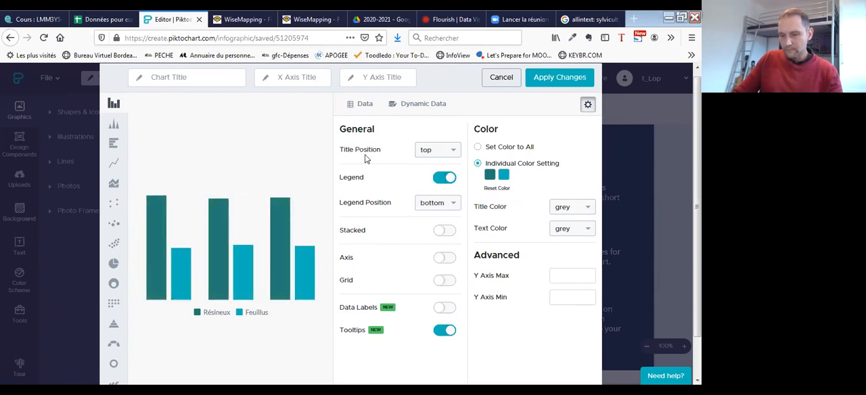
click(302, 77)
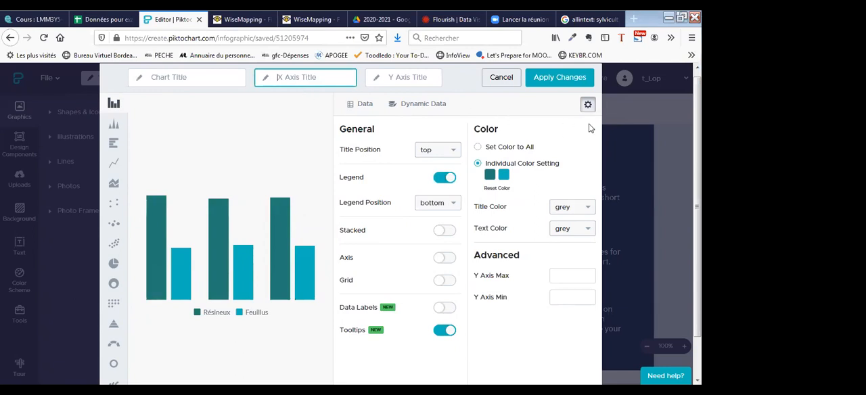
click(361, 115)
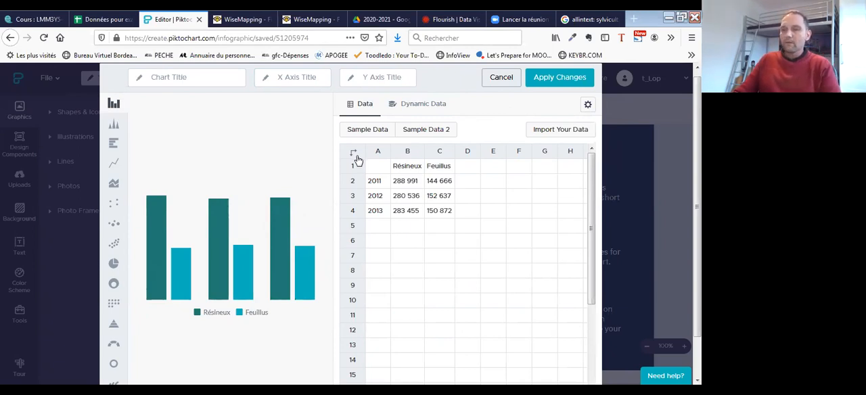
- Color the Résineux series orange (#F5A623) and turn on the chart's axis display
click(587, 108)
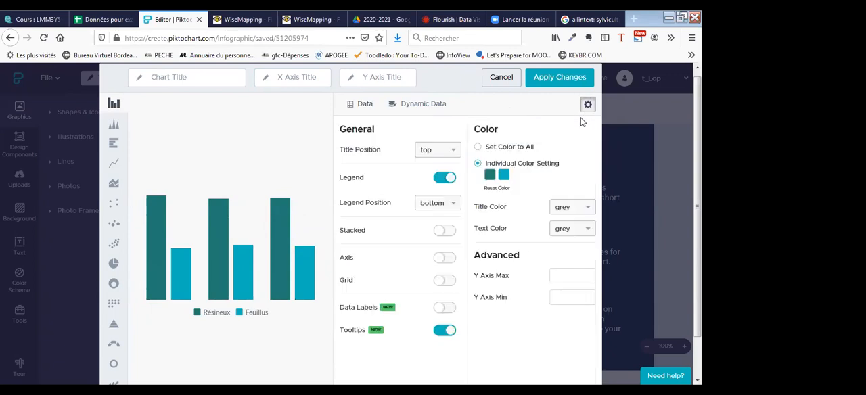
click(489, 177)
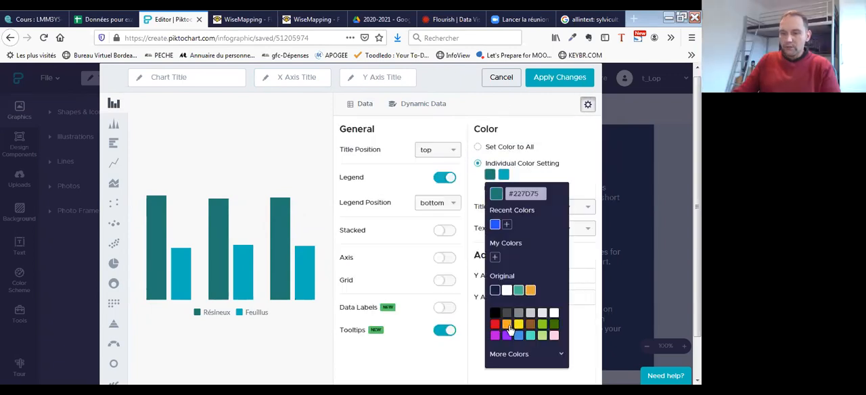
click(508, 326)
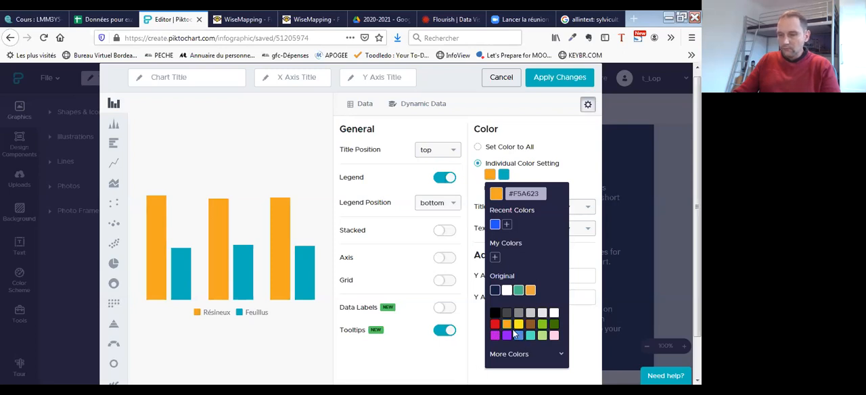
click(558, 153)
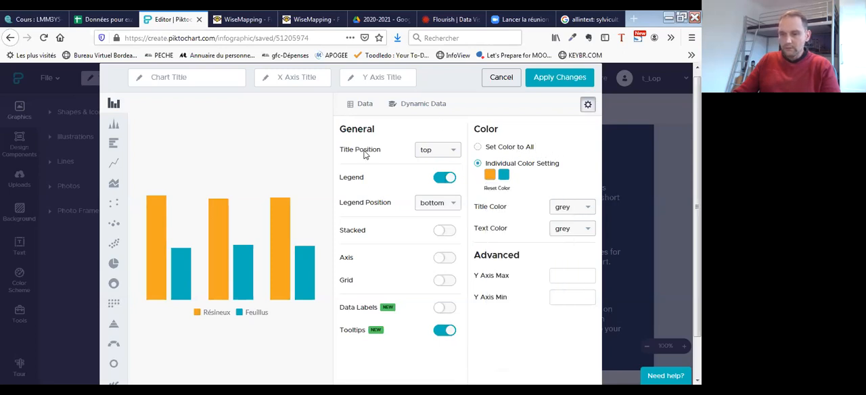
click(446, 259)
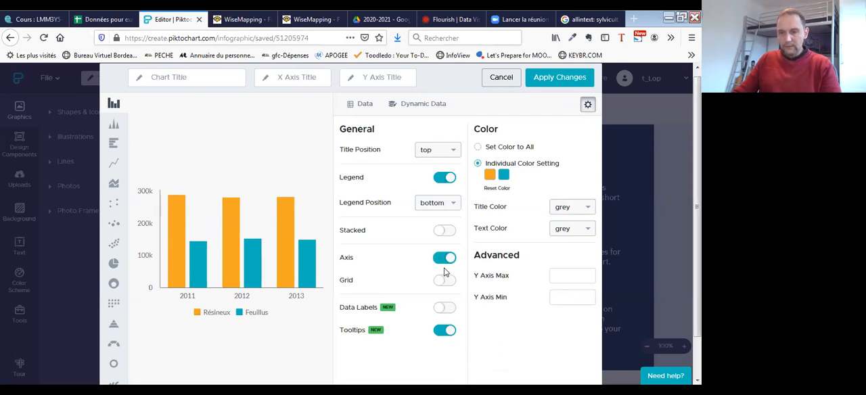
mouse_move(175, 266)
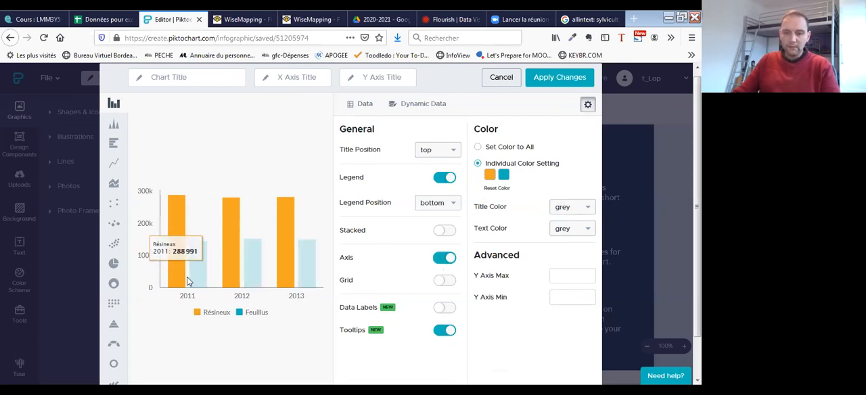
mouse_move(281, 271)
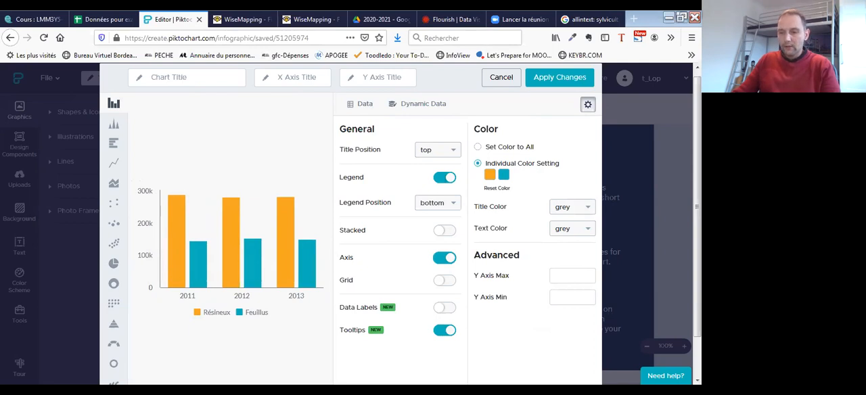
- Copy the unit text "(en milliers de m³)" from the spreadsheet into the chart's Y-axis title
click(108, 20)
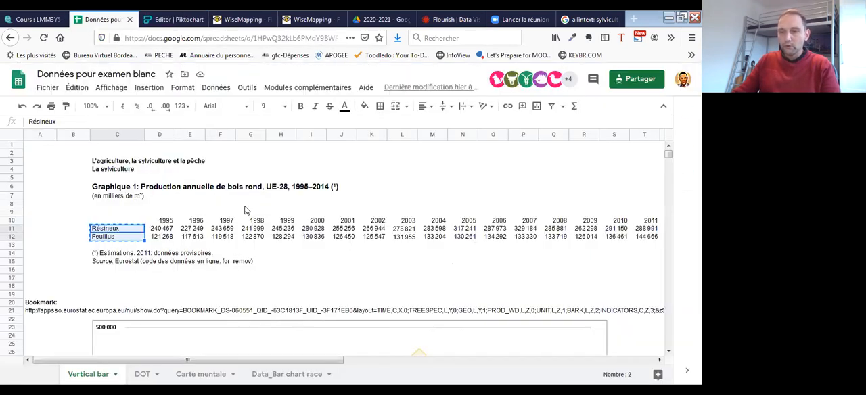
click(117, 197)
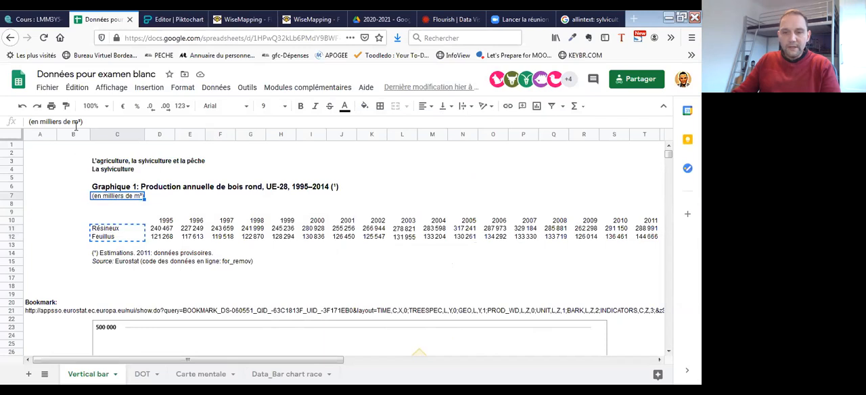
drag(81, 121, 36, 121)
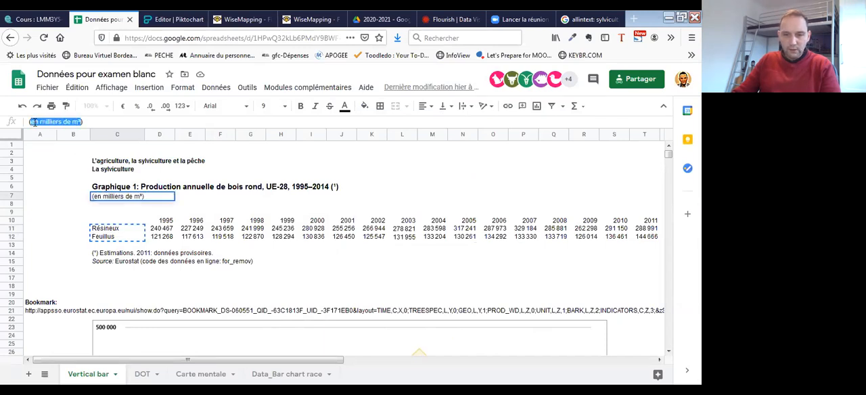
drag(87, 121, 27, 125)
key(ctrl+c)
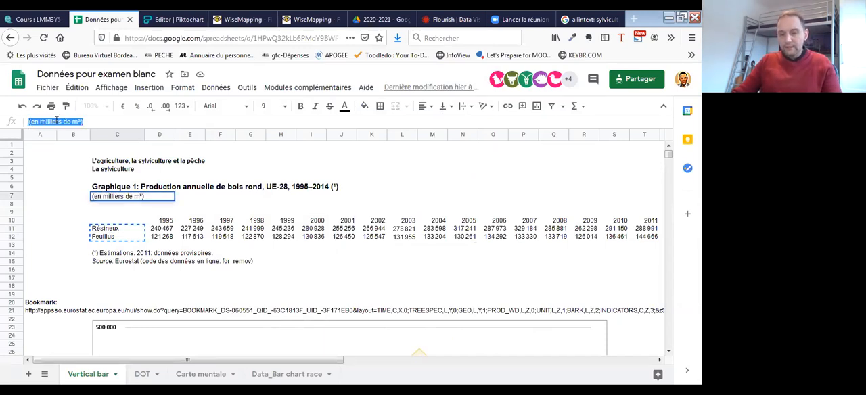
click(165, 20)
click(401, 77)
key(ctrl+v)
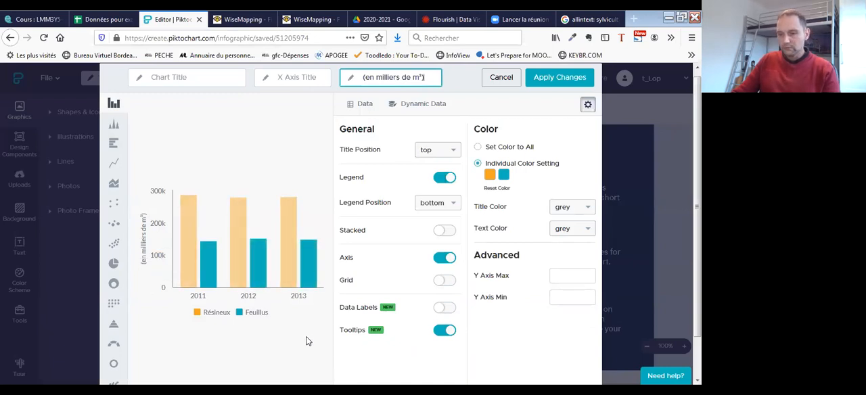
- Copy "Production annuelle de bois rond, UE-28" from the spreadsheet's heading and paste it as the chart title
click(196, 78)
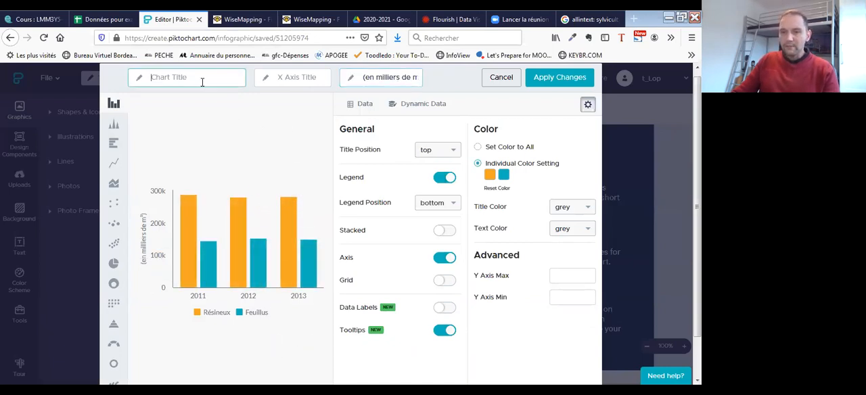
click(101, 20)
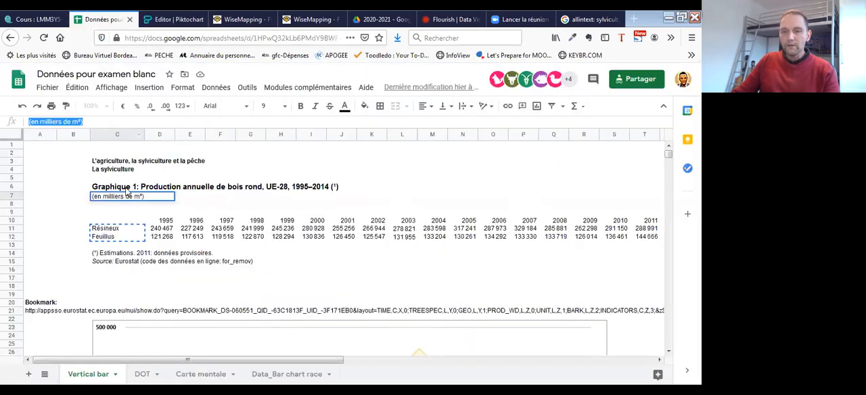
click(149, 190)
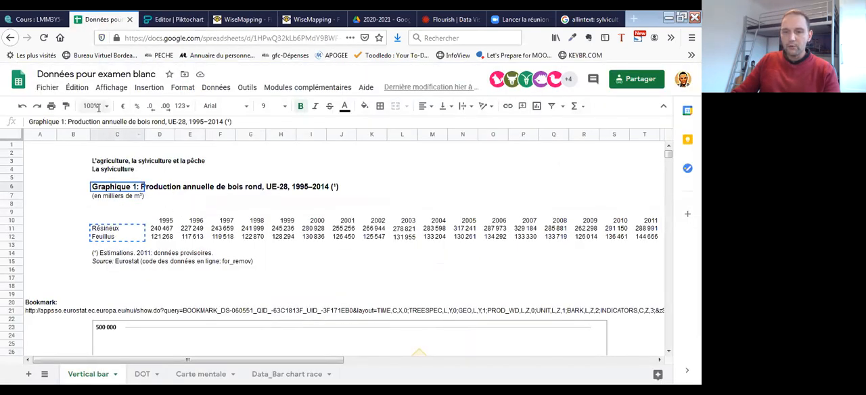
drag(68, 122, 187, 123)
key(ctrl+c)
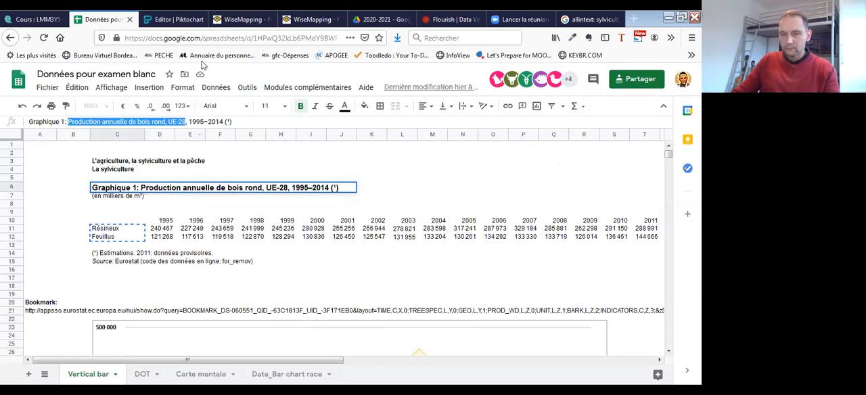
click(177, 19)
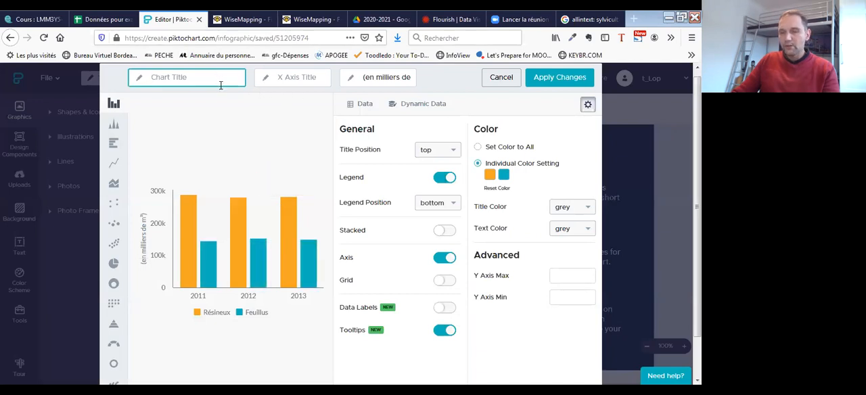
key(ctrl+v)
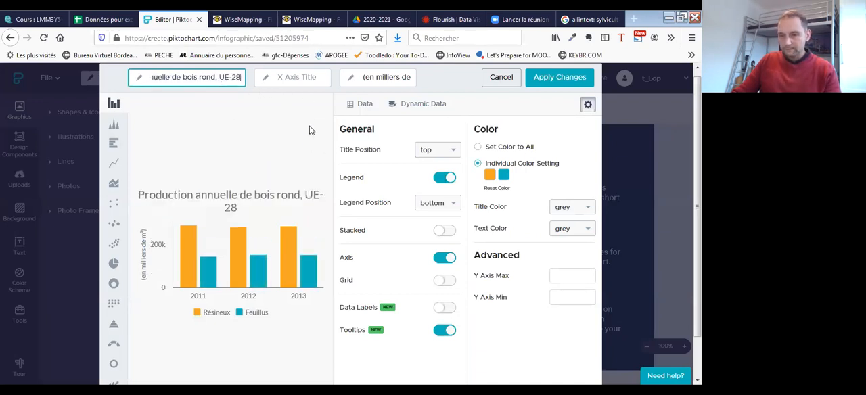
- Check the spreadsheet for a possible X-axis title, leave that title empty and apply the chart changes to the infographic
click(318, 79)
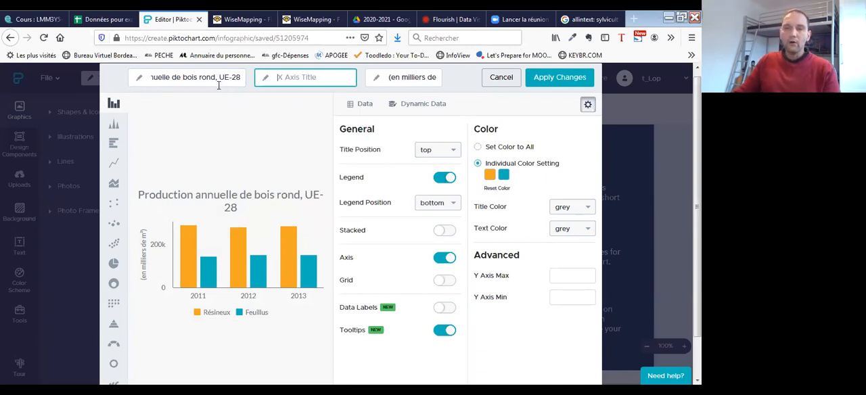
click(118, 24)
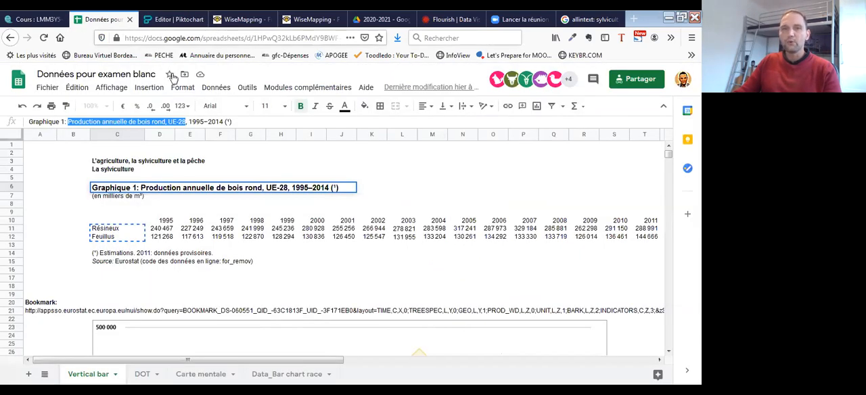
scroll(148, 264, down, 1)
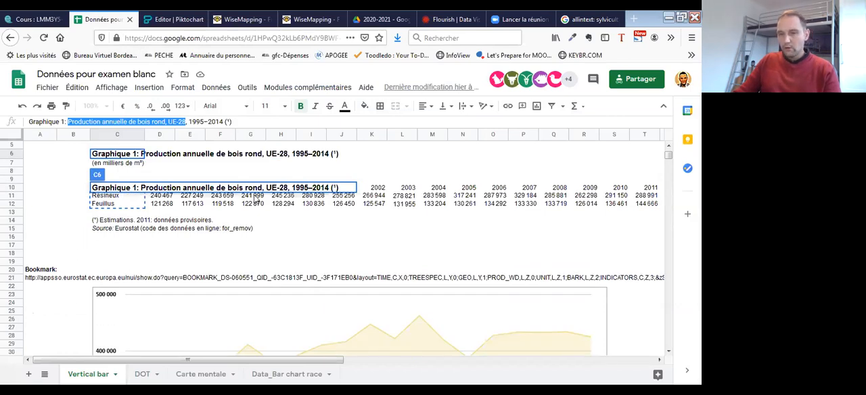
click(172, 19)
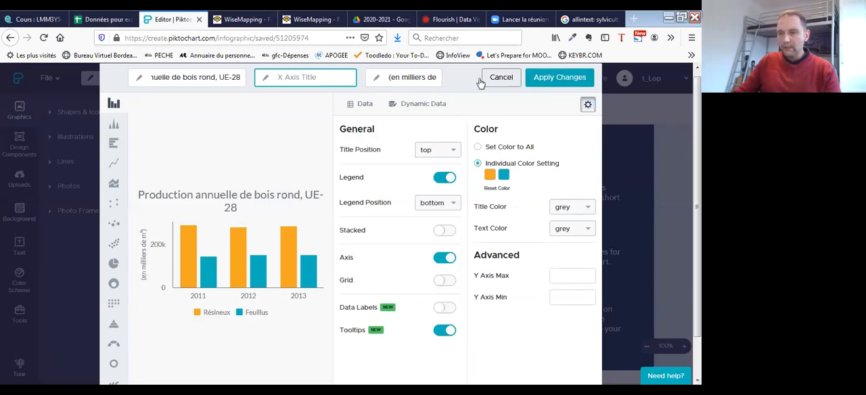
click(568, 82)
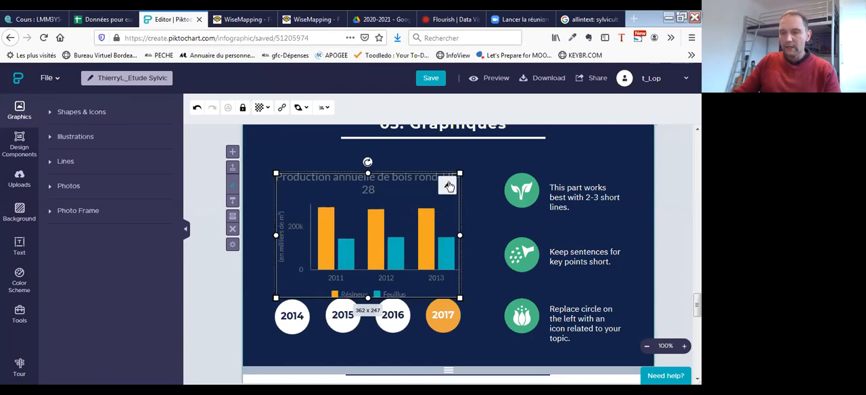
- Reopen the chart's settings, set both its title color and text color to white, and apply the changes
click(448, 186)
click(587, 111)
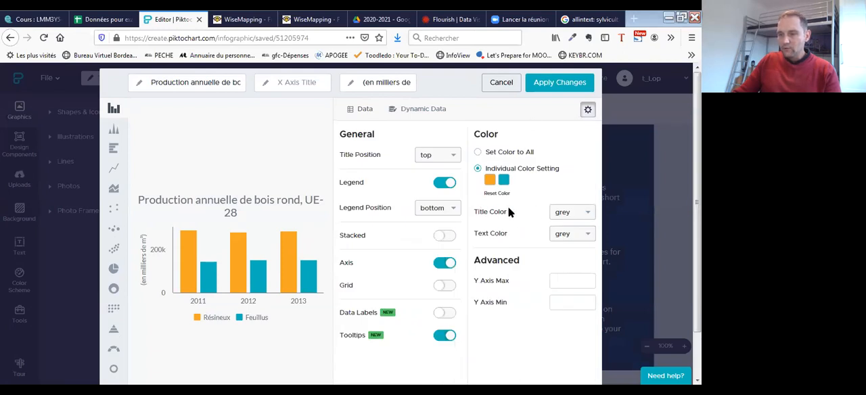
click(583, 213)
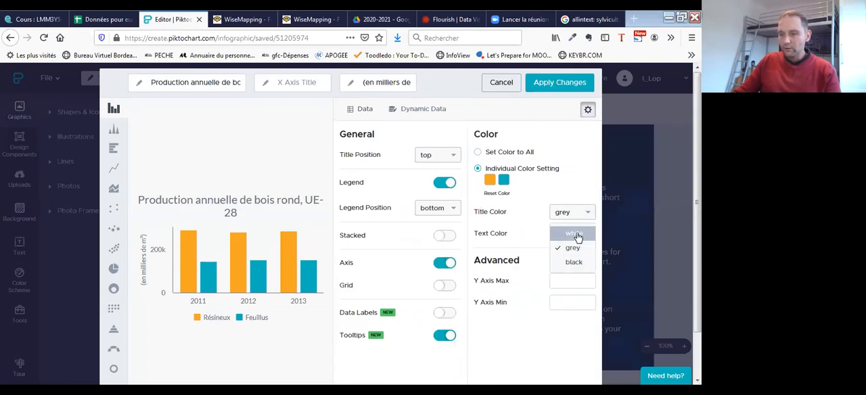
click(574, 235)
click(574, 237)
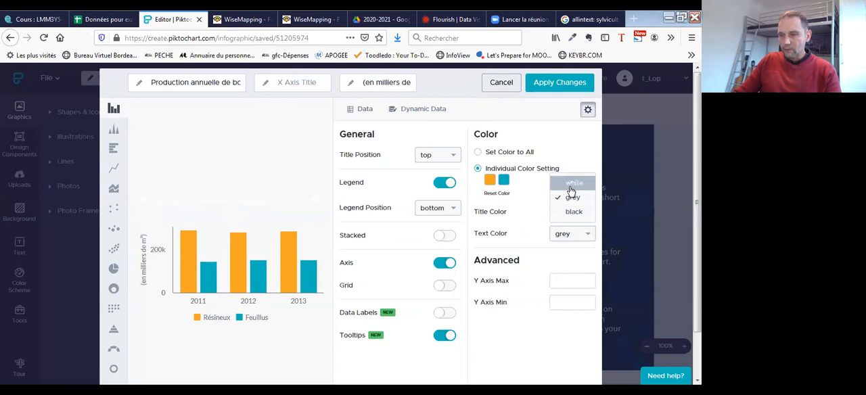
click(571, 191)
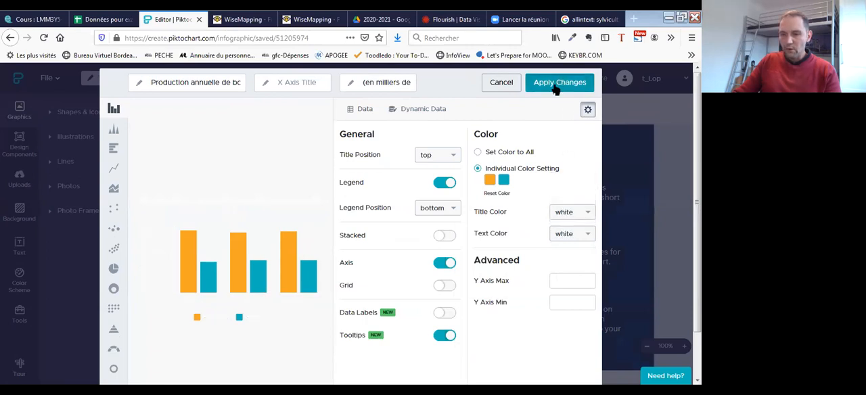
click(555, 83)
- Delete the four year circles 2014, 2015, 2016 and 2017 below the chart
click(291, 323)
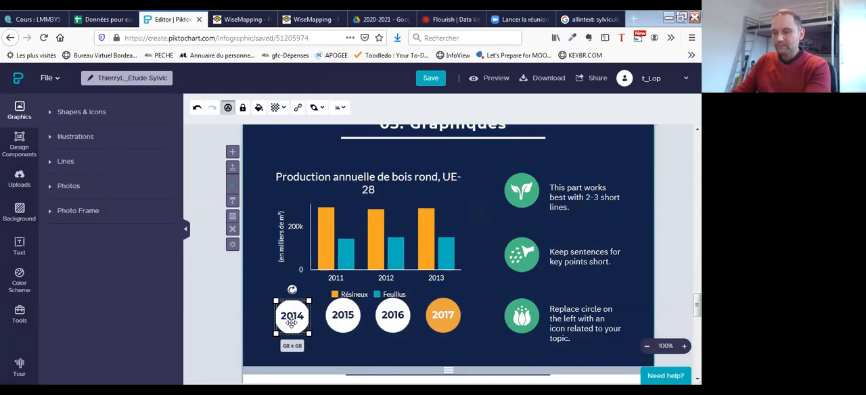
key(Delete)
click(342, 323)
key(Delete)
click(395, 322)
key(Delete)
click(443, 322)
key(Delete)
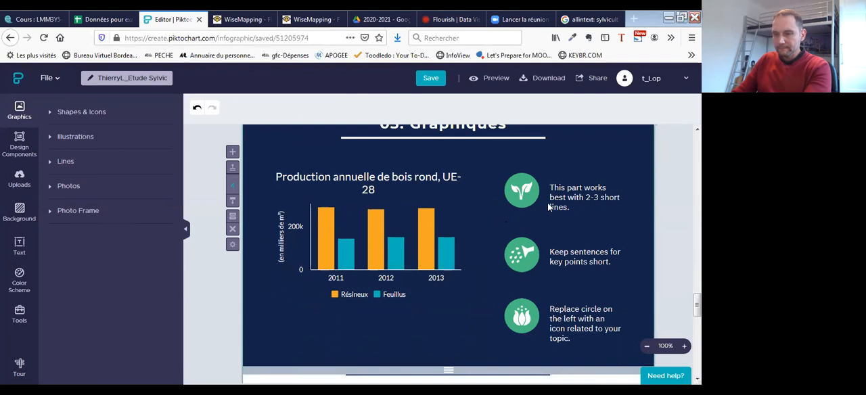
- Replace the placeholder text beside the leaf icon with "Production bois Rond"
click(559, 187)
click(558, 187)
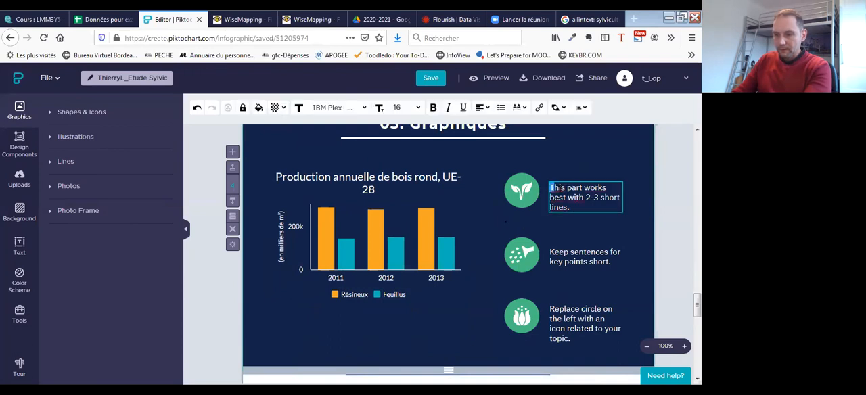
key(ctrl+a)
text(Production)
key(BackSpace)
key(BackSpace)
key(BackSpace)
key(BackSpace)
text(tion )
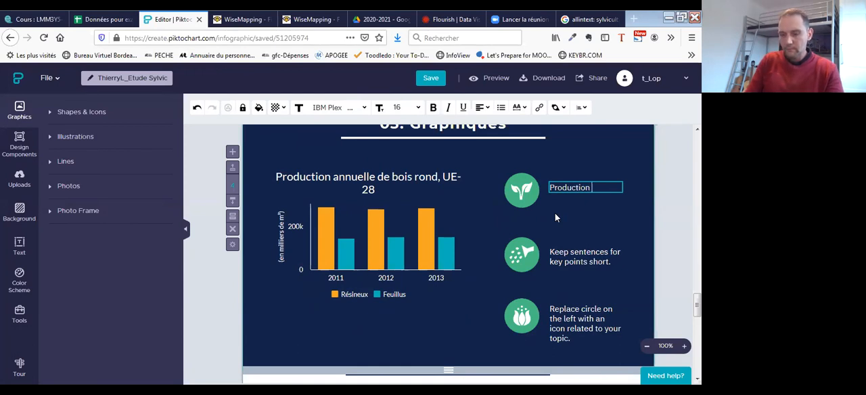
text(bois Rond)
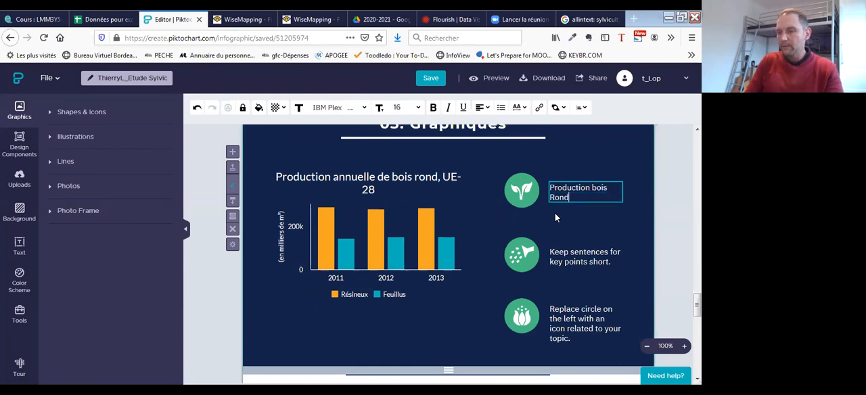
click(554, 217)
- Delete the two lower round icons and the placeholder texts beside them in the "03. Graphiques" block
click(521, 254)
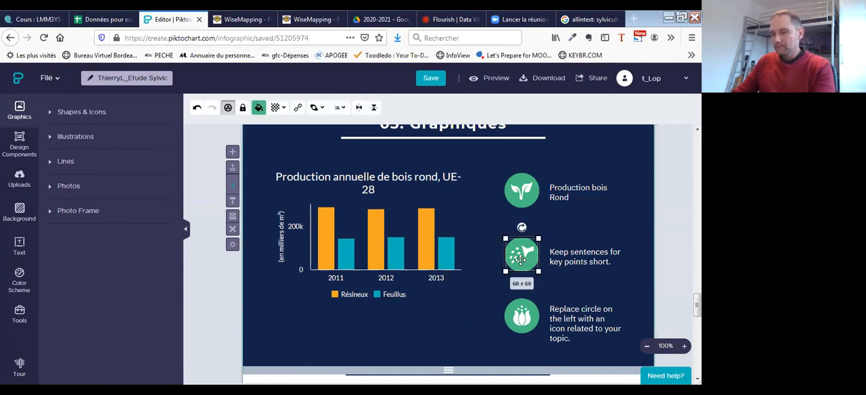
key(Delete)
click(572, 260)
key(Delete)
click(523, 311)
key(Delete)
click(568, 317)
key(Delete)
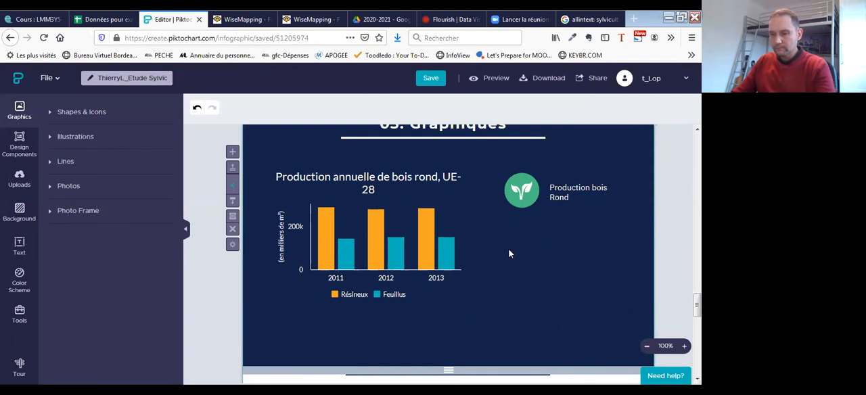
- Enlarge the bar chart to about 390 x 306 so its title fits on one line
click(443, 254)
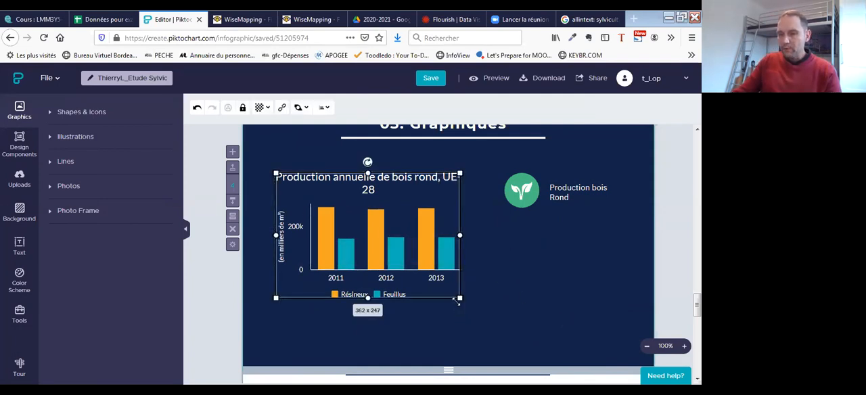
drag(462, 307, 475, 333)
click(546, 288)
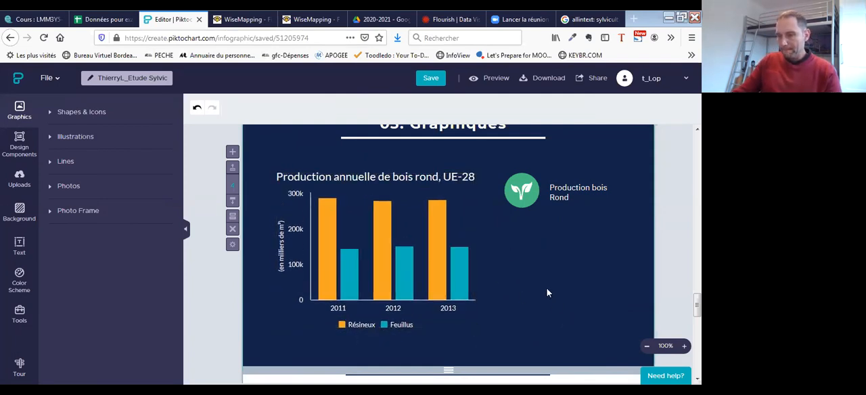
- Review the finished chart block together with the blocks above and below it in the infographic
scroll(622, 278, up, 3)
scroll(593, 270, down, 3)
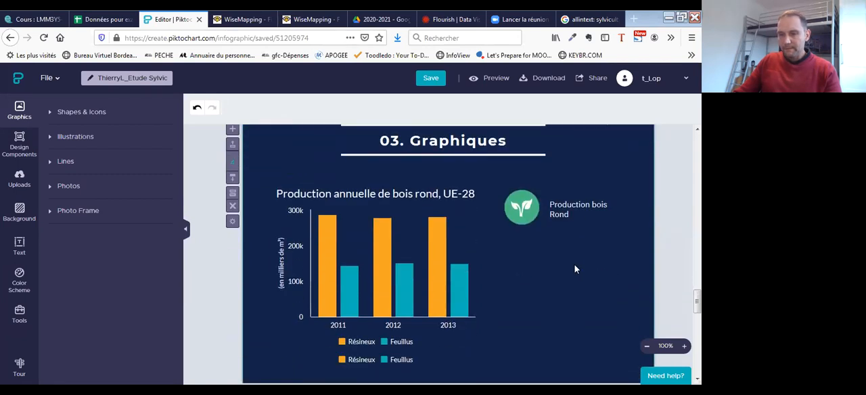
scroll(591, 284, down, 1)
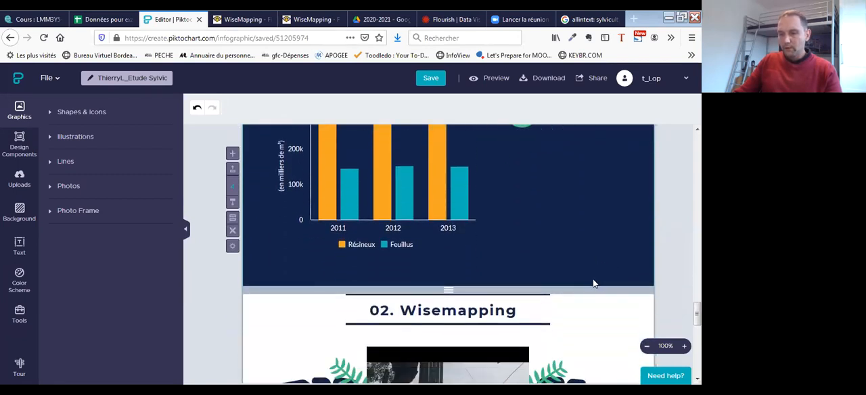
scroll(593, 280, up, 4)
scroll(590, 291, up, 2)
scroll(575, 285, down, 3)
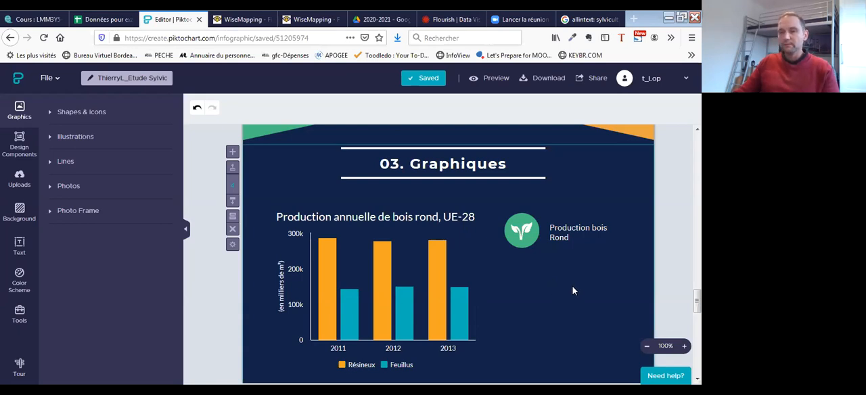
scroll(576, 292, down, 3)
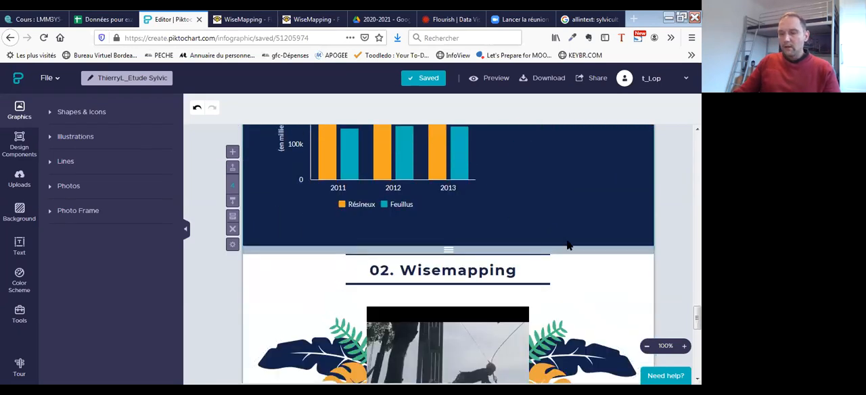
scroll(567, 246, up, 10)
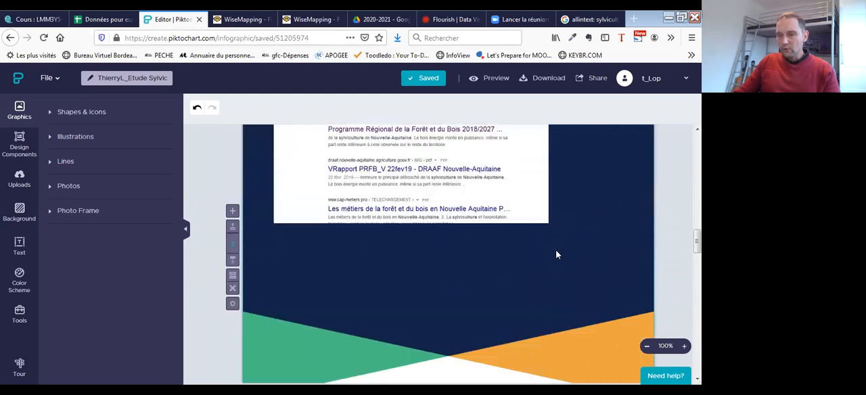
scroll(558, 265, up, 3)
scroll(552, 285, down, 13)
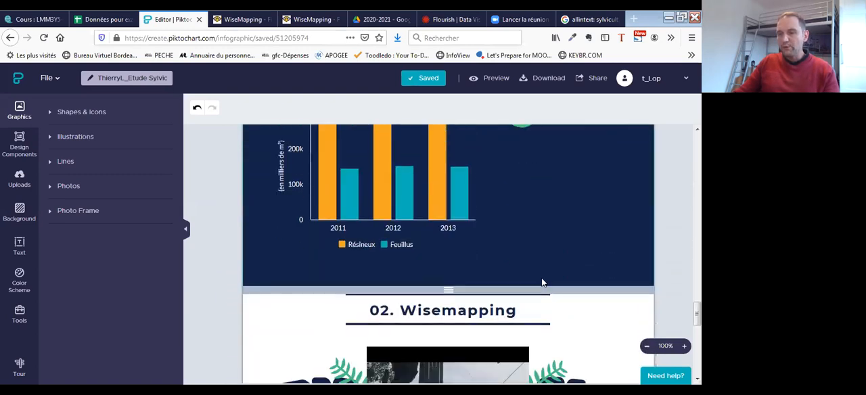
- Duplicate the "03. Graphiques" block with its chart
scroll(542, 276, up, 3)
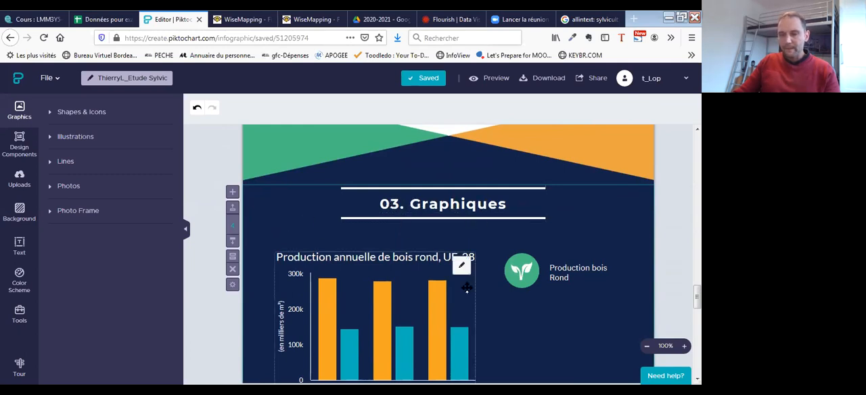
scroll(338, 284, down, 2)
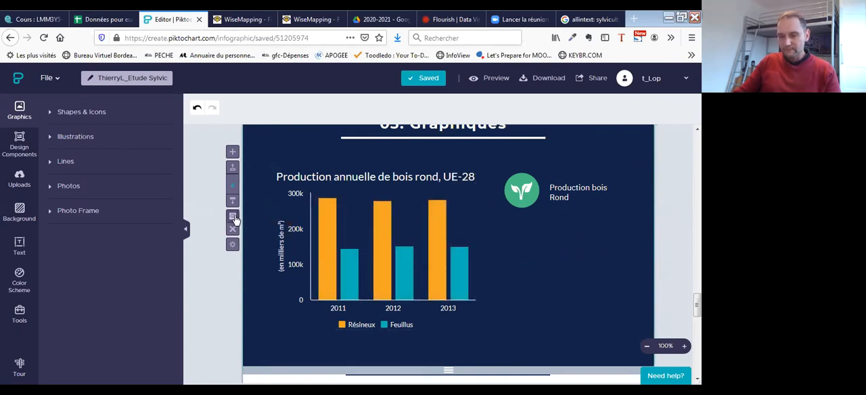
scroll(284, 242, up, 2)
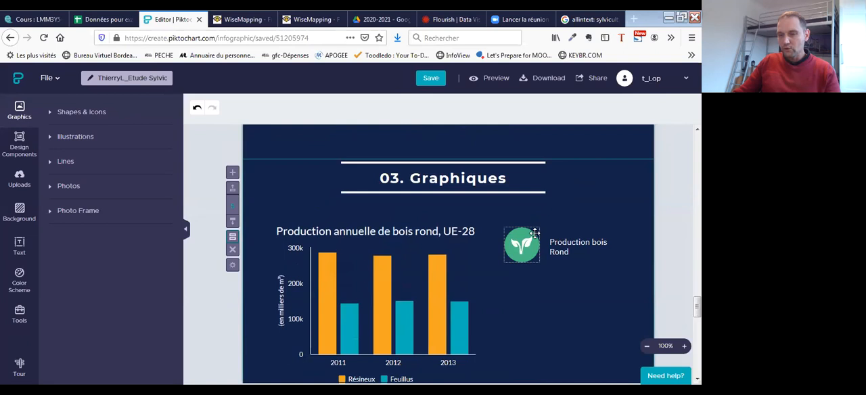
- Change the duplicated block's heading to "03. Graphique n°2"
click(434, 161)
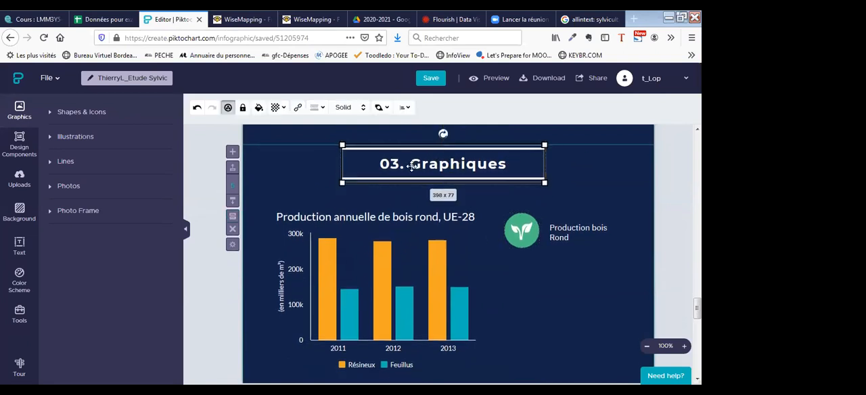
click(320, 160)
click(406, 165)
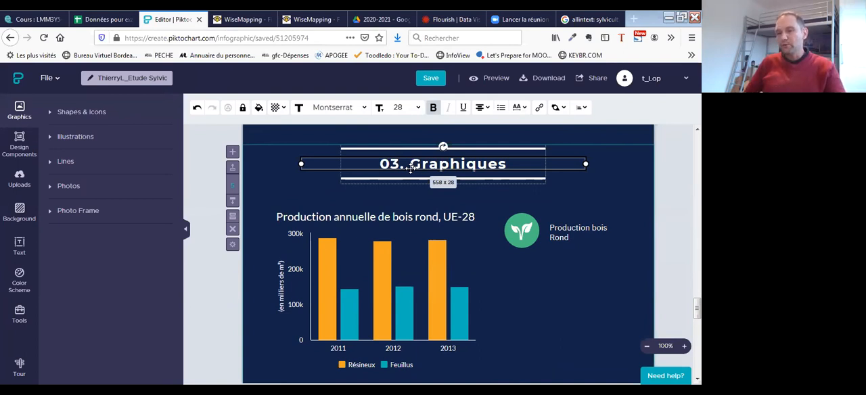
click(324, 195)
click(368, 164)
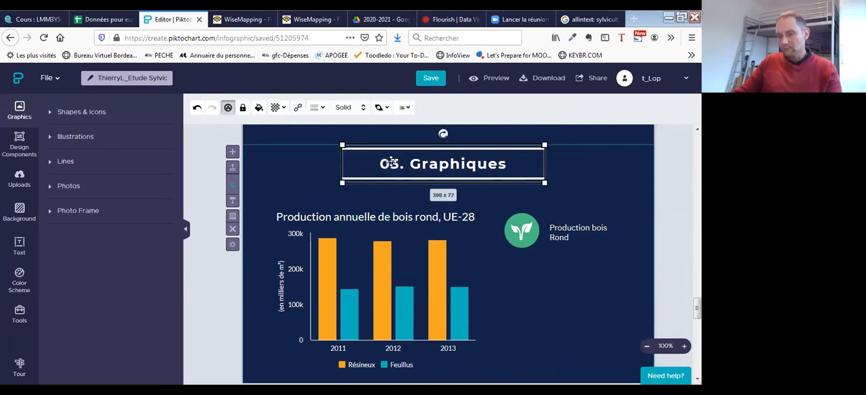
click(305, 162)
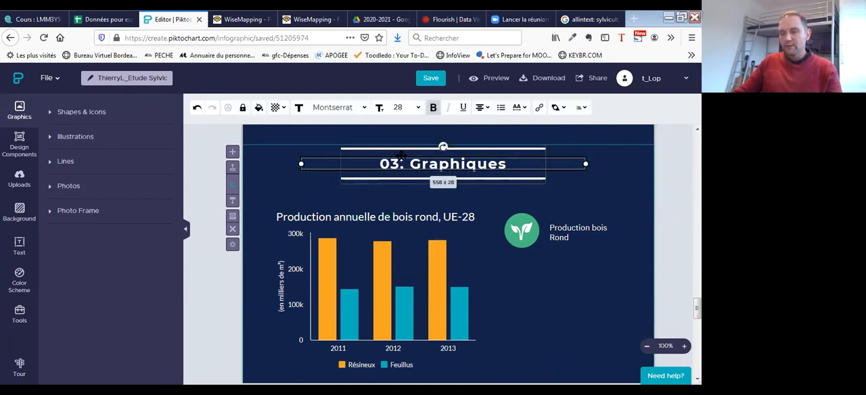
click(366, 162)
click(305, 162)
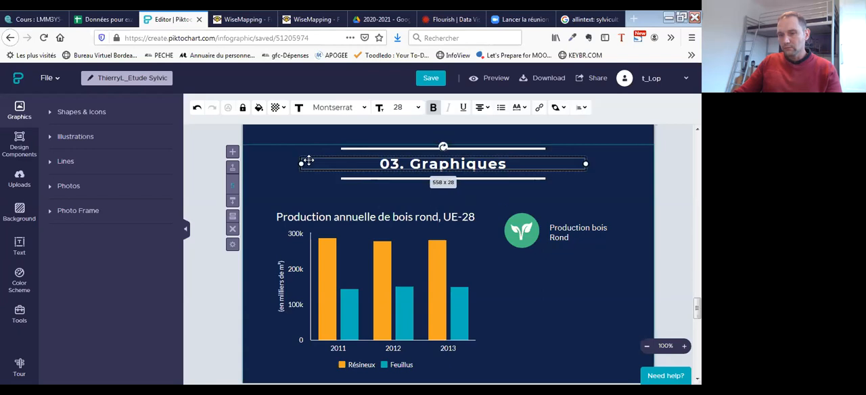
click(316, 161)
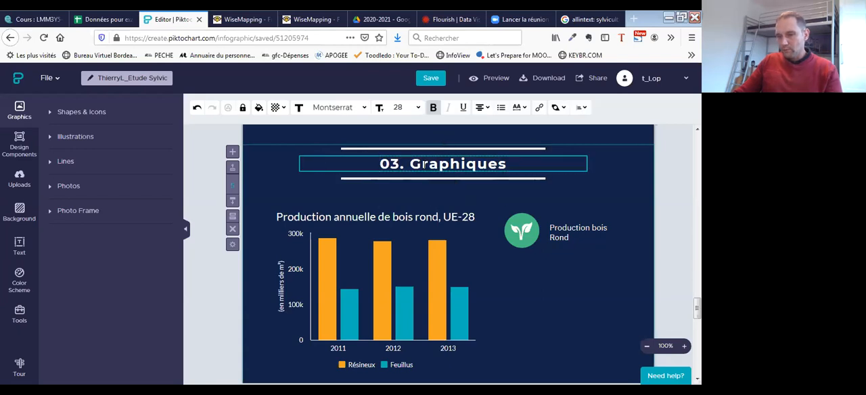
key(BackSpace)
text(n0)
key(BackSpace)
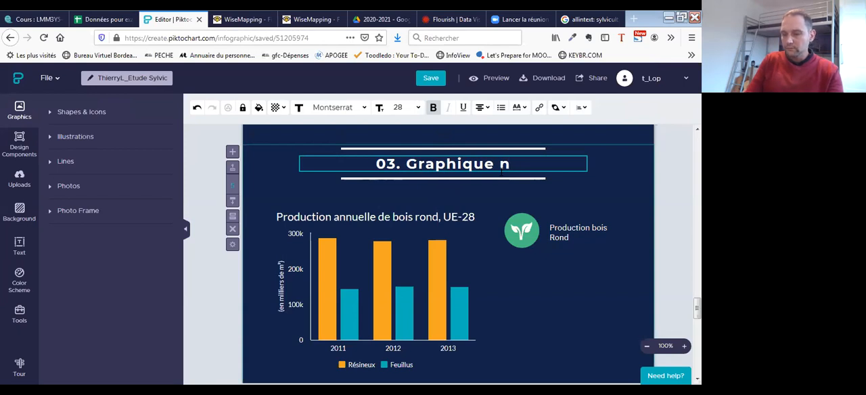
text(°é)
key(BackSpace)
text(2)
click(371, 232)
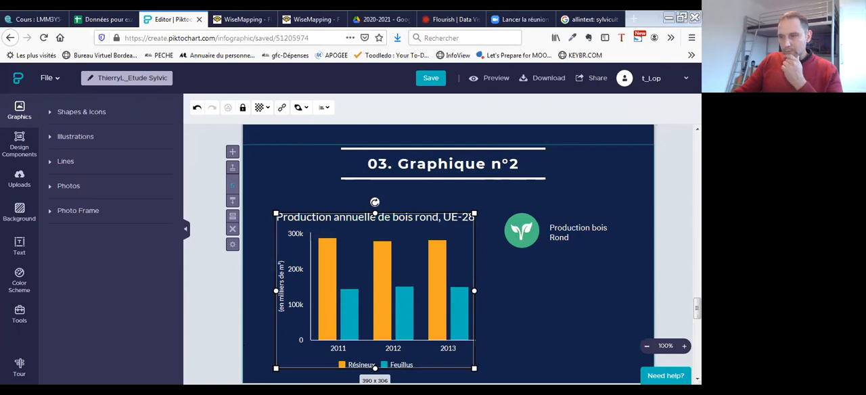
- Switch to the spreadsheet and examine its DOT sheet for the second chart's data
click(105, 20)
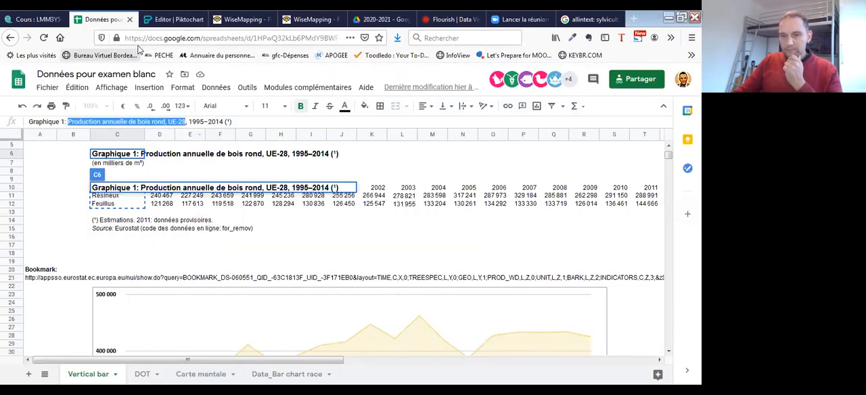
click(166, 21)
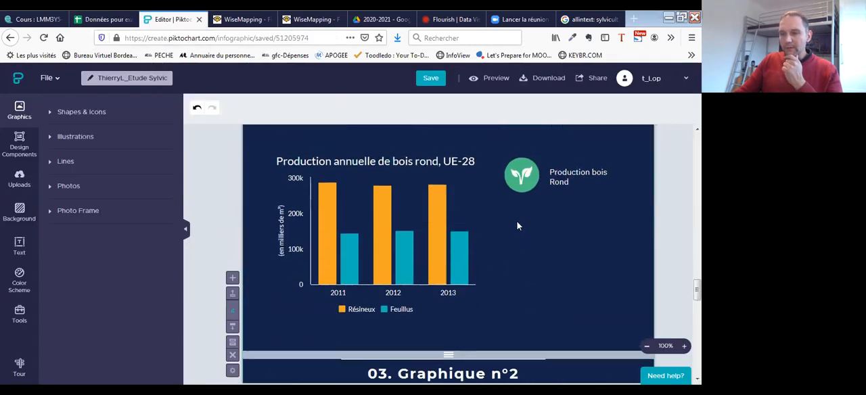
scroll(415, 275, down, 7)
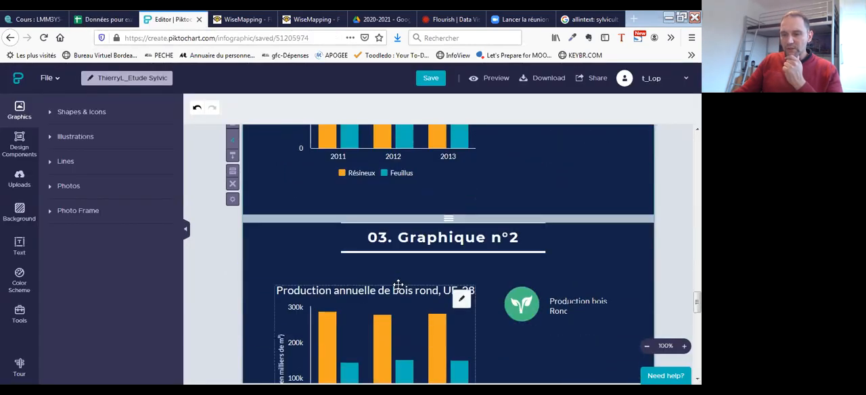
scroll(499, 286, up, 2)
mouse_move(465, 233)
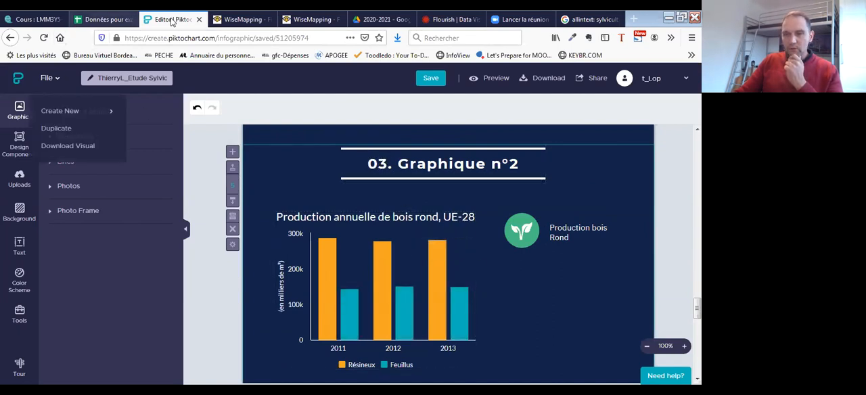
click(102, 23)
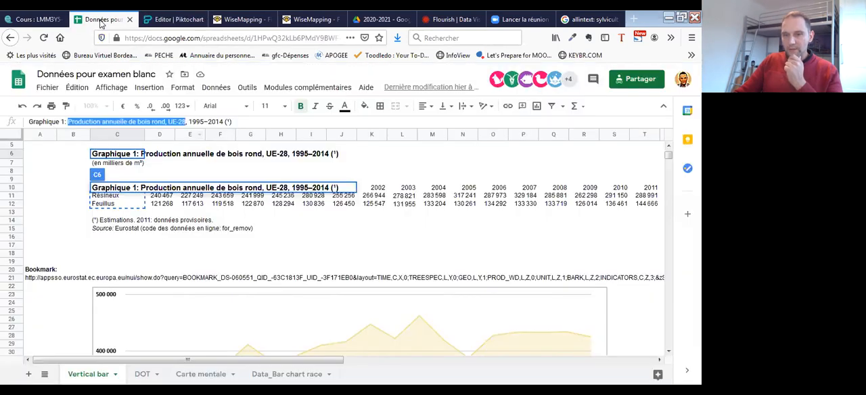
click(142, 374)
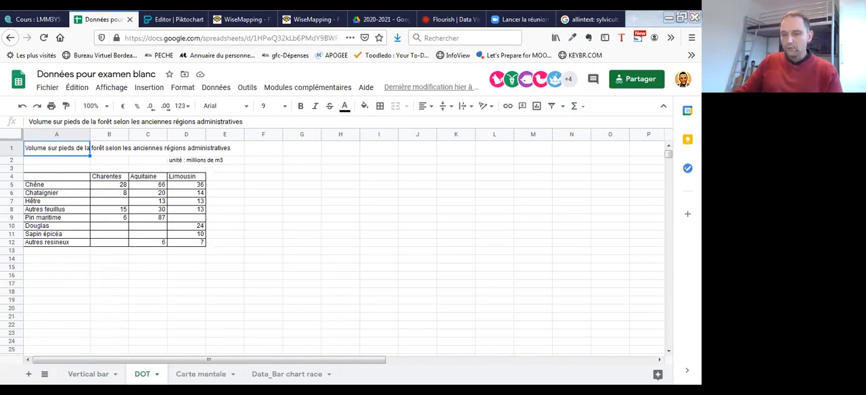
- Return to Piktochart, open the settings of the duplicated chart and change its type to a dot chart
click(175, 19)
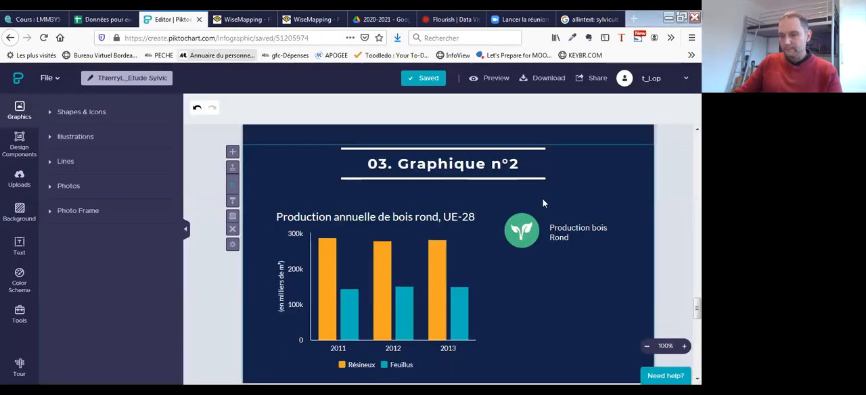
click(462, 226)
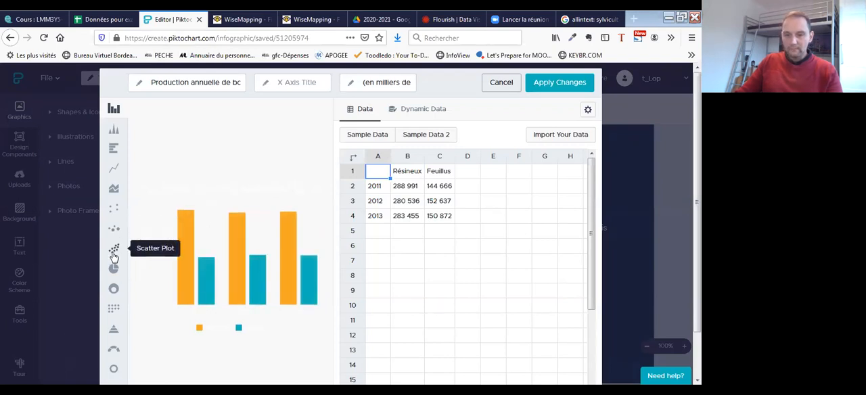
click(112, 210)
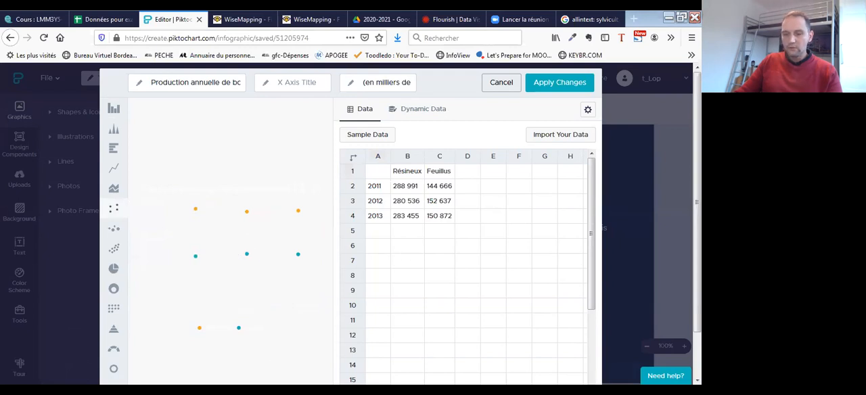
- Copy the DOT sheet's table A4:D12 from the spreadsheet into the dot chart's data grid in Piktochart, starting at cell A1
click(103, 20)
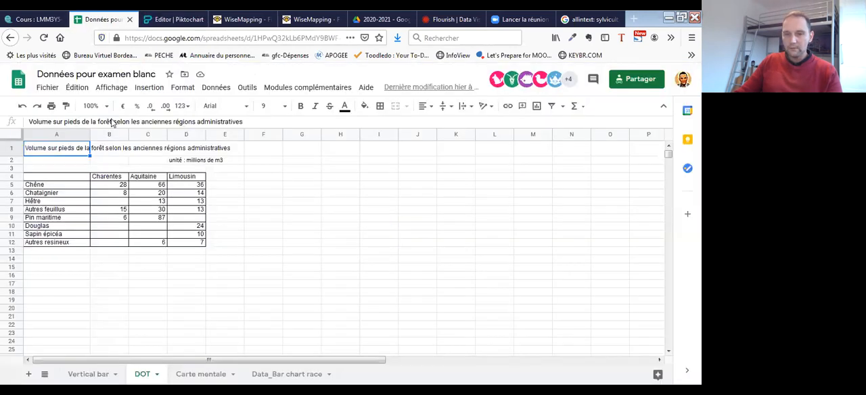
drag(65, 179, 187, 248)
key(ctrl+c)
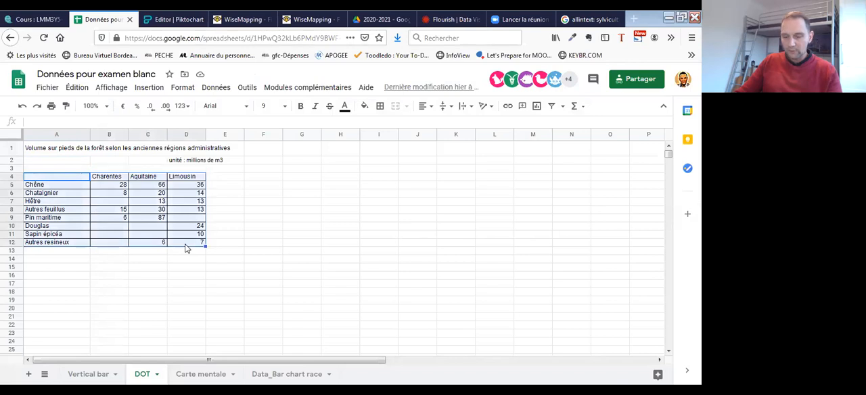
click(144, 22)
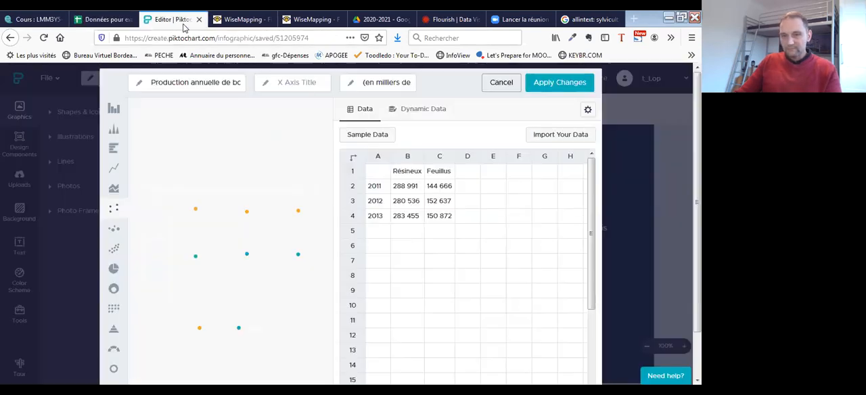
click(386, 177)
key(ctrl+v)
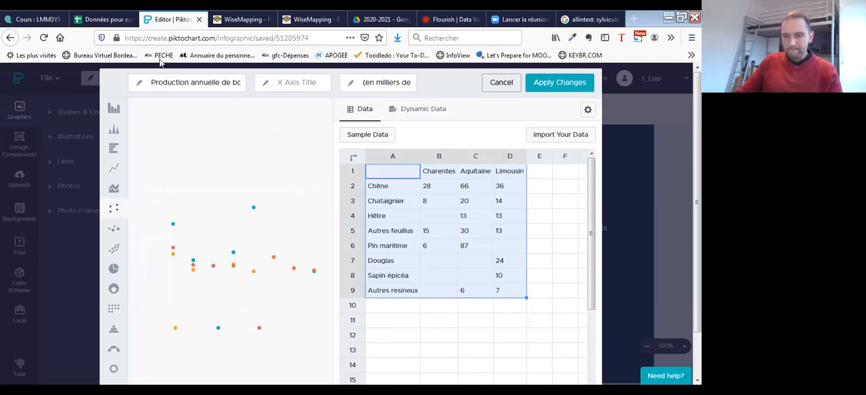
- Replace the dot chart's title with the DOT sheet's heading "Volume sur pieds de la forêt selon les anciennes régions administratives"
click(115, 22)
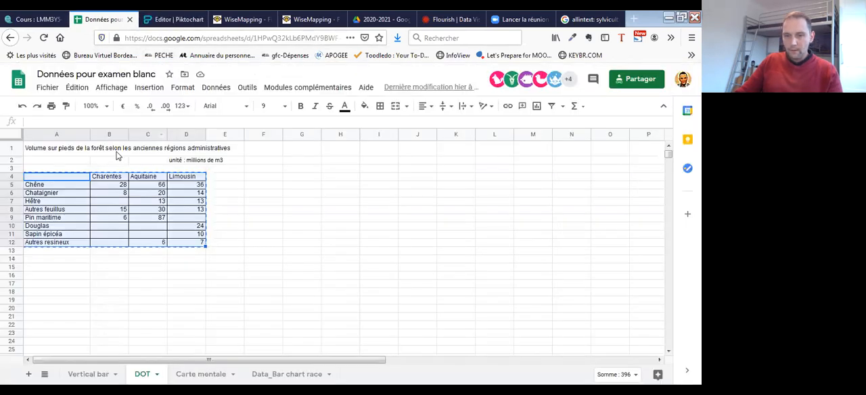
click(52, 149)
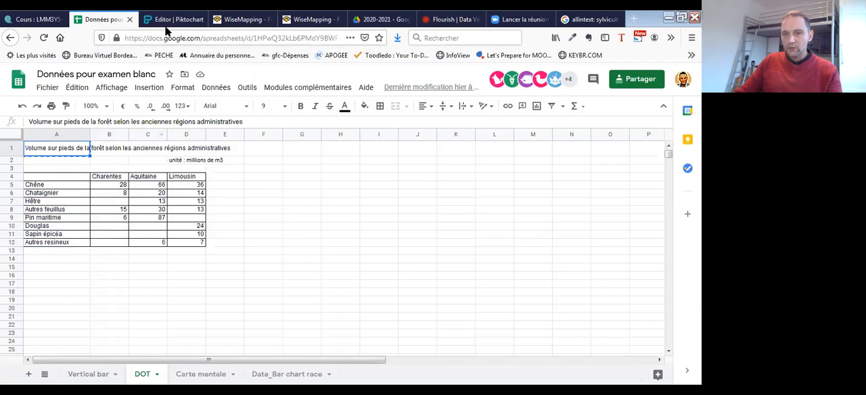
click(174, 19)
click(151, 83)
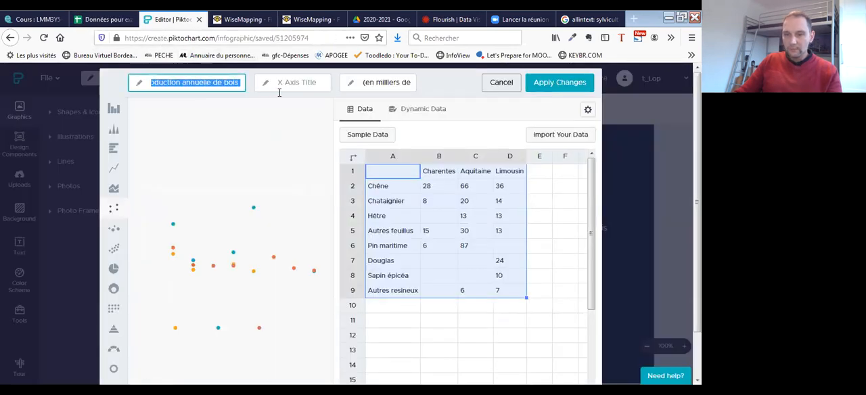
key(ctrl+v)
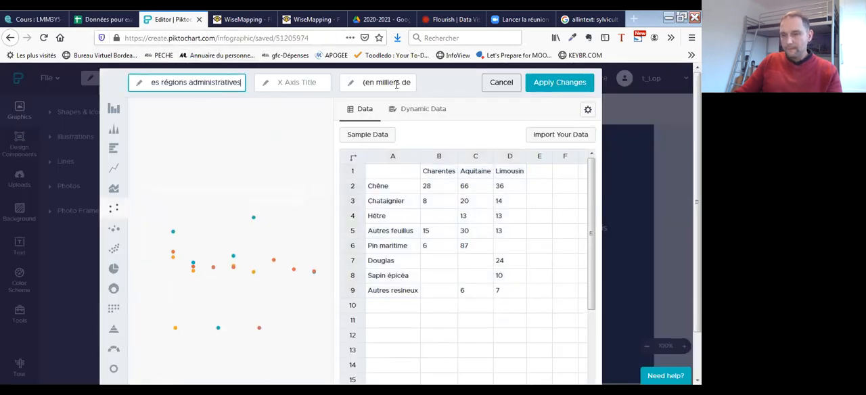
- Check the unit in the spreadsheet and set the dot chart's Y-axis title to "(en millions de m³)"
click(363, 82)
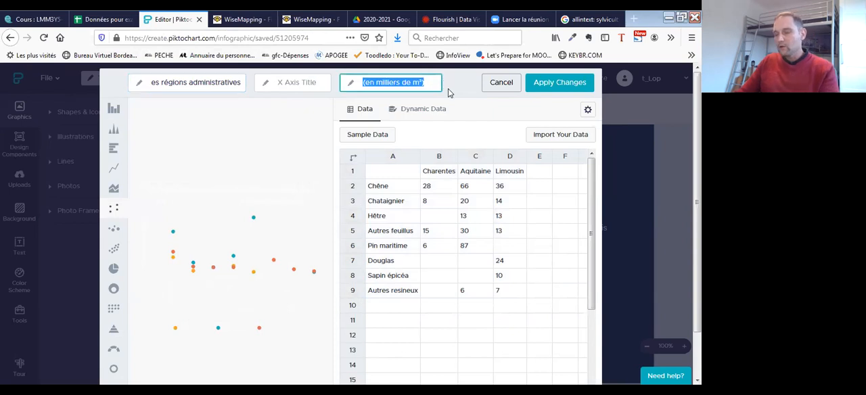
click(104, 19)
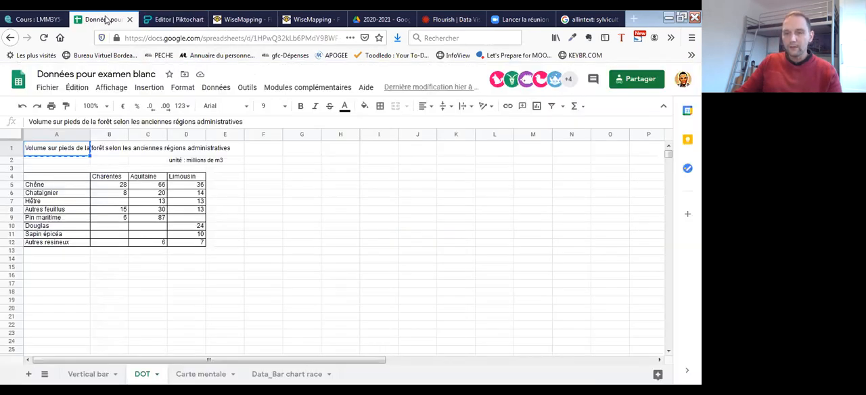
click(180, 20)
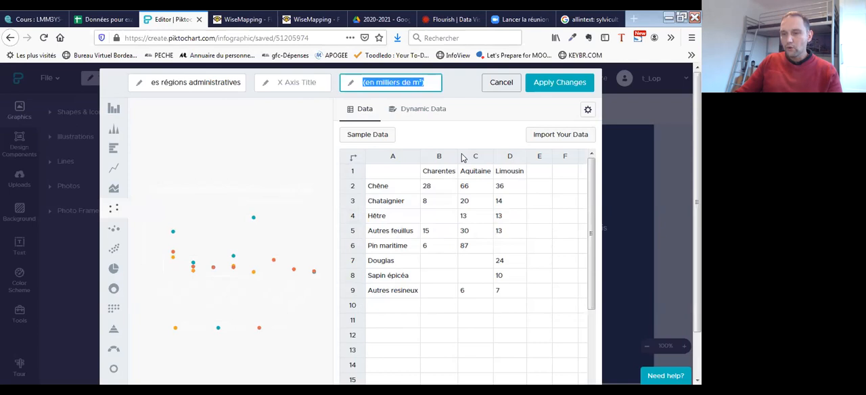
click(106, 24)
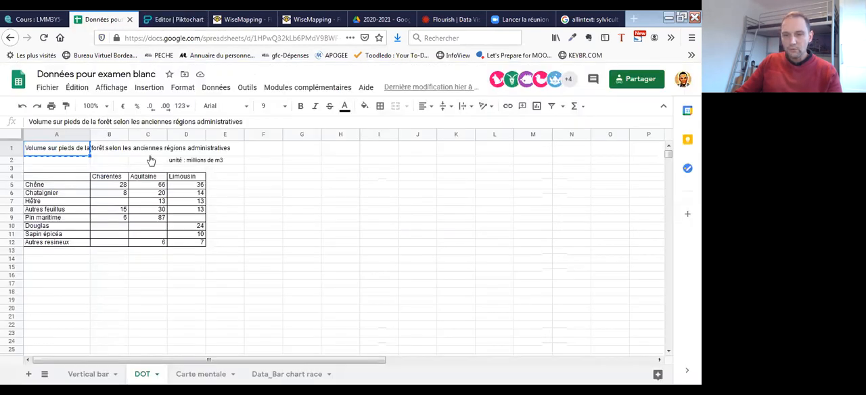
click(180, 20)
click(398, 82)
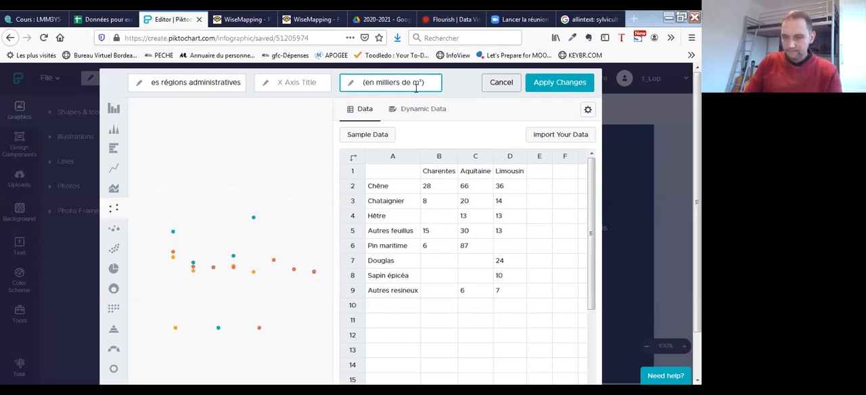
key(Delete)
key(Delete)
key(Delete)
text(ons)
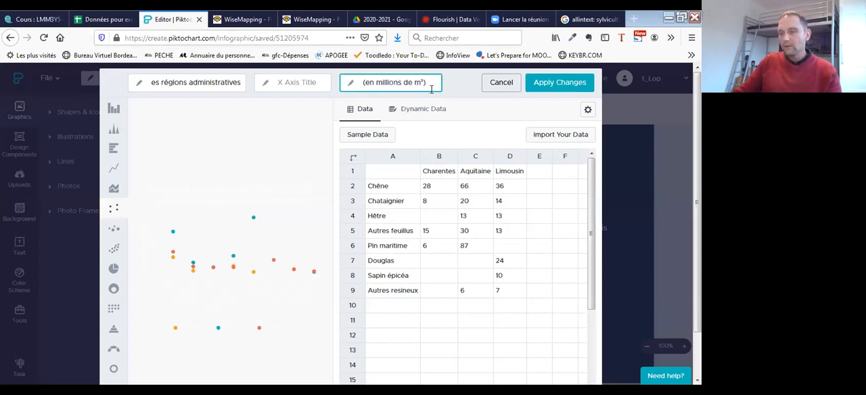
- Review the pasted chart data and apply the dot chart's changes to the infographic
click(446, 216)
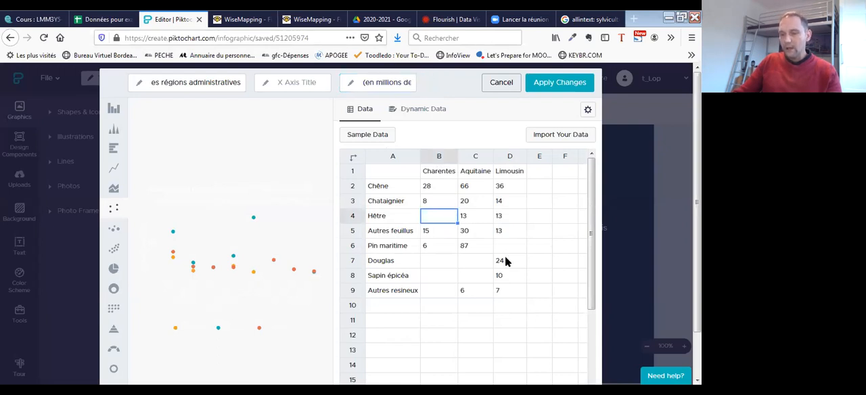
scroll(500, 257, down, 1)
scroll(494, 278, up, 1)
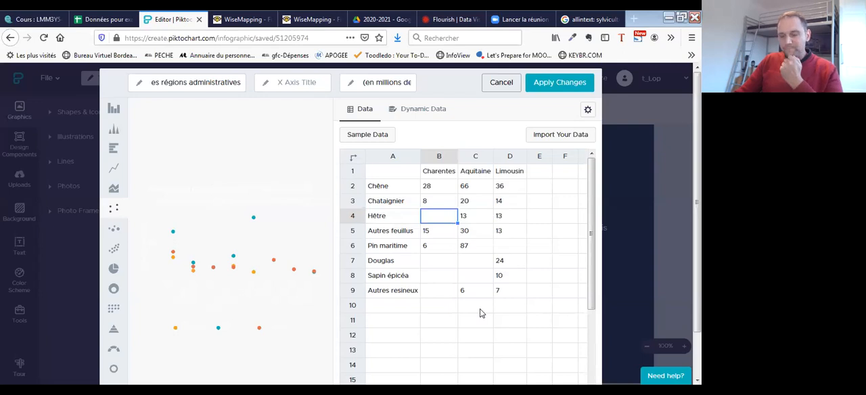
click(550, 88)
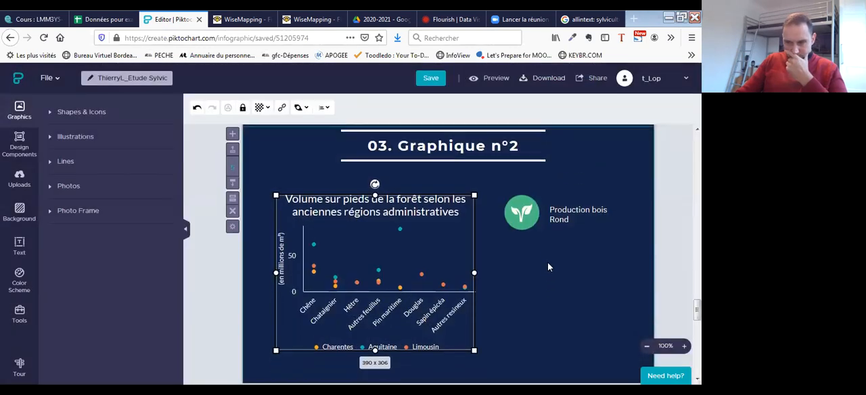
- Replace the text beside the leaf icon in the "03. Graphique n°2" block with "Graphique en points"
scroll(548, 266, down, 1)
click(571, 188)
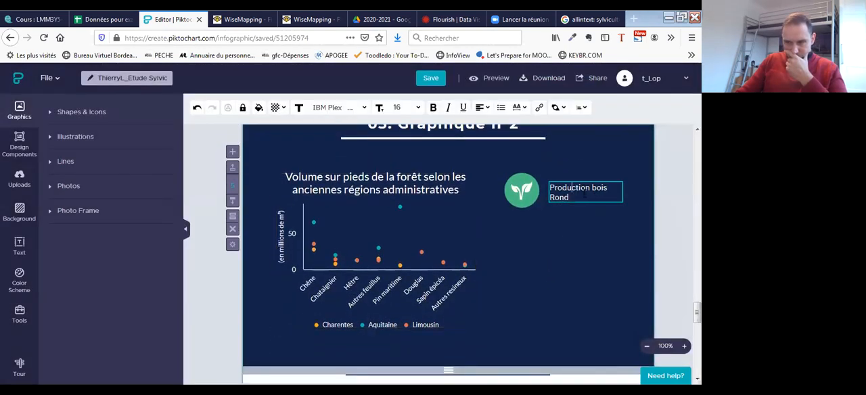
triple_click(584, 193)
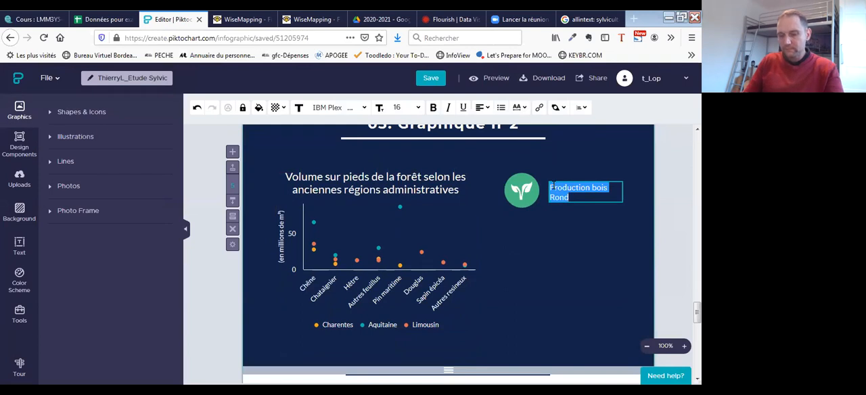
text(Graphique en)
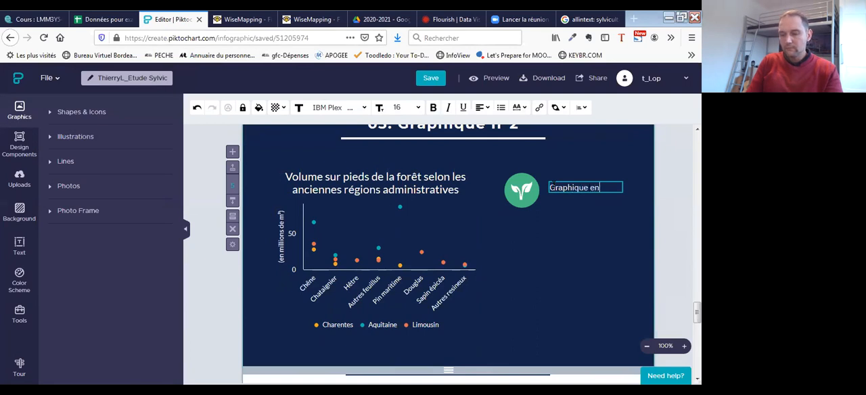
text(points)
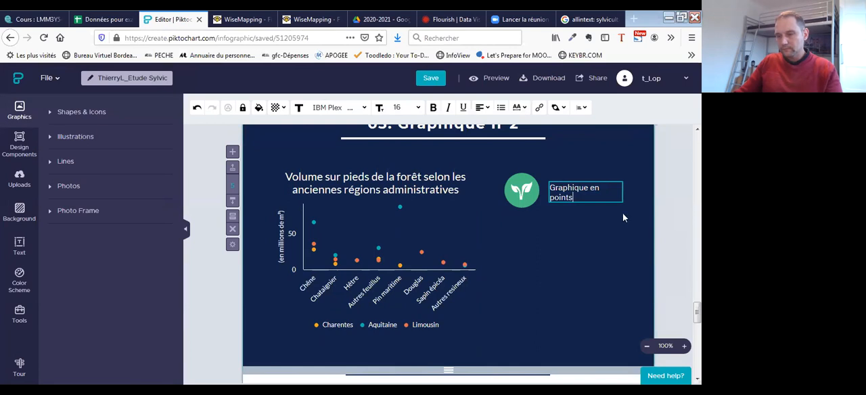
click(558, 249)
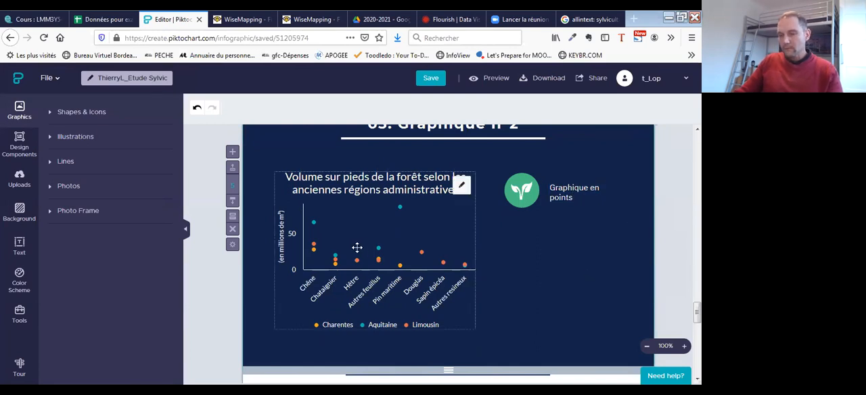
scroll(575, 227, down, 3)
scroll(579, 220, up, 2)
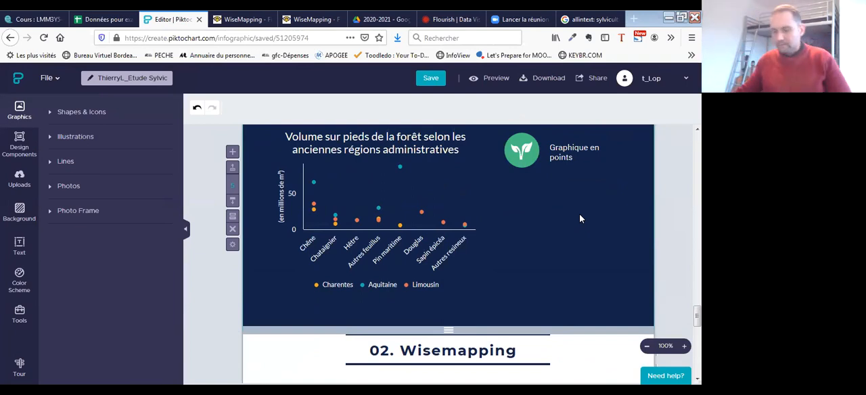
scroll(564, 224, down, 1)
scroll(564, 224, down, 5)
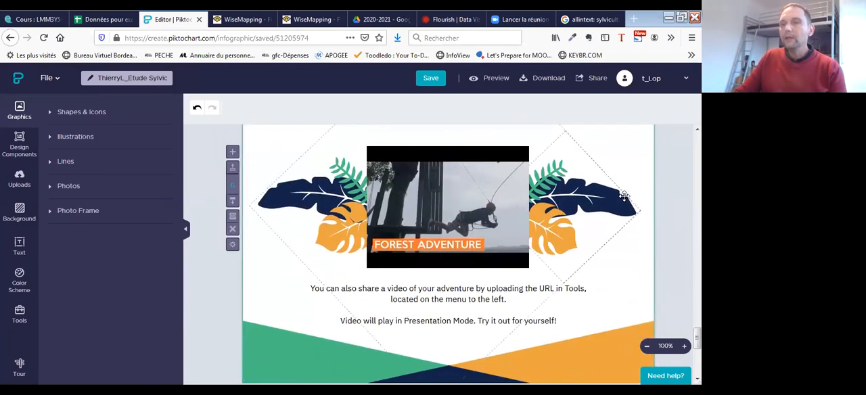
scroll(613, 198, up, 1)
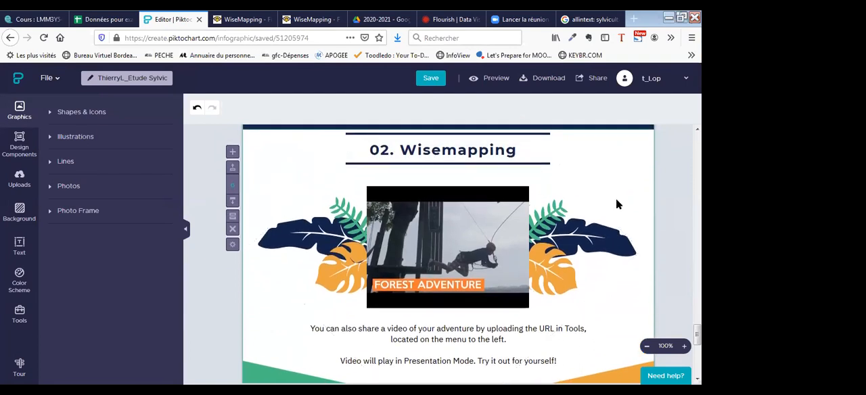
scroll(616, 199, up, 1)
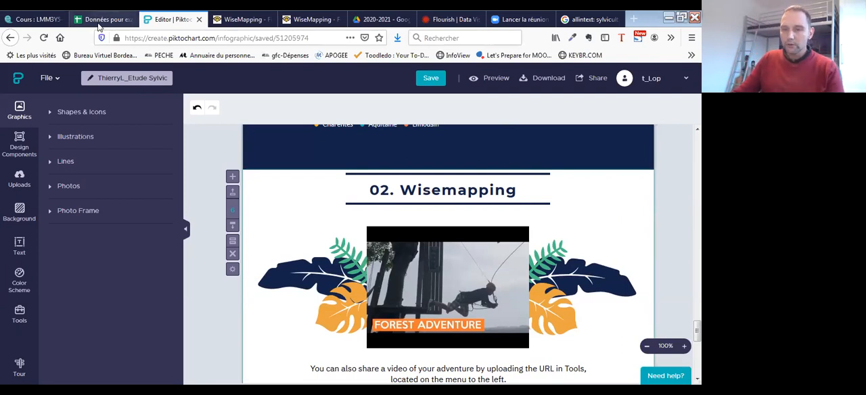
- Switch to the spreadsheet and examine the DOT sheet's table of forest volumes by species and region
click(101, 19)
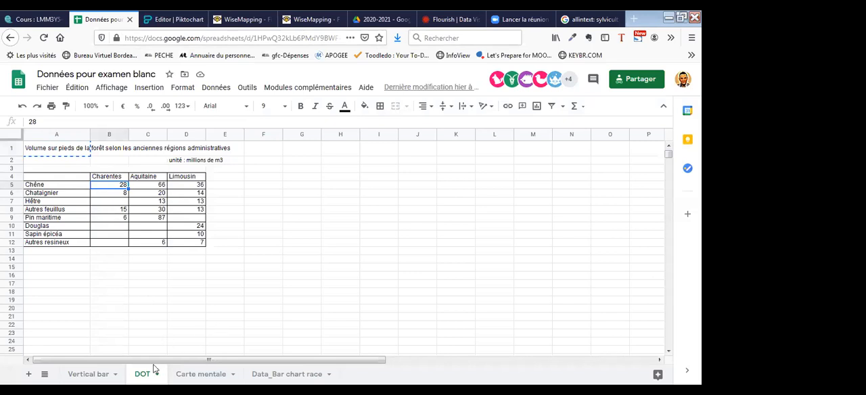
click(88, 373)
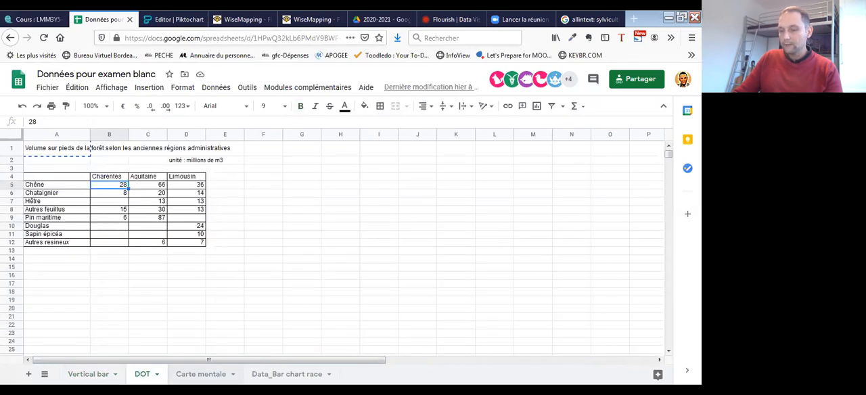
click(201, 374)
click(286, 374)
click(142, 374)
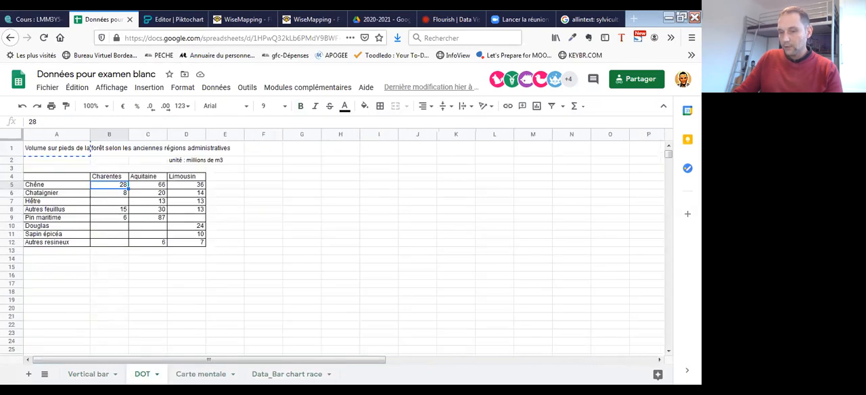
drag(65, 179, 193, 247)
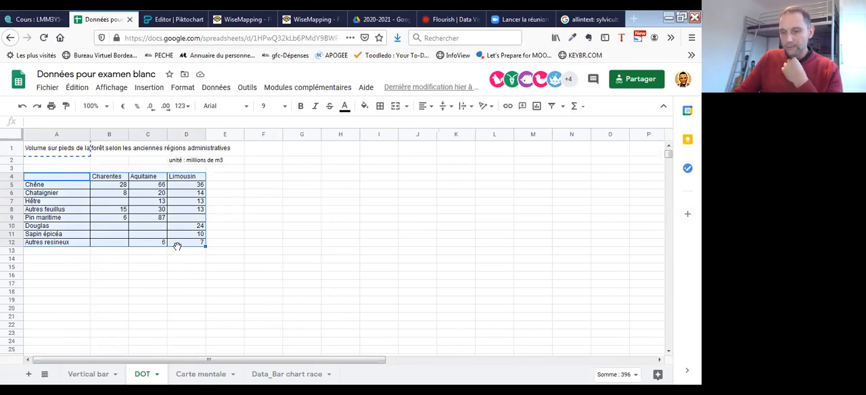
- Return to Piktochart and open the settings of the bar chart in the "03. Graphiques" block to view its data
click(173, 24)
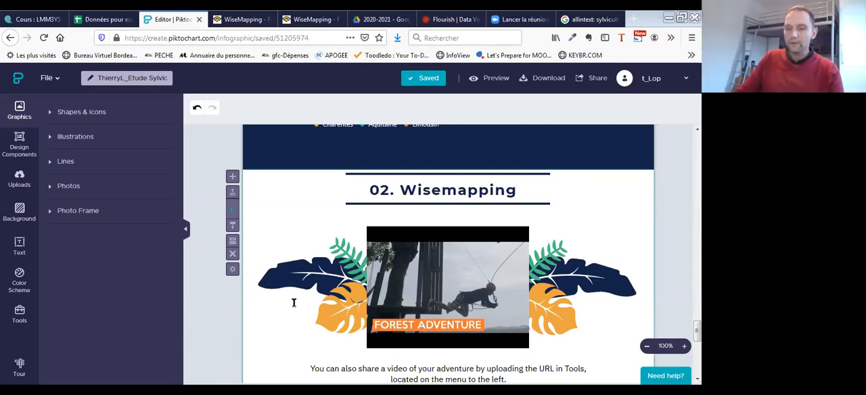
scroll(545, 236, down, 5)
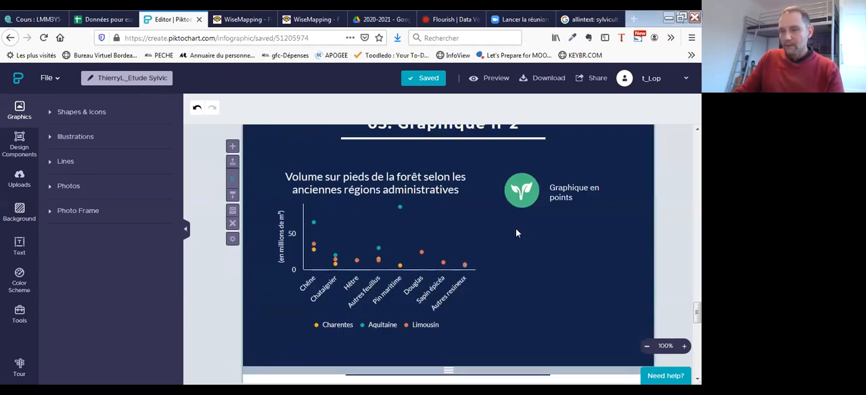
scroll(514, 233, up, 5)
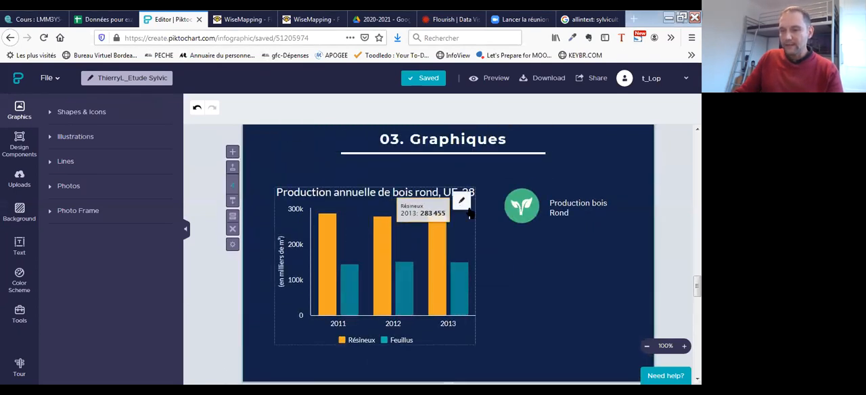
click(465, 203)
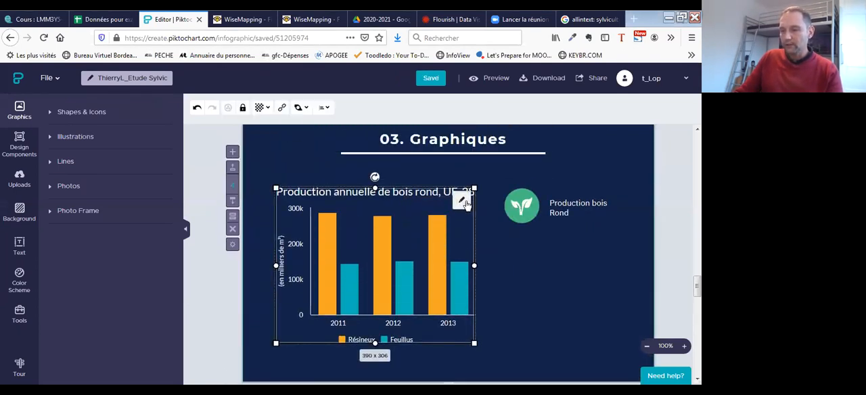
click(466, 202)
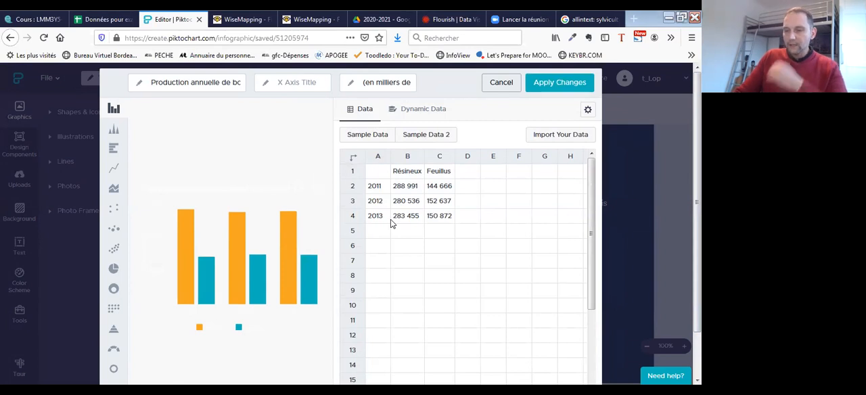
- Examine the bar chart's data and its legend, axis and colour settings in the "03. Graphiques" block, applying it as is
click(589, 111)
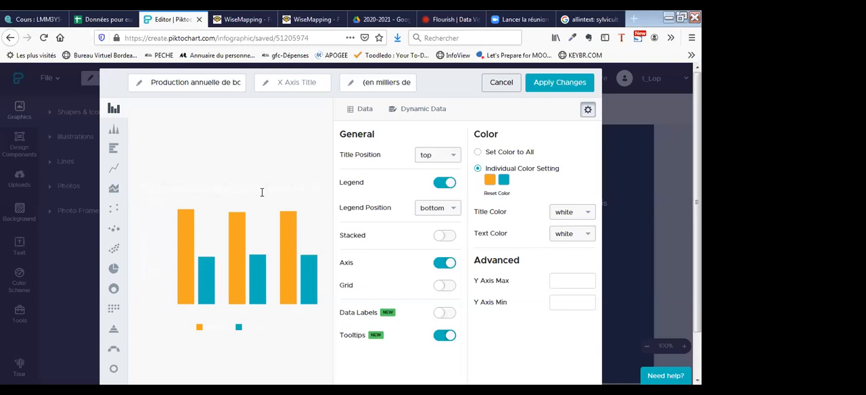
click(557, 87)
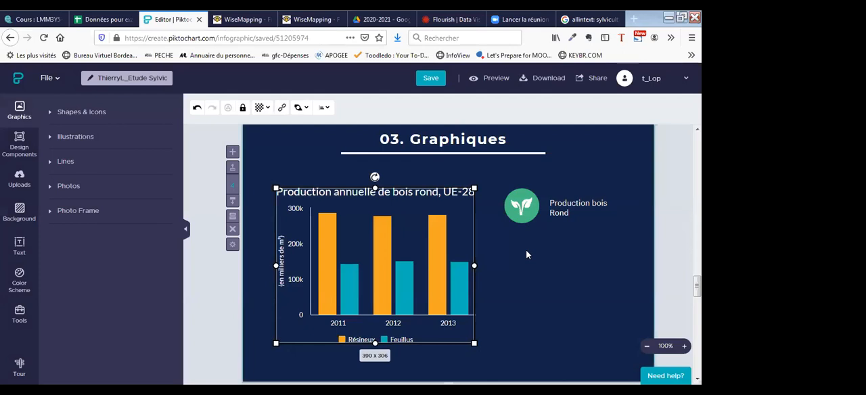
click(529, 299)
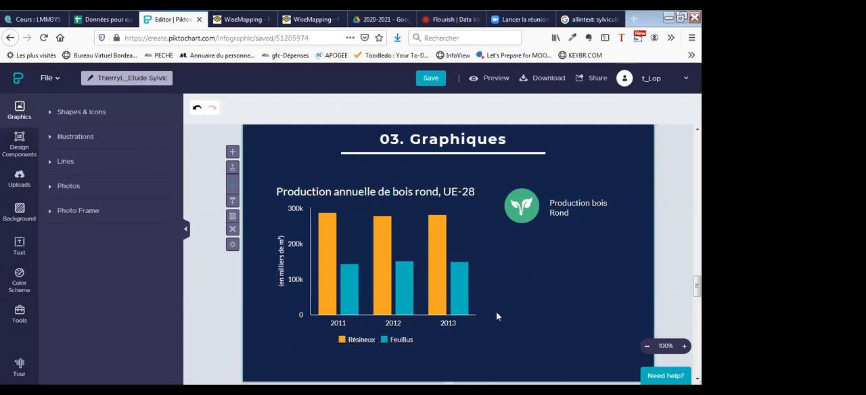
click(460, 212)
double_click(460, 212)
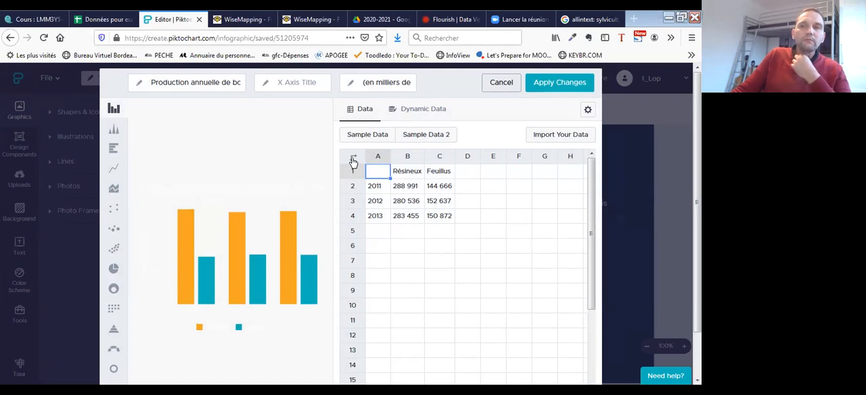
click(588, 110)
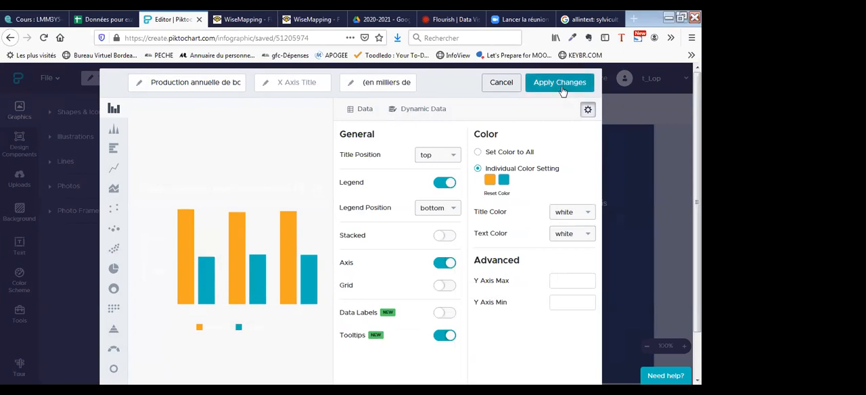
click(562, 89)
- Look over the "03. Graphique n°2" block with its dot chart and the "02. Wisemapping" block below it
scroll(563, 270, down, 5)
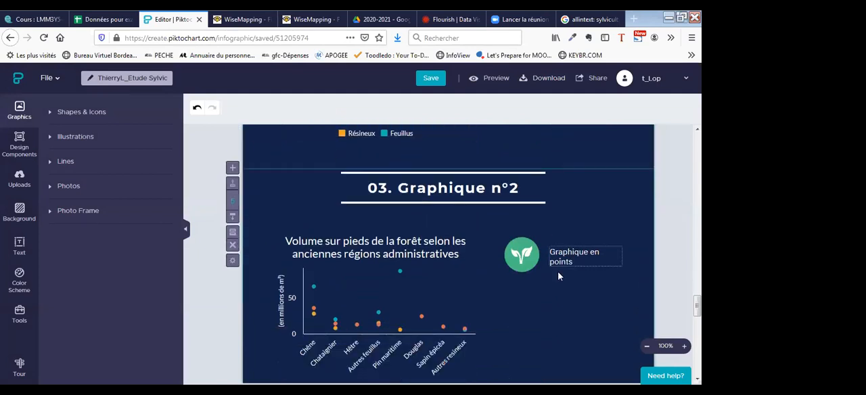
scroll(545, 267, down, 1)
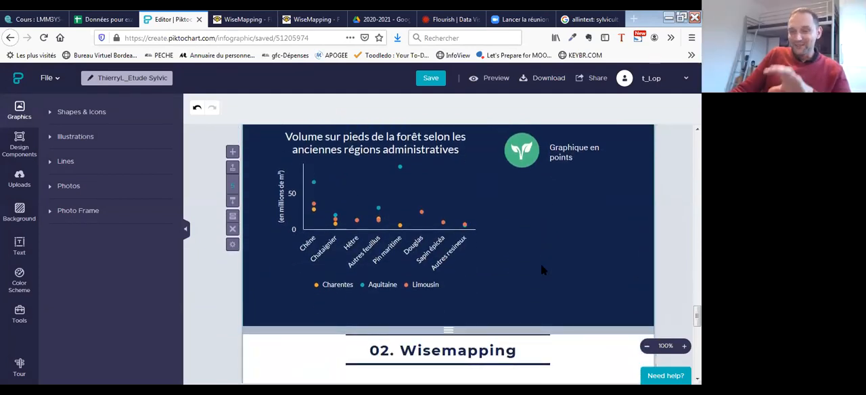
scroll(541, 269, up, 2)
scroll(575, 264, down, 1)
scroll(554, 273, down, 1)
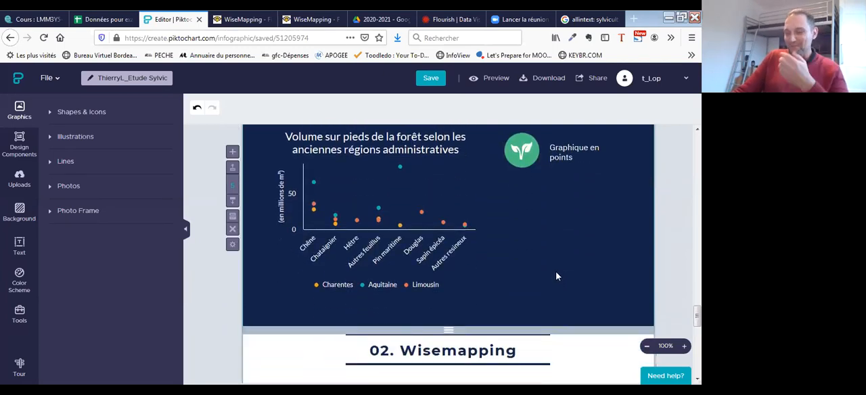
scroll(559, 274, down, 1)
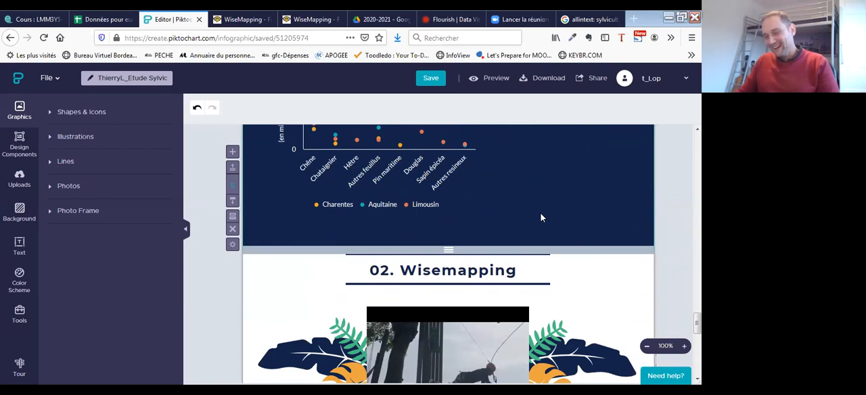
scroll(521, 204, down, 1)
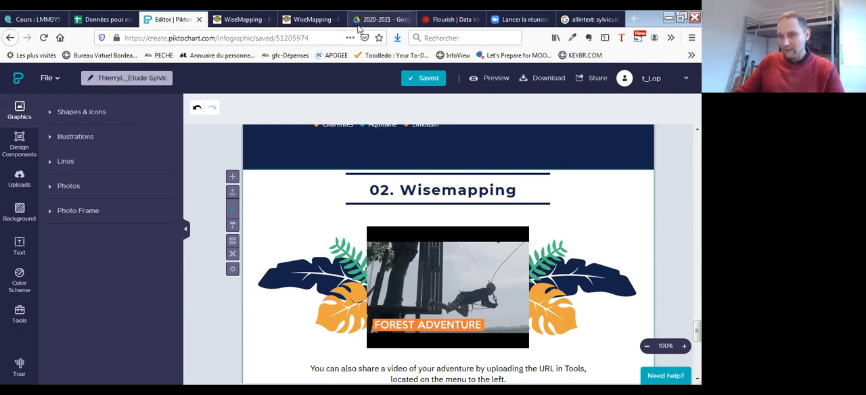
- Switch to Google Drive and create a new Google Forms form in the 2020-2021 folder
click(379, 19)
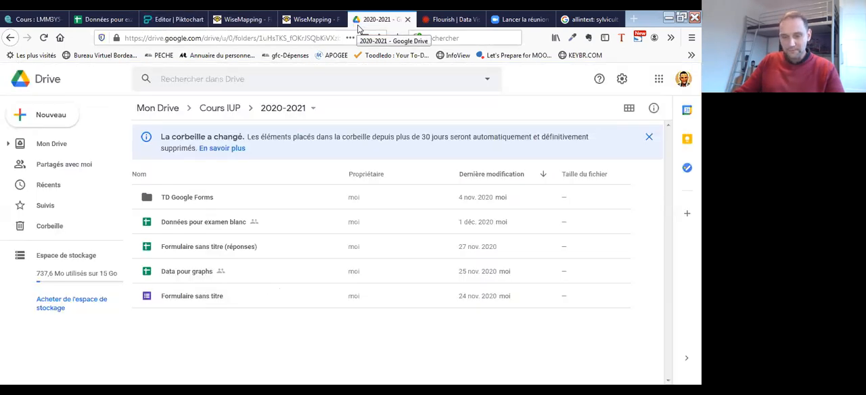
click(47, 115)
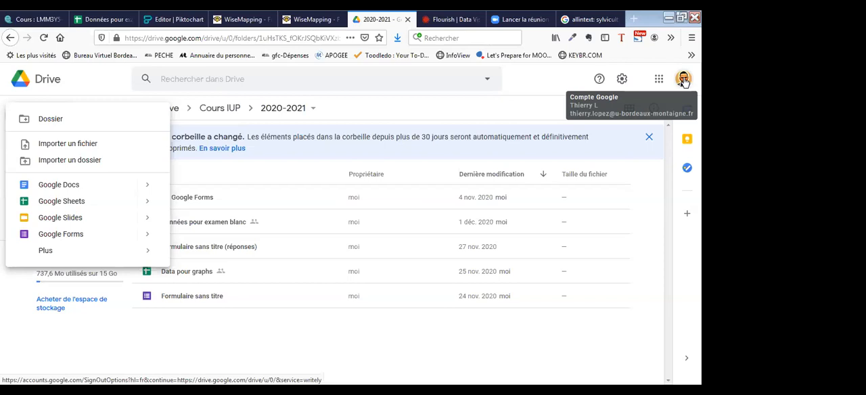
click(75, 234)
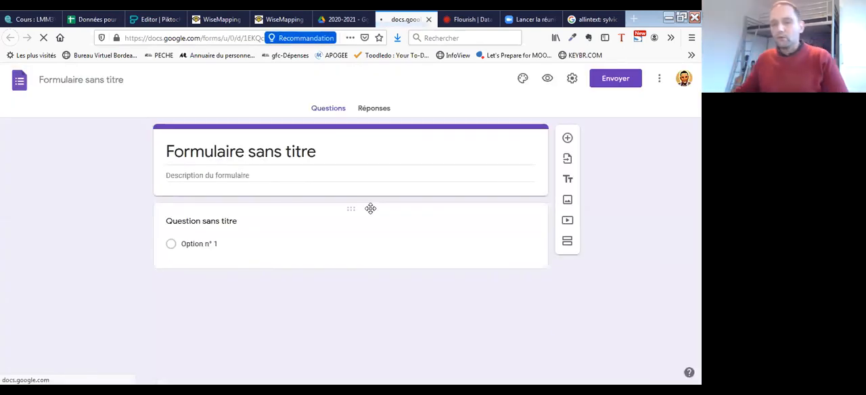
- Set the form's title to "Recensement Filière bois"
click(323, 151)
text(S)
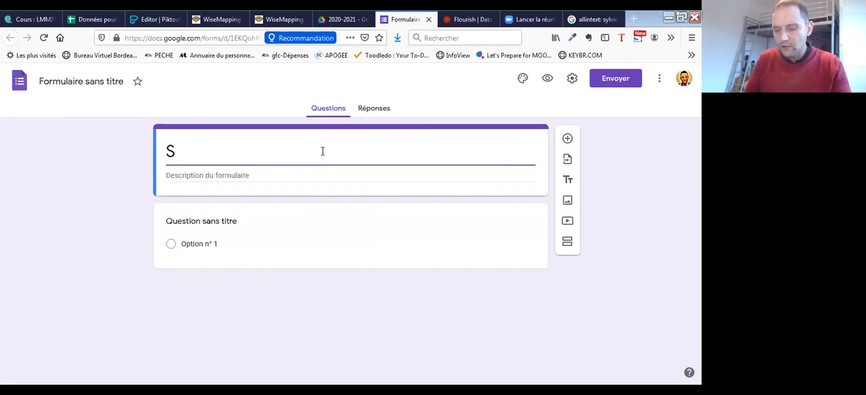
text(ylvit)
key(BackSpace)
key(BackSpace)
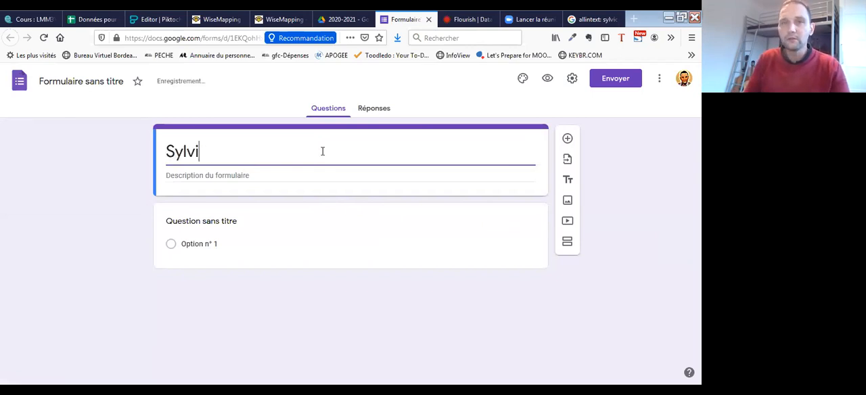
key(BackSpace)
key(BackSpace)
key(BackSpace)
key(BackSpace)
text(Etude)
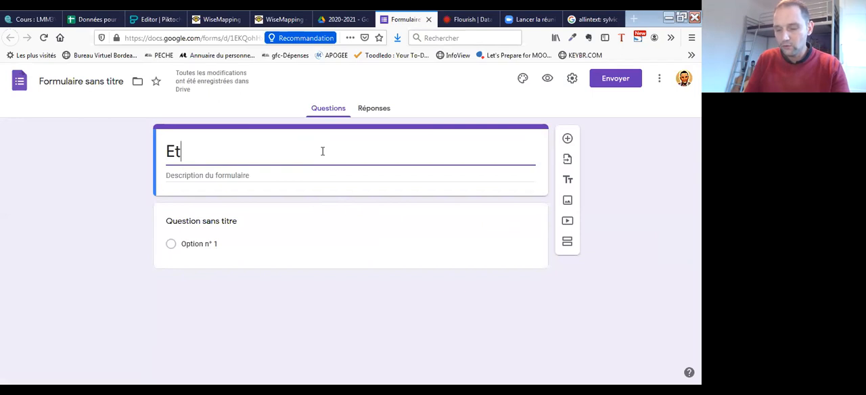
key(BackSpace)
key(BackSpace)
key(BackSpace)
text(Recensement)
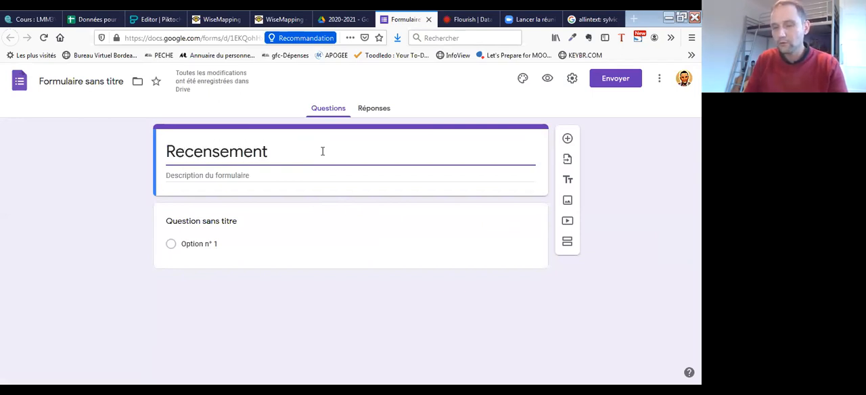
text( Fili)
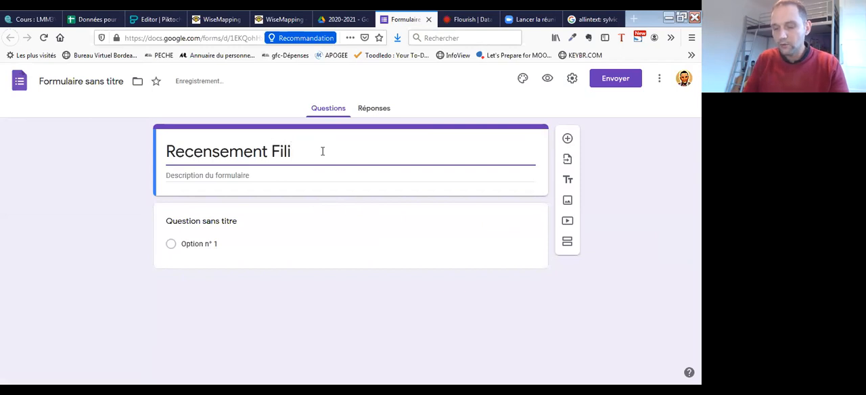
text(ère bois)
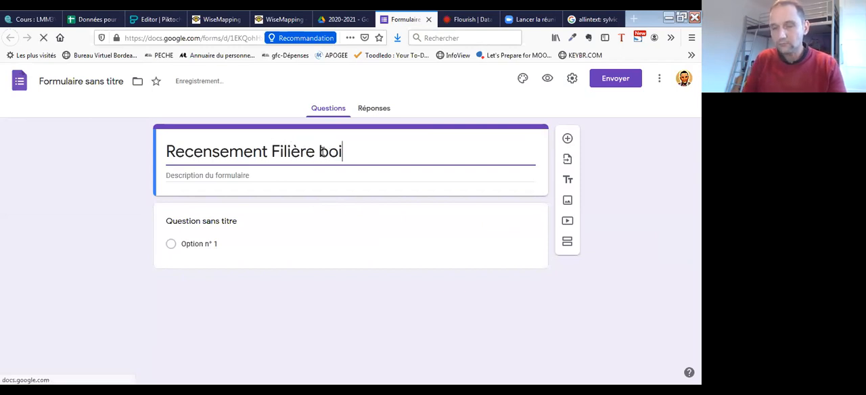
- Enter "Quel est votre nom ?" as the text of the form's first question
click(216, 225)
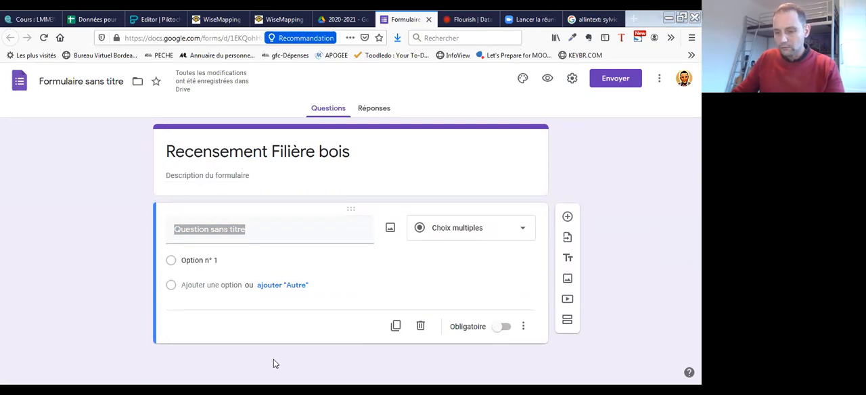
key(alt+Tab)
text(Quelq)
key(BackSpace)
text(est votre nom ?)
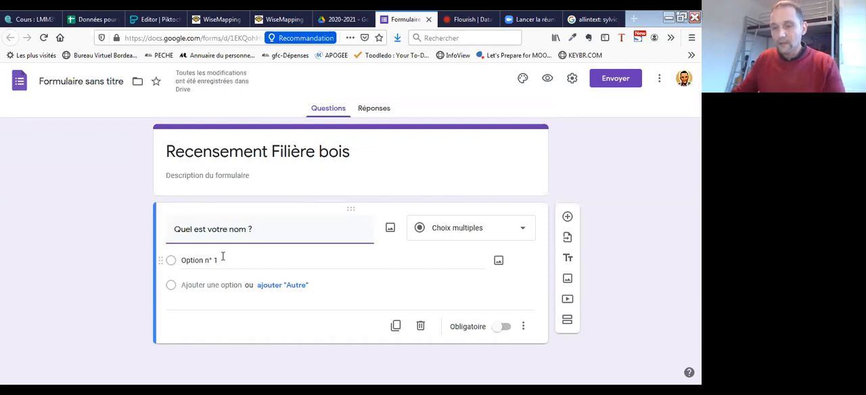
- Set the "Quel est votre nom ?" question to the "Réponse courte" type and make it mandatory
click(489, 229)
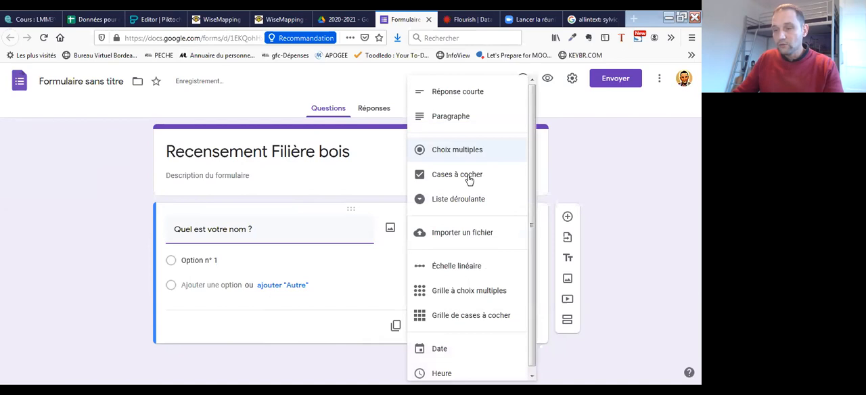
click(457, 96)
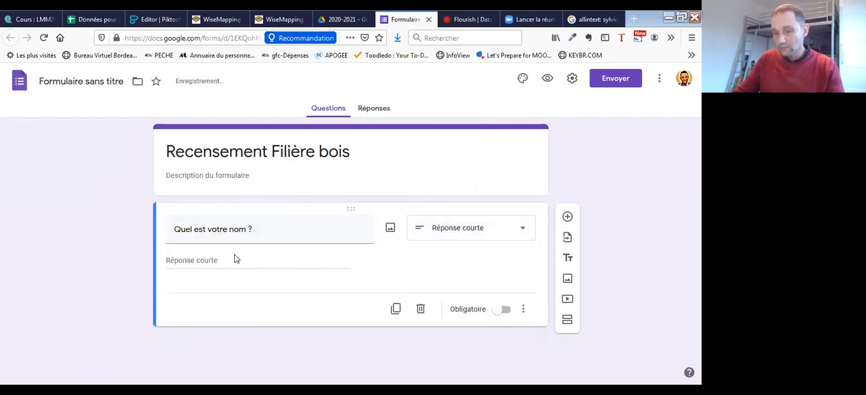
click(506, 311)
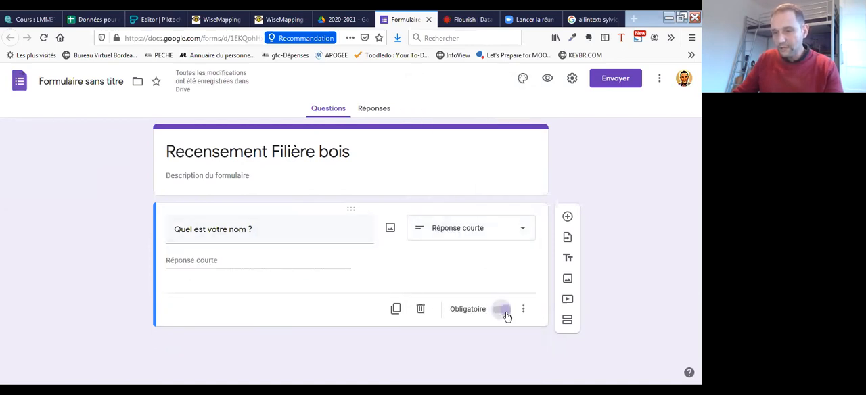
- Rename the form file as "Examen Blanc"
click(322, 154)
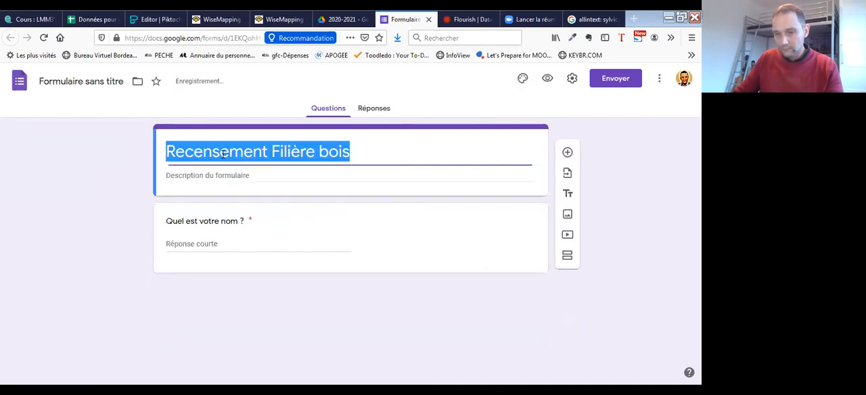
click(86, 80)
text(T)
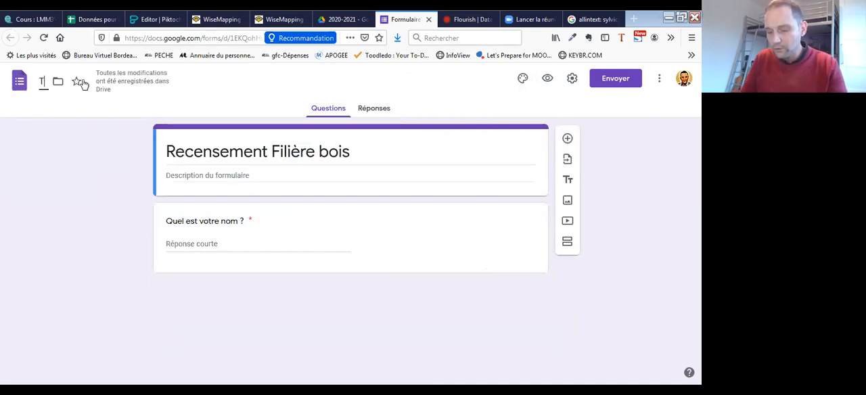
text(D Blanc)
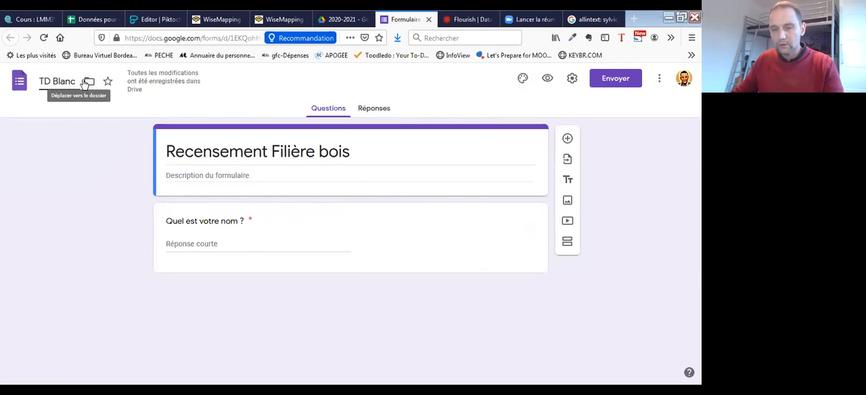
drag(51, 82, 39, 83)
text(Exam)
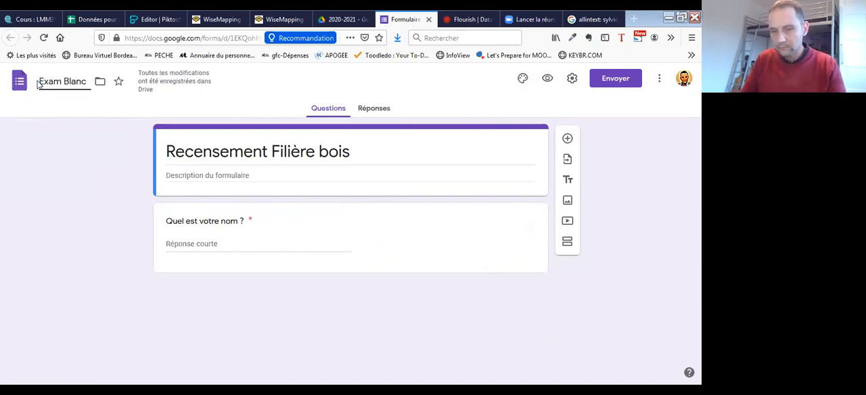
text(en)
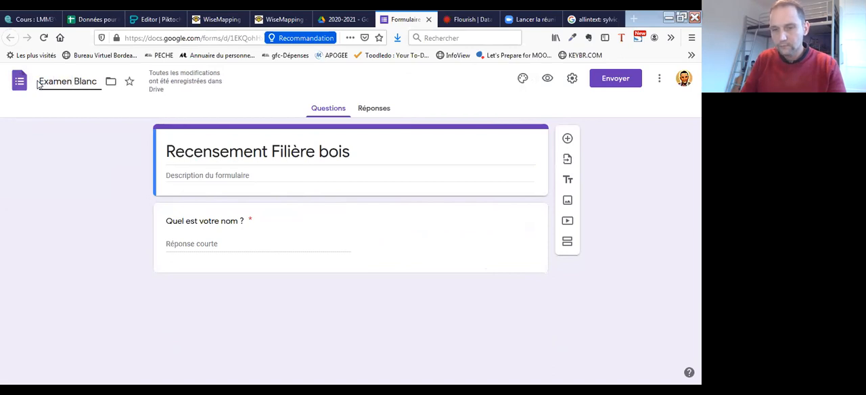
- Duplicate the "Quel est votre nom ?" question and set the copy's type to "Choix multiples"
click(224, 227)
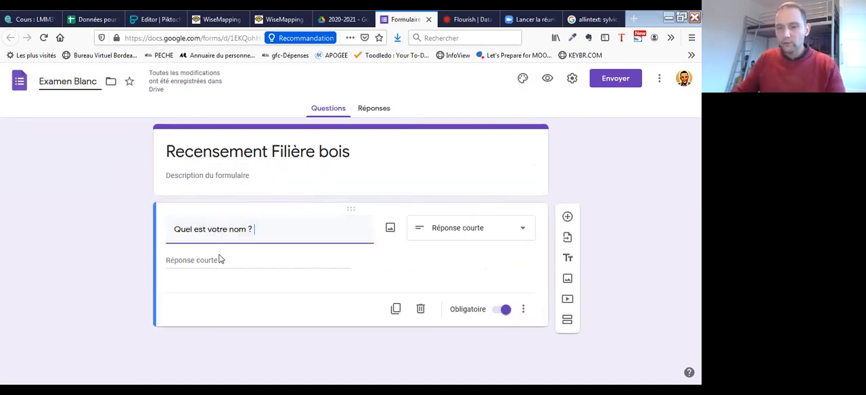
click(222, 261)
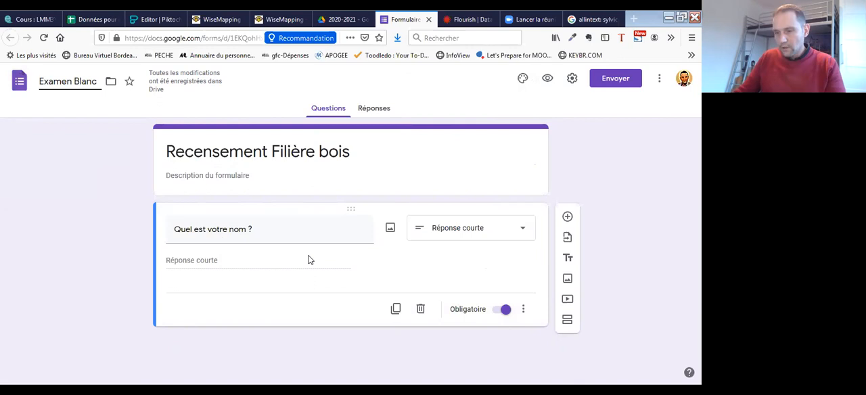
click(395, 310)
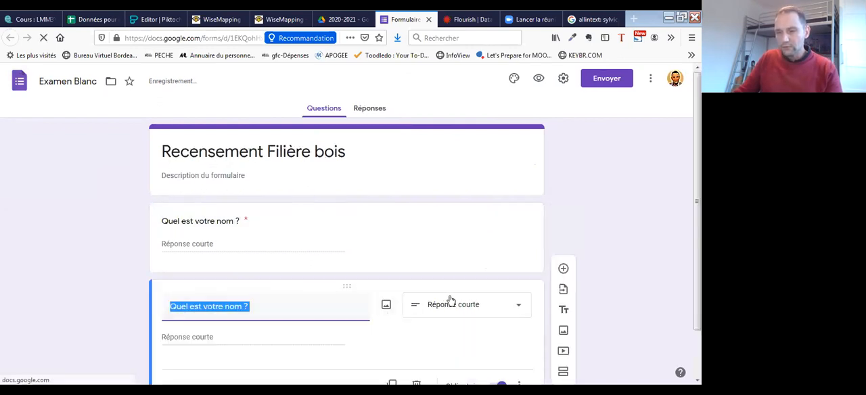
click(487, 304)
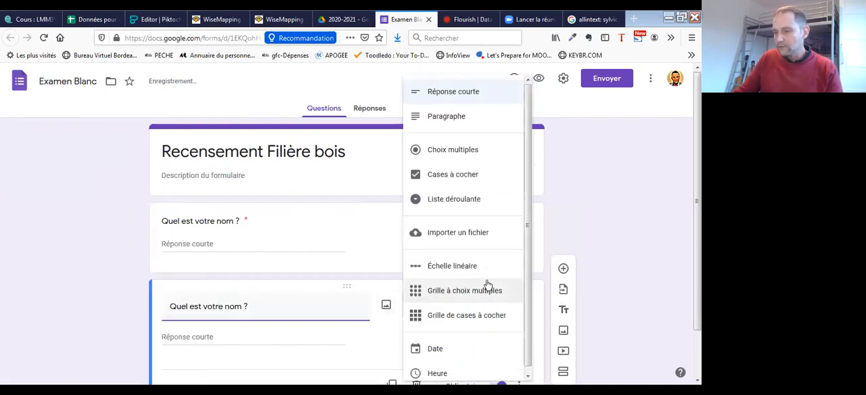
click(467, 146)
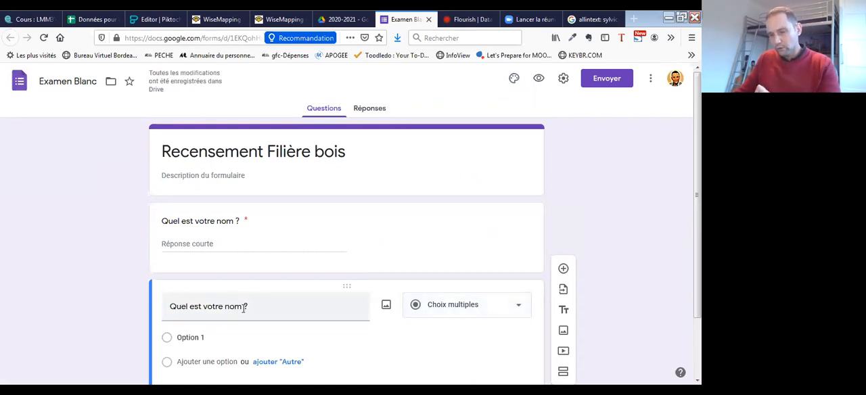
- Replace the second question's text with "Y-a-t-il des forêts exploitées dans votre Pays"
drag(252, 305, 171, 302)
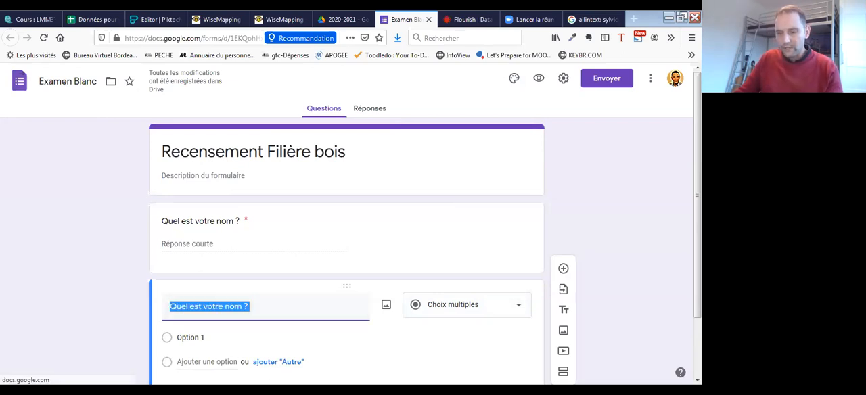
click(291, 390)
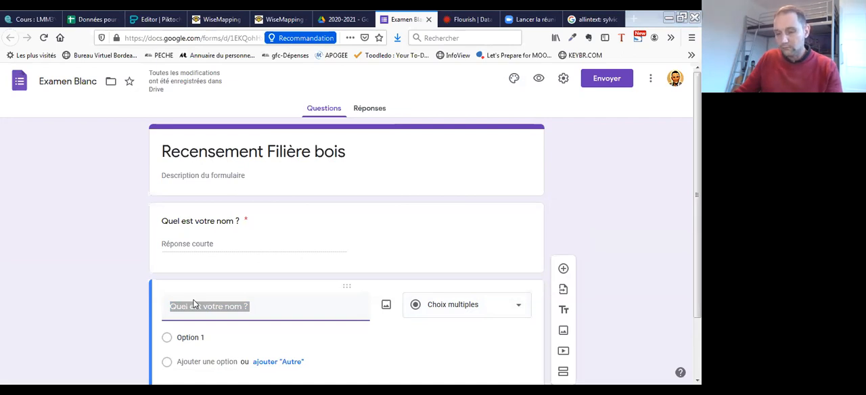
key(alt+Tab)
text(Y-a-t-il des forêts exploitées dans son Pays)
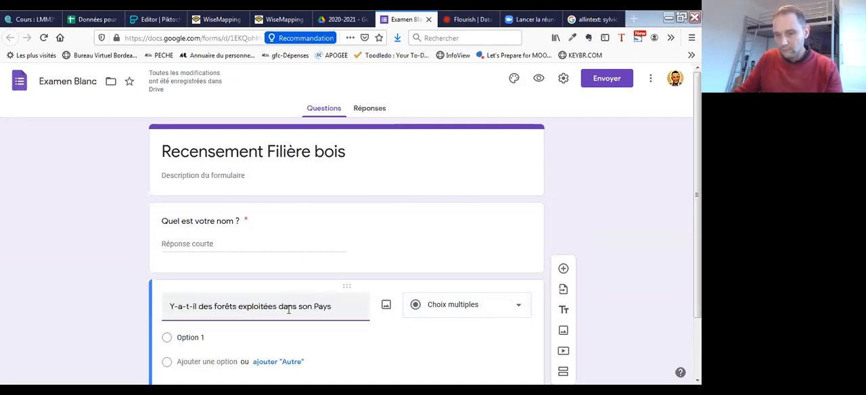
double_click(305, 306)
text(votre)
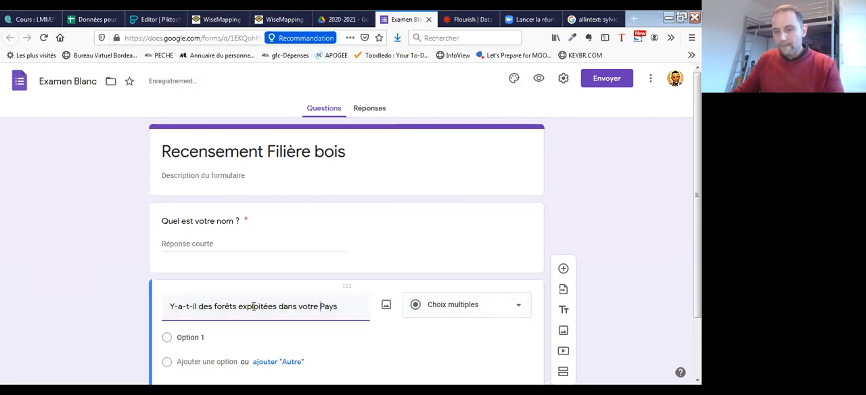
- Add "Oui" and "Non" as answers to the exploited forests question, keeping the "Choix multiples" type
click(204, 339)
text(Oui)
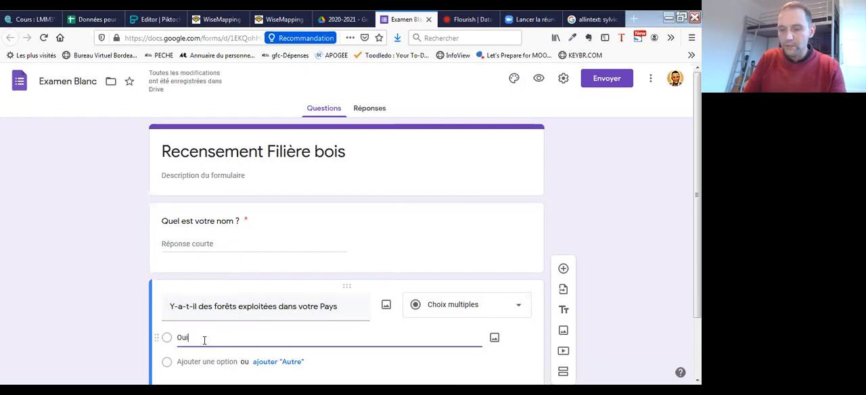
click(212, 374)
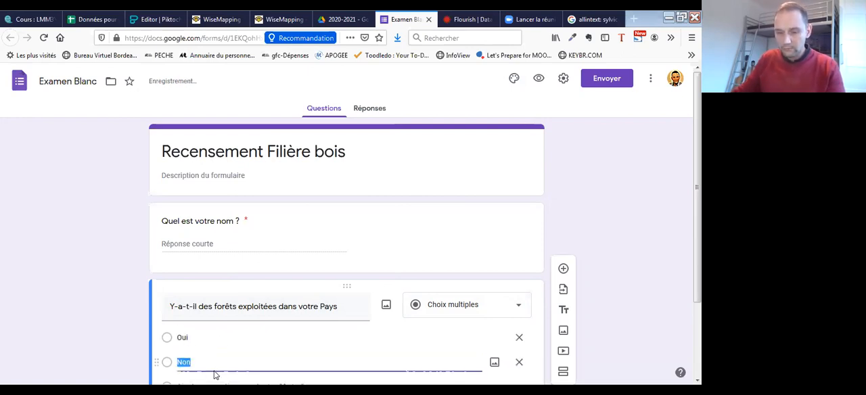
scroll(301, 314, down, 2)
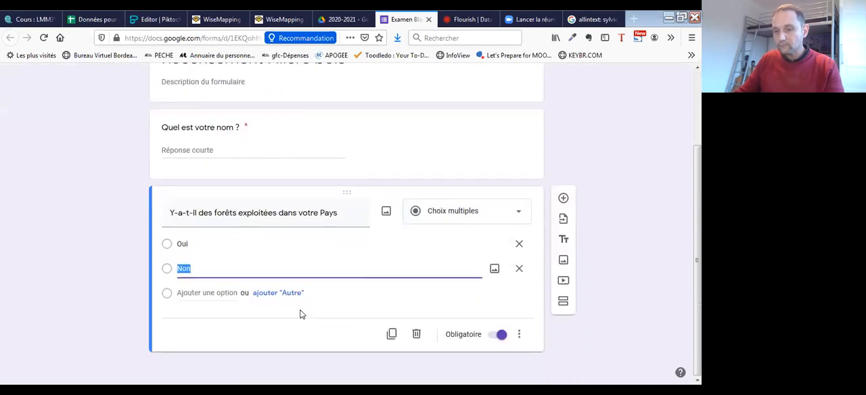
click(512, 216)
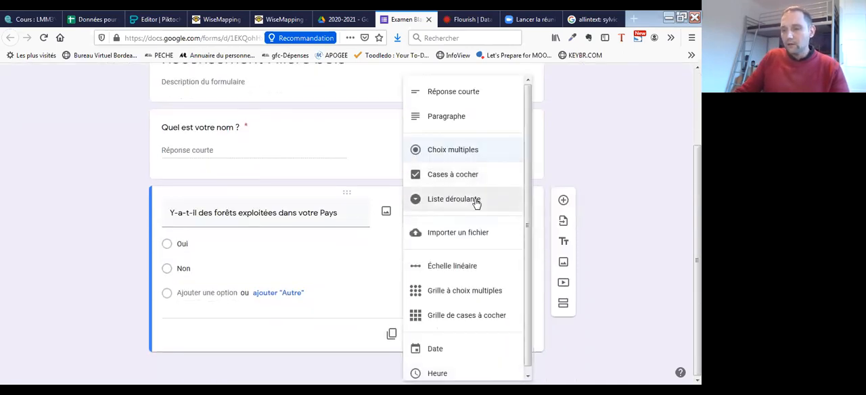
click(458, 158)
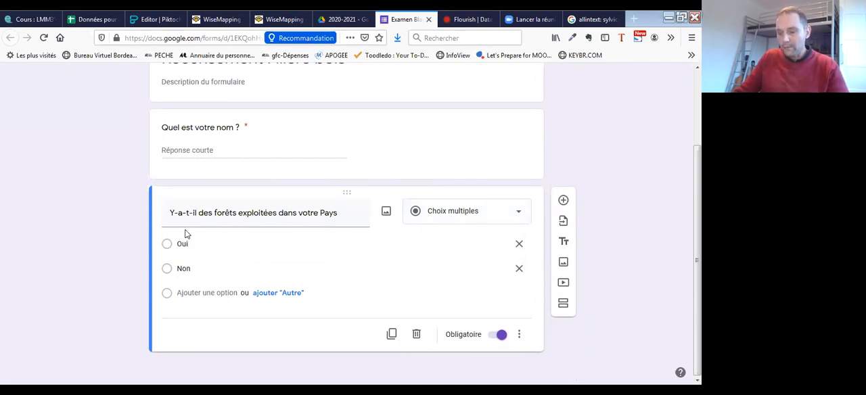
- Duplicate the exploited forests question and change the copy's text to "Quel type de forêt peut-on trouver dans votre pays ?"
click(391, 338)
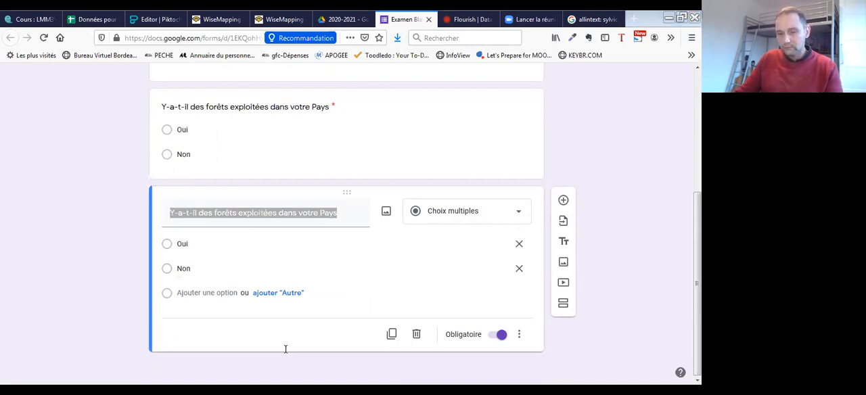
key(alt+Tab)
text(Quel type de forêt peut-on y trouver)
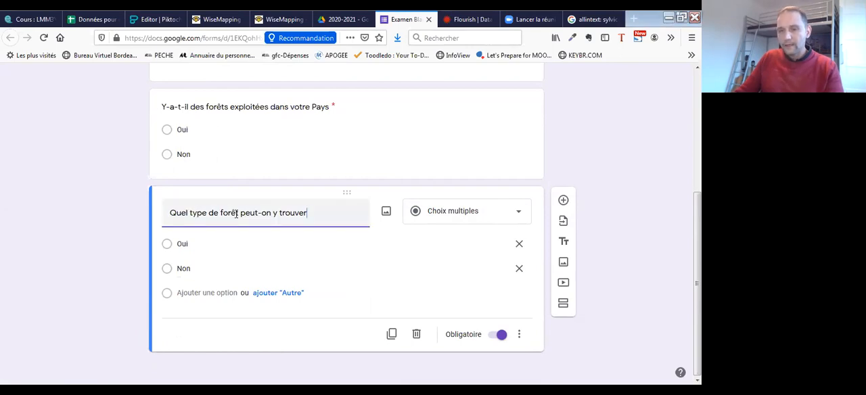
drag(274, 213, 321, 213)
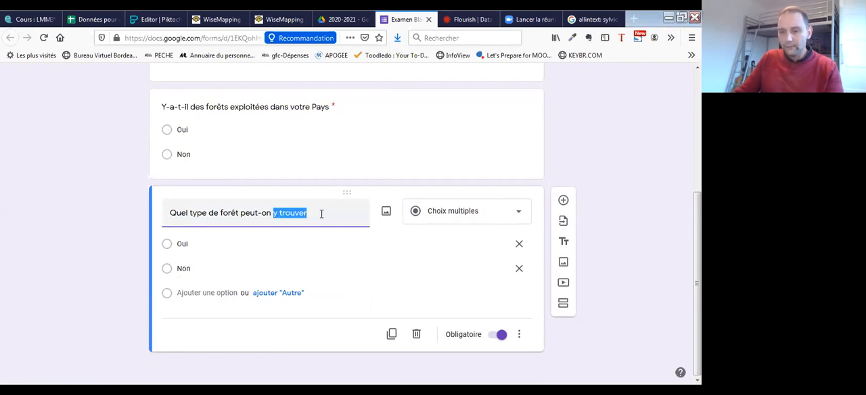
text(t)
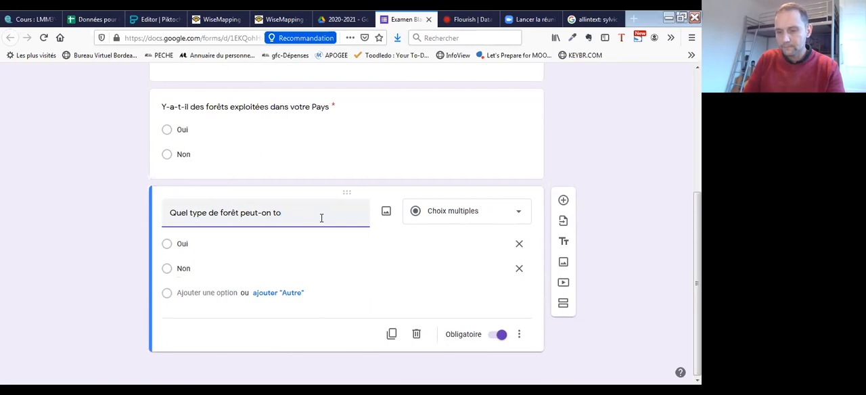
text(rouver dan)
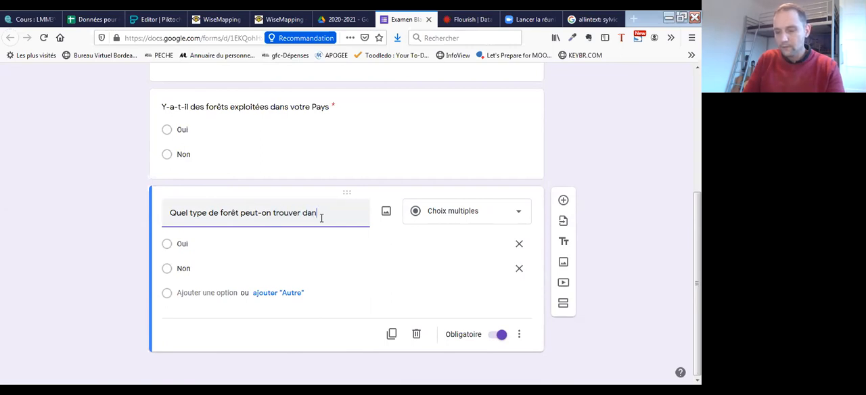
text(s votre pays?)
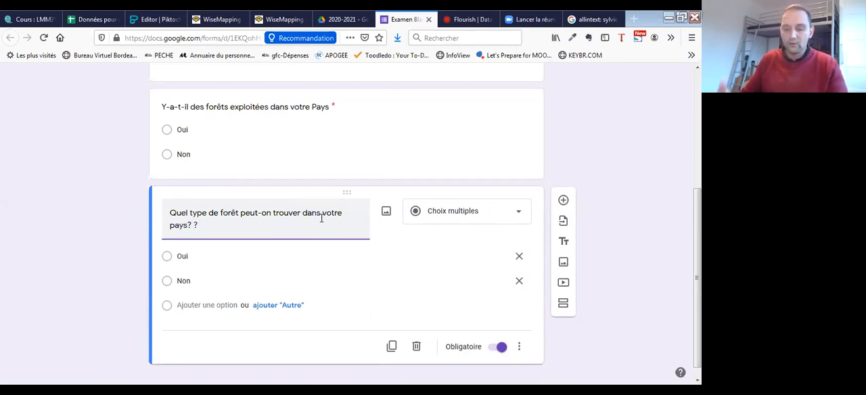
click(194, 225)
key(BackSpace)
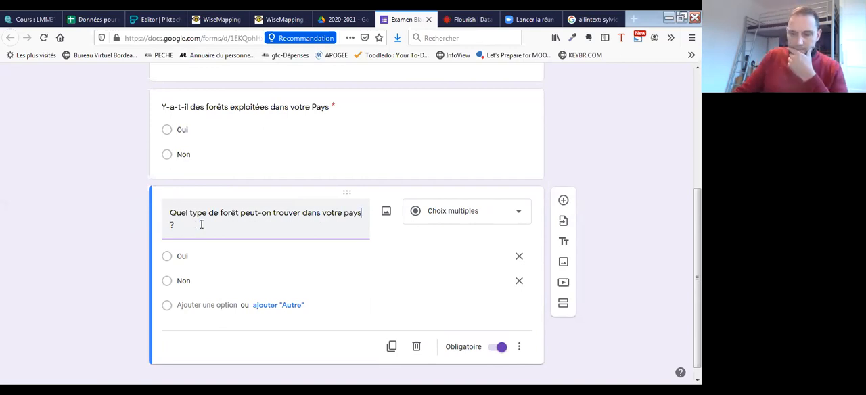
- Set the forest type question to "Cases à cocher" with the options "Résineux", "Feuillux" and "Autre"
click(479, 217)
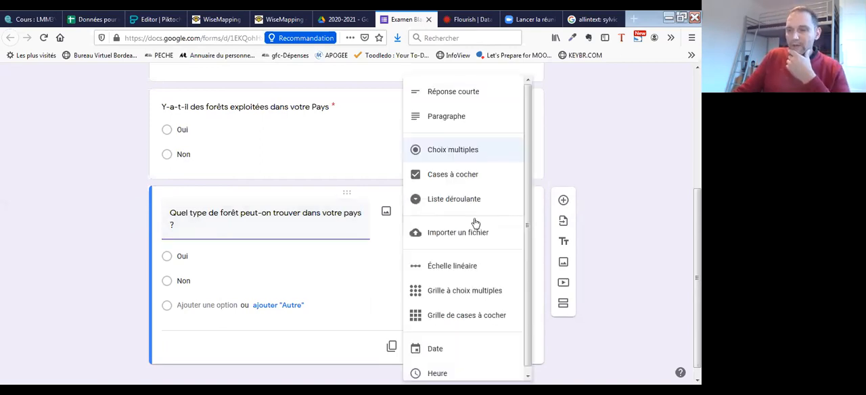
click(461, 177)
double_click(193, 259)
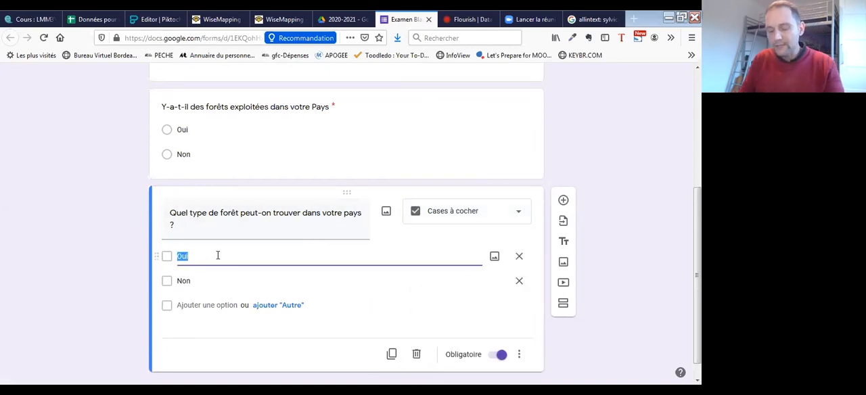
text(Ré)
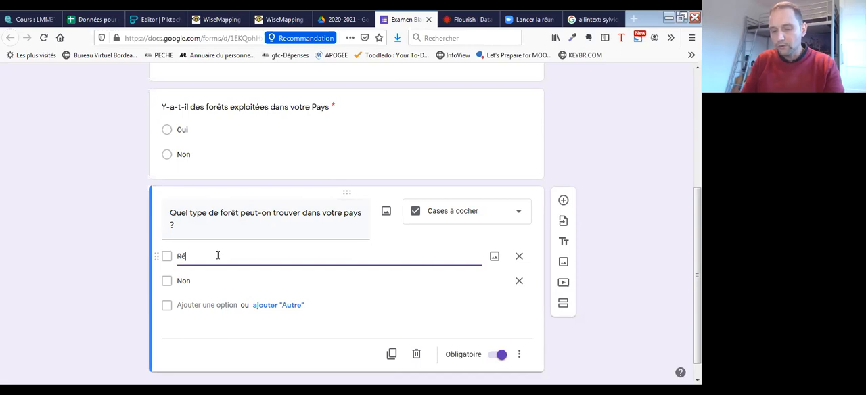
text(sineux)
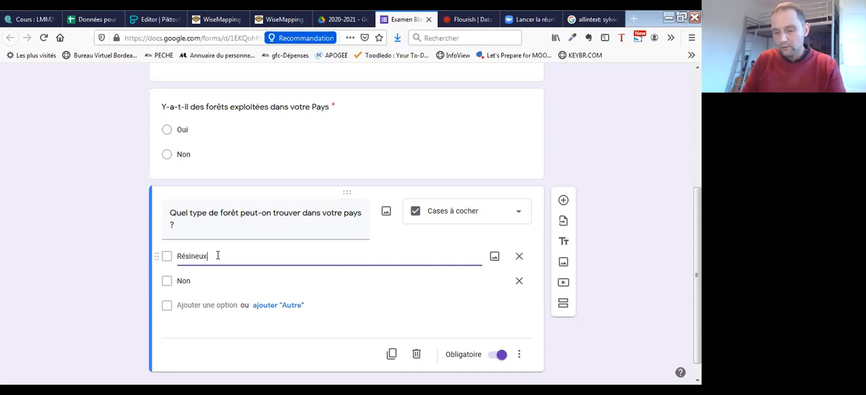
double_click(204, 284)
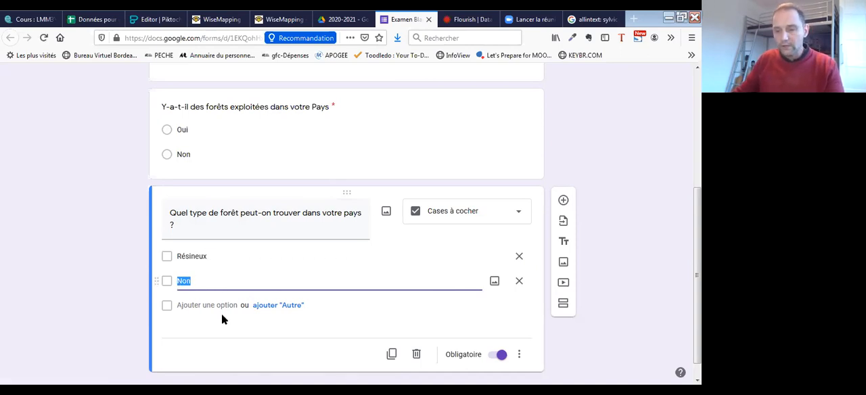
key(alt+Tab)
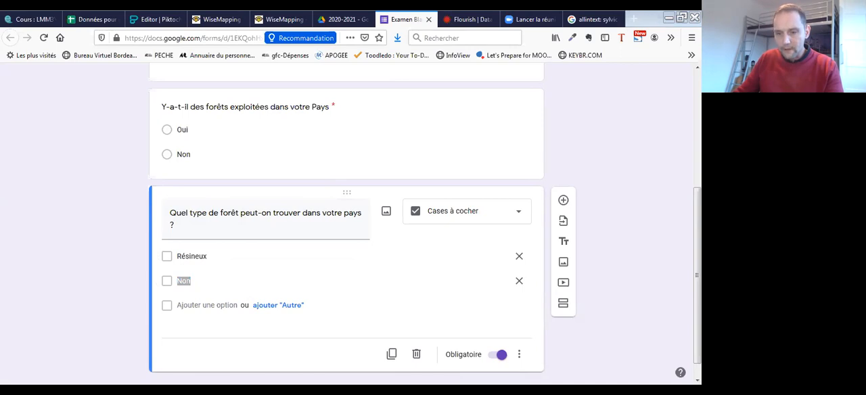
key(alt+Tab)
text(Feuill)
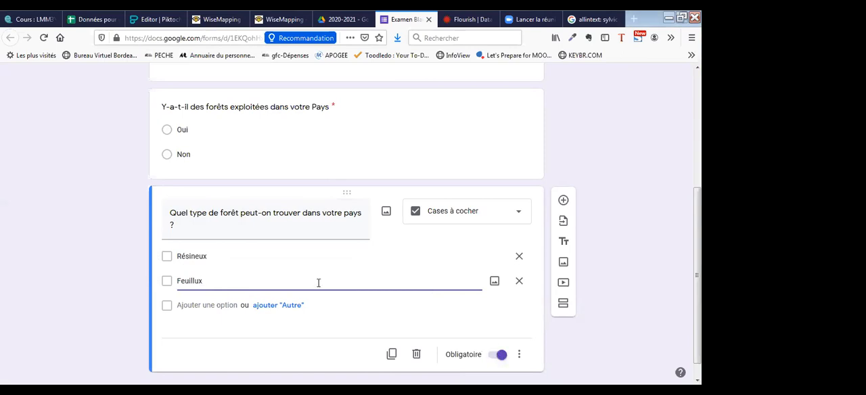
click(276, 309)
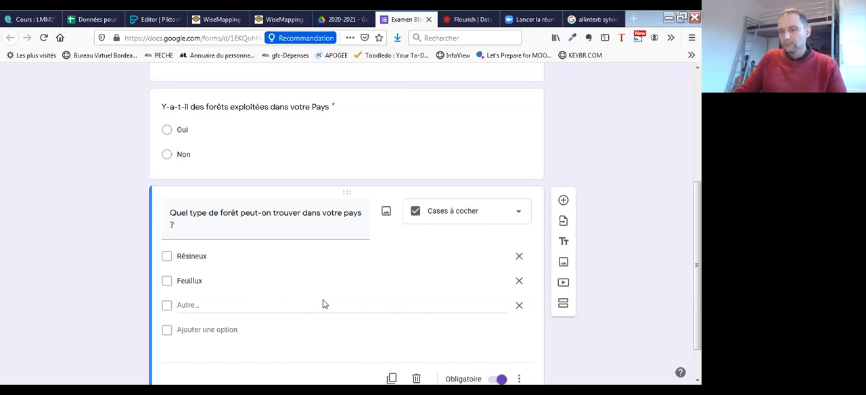
- Duplicate the forest type question and set the copy's type to "Paragraphe"
scroll(254, 301, down, 1)
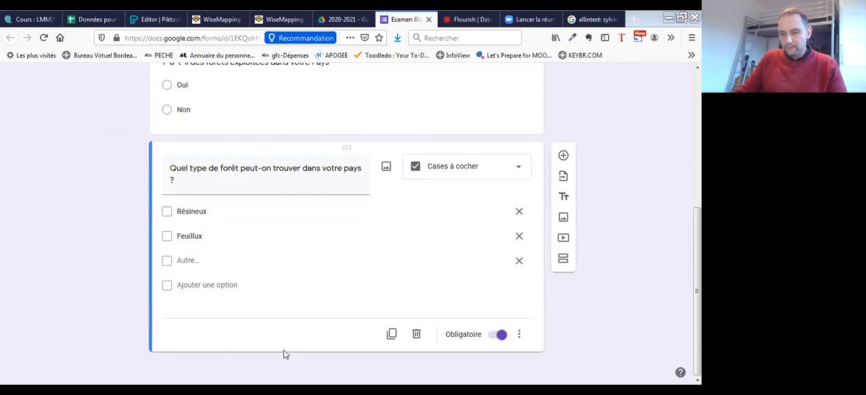
click(392, 334)
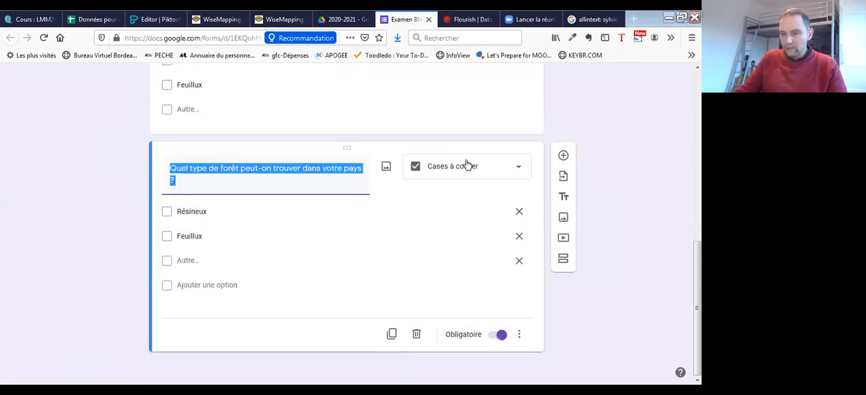
click(466, 167)
click(455, 115)
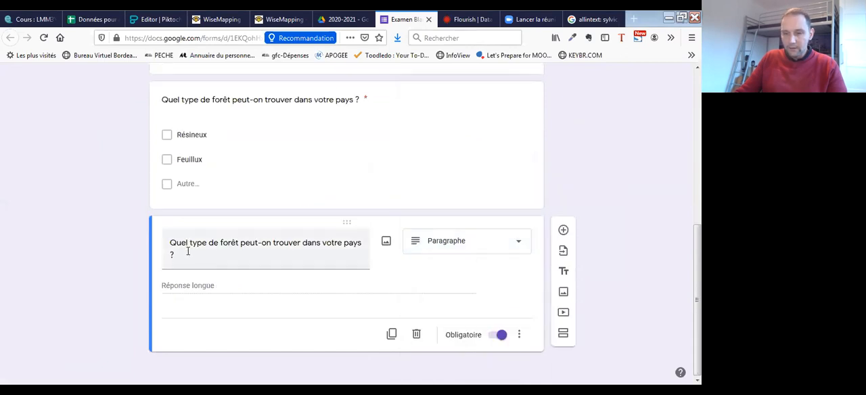
- Change the paragraph question's text to "Avez des observations à apporter ?" and make it optional
drag(169, 242, 173, 255)
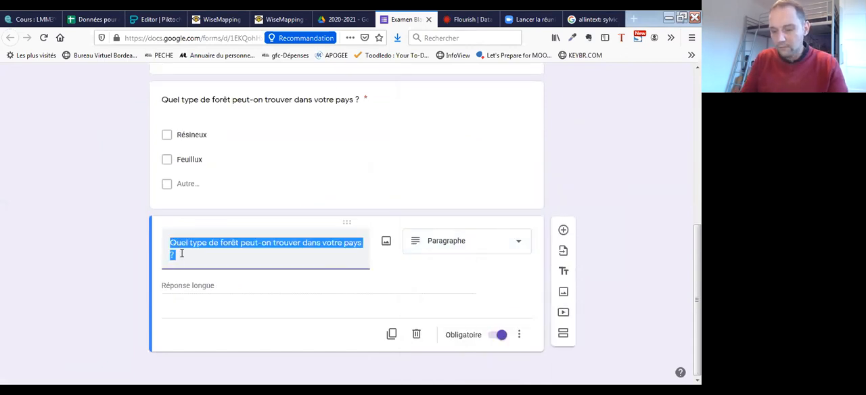
text(Autiez-cou)
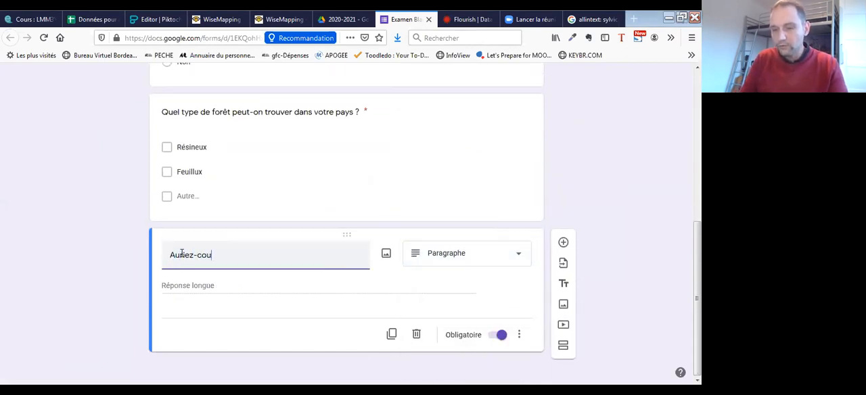
key(BackSpace)
key(BackSpace)
key(BackSpace)
key(BackSpace)
text(vez des )
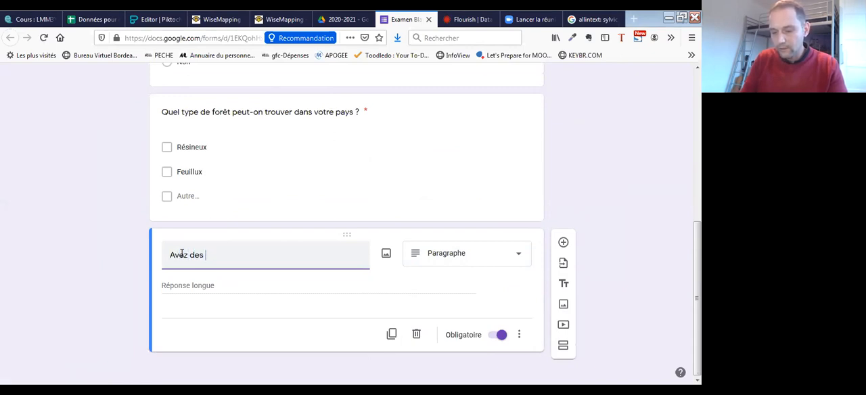
text(observations à app)
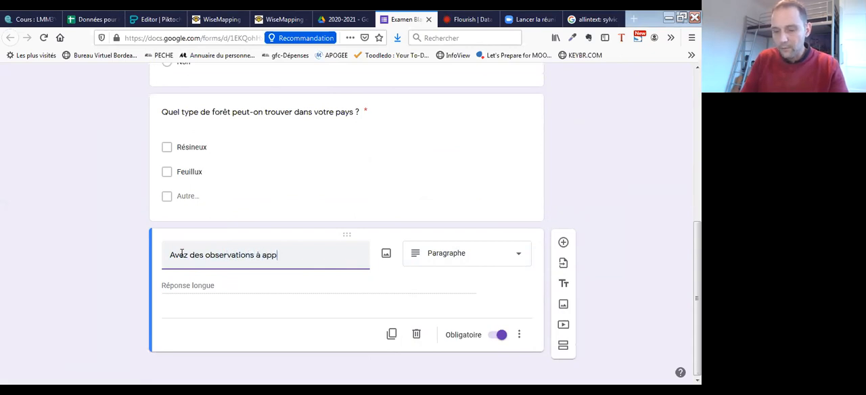
text(orter ?)
click(498, 334)
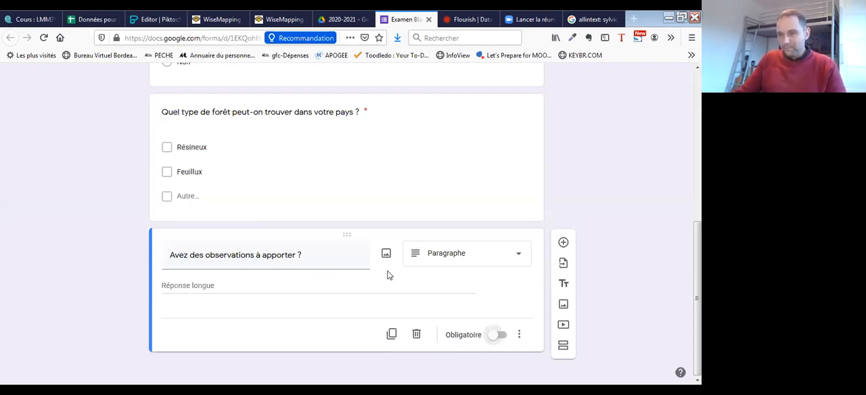
- Preview the finished form and look through its questions down to the end
scroll(388, 273, up, 5)
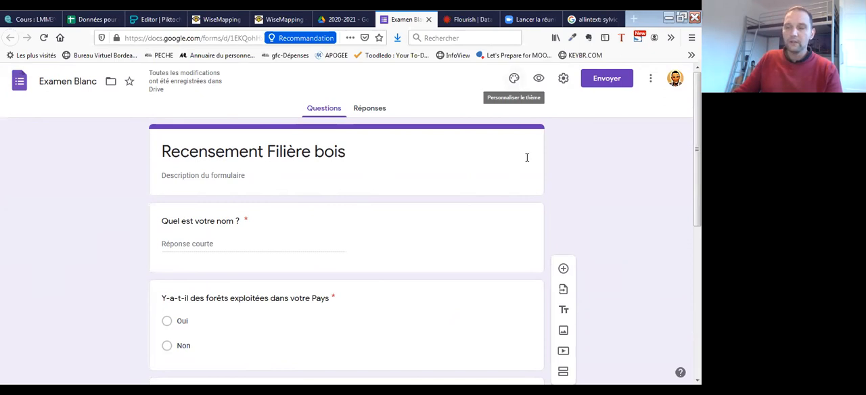
click(539, 80)
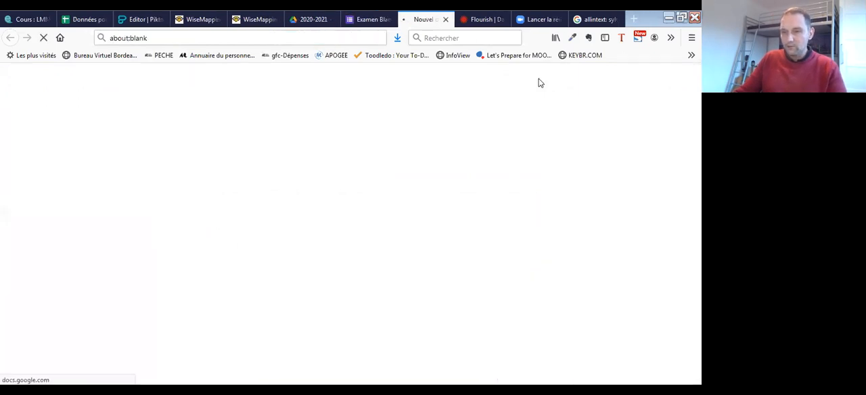
scroll(481, 211, down, 3)
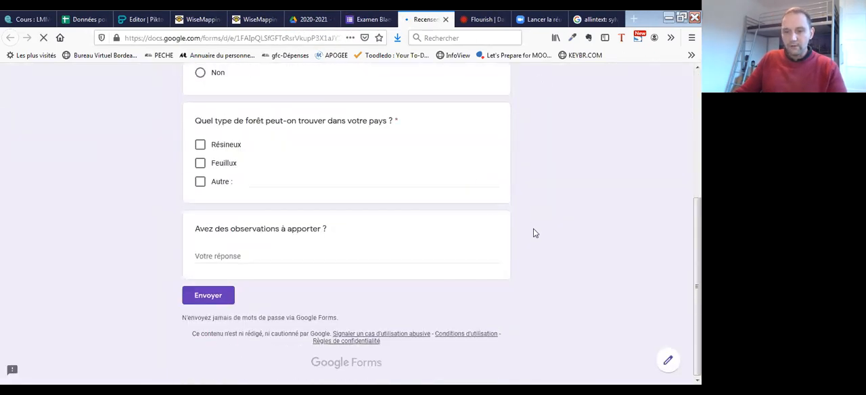
scroll(488, 210, up, 3)
scroll(487, 209, down, 3)
scroll(478, 209, up, 3)
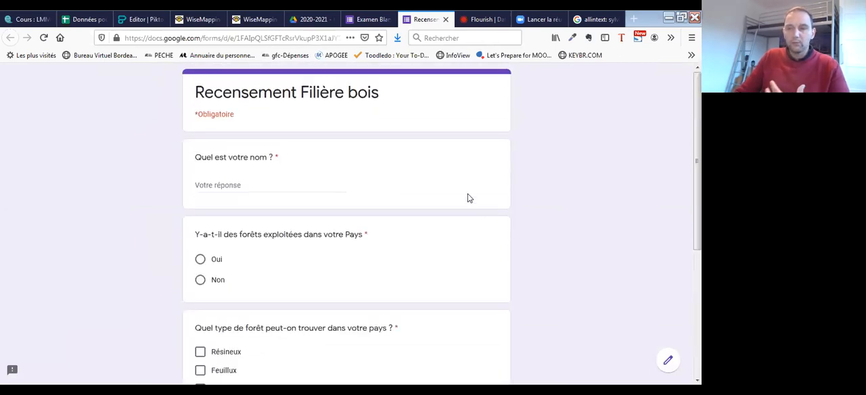
- Return to the form editor and insert the green clover image from the "Illustrations" themes as the form's header
click(369, 19)
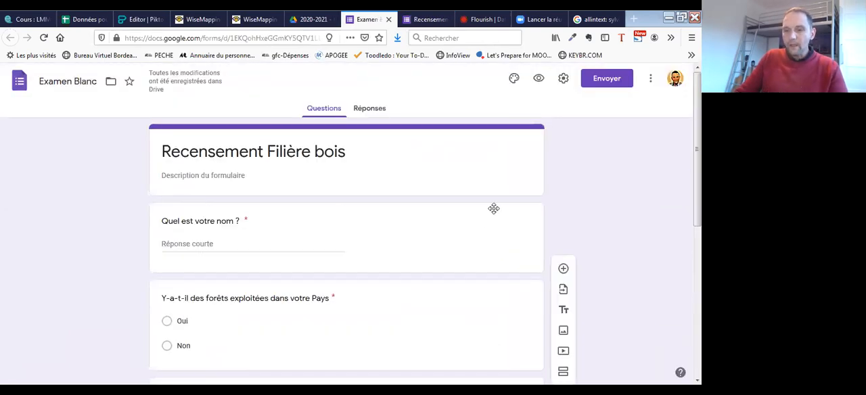
click(514, 78)
click(617, 184)
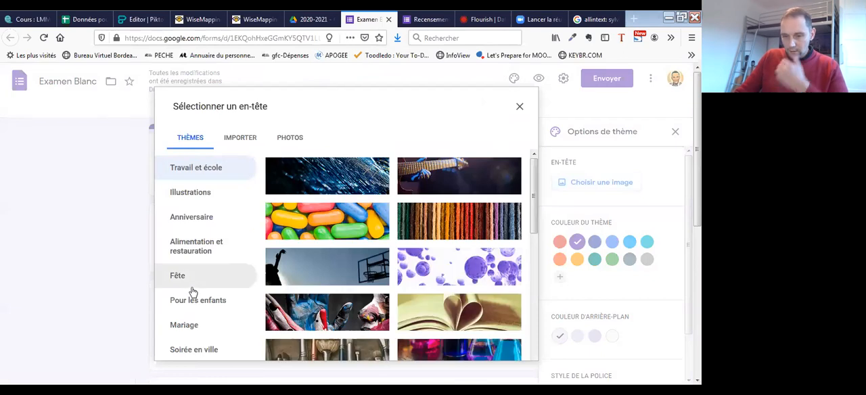
scroll(209, 236, down, 4)
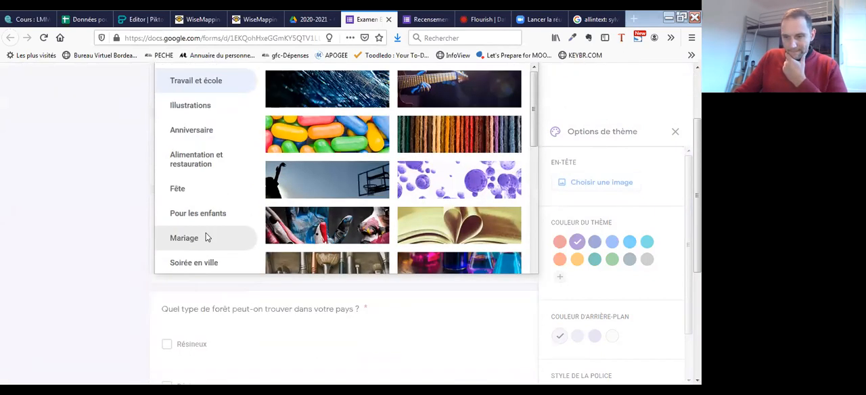
scroll(209, 216, up, 4)
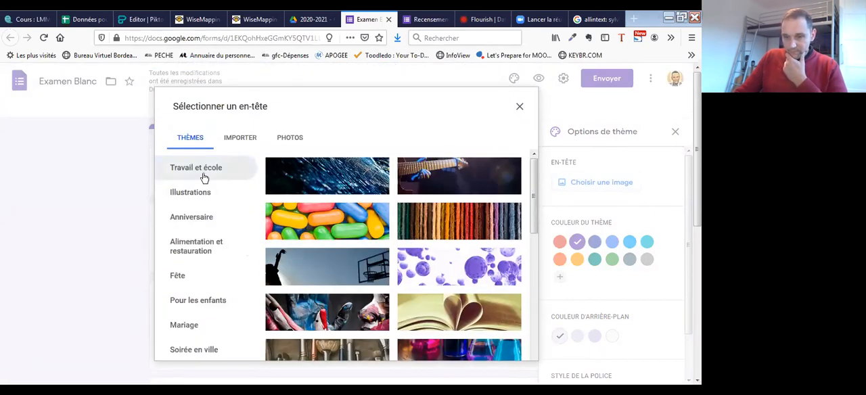
click(202, 193)
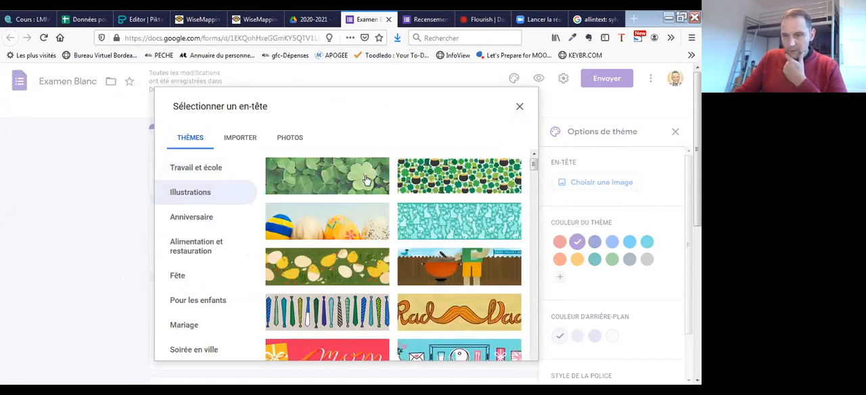
click(361, 182)
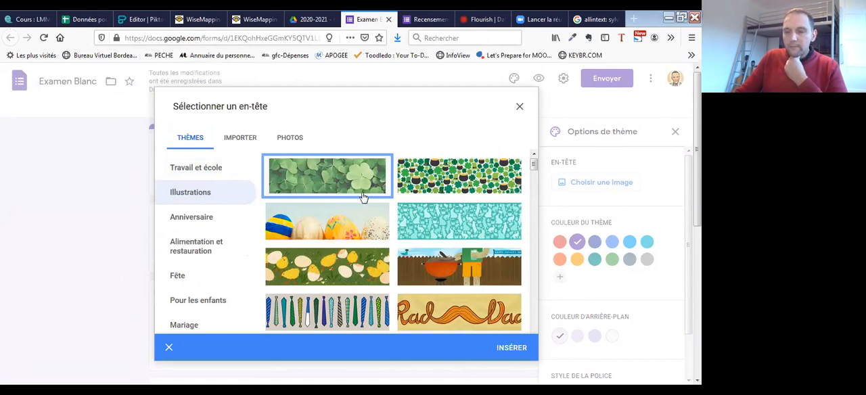
click(510, 349)
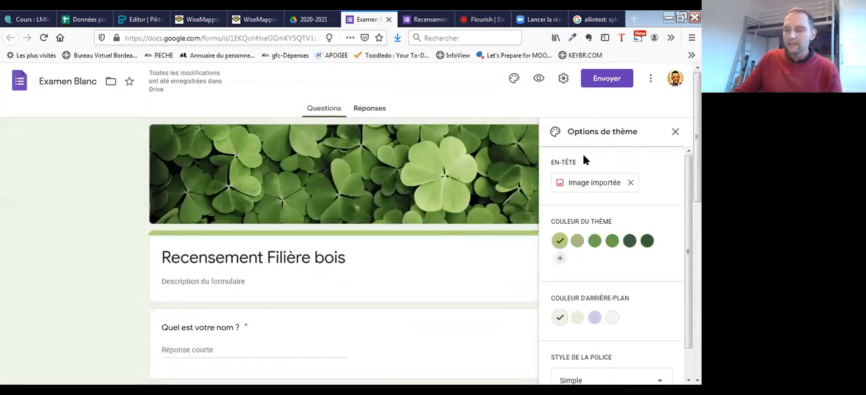
- Check the new theme in the editor, then reload the form preview and look through it down to the end
scroll(202, 237, down, 1)
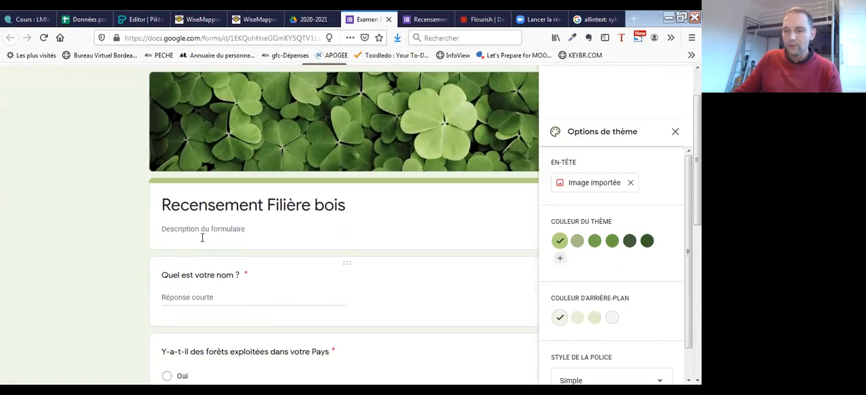
scroll(406, 236, up, 1)
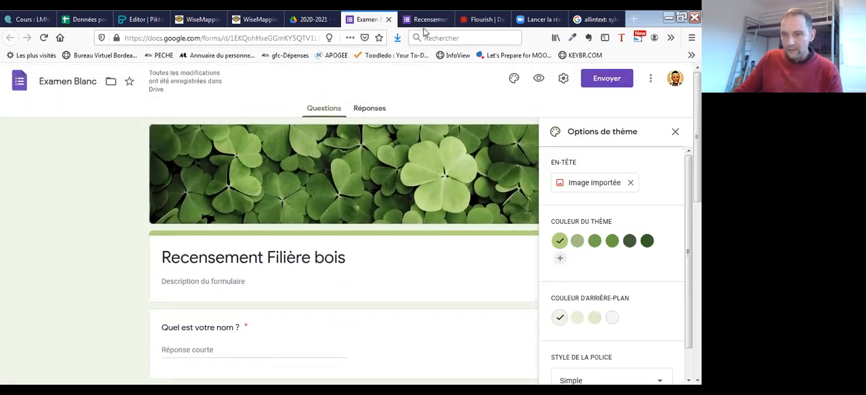
click(426, 20)
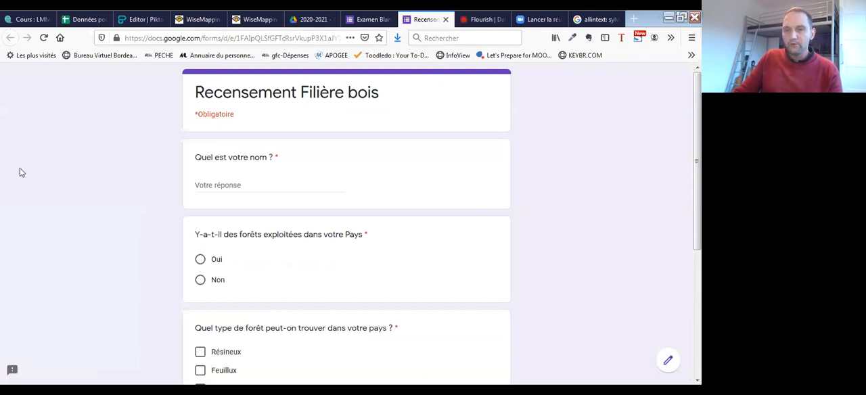
click(43, 38)
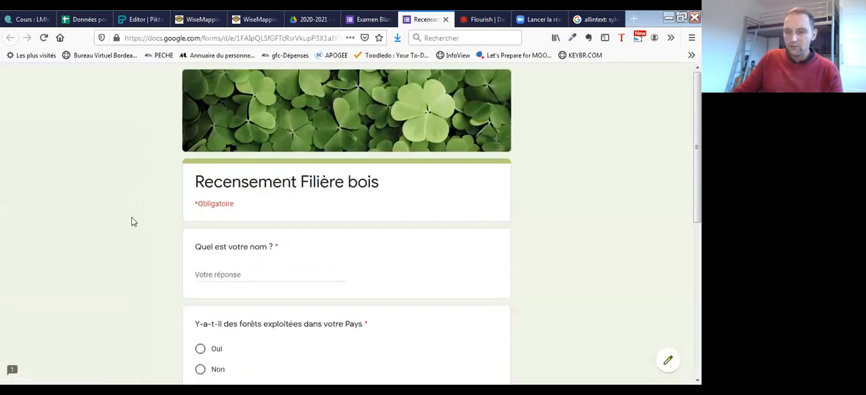
scroll(549, 248, down, 3)
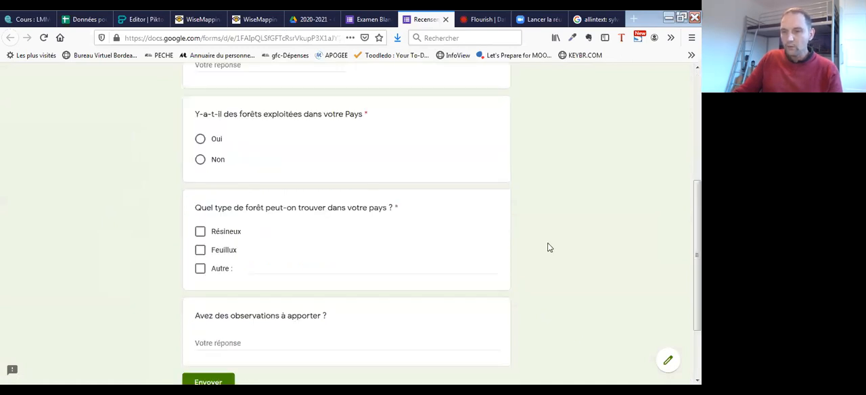
scroll(521, 246, down, 2)
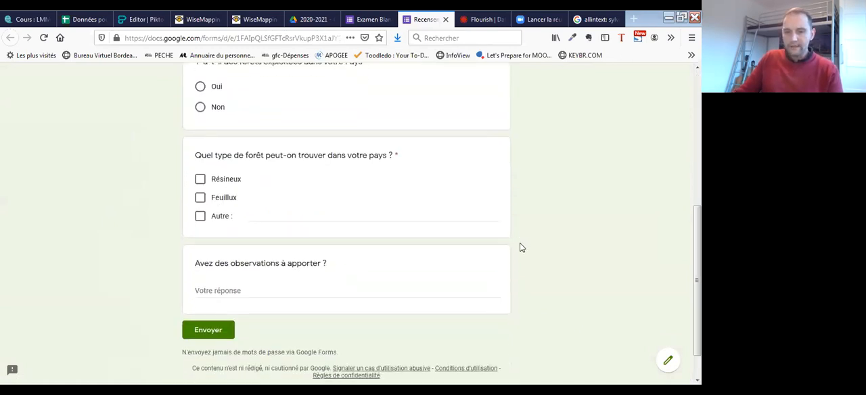
- Go back to the form editor and compare its questions and responses sections
click(353, 23)
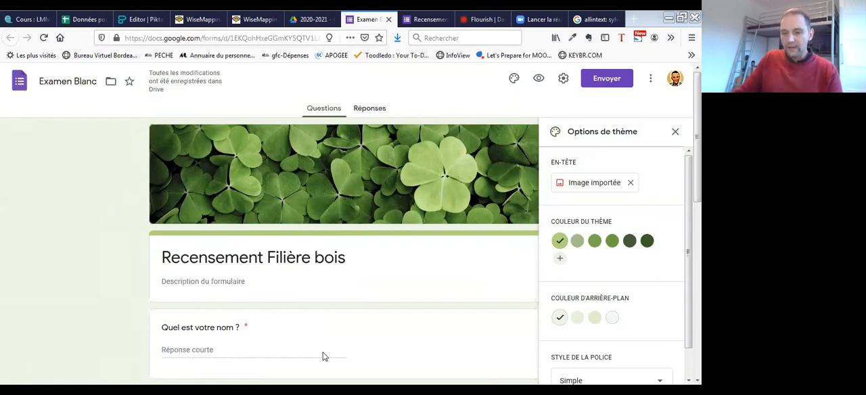
click(365, 110)
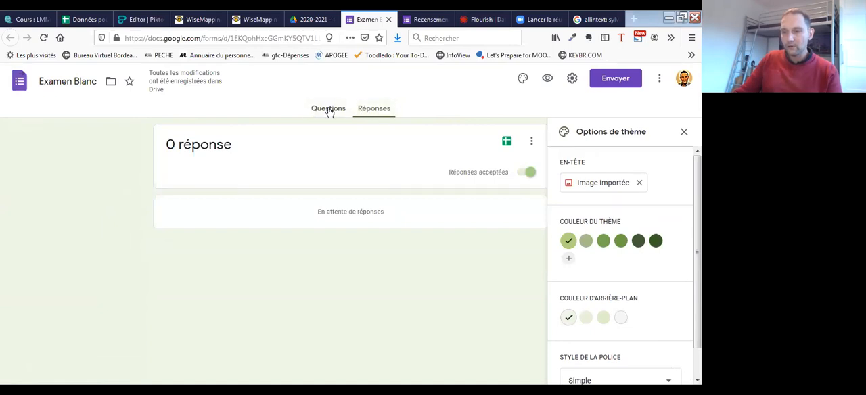
click(329, 109)
click(372, 110)
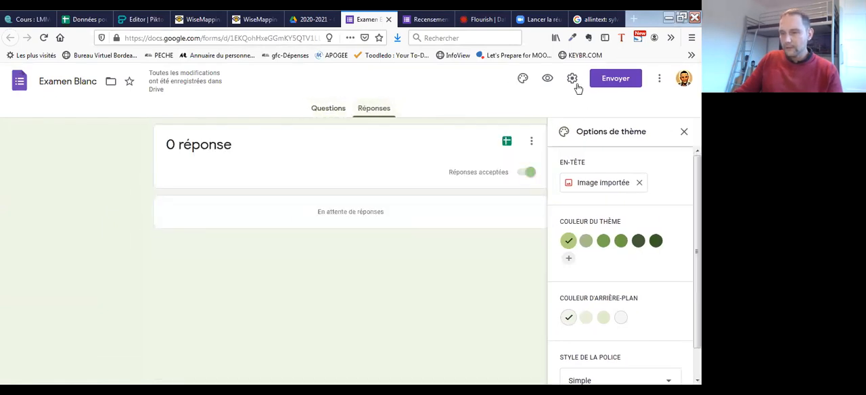
- In the form's presentation settings, set the confirmation message to "Merci de votre contribution, nous vous tiendrons informés des résultats !"
click(571, 80)
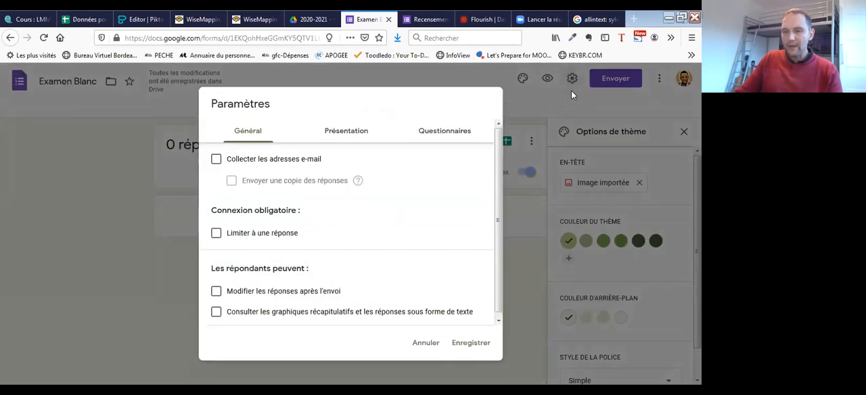
click(356, 133)
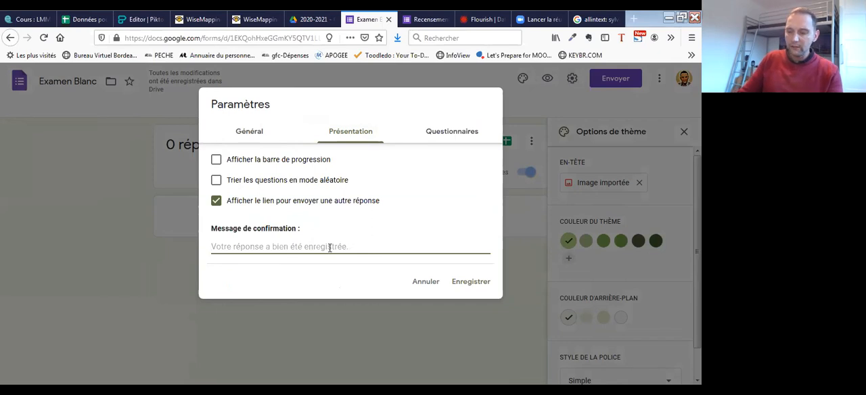
text(MErc)
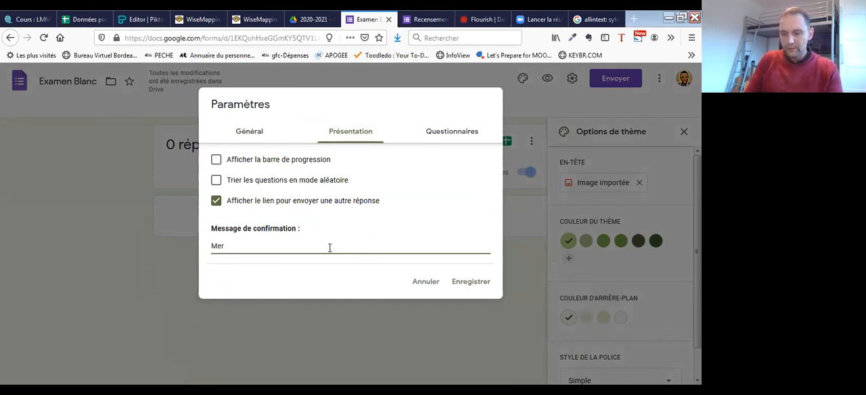
text(i de votre contribution )
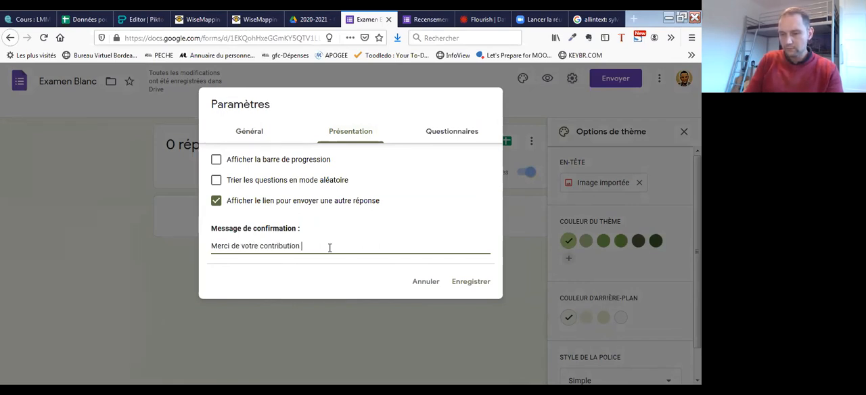
text(nous vous tiendrons informés des)
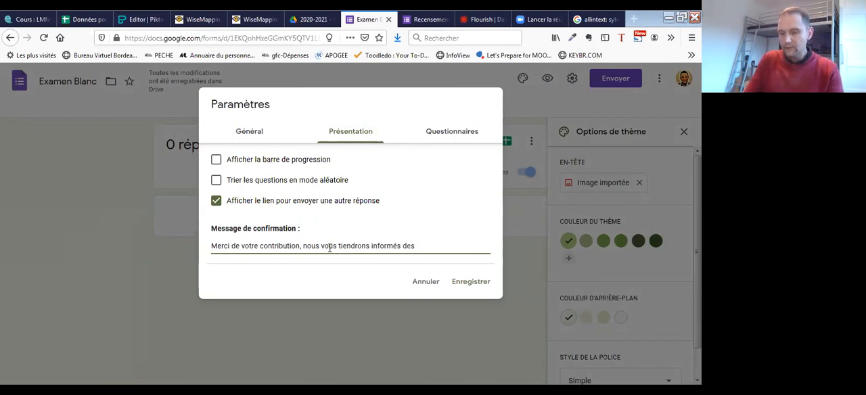
key(BackSpace)
key(BackSpace)
key(BackSpace)
key(BackSpace)
key(BackSpace)
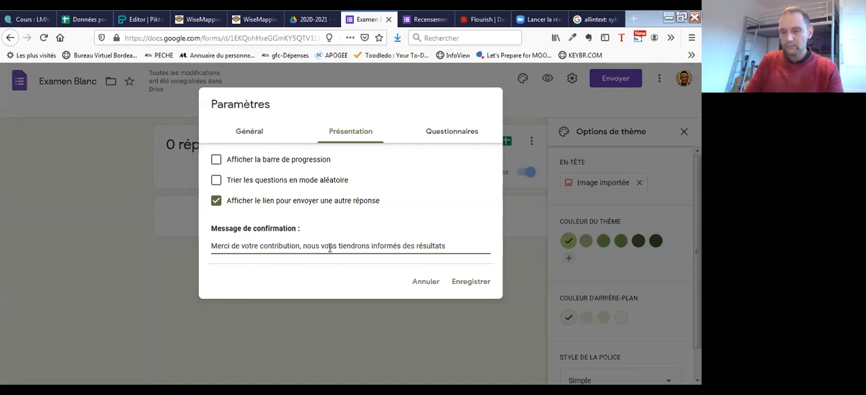
text(!)
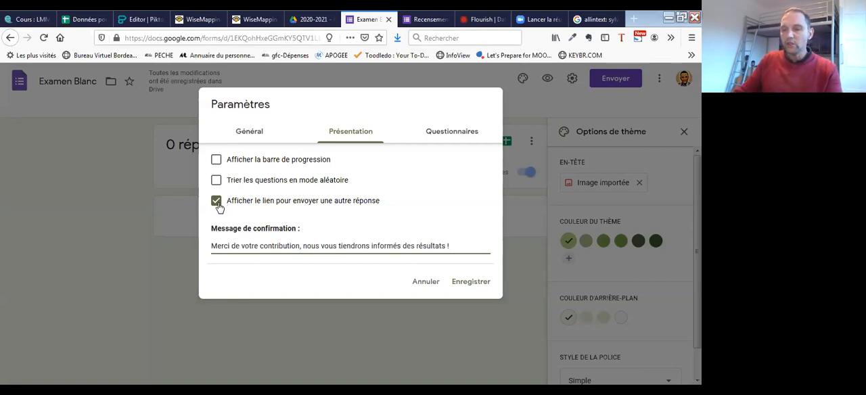
- Disable the link for sending another response, review the general settings and save the form's settings
click(217, 203)
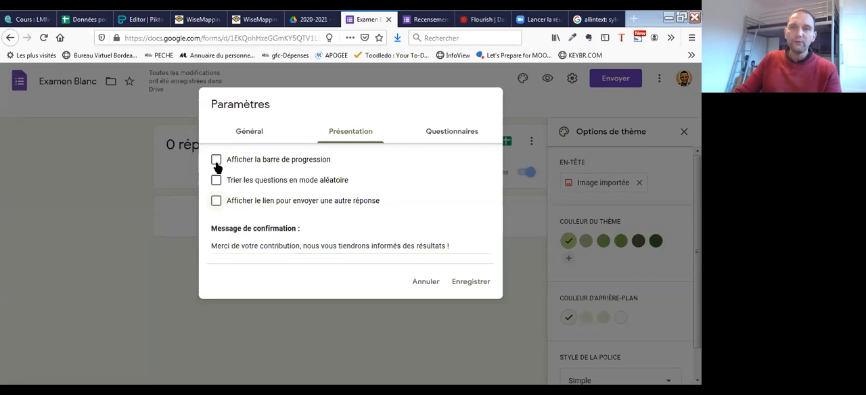
click(248, 136)
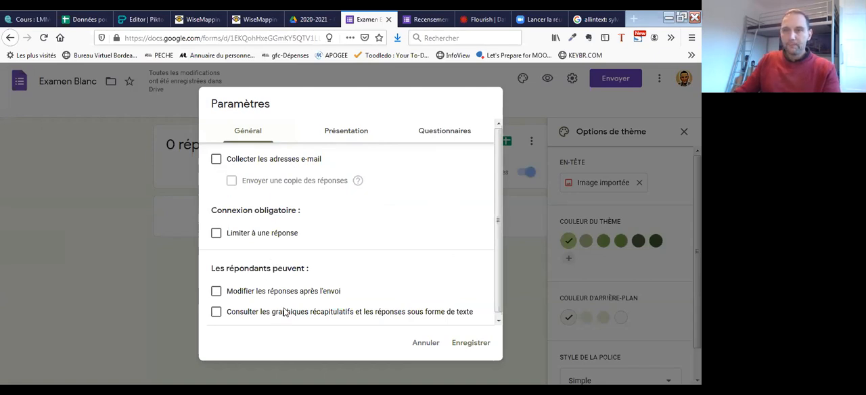
click(458, 347)
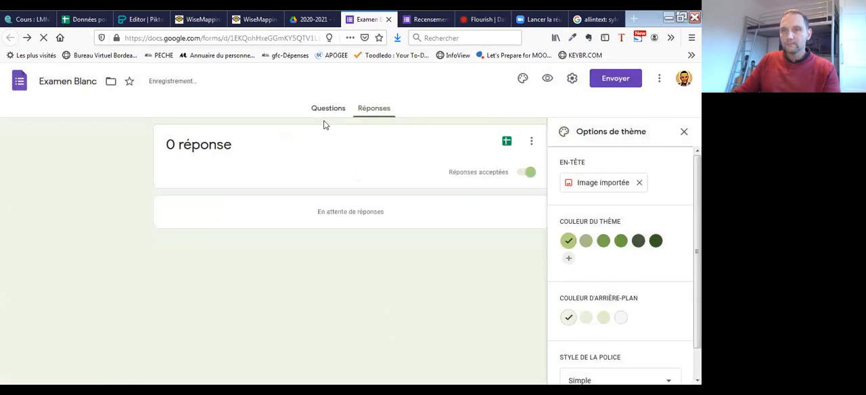
- Check the form's responses once more and return to its questions
click(324, 116)
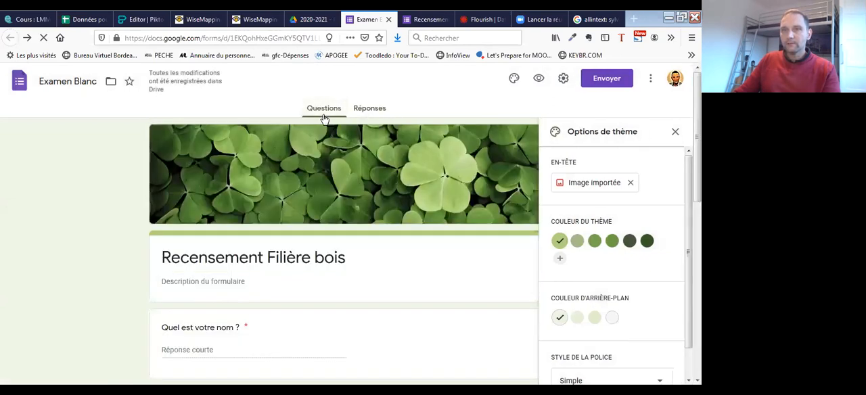
click(371, 113)
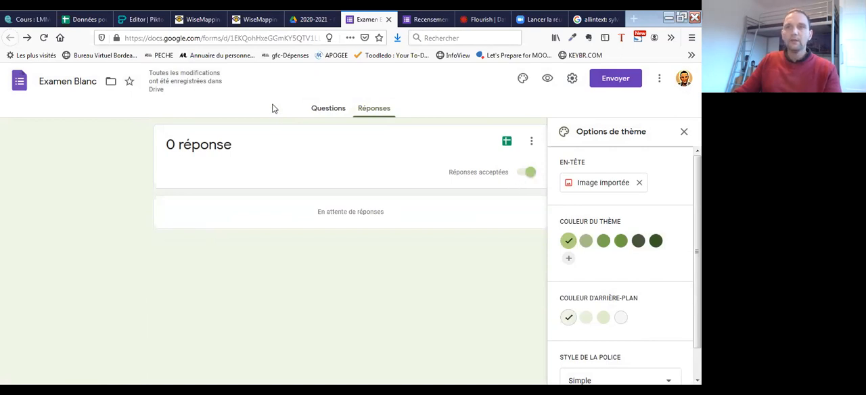
click(328, 109)
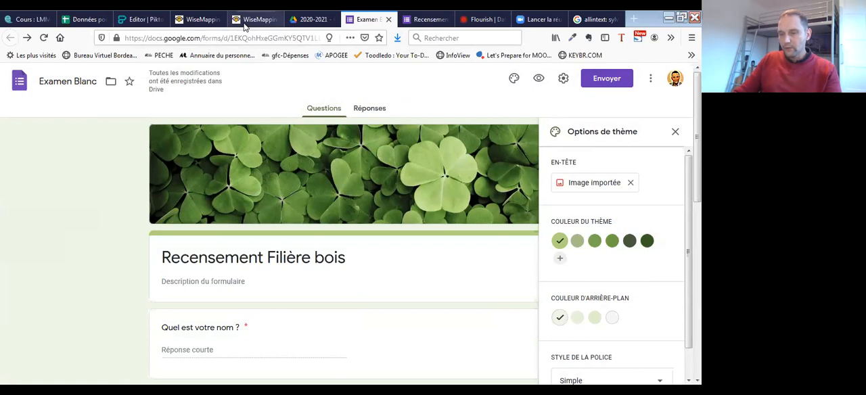
- Reload the previewed form, submit a test response with the respondent's first name, "Oui", "Résineux" and "Feuillux", and close the form page
click(426, 19)
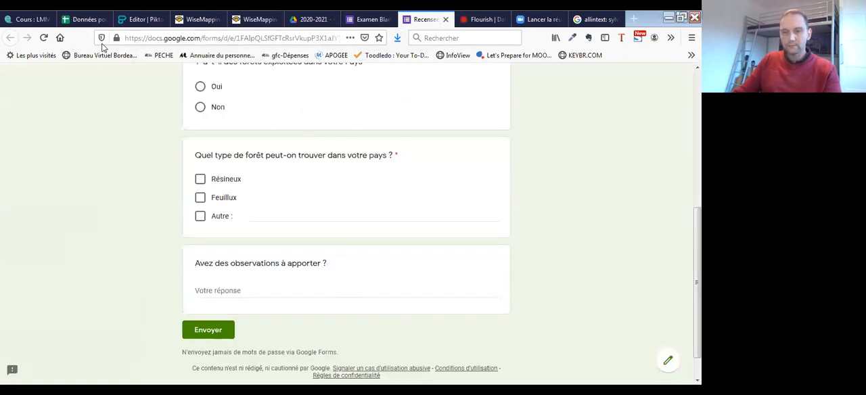
click(44, 38)
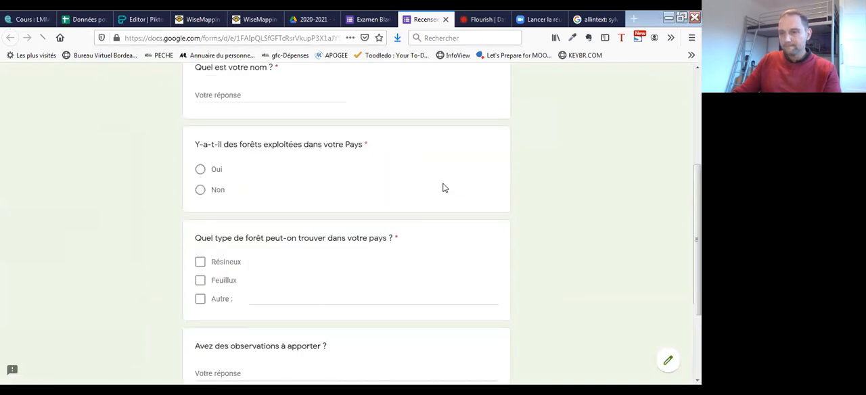
click(258, 222)
text(Thierry)
click(200, 296)
scroll(284, 288, down, 3)
click(200, 284)
click(211, 308)
scroll(232, 284, down, 3)
click(220, 292)
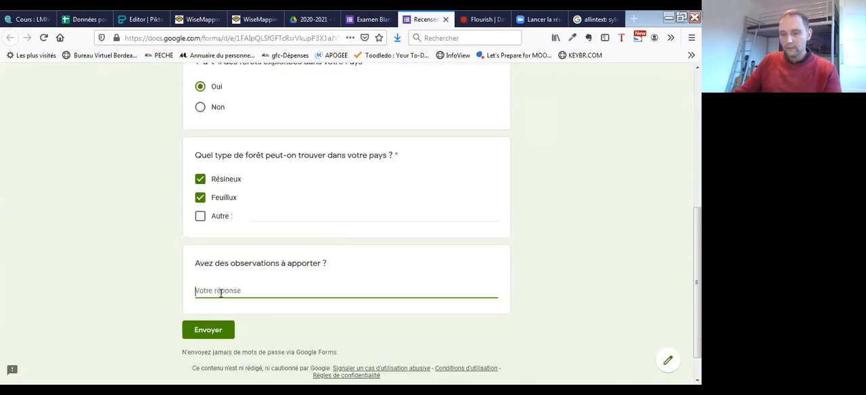
click(220, 332)
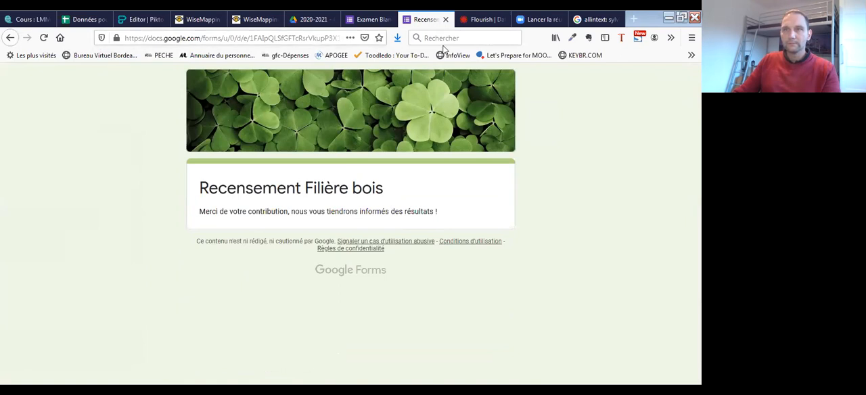
click(446, 20)
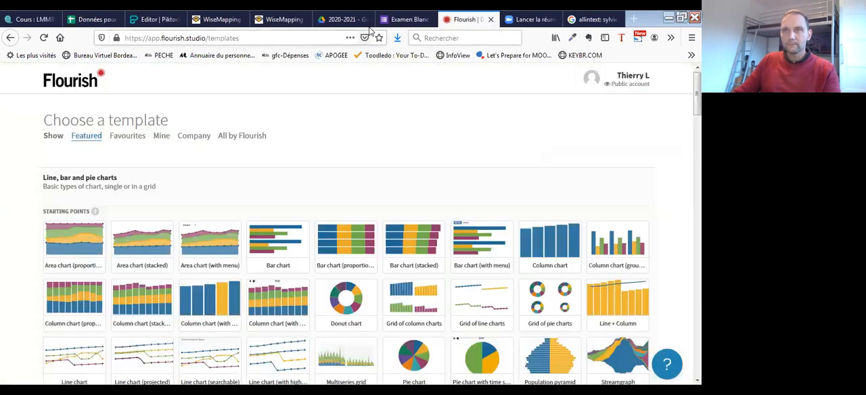
- Preview the "Examen Blanc" form and capture the top of the survey page as the image Capture3
click(403, 20)
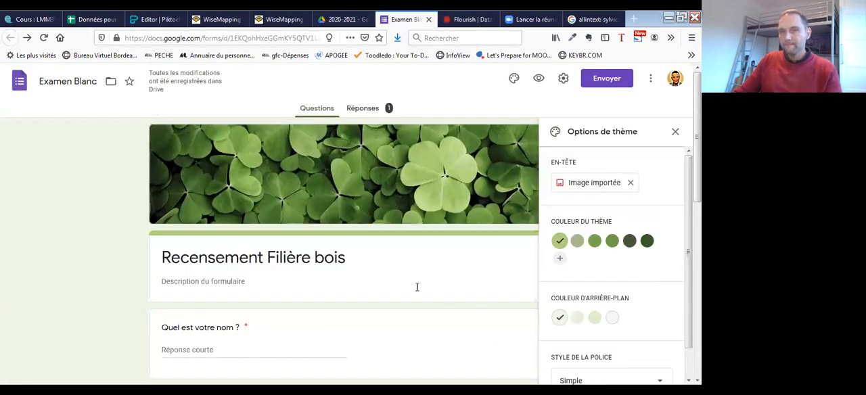
click(540, 81)
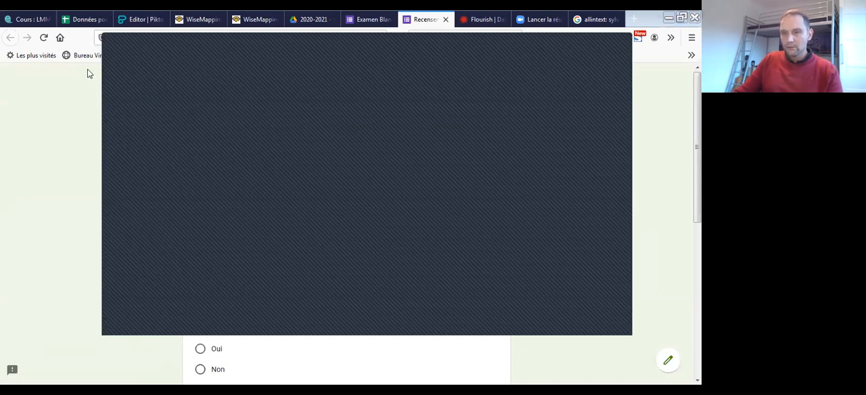
click(128, 70)
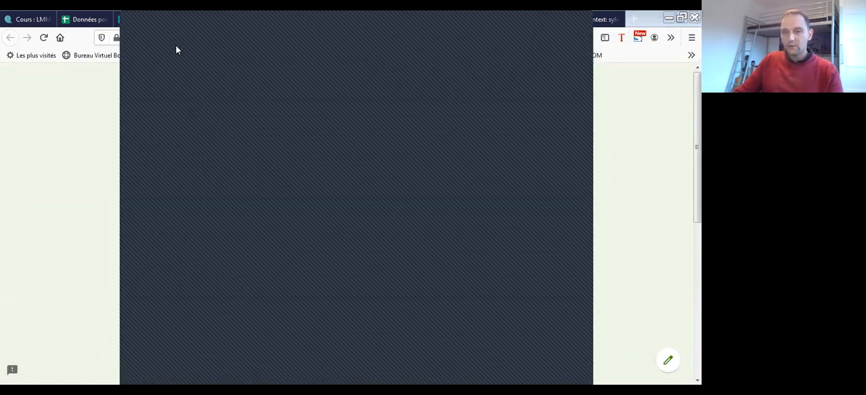
click(175, 52)
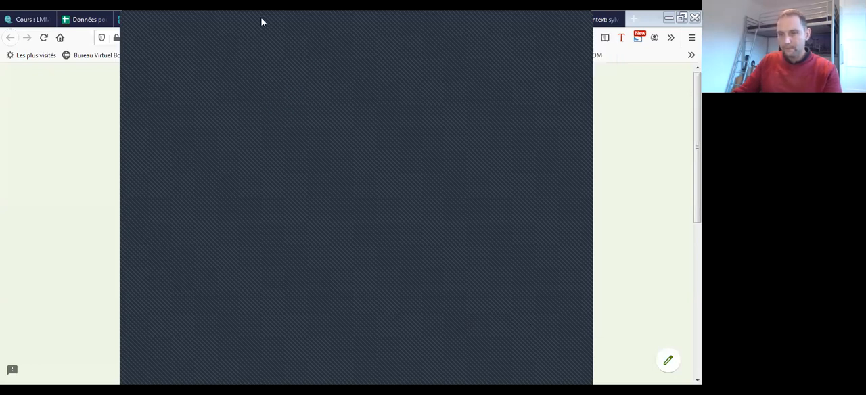
- Switch to the Piktochart infographic and duplicate the "02. Wisemapping" block that holds the mind map images
click(140, 19)
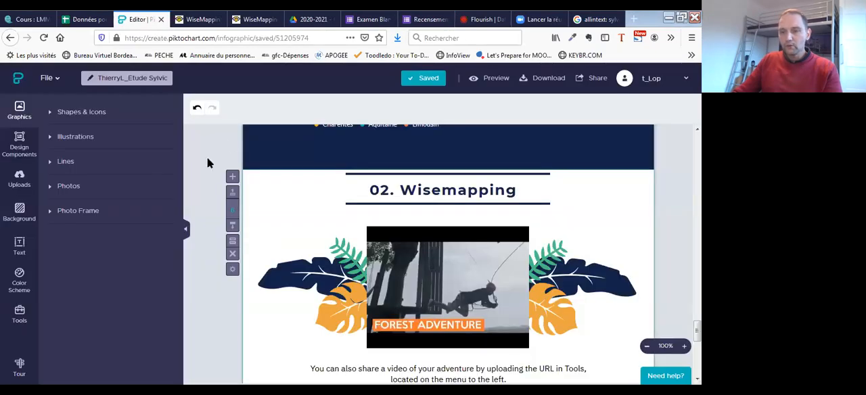
scroll(622, 248, up, 4)
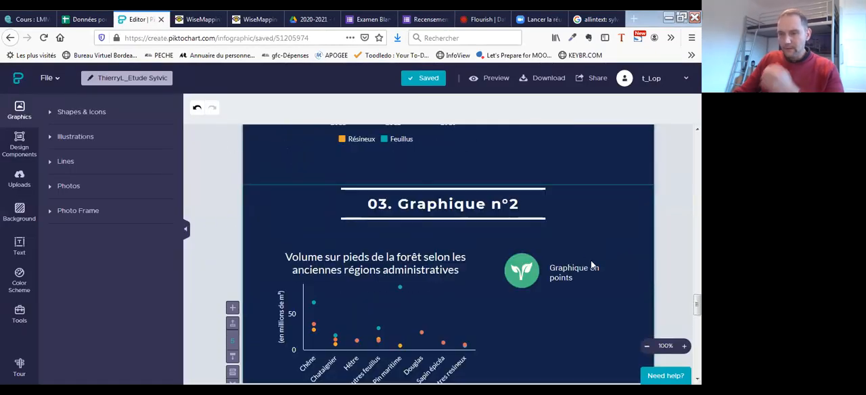
scroll(562, 251, down, 7)
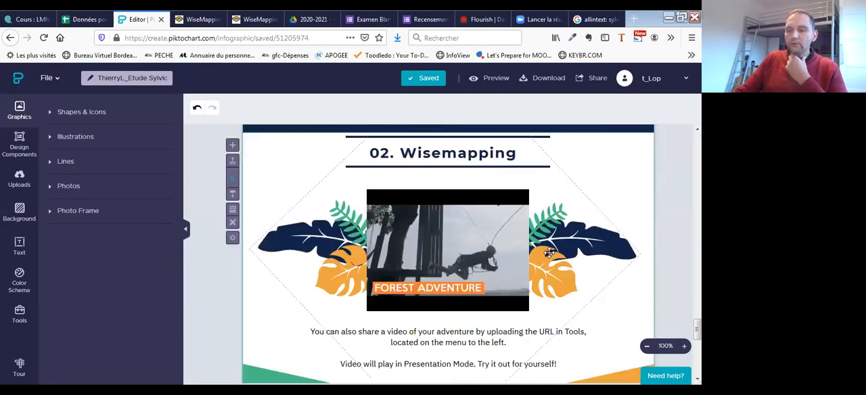
scroll(541, 266, down, 3)
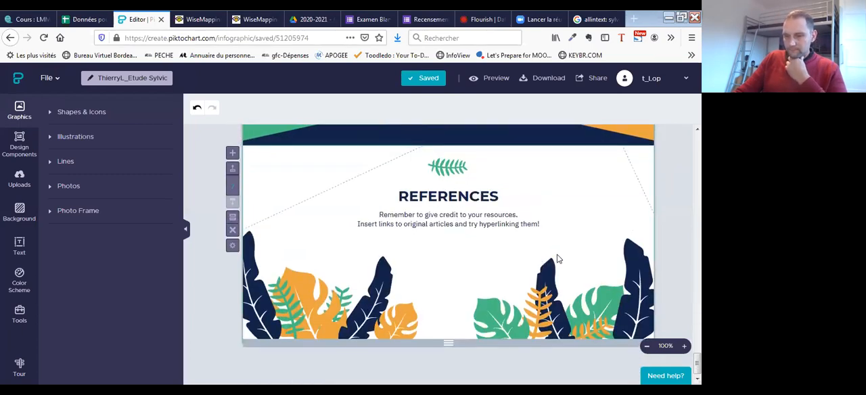
scroll(558, 257, up, 3)
scroll(561, 254, up, 8)
scroll(562, 254, down, 5)
scroll(563, 253, up, 4)
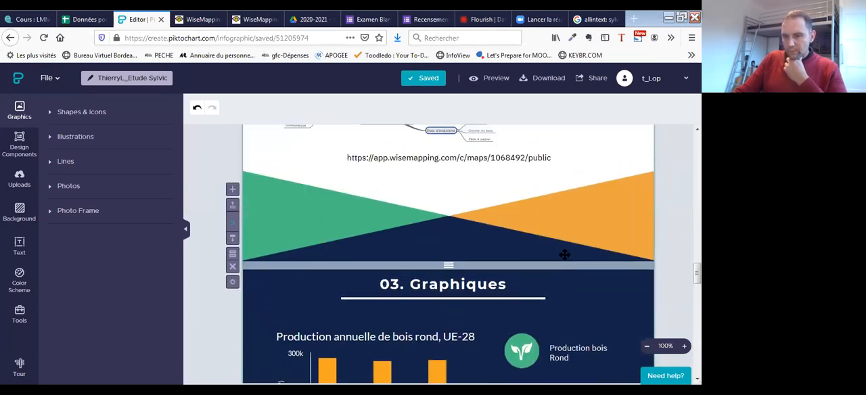
scroll(564, 255, up, 3)
scroll(296, 174, down, 2)
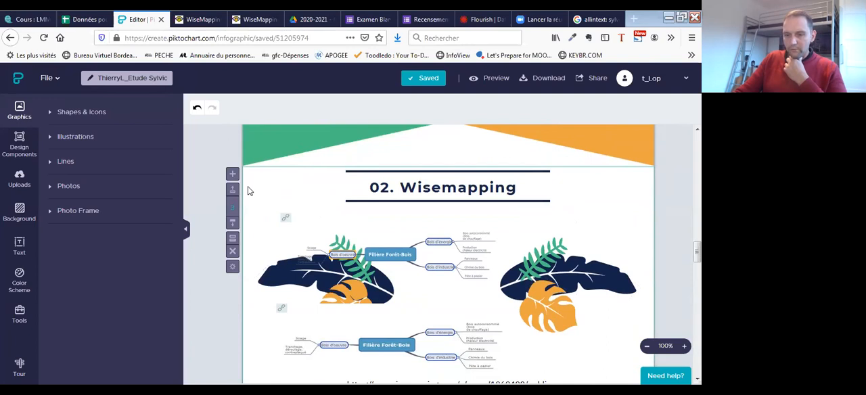
click(233, 237)
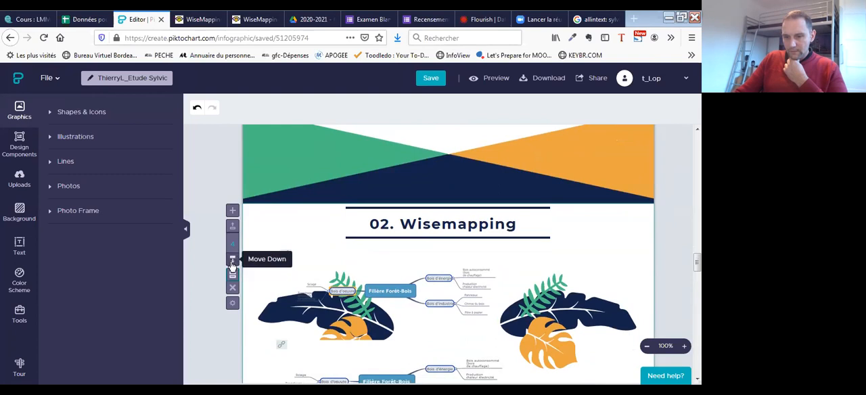
- Move the duplicated Wisemapping block down below the "03. Graphique n°2" block and check its position
click(232, 261)
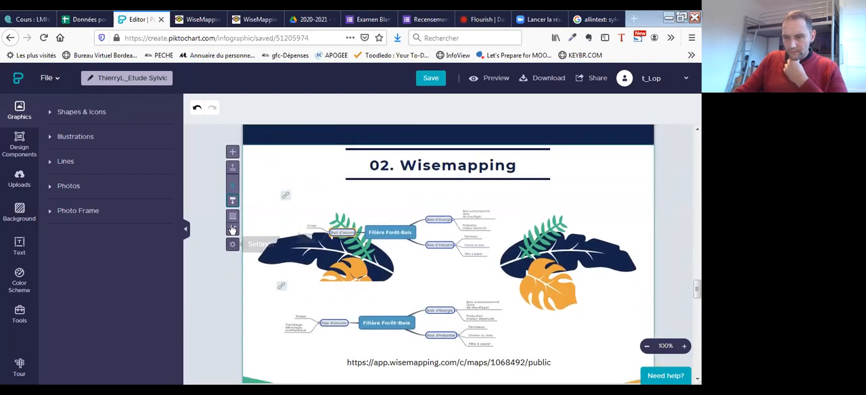
click(232, 207)
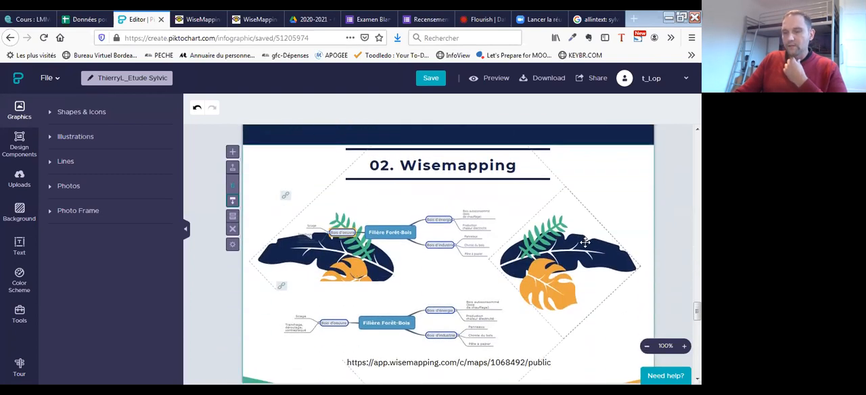
scroll(581, 250, up, 3)
scroll(581, 246, up, 7)
scroll(434, 262, down, 7)
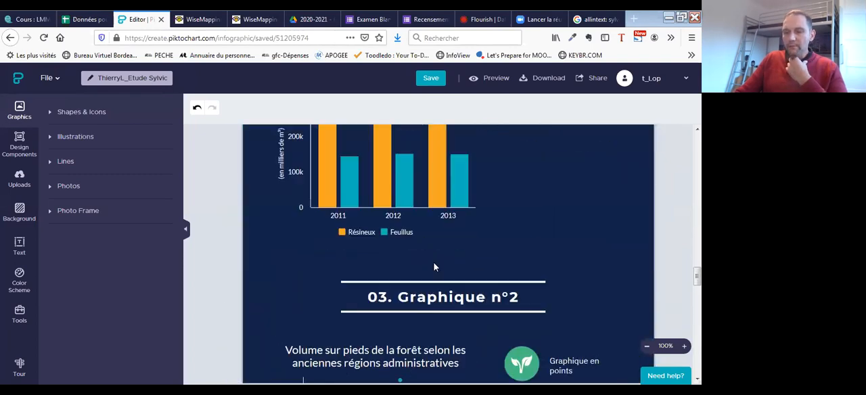
scroll(466, 266, down, 3)
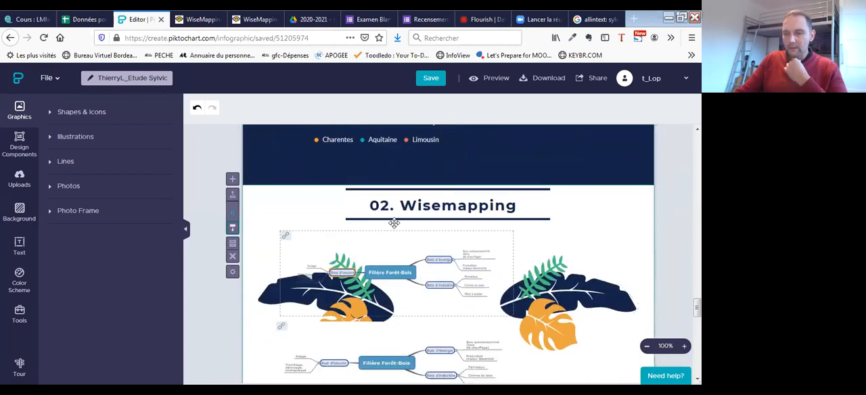
- Change the title of the duplicated block to "04. Google Form"
click(326, 209)
click(343, 203)
double_click(341, 206)
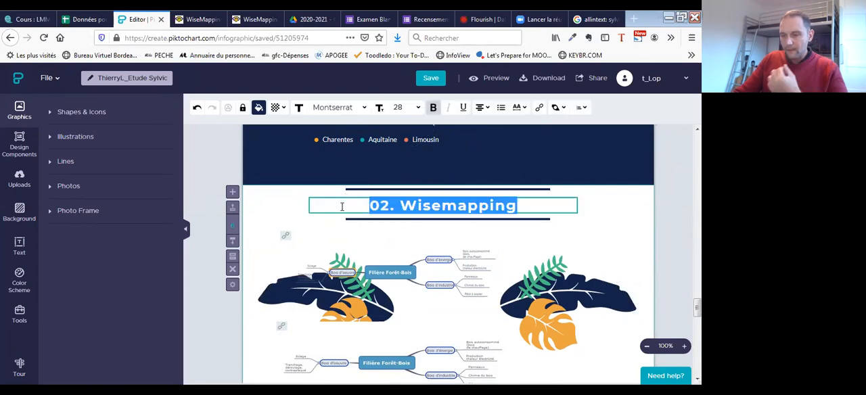
click(390, 204)
key(BackSpace)
text(4)
drag(518, 205, 401, 203)
text(Google Form)
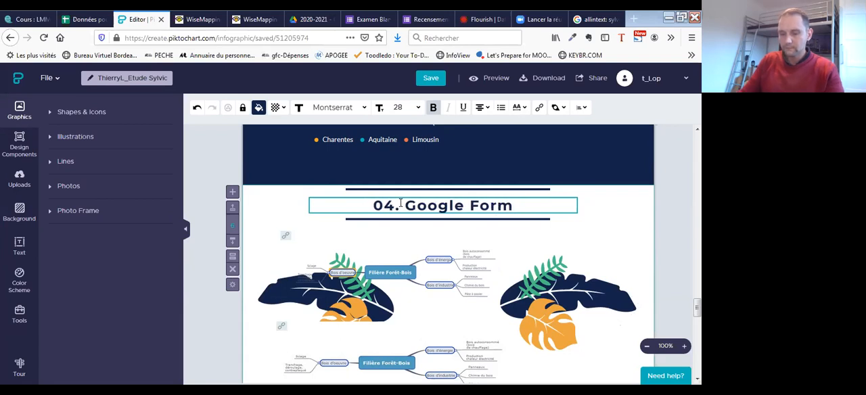
- Delete both mind map images and the Wisemapping link text from the "04. Google Form" block
click(408, 280)
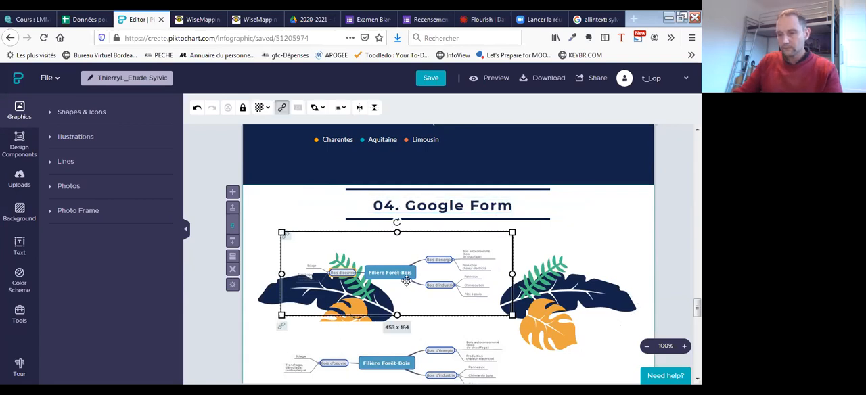
key(Delete)
click(418, 350)
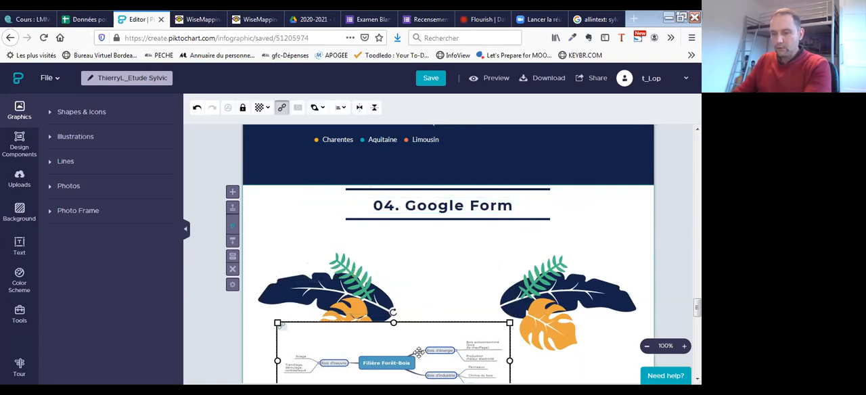
key(Delete)
scroll(448, 283, down, 3)
click(447, 283)
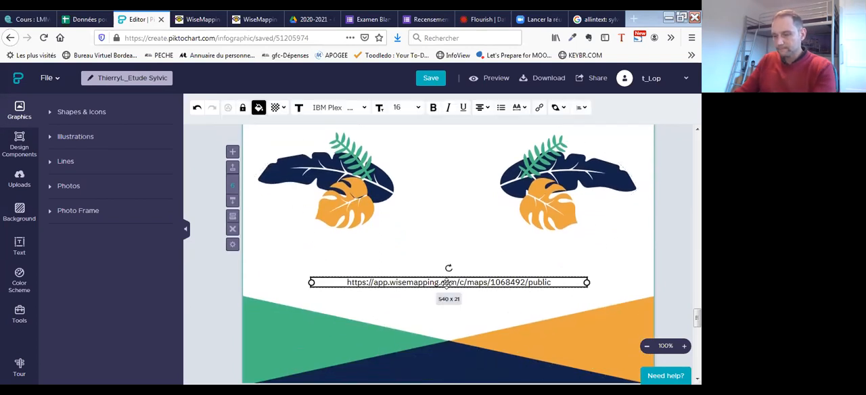
key(Delete)
- Duplicate the emptied "04. Google Form" block and return to the first copy
scroll(447, 282, up, 2)
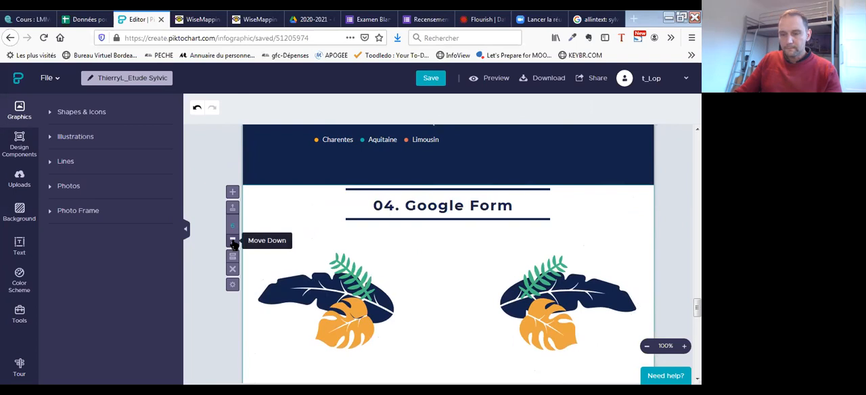
click(233, 257)
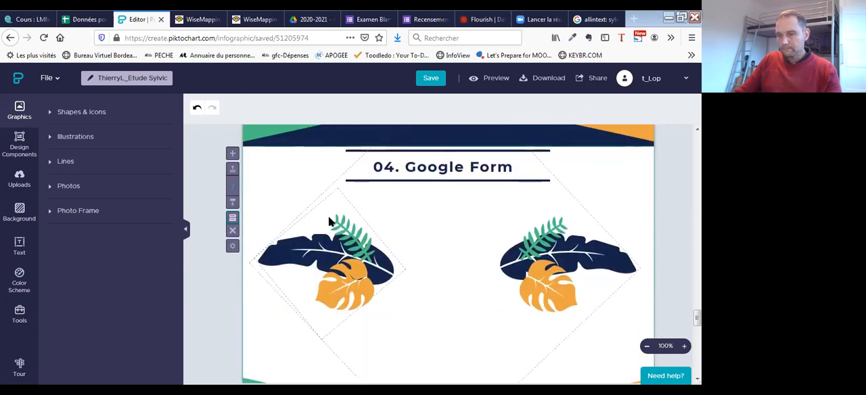
click(445, 218)
scroll(460, 203, down, 3)
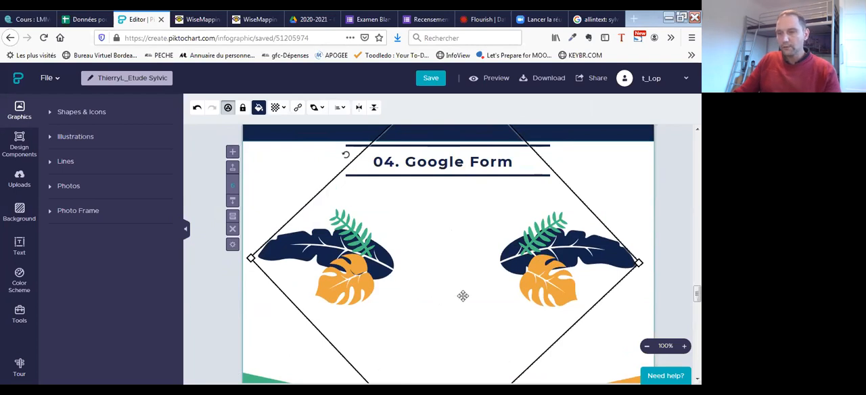
scroll(459, 300, up, 1)
scroll(458, 292, down, 1)
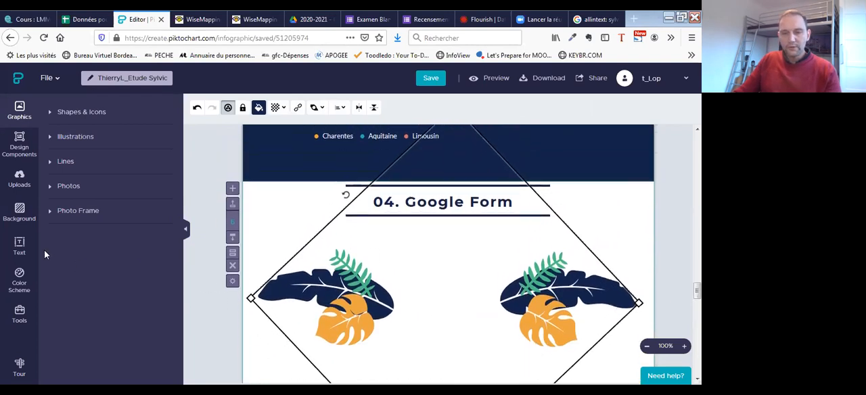
- Upload the image Capture3 and insert it into the first "04. Google Form" block
click(16, 176)
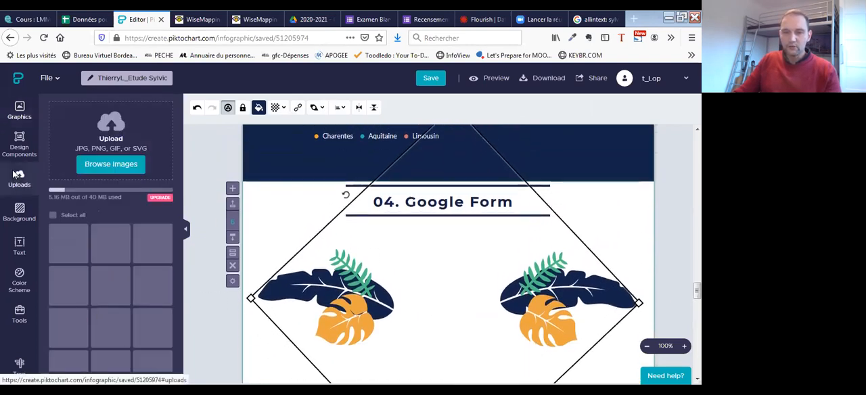
click(90, 170)
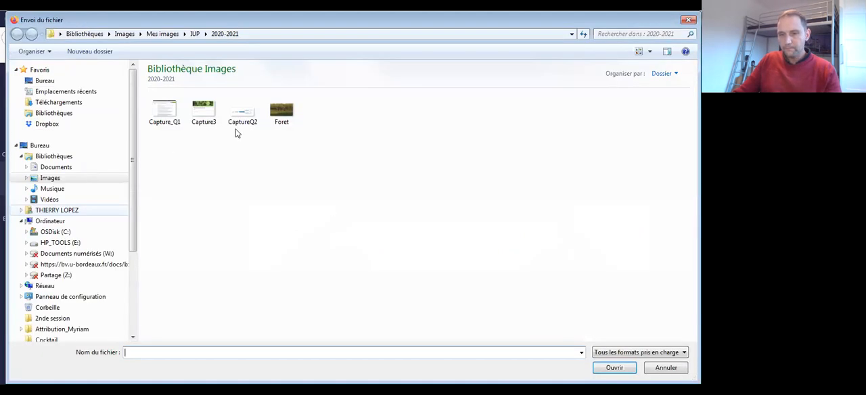
click(203, 110)
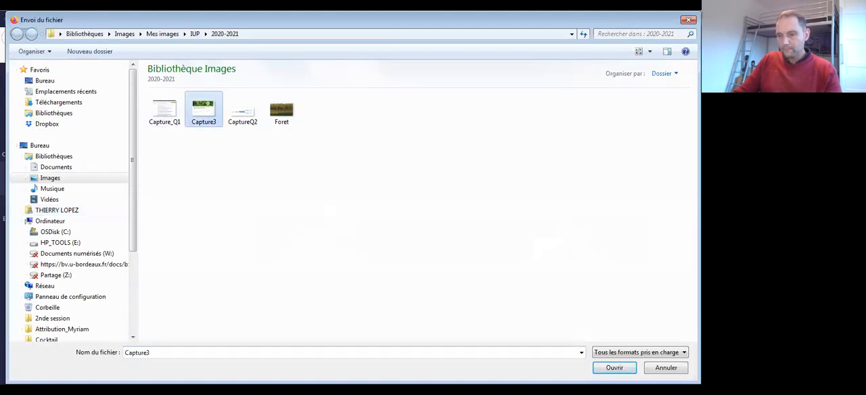
key(Return)
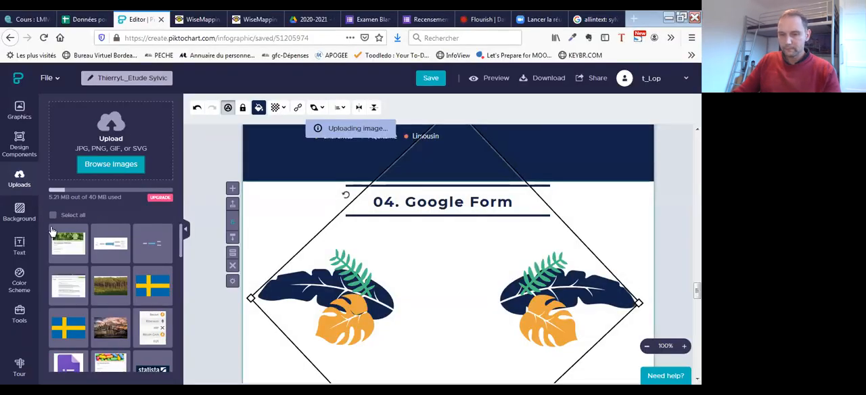
click(67, 244)
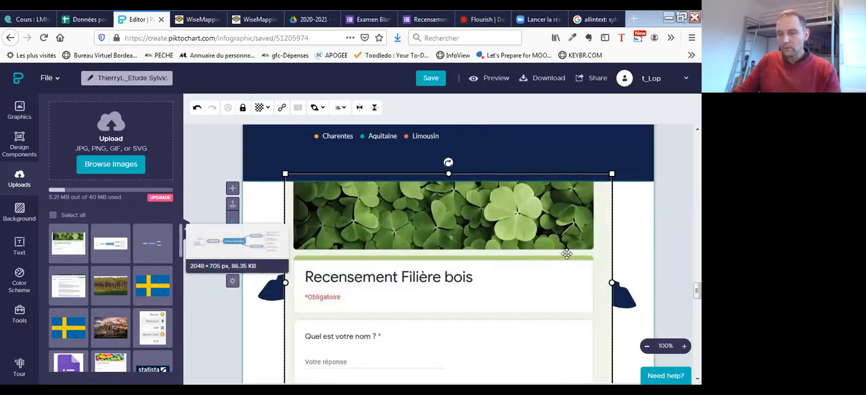
- Shrink the form screenshot and center it below the "04. Google Form" title, between the leaf decorations
scroll(522, 225, down, 3)
scroll(522, 225, up, 2)
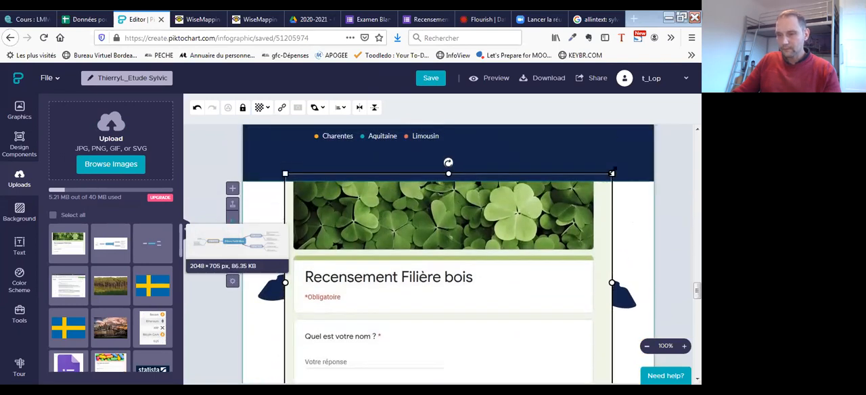
drag(613, 168, 540, 248)
drag(450, 274, 486, 260)
click(596, 209)
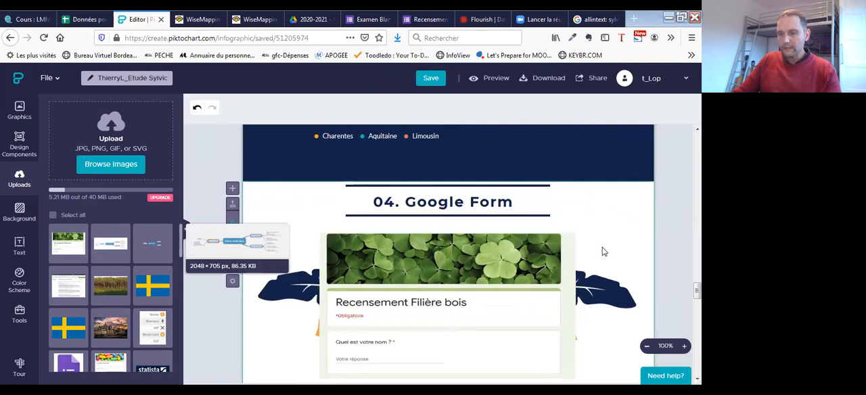
scroll(419, 236, down, 2)
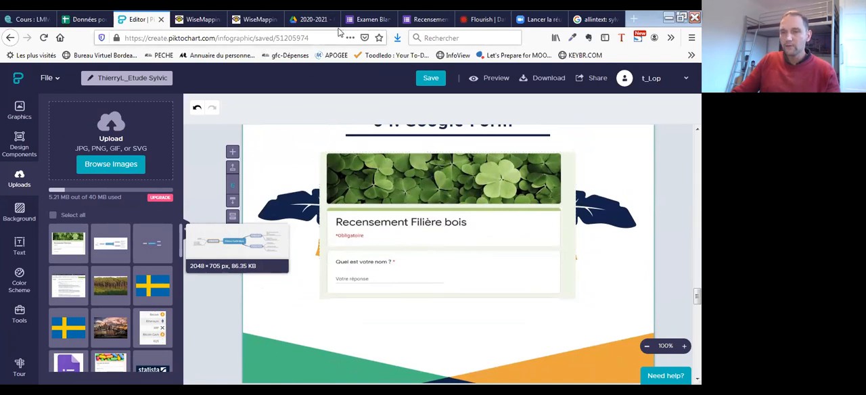
- Switch to the Google Forms survey "Examen Blanc" and copy its sharing link with the URL shortened
click(369, 19)
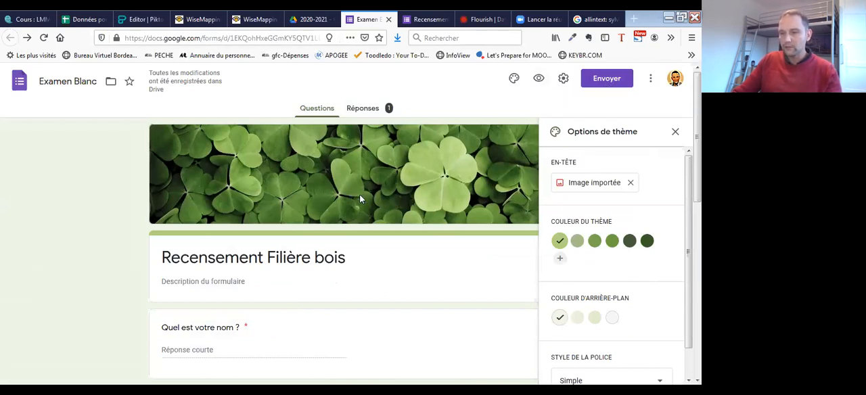
scroll(369, 208, down, 3)
scroll(352, 257, up, 3)
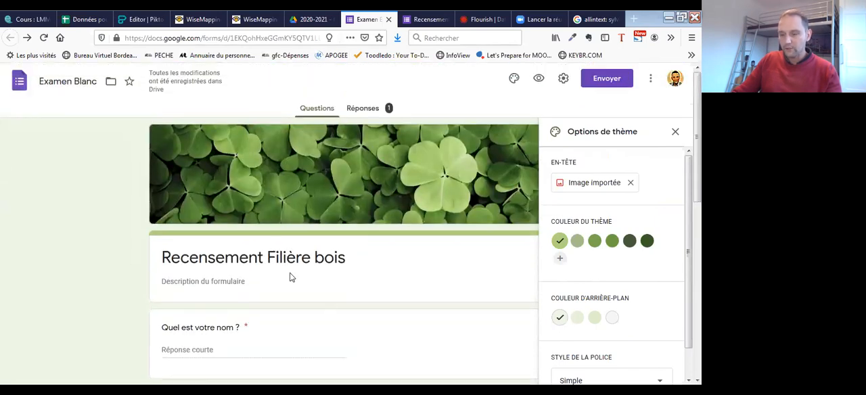
click(604, 81)
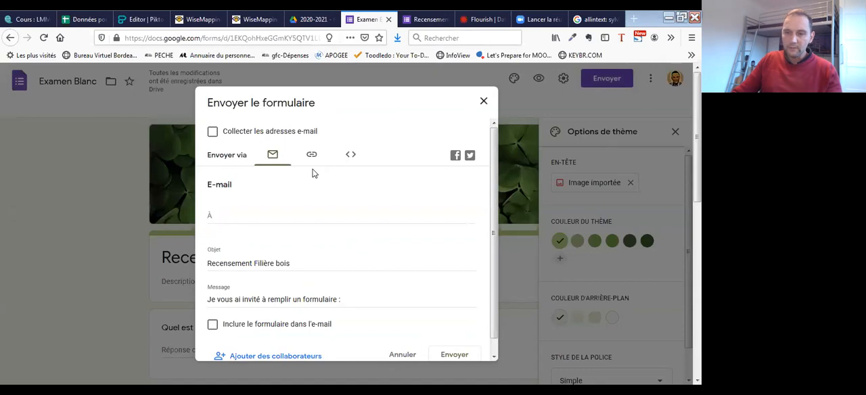
click(312, 157)
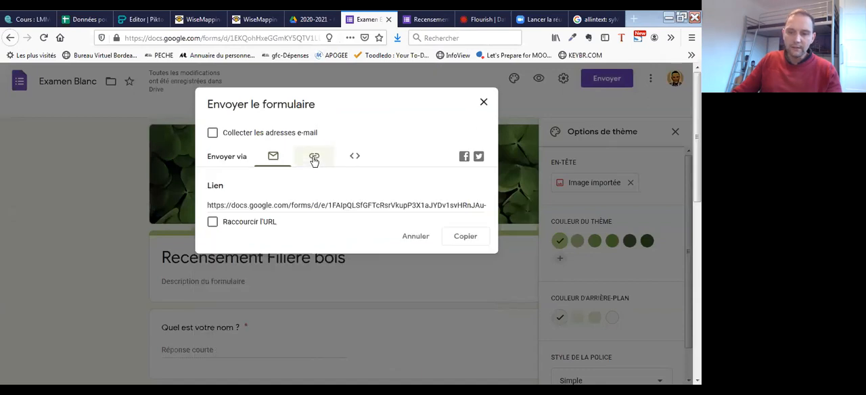
click(212, 225)
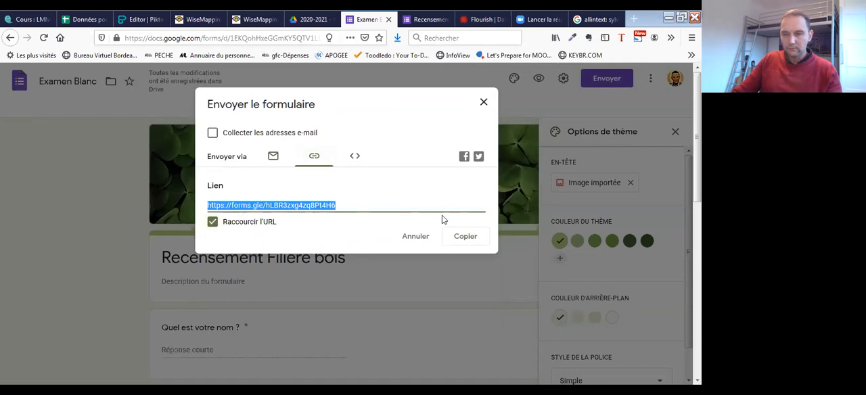
click(466, 236)
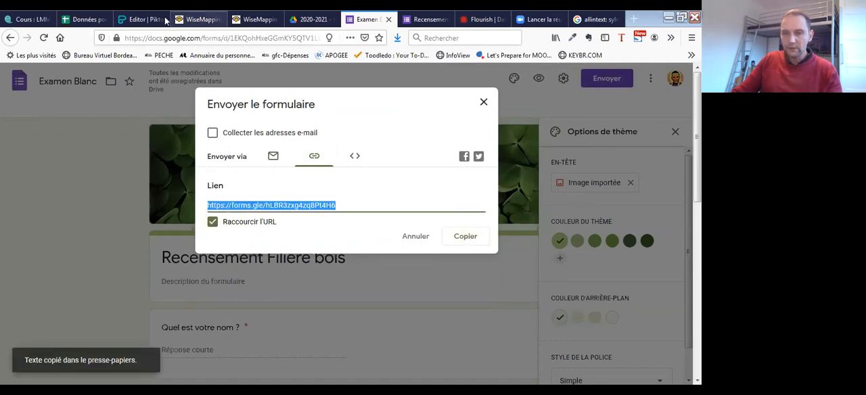
click(140, 20)
click(429, 206)
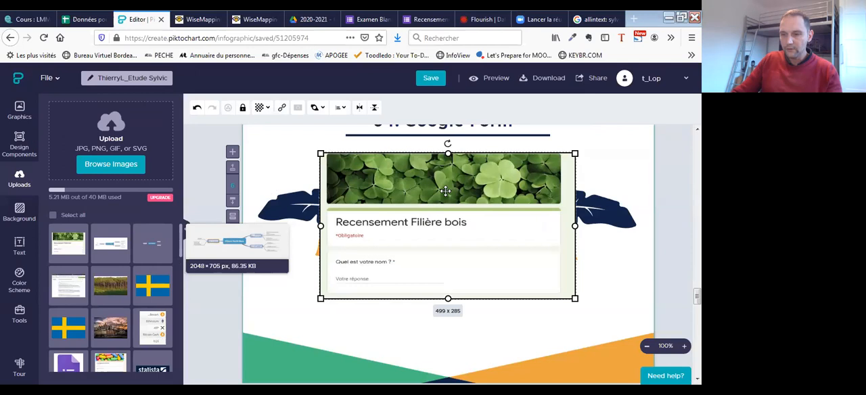
click(278, 111)
click(282, 117)
text(https://forms.gle/hLBR3zxg4zq8Pt4H6)
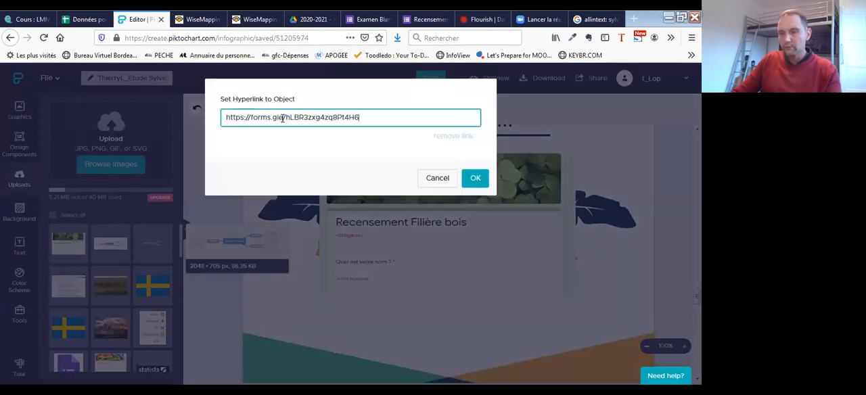
click(476, 178)
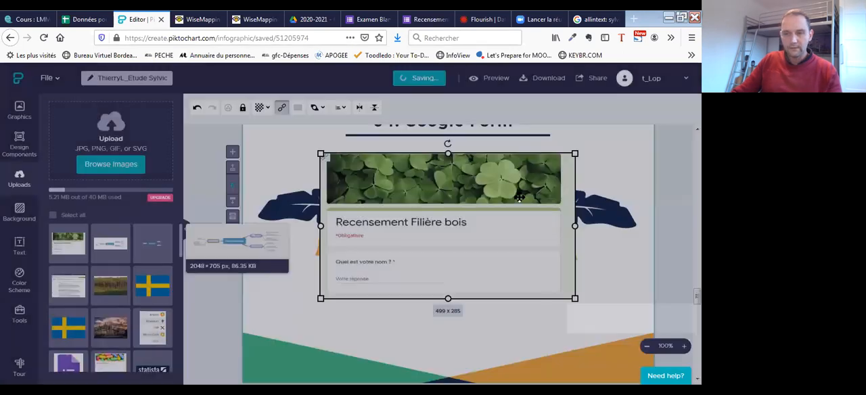
- Add a Subtitle 3 text below the form screenshot and replace its placeholder with the copied form link
scroll(526, 236, down, 1)
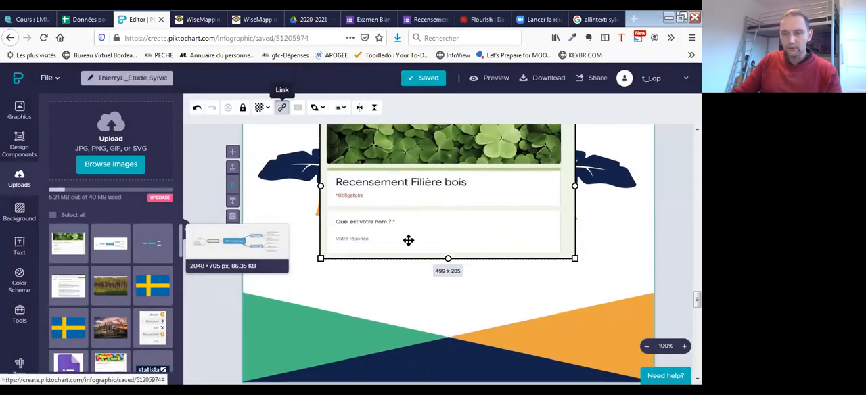
scroll(408, 240, down, 1)
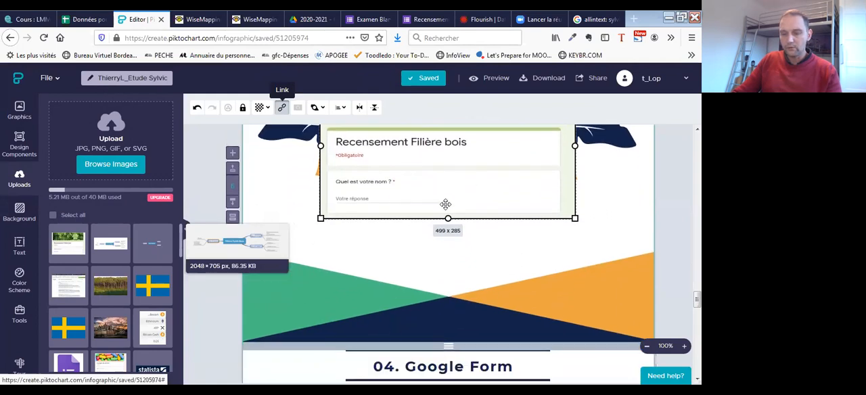
click(16, 246)
click(83, 192)
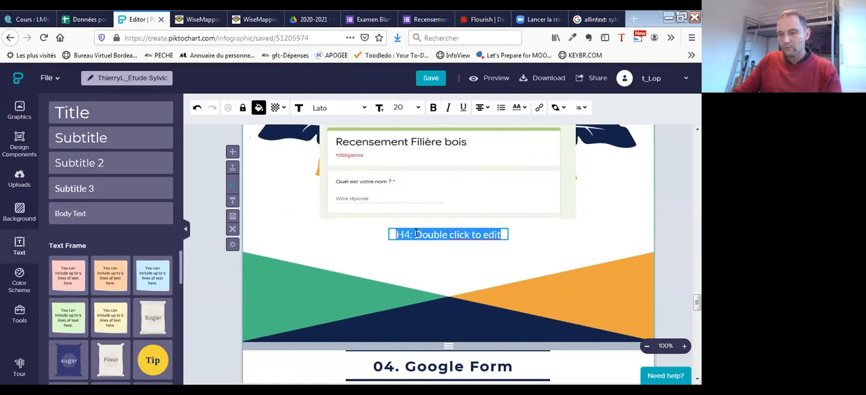
double_click(415, 234)
drag(398, 234, 505, 236)
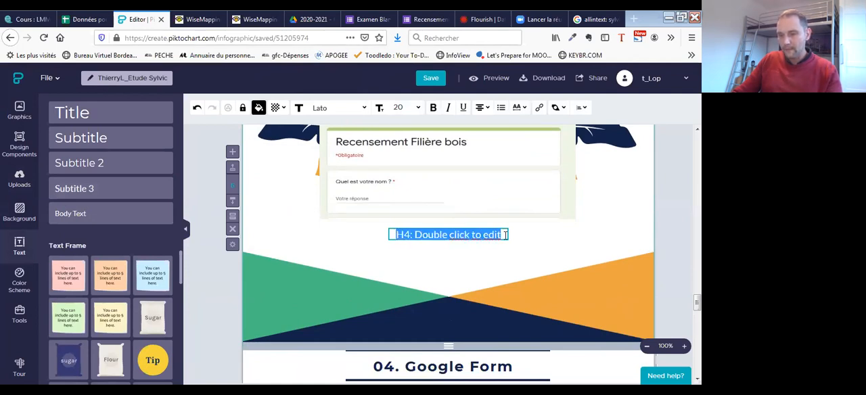
text(https://forms.gle/hLBR3zxg4zq8Pt4H6)
- Widen the link text box so the address fits on one line and place it beneath the form screenshot
click(453, 271)
click(472, 241)
drag(506, 238, 573, 235)
drag(455, 238, 410, 238)
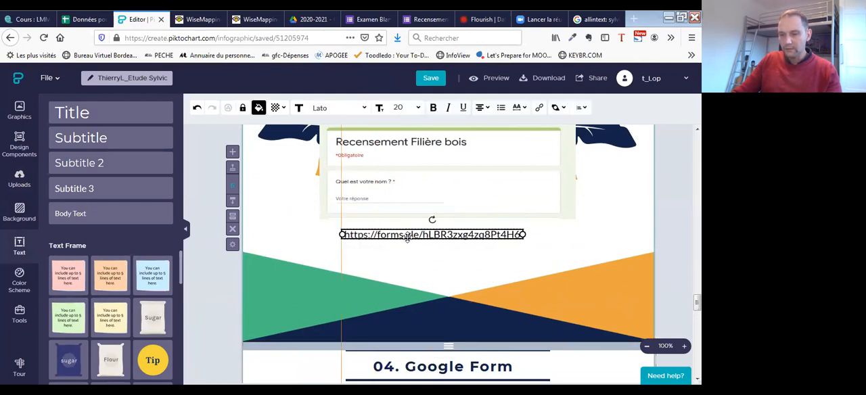
click(583, 220)
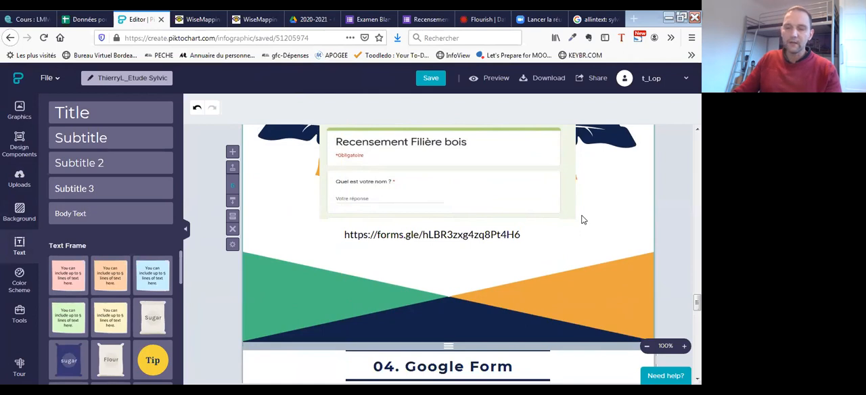
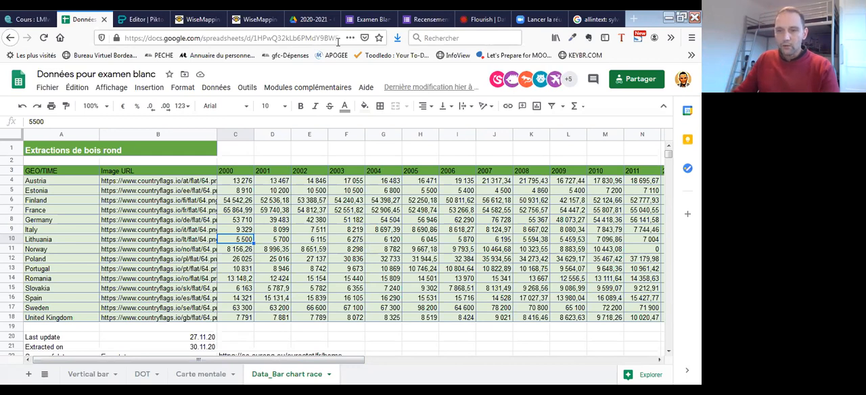
- Switch to Flourish, go to the project overview and look through the IUP_TD folder
click(526, 19)
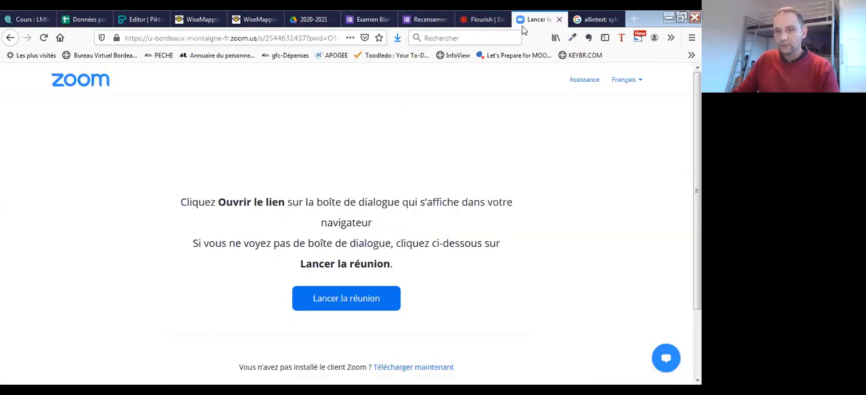
click(474, 20)
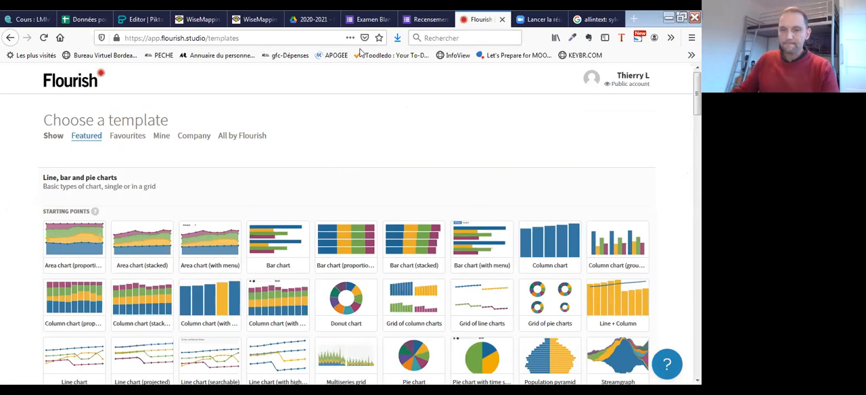
scroll(406, 141, down, 3)
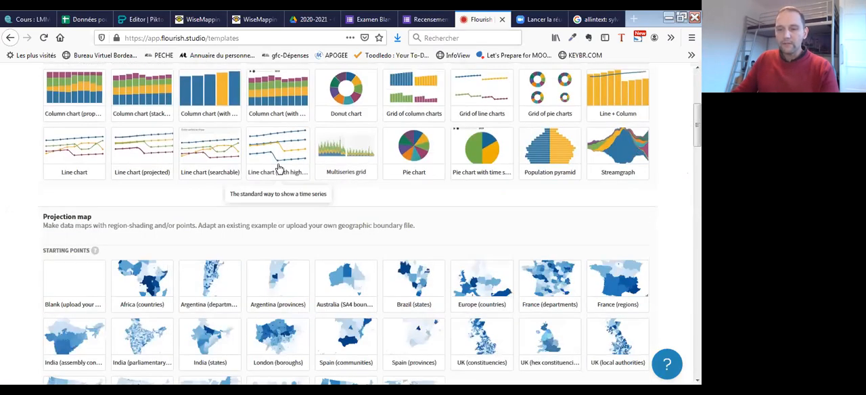
scroll(280, 170, up, 3)
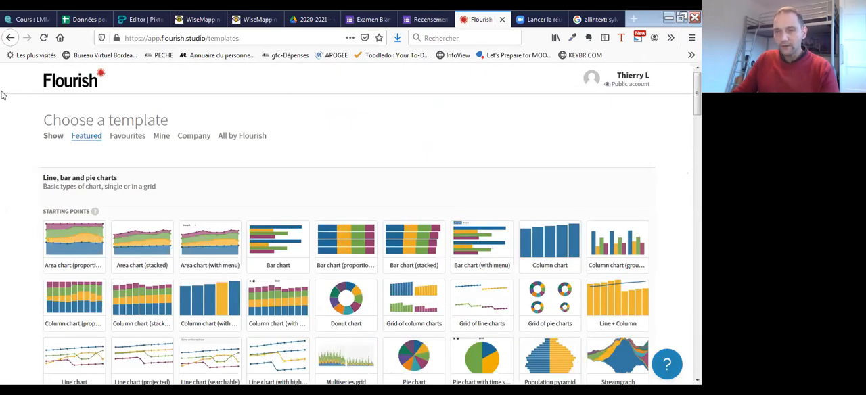
click(70, 84)
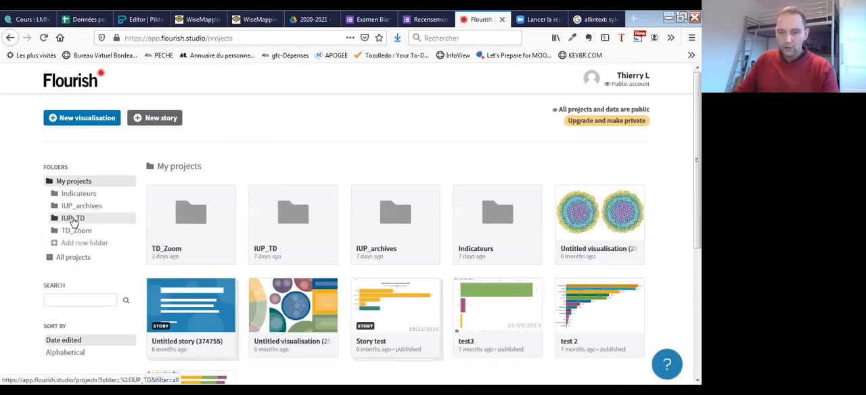
click(74, 219)
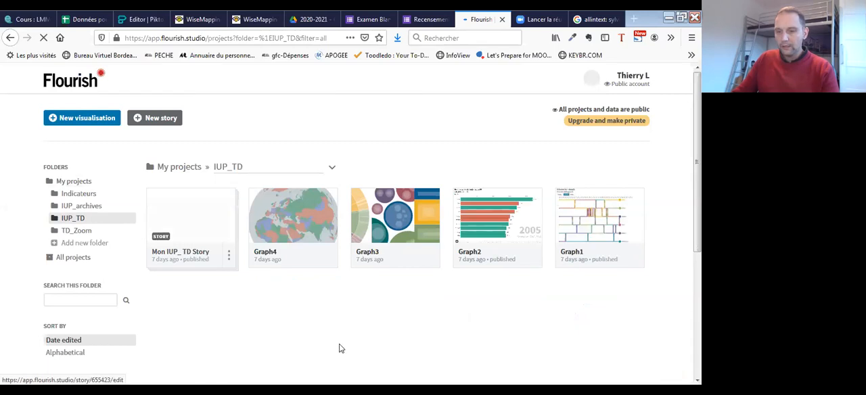
scroll(378, 321, down, 1)
scroll(376, 313, down, 1)
scroll(369, 299, up, 2)
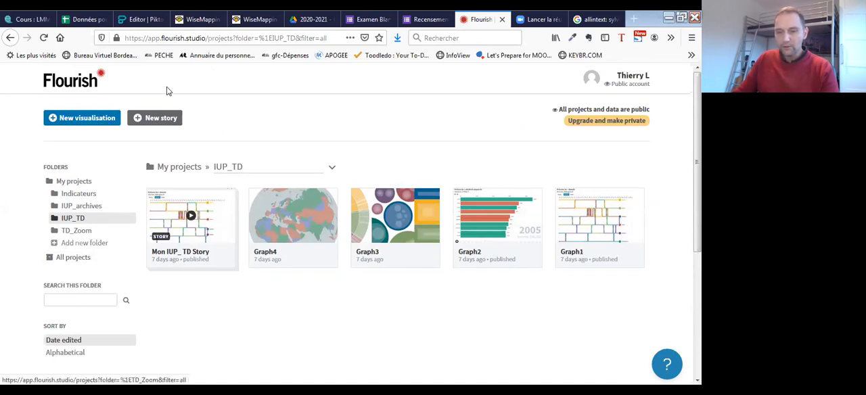
- Add a new project folder named "IUP_ Devoir Blanc"
click(83, 243)
text(IUP_DEvoir)
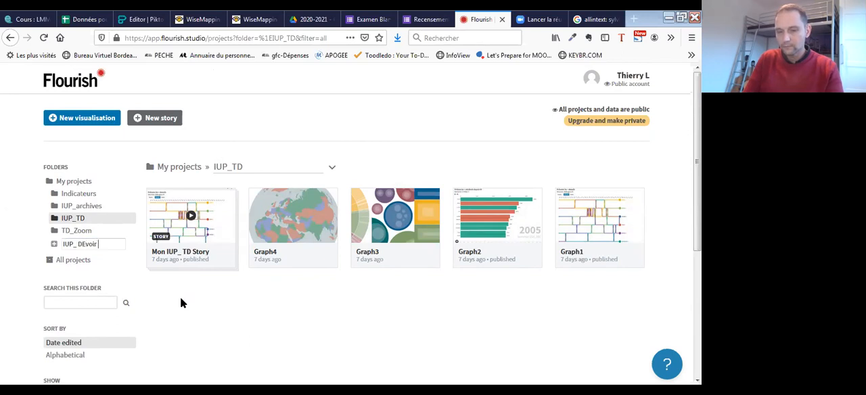
key(BackSpace)
key(BackSpace)
key(BackSpace)
key(BackSpace)
key(BackSpace)
text(evoir Blanc)
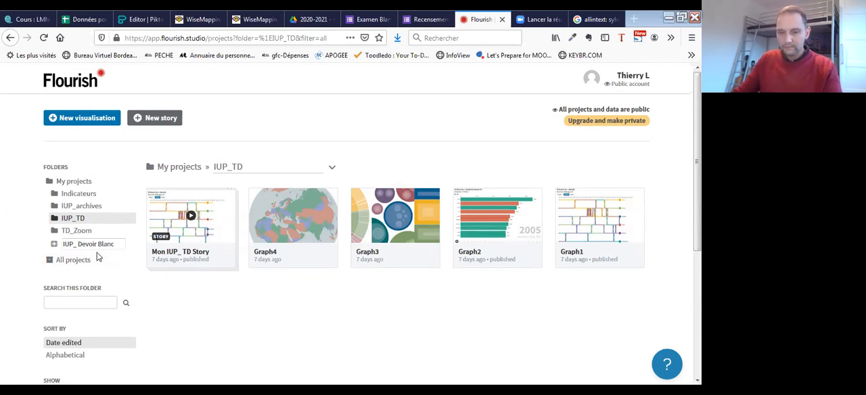
key(Return)
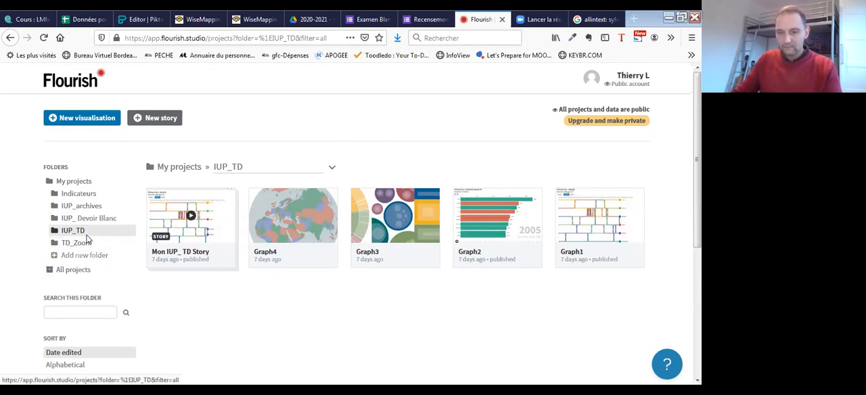
- Create a new visualisation in the IUP_ Devoir Blanc folder from the Bar chart race template
click(103, 225)
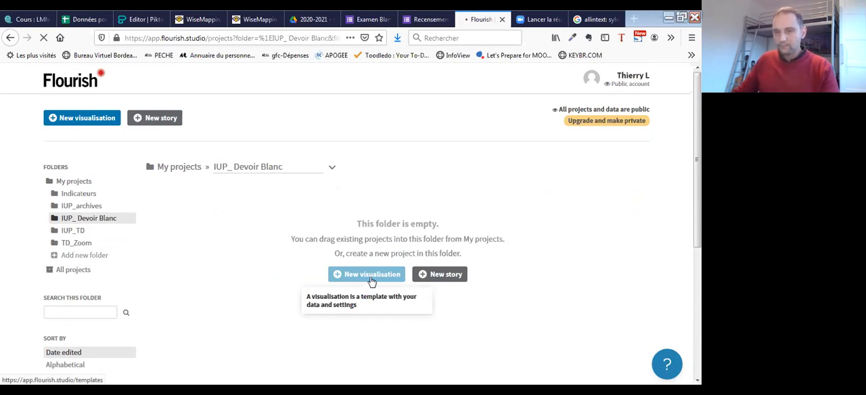
click(371, 281)
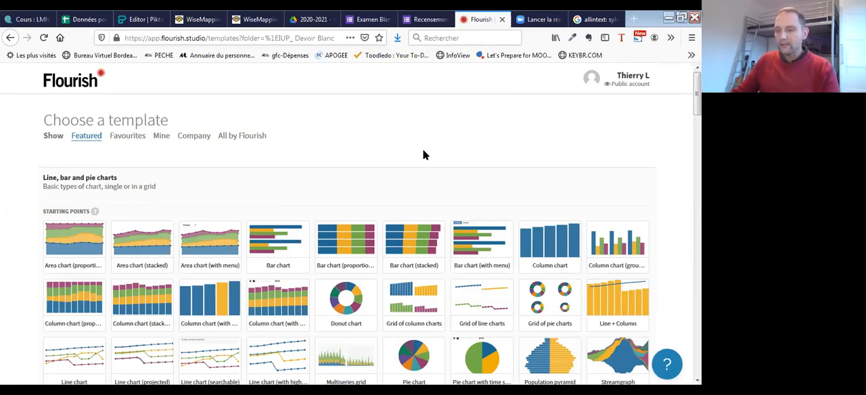
scroll(315, 162, down, 8)
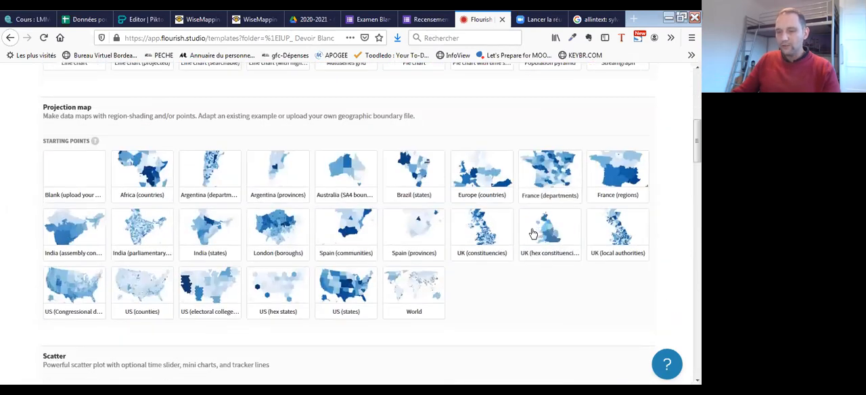
scroll(540, 235, down, 6)
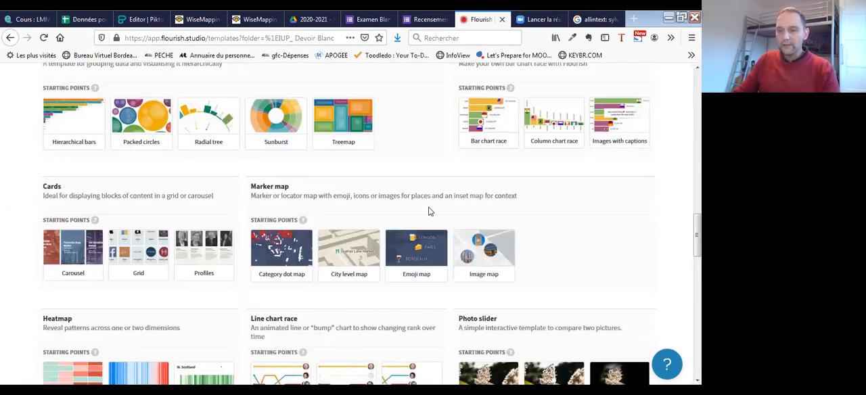
scroll(490, 205, up, 3)
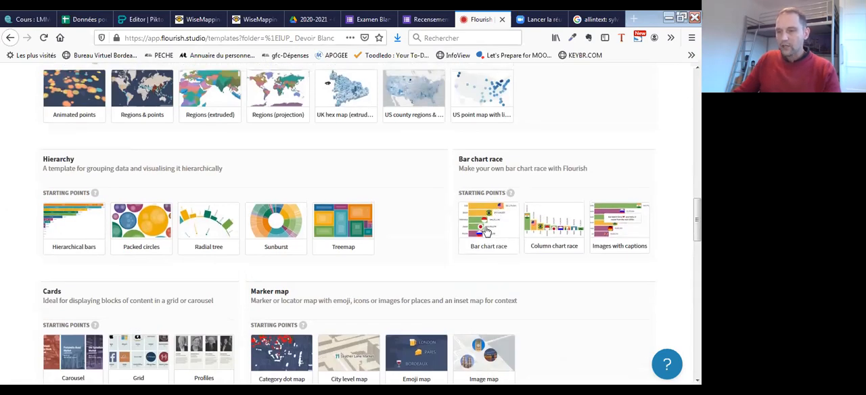
scroll(323, 101, down, 4)
scroll(425, 218, down, 2)
scroll(445, 110, up, 7)
scroll(325, 204, down, 8)
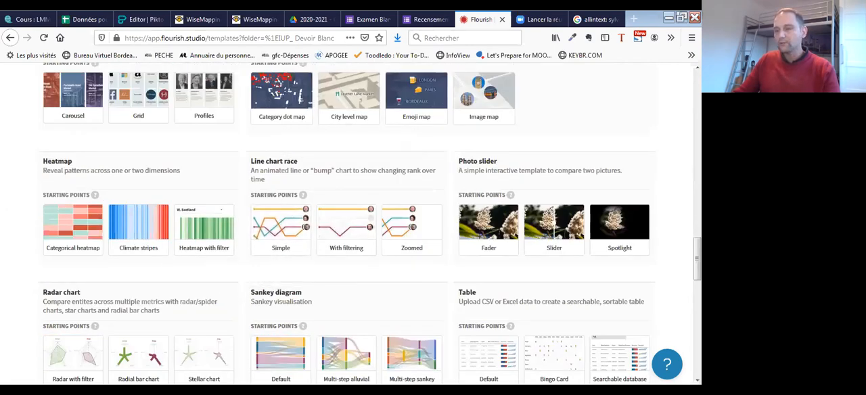
scroll(554, 102, up, 6)
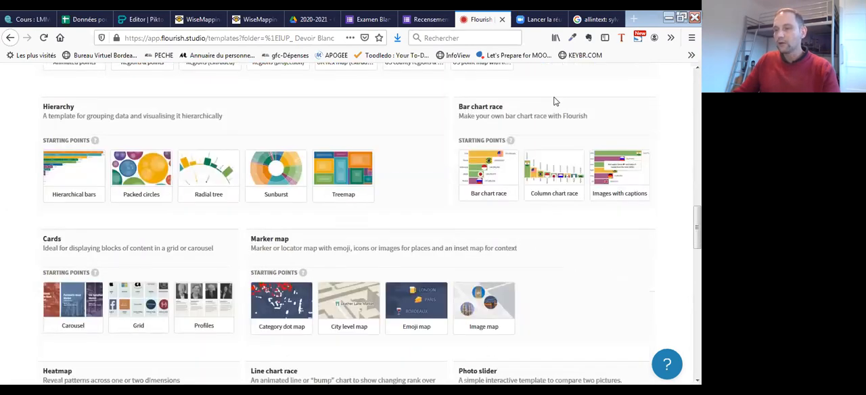
click(499, 174)
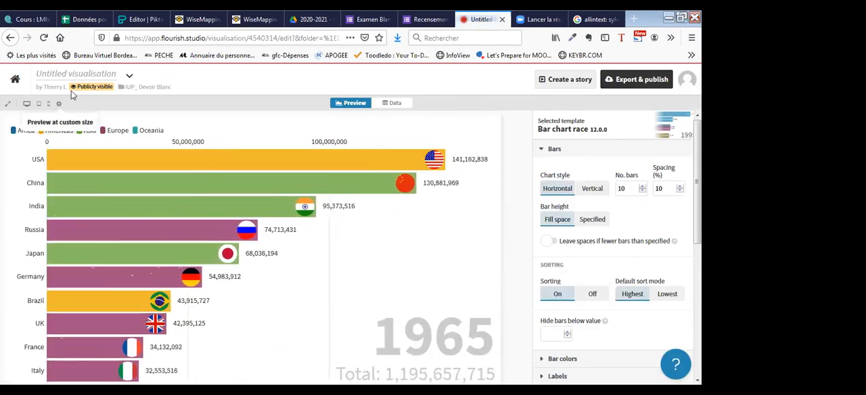
- Name the visualisation "Production Bond rond"
click(94, 74)
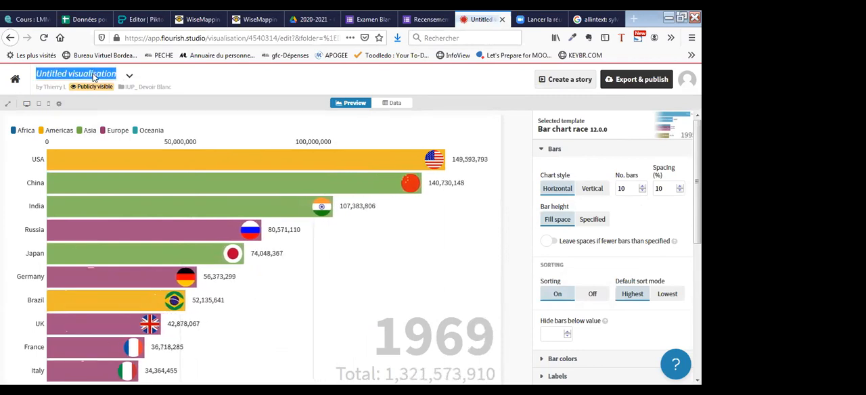
text(Production bond)
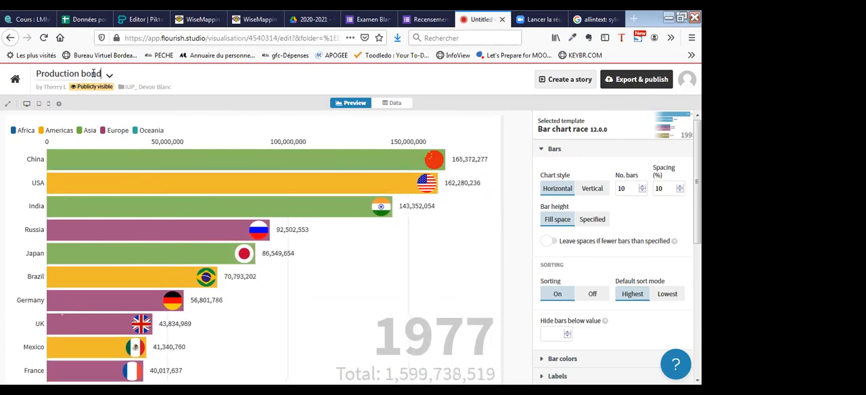
text( Rond)
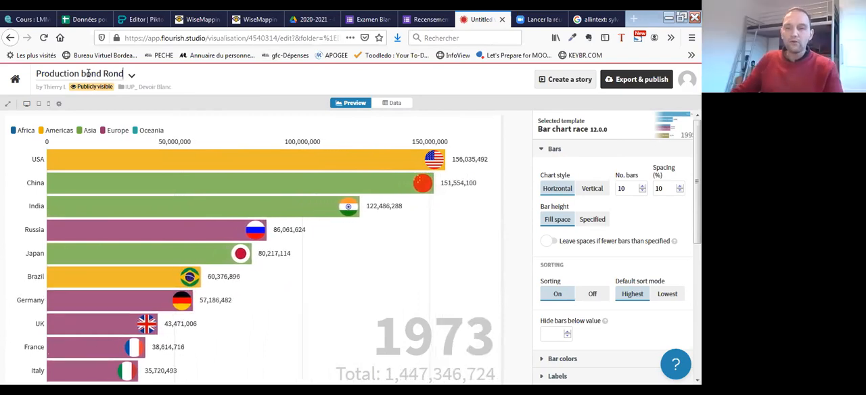
key(BackSpace)
text(Bo)
click(109, 72)
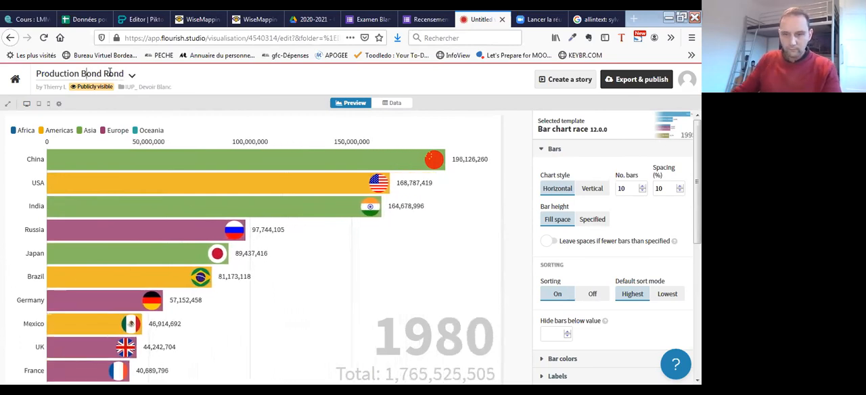
key(BackSpace)
text(r)
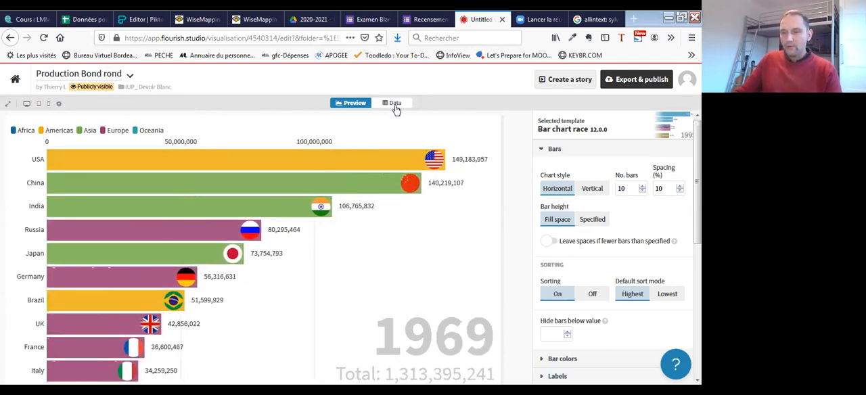
- Open the visualisation's data and examine the sample table, its column assignments and the Captions sheet
click(395, 105)
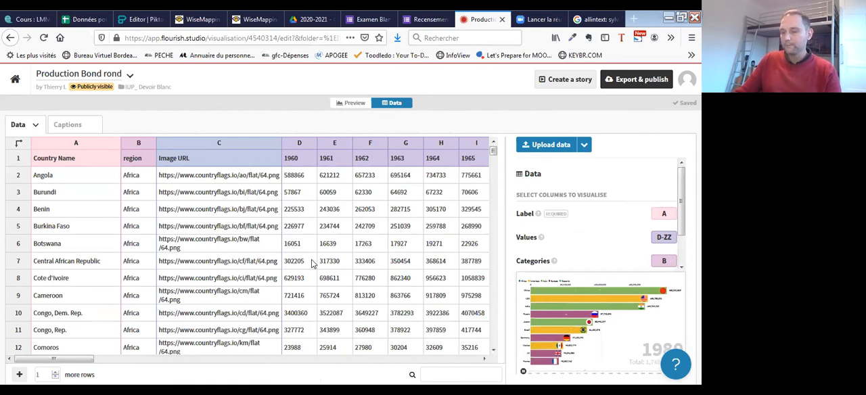
scroll(358, 270, down, 3)
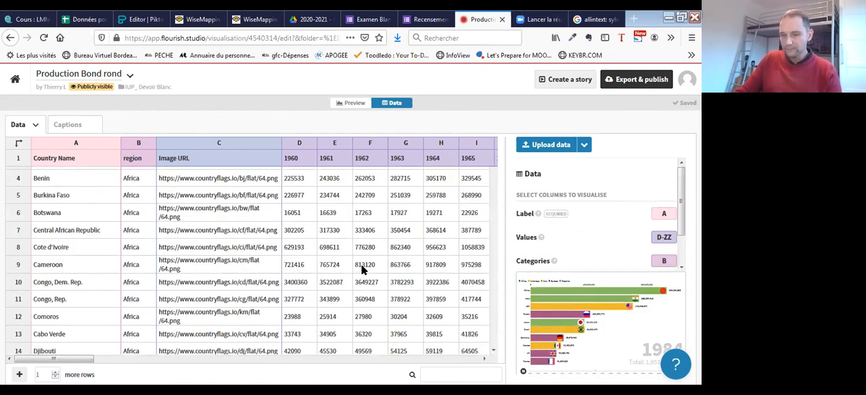
scroll(333, 256, up, 3)
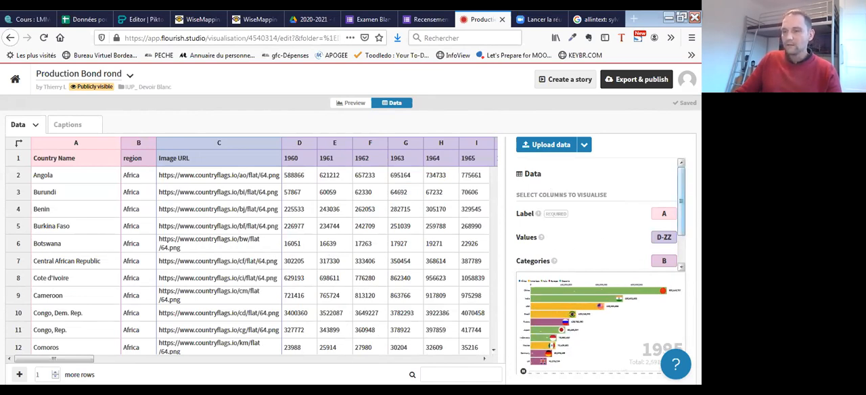
scroll(681, 216, down, 1)
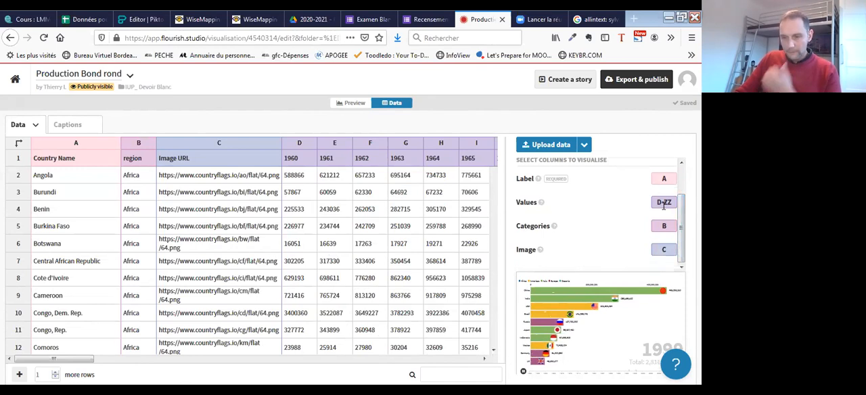
click(654, 204)
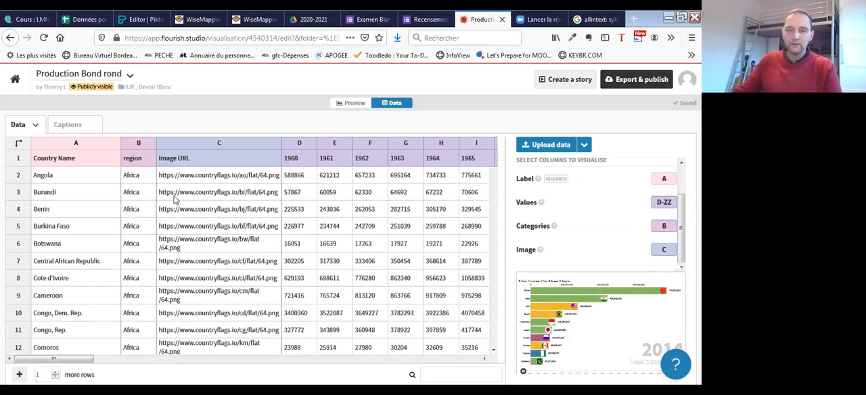
click(91, 129)
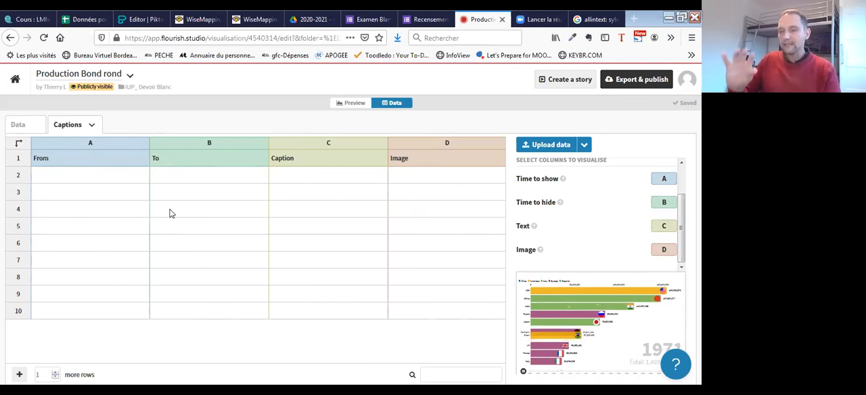
click(18, 124)
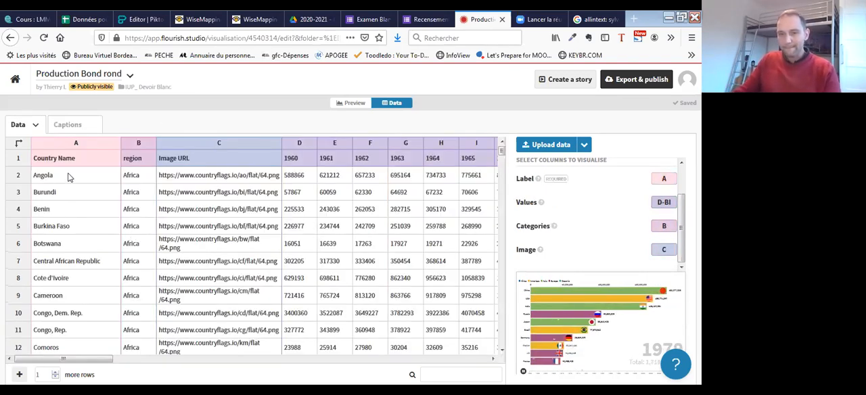
- Clear all the sample country data from the bar chart race's Data sheet
click(50, 158)
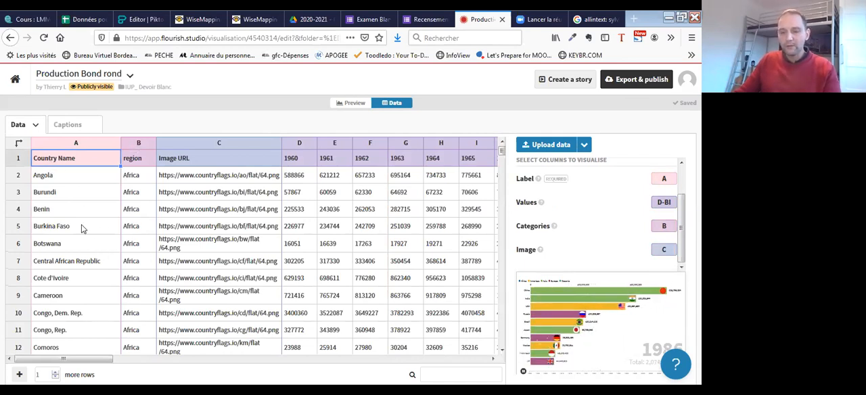
key(ctrl+a)
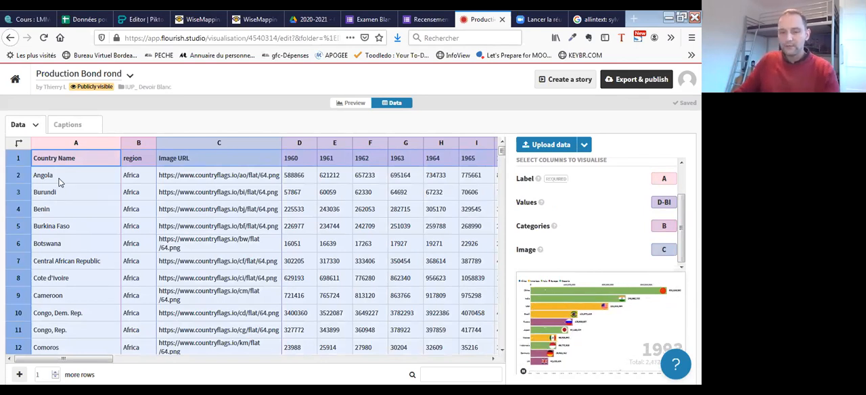
key(Delete)
- Switch to the spreadsheet "Données pour examen blanc" and copy the Data_Bar chart race table from GEO/TIME to the 2019 column, cells A3 to V18
click(90, 20)
click(56, 171)
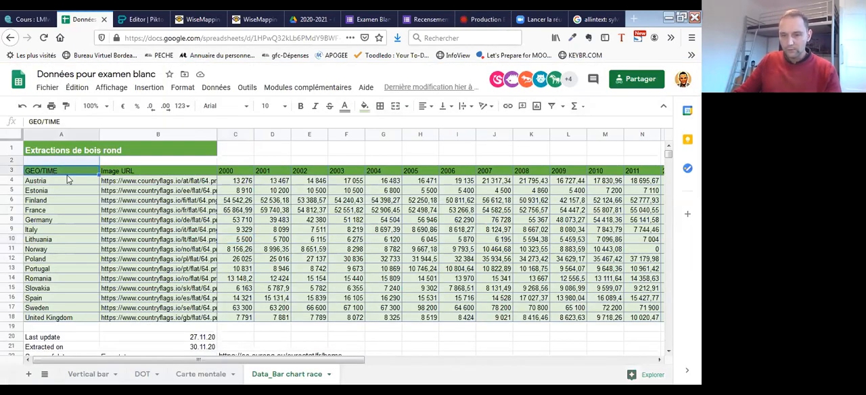
drag(333, 363, 624, 363)
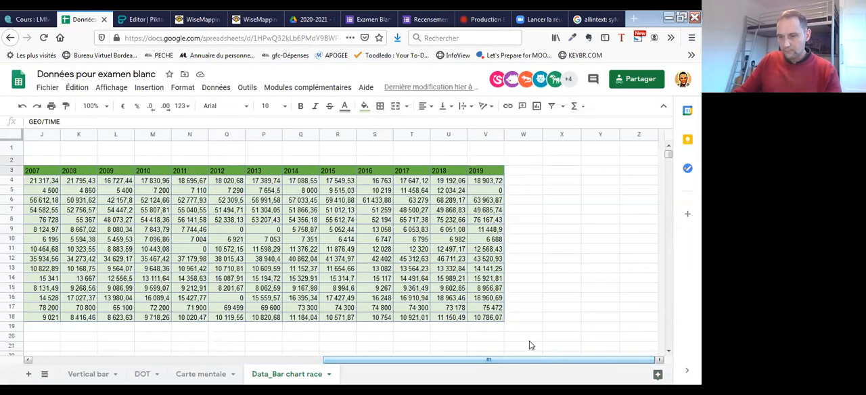
shift+click(490, 322)
key(ctrl+c)
drag(458, 363, 178, 363)
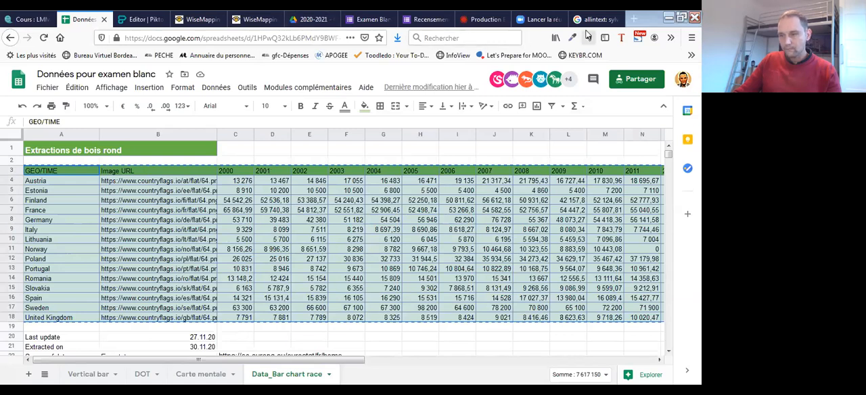
- Switch back to the Flourish visualisation and paste the copied roundwood table into the empty Data sheet from cell A1
click(539, 21)
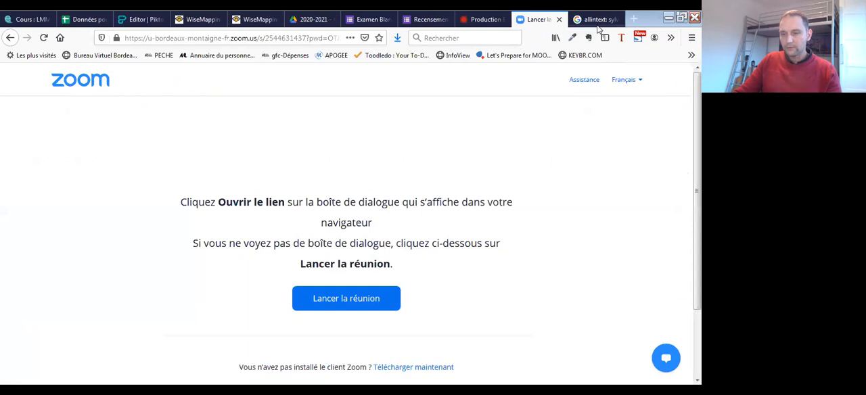
click(435, 25)
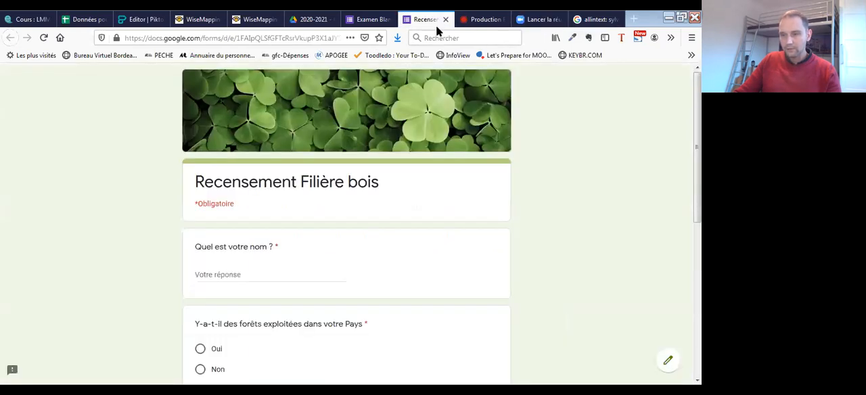
click(596, 19)
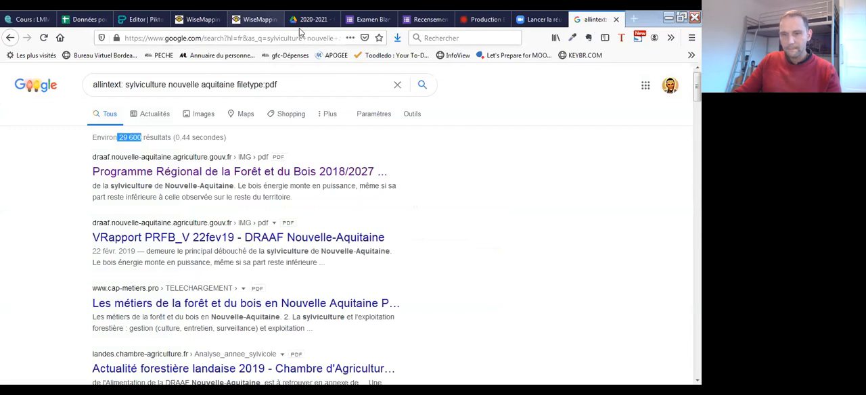
click(477, 21)
click(49, 155)
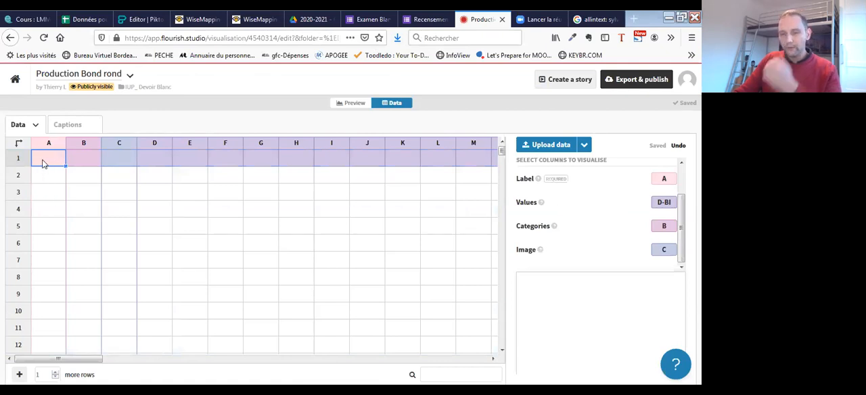
key(ctrl+v)
scroll(234, 347, down, 3)
scroll(233, 347, right, 5)
drag(177, 358, 62, 358)
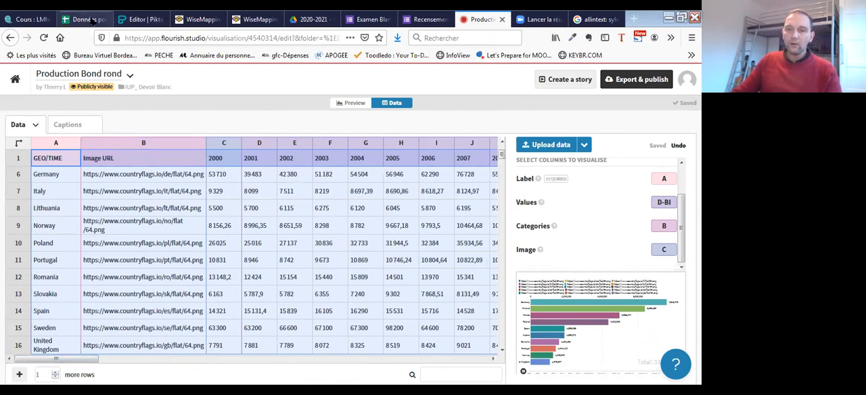
- Return to the spreadsheet "Données pour examen blanc" and widen column B just enough to show the full flag image URLs
click(84, 20)
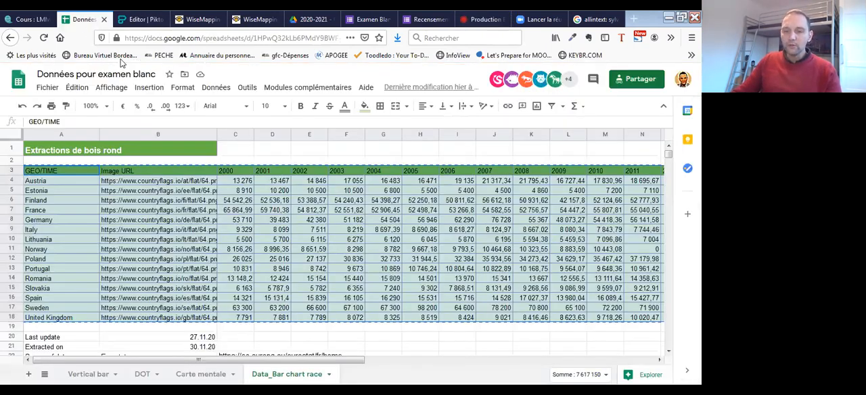
click(65, 210)
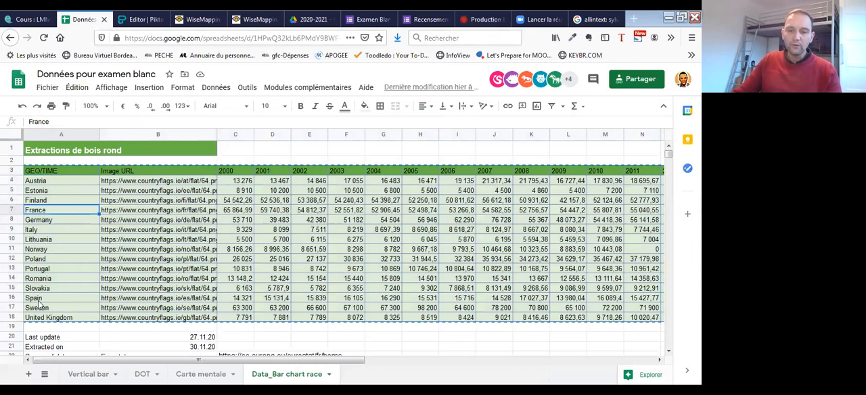
scroll(73, 292, down, 2)
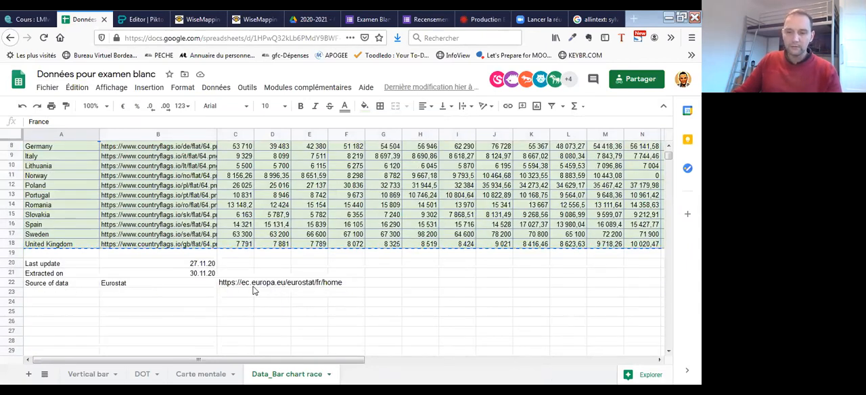
scroll(336, 233, up, 2)
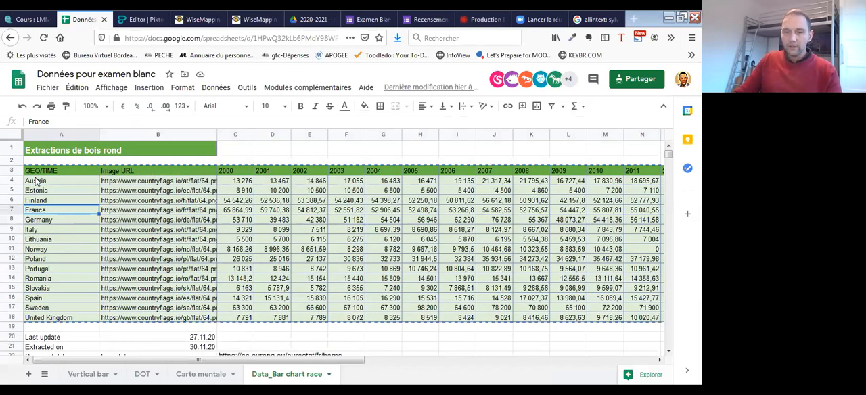
click(157, 180)
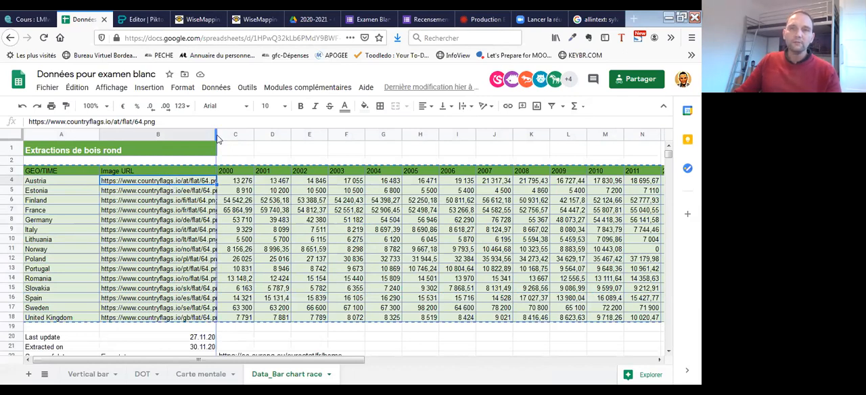
drag(291, 134, 308, 135)
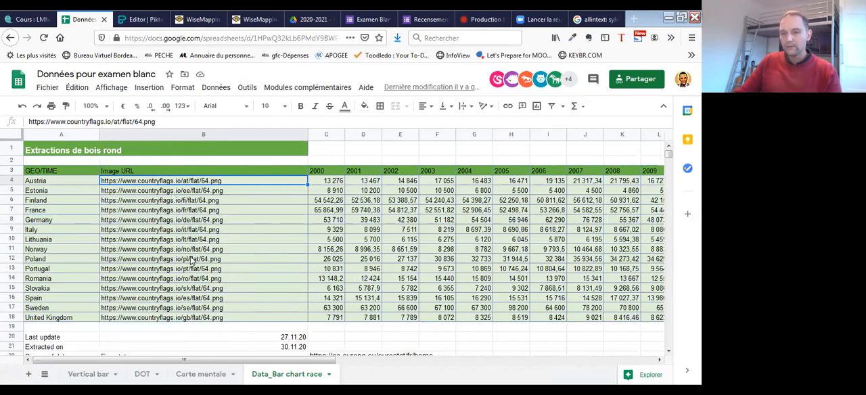
click(215, 249)
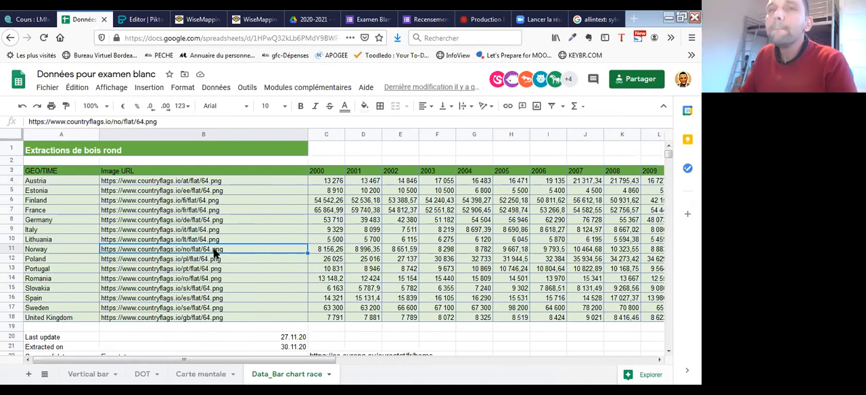
drag(308, 135, 241, 135)
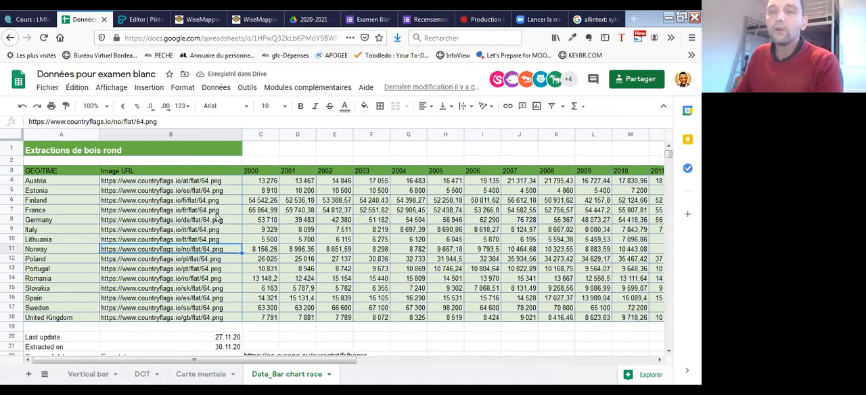
- Examine the Data_Bar chart race sheet's year headers, its title, and the data source details below the table
click(250, 184)
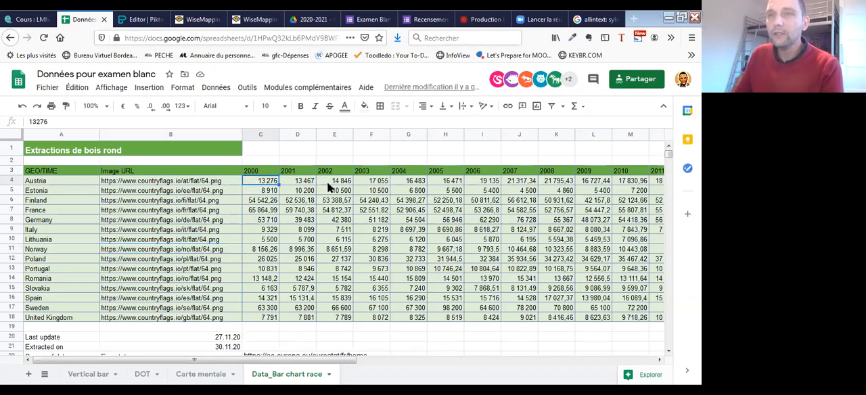
click(300, 172)
click(332, 173)
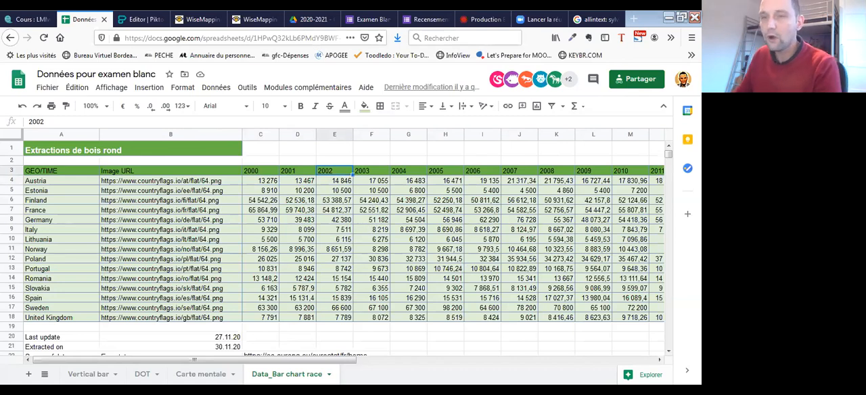
click(71, 150)
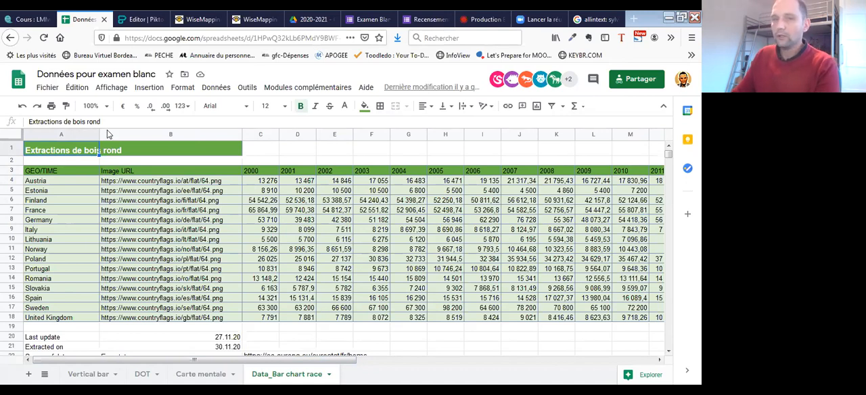
scroll(162, 305, down, 2)
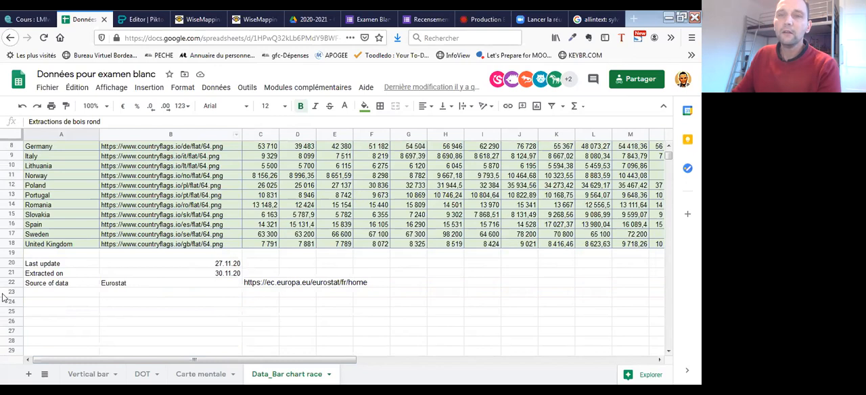
click(61, 285)
click(281, 283)
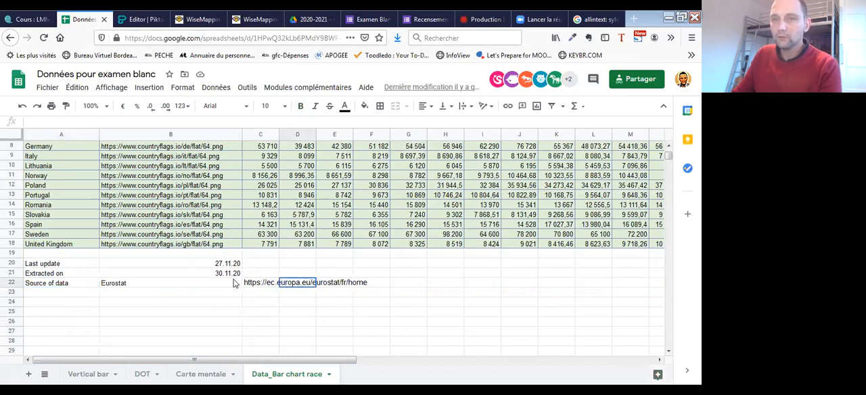
click(189, 286)
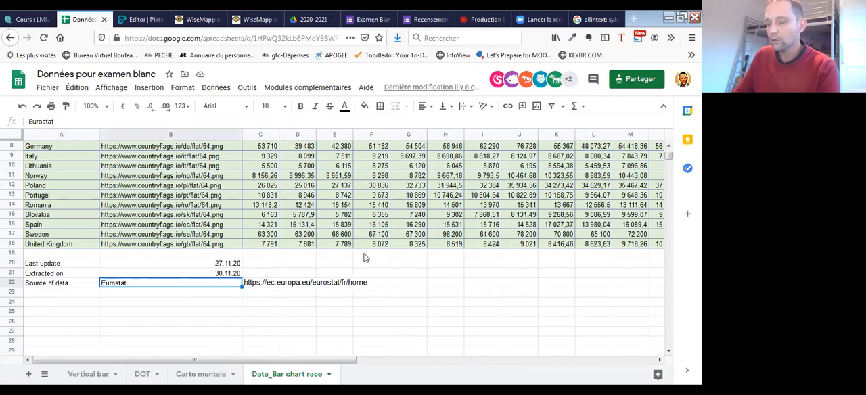
click(393, 218)
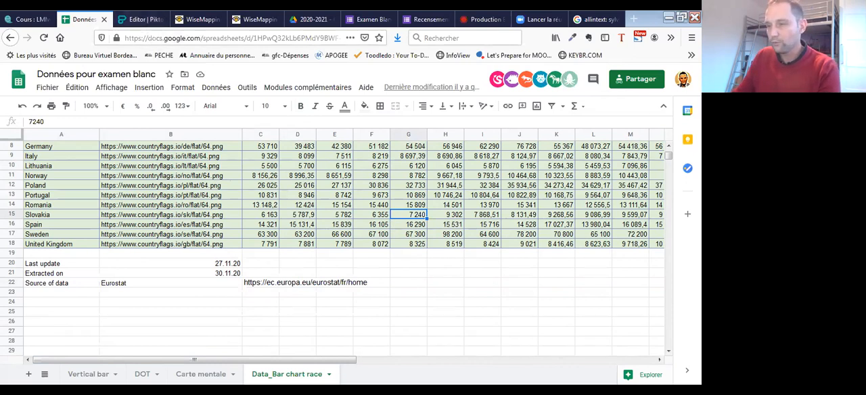
- Switch to the Flourish visualisation, assign column B as the Image column and clear the Categories column
click(524, 27)
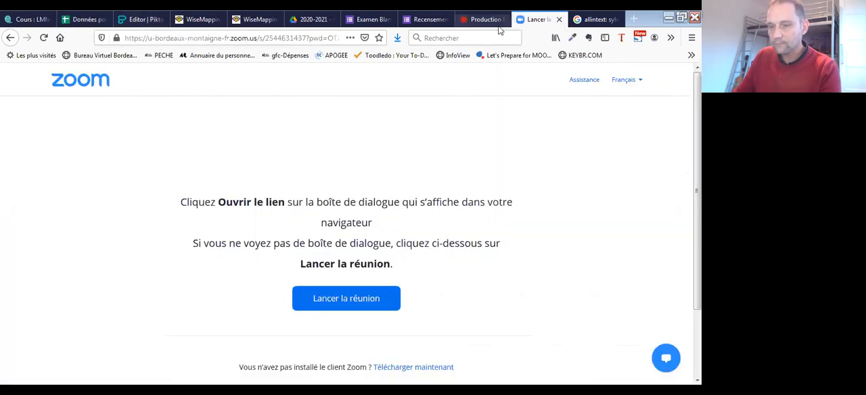
click(484, 20)
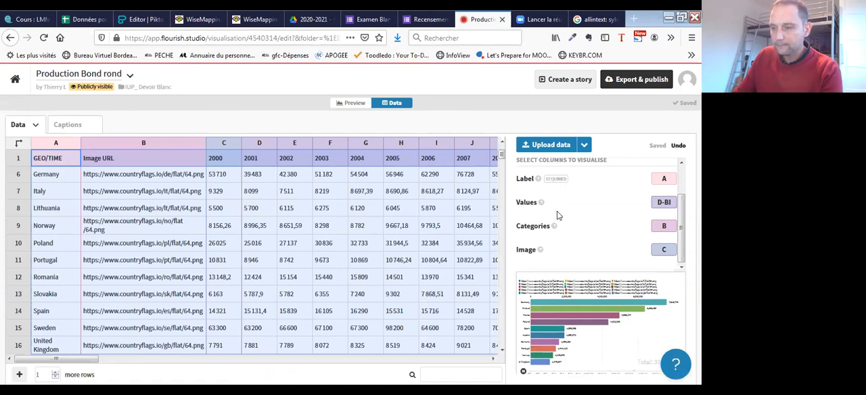
click(659, 178)
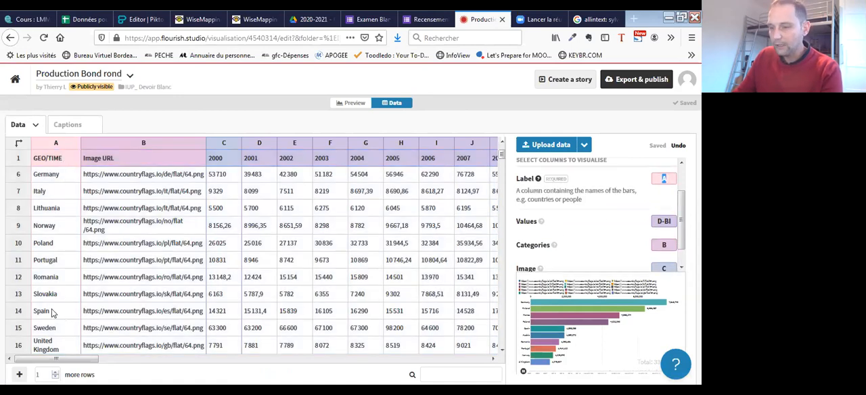
drag(681, 235, 681, 250)
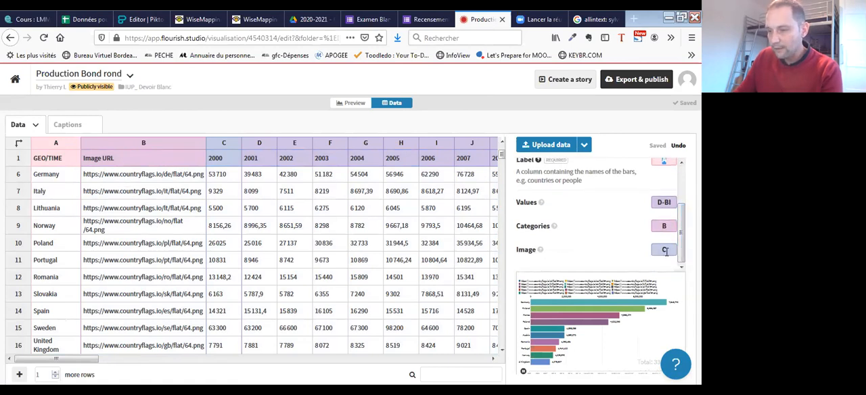
click(655, 248)
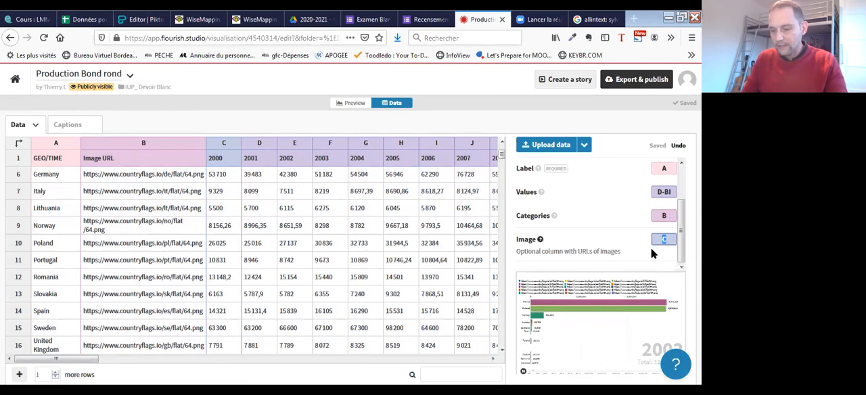
text(B)
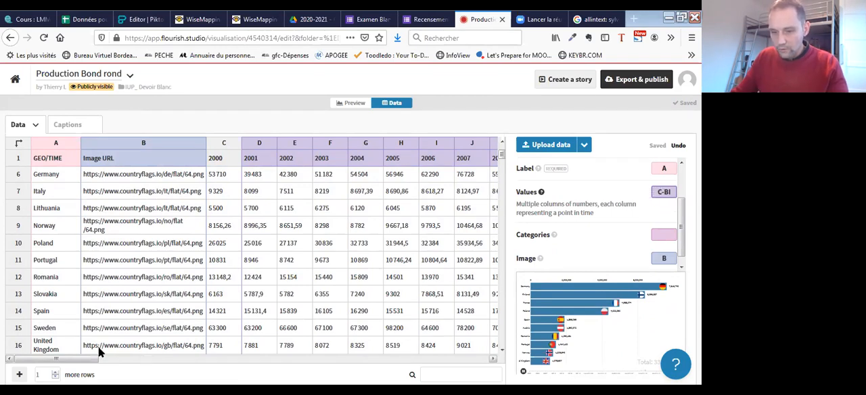
- Set the Values columns to C-V so they cover the years 2000 to 2019
drag(85, 363, 257, 363)
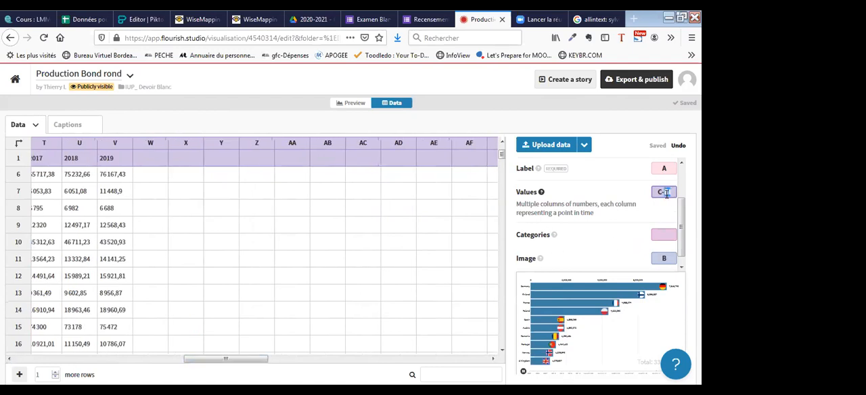
text(V)
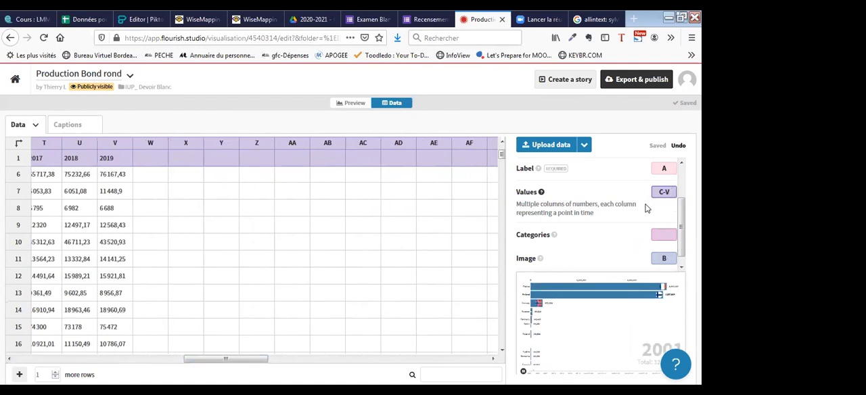
scroll(605, 260, down, 1)
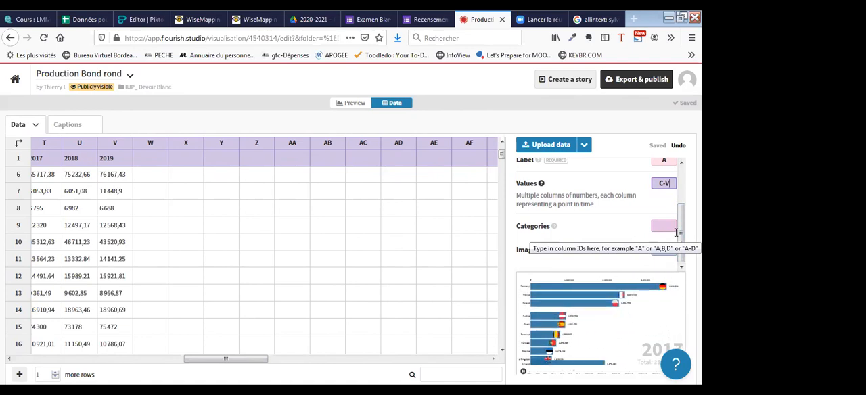
- Check the pasted figures across the years, preview the bar chart race, and return to the data's column assignments
drag(501, 161, 497, 157)
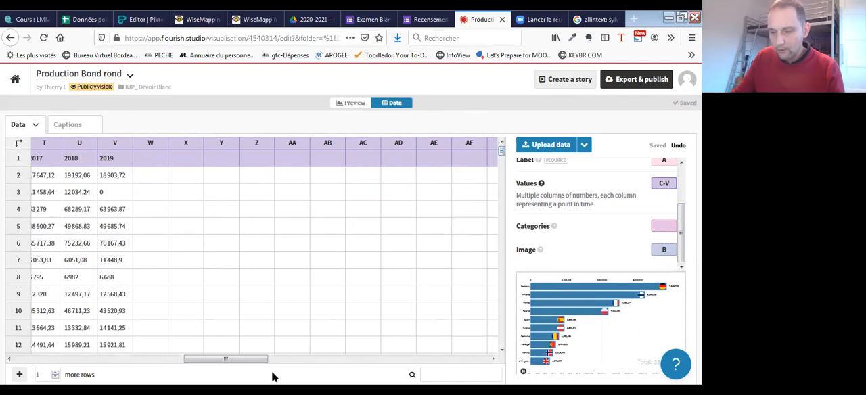
drag(248, 364, 214, 364)
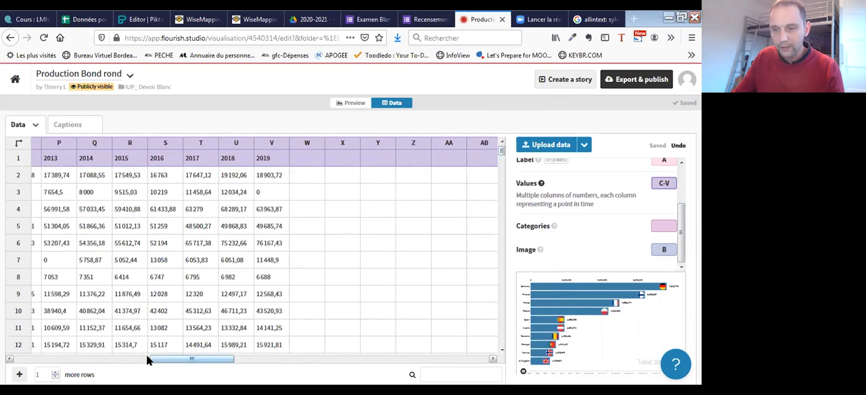
drag(152, 365, 131, 362)
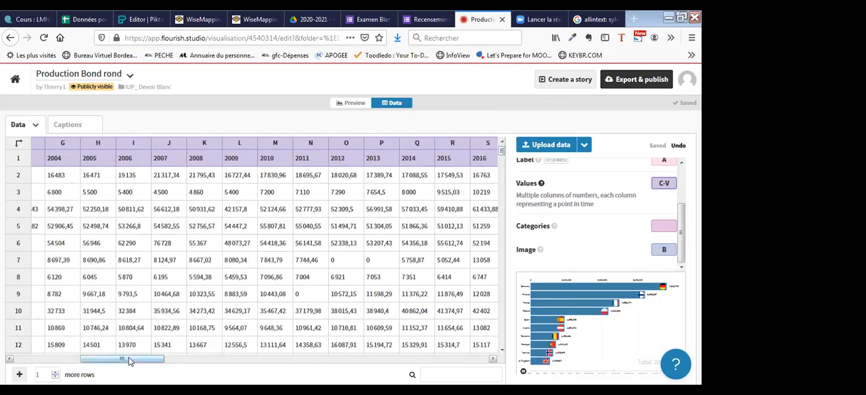
click(54, 359)
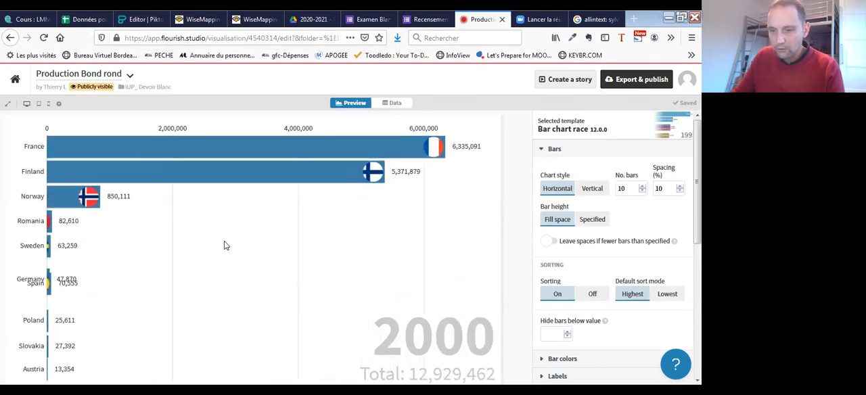
click(391, 106)
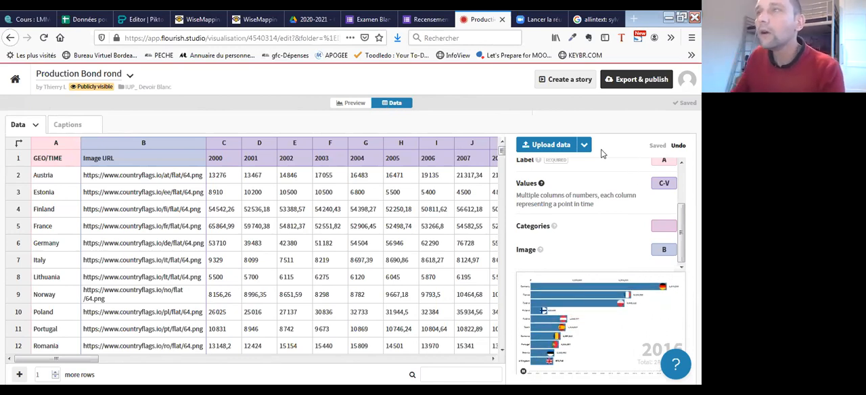
scroll(660, 159, up, 2)
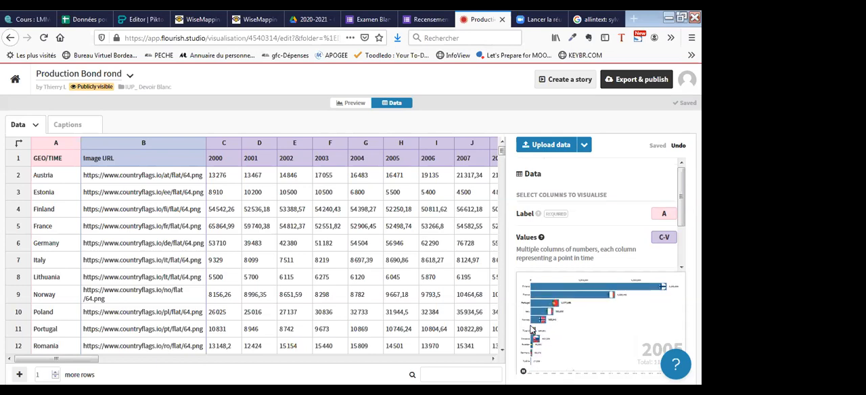
- Preview the bar chart race, then review the Label, Values, Categories and Image column assignments in the data
click(353, 103)
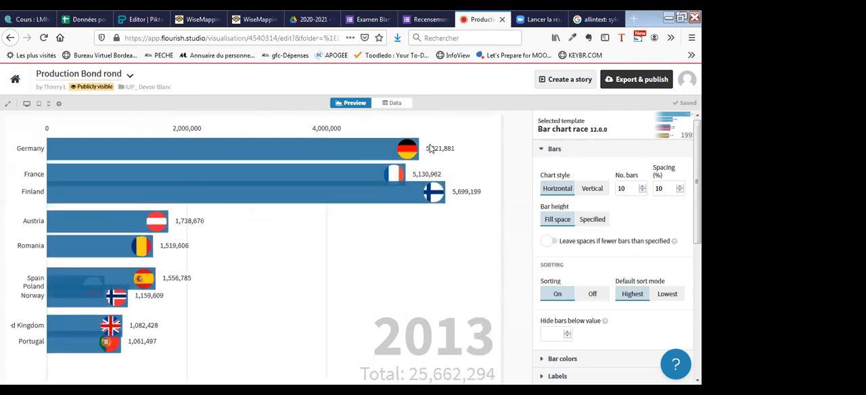
click(395, 103)
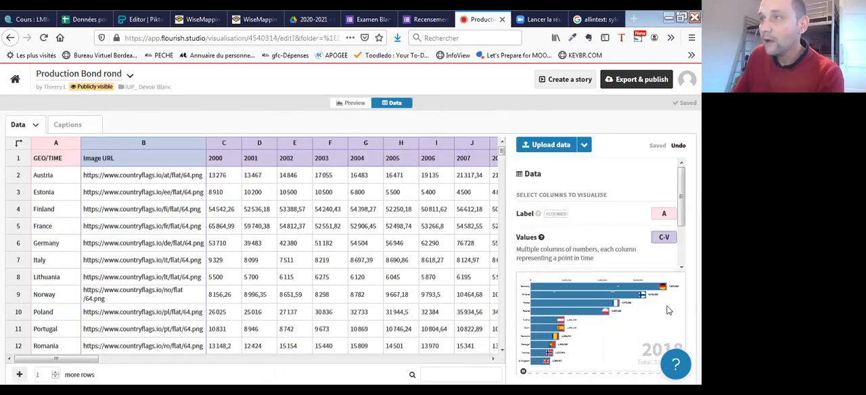
scroll(678, 248, down, 2)
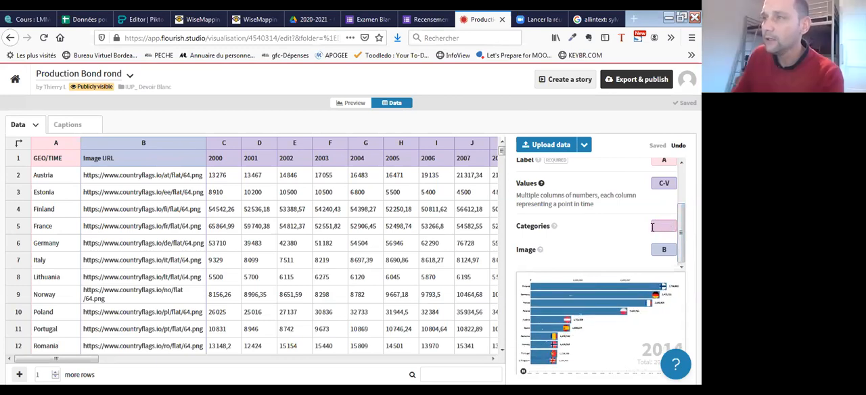
scroll(672, 216, up, 2)
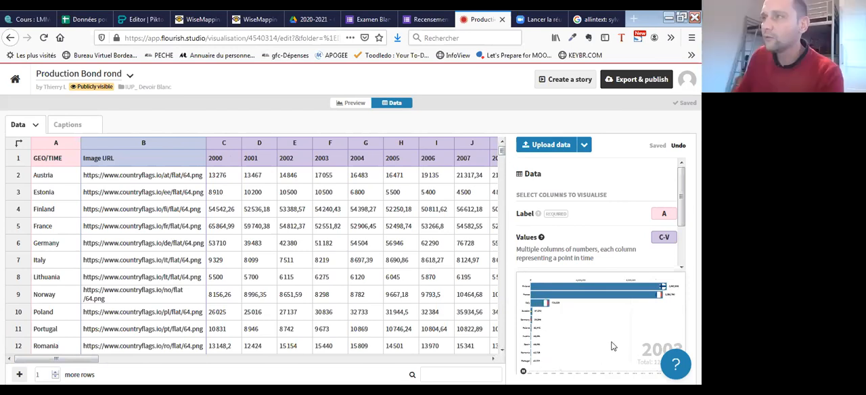
scroll(649, 223, down, 1)
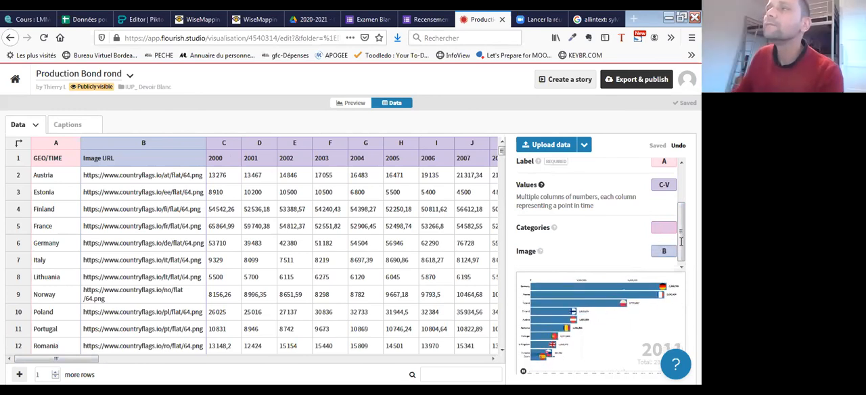
scroll(599, 210, up, 2)
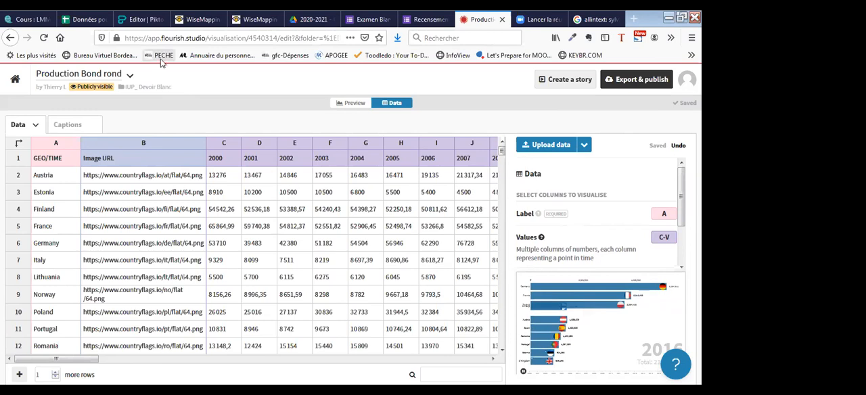
- Examine the explanation of the optional Categories column among the data's column assignments
click(138, 39)
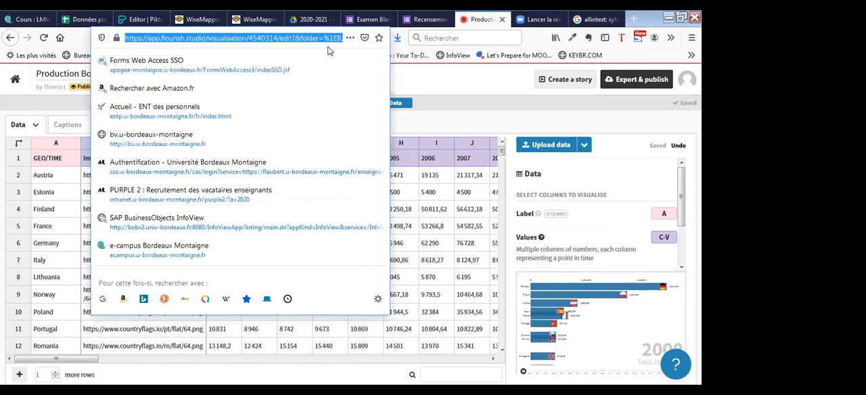
click(409, 88)
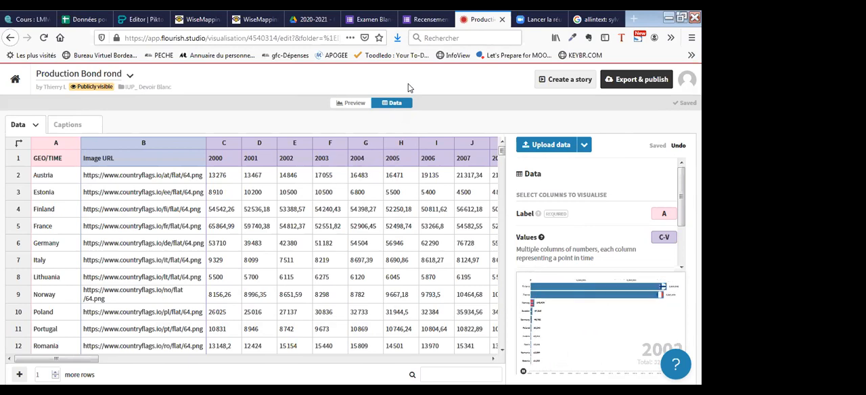
drag(687, 184, 687, 237)
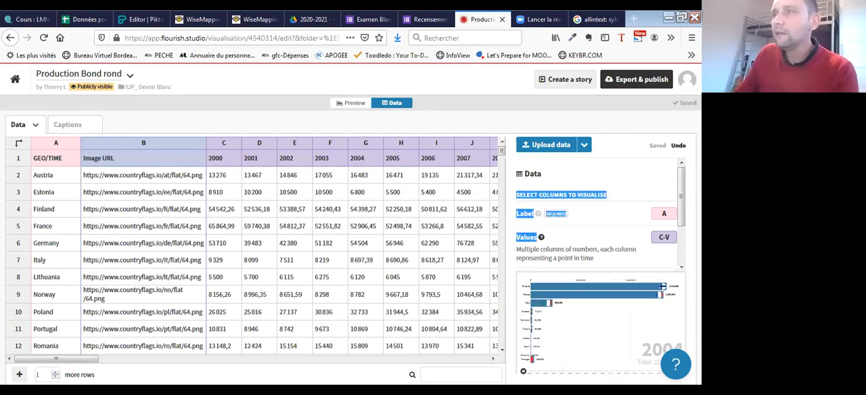
drag(682, 176, 682, 274)
click(667, 226)
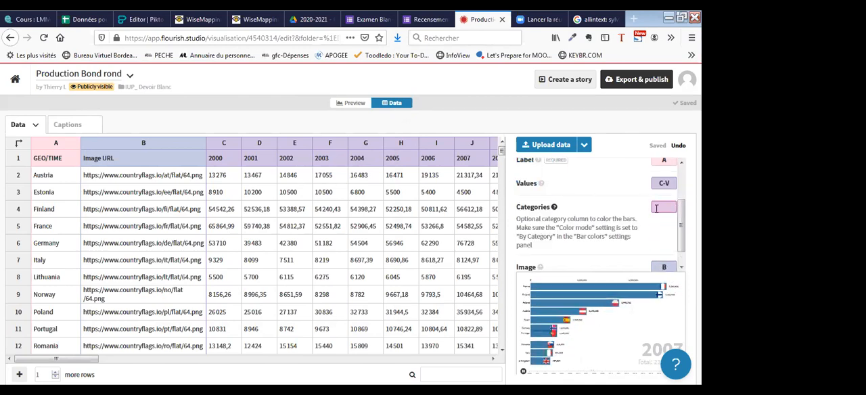
- Preview the race and highlight the selected template's name and version, then return to the data
click(346, 104)
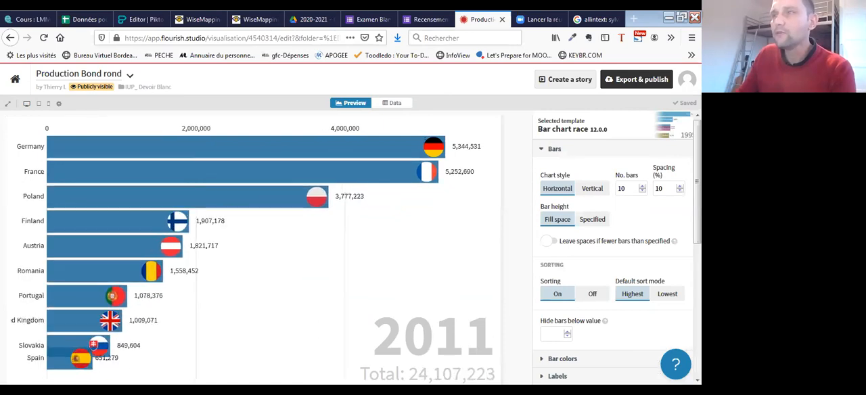
drag(698, 182, 697, 182)
drag(608, 129, 531, 127)
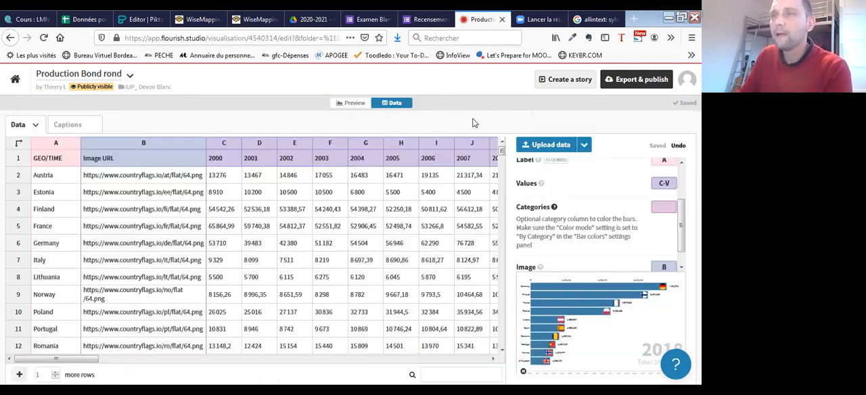
click(399, 105)
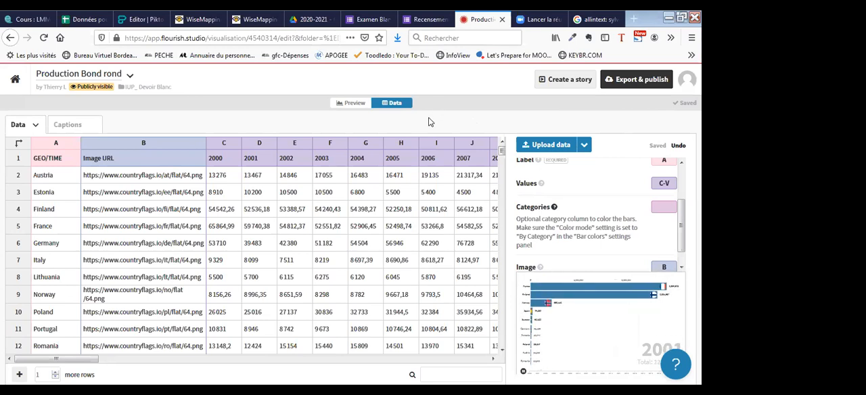
- In the preview's bar color settings, set the color mode to By bar
click(350, 104)
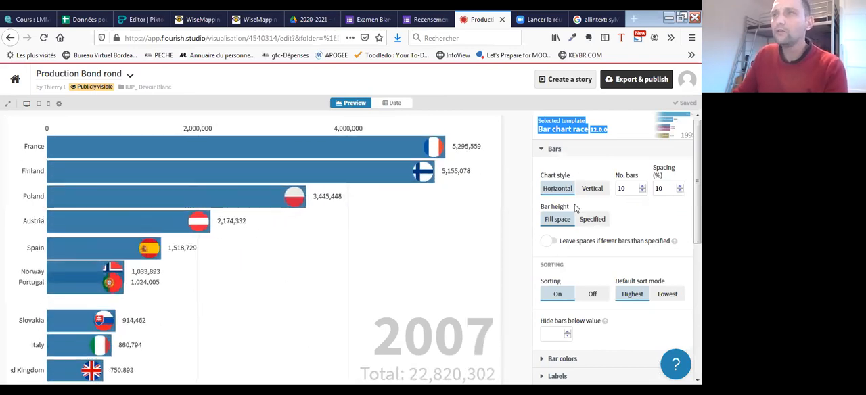
click(550, 148)
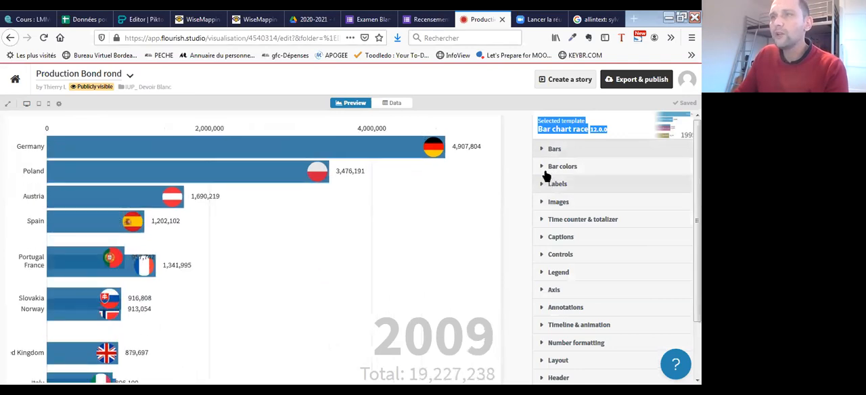
click(548, 166)
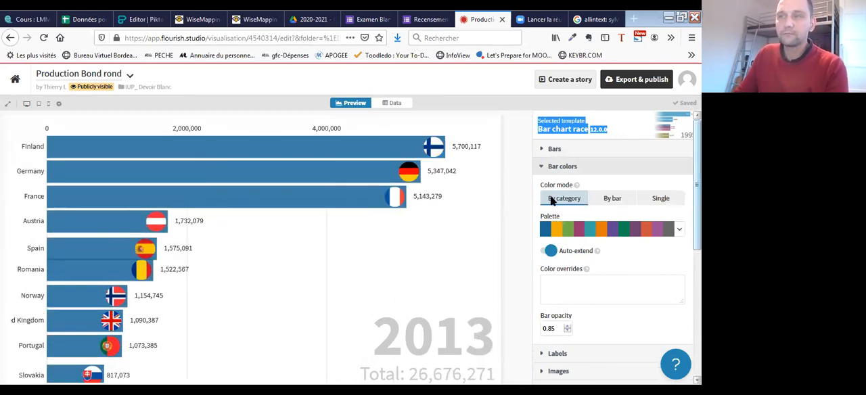
scroll(565, 197, down, 1)
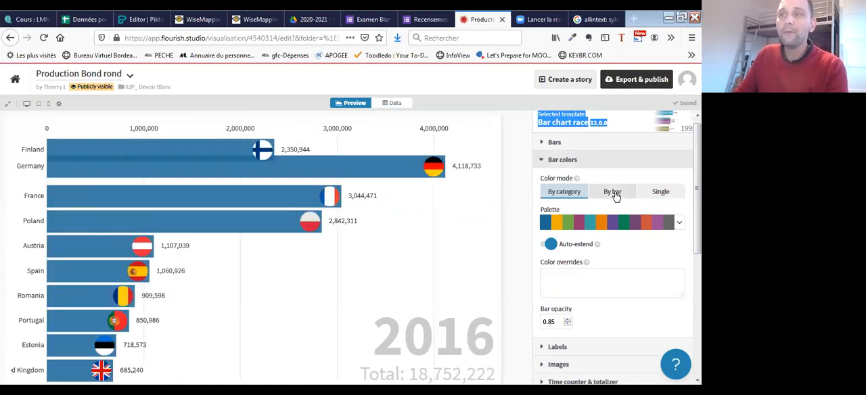
click(614, 193)
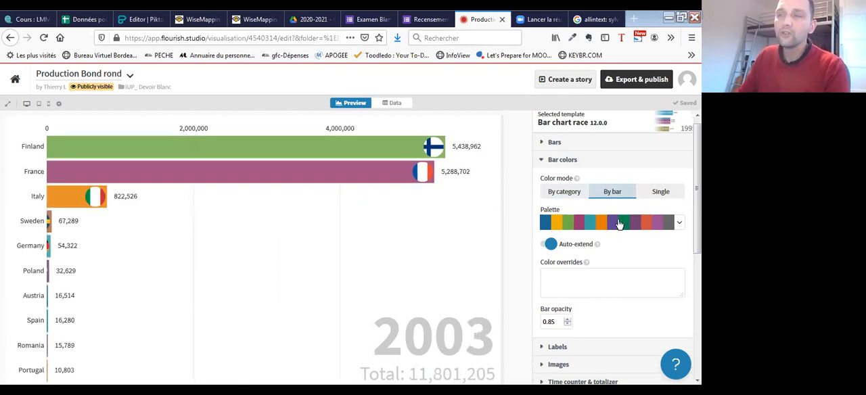
click(562, 160)
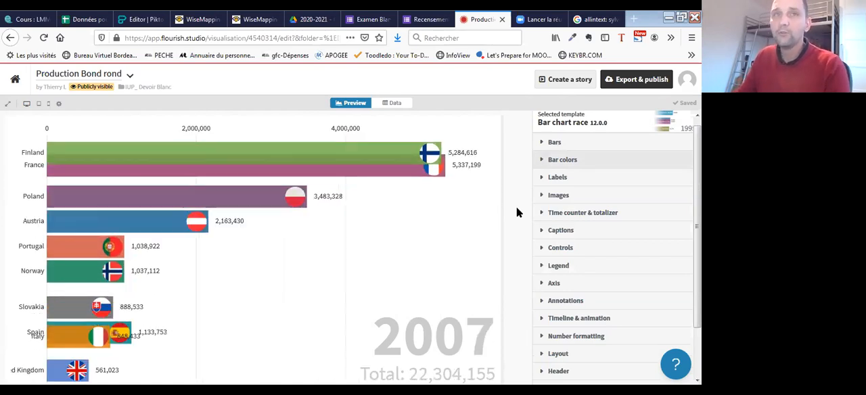
- In the Timeline & animation settings, set the timeline duration to 50 seconds
scroll(613, 159, down, 2)
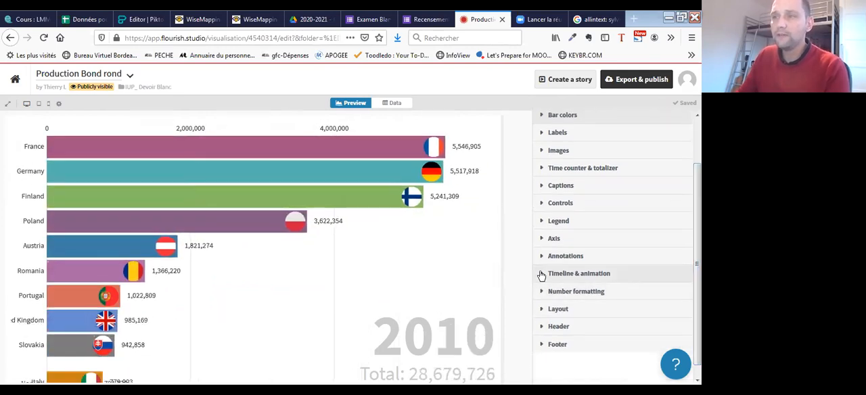
click(540, 274)
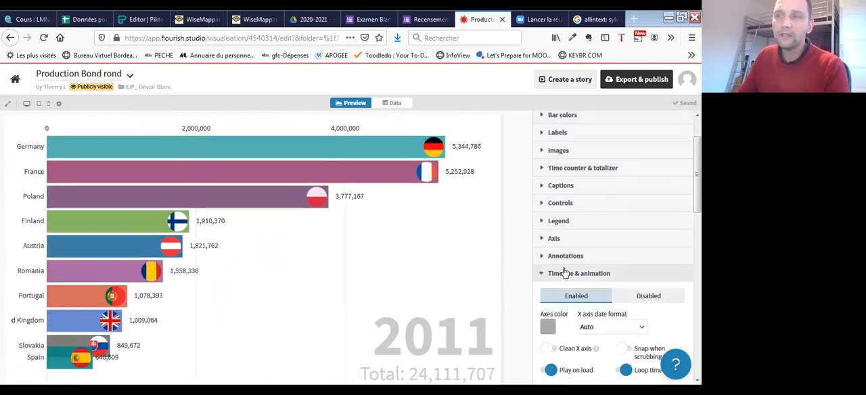
scroll(541, 277, down, 2)
scroll(612, 244, down, 9)
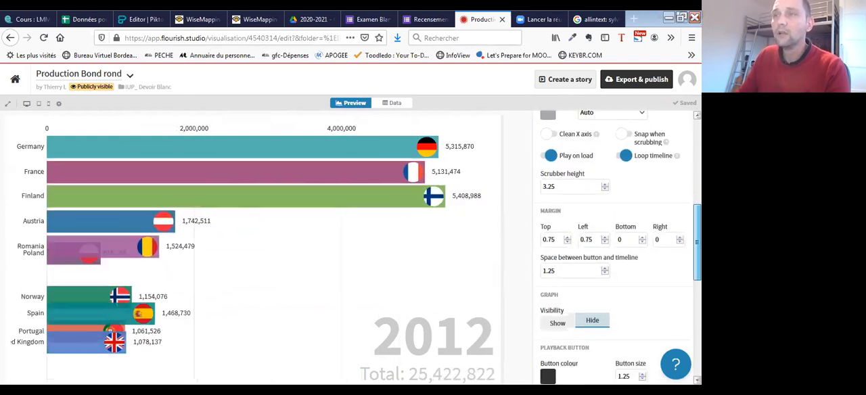
scroll(612, 243, down, 1)
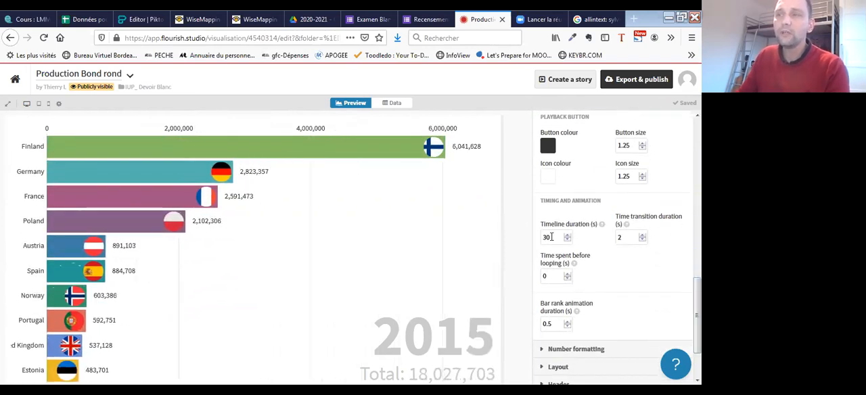
drag(548, 237, 541, 242)
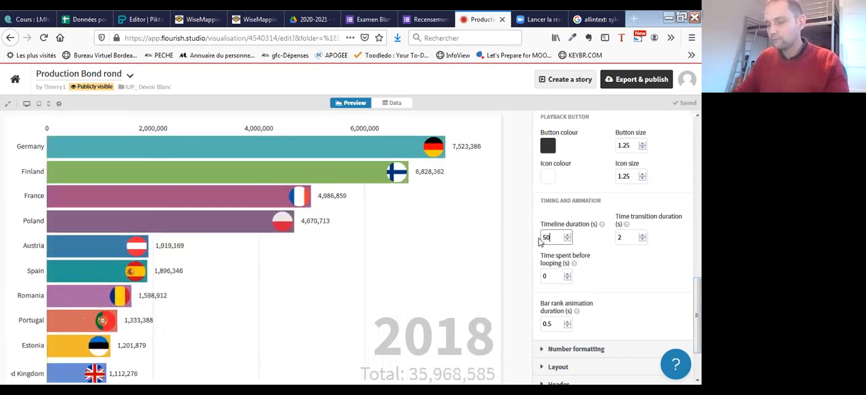
text(50)
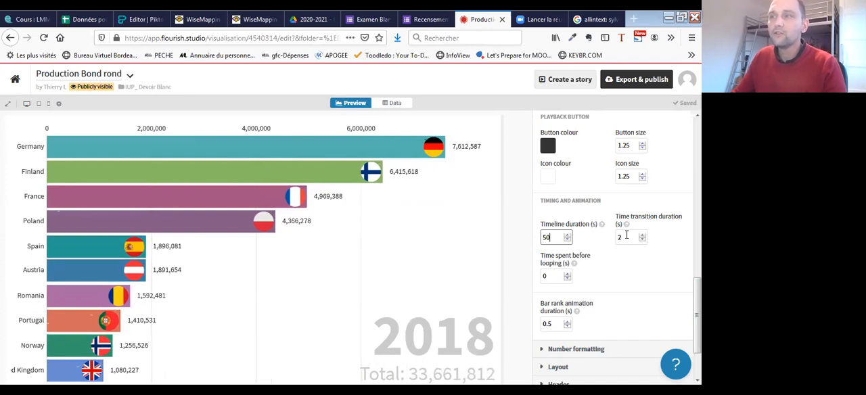
- Set the timeline duration to 300 seconds in the timing and animation settings
click(623, 238)
click(552, 236)
scroll(629, 262, down, 2)
double_click(542, 180)
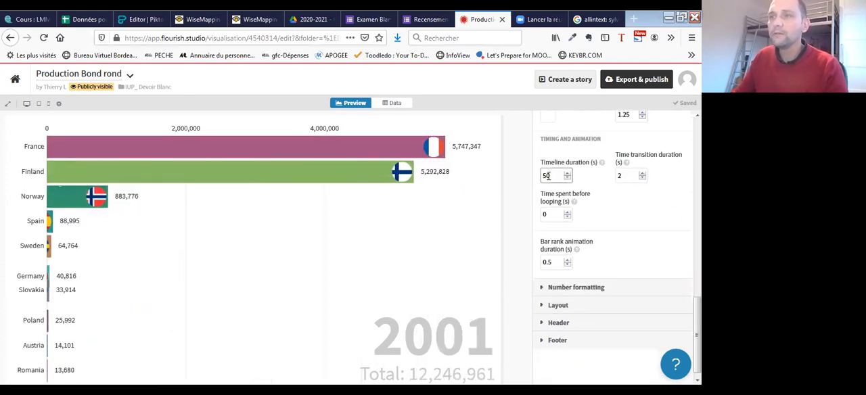
text(300)
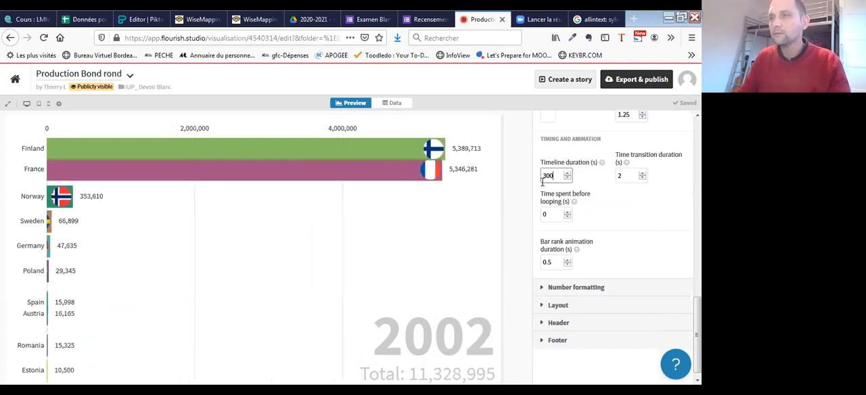
click(625, 177)
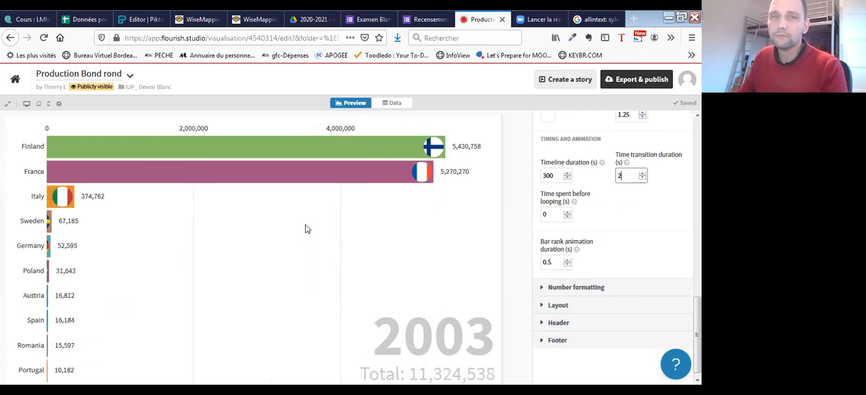
- Set the timeline duration to 10 seconds
double_click(542, 176)
text(10)
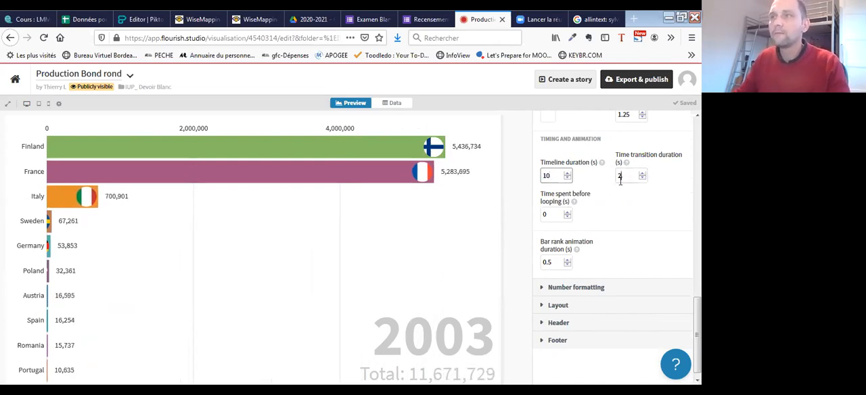
click(626, 175)
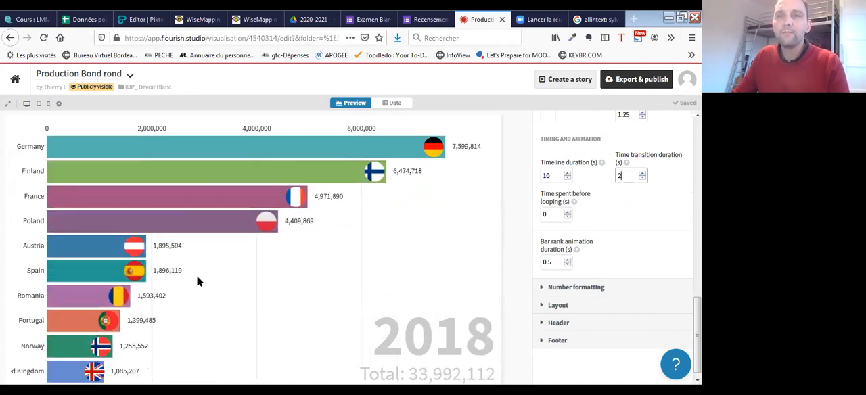
- Review the playback button and timing settings, and watch the race play down to its timeline controls
scroll(648, 231, up, 4)
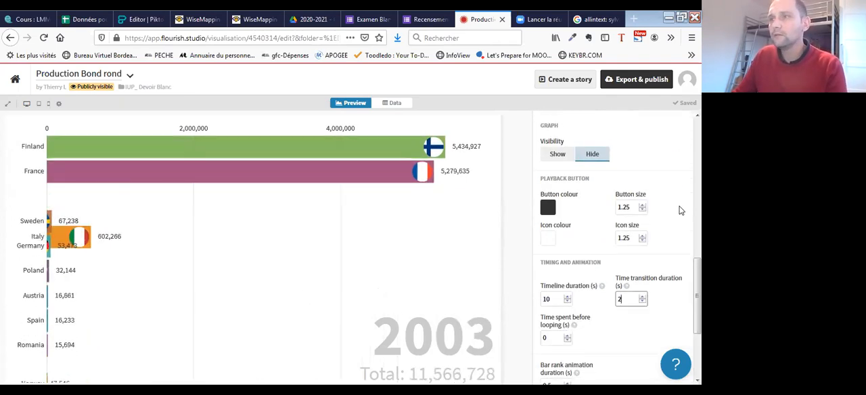
scroll(681, 210, down, 1)
scroll(627, 251, down, 2)
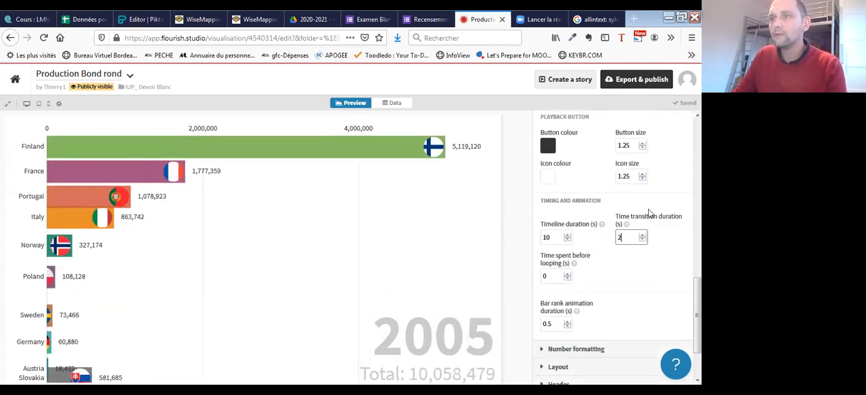
scroll(565, 329, up, 1)
scroll(567, 218, up, 1)
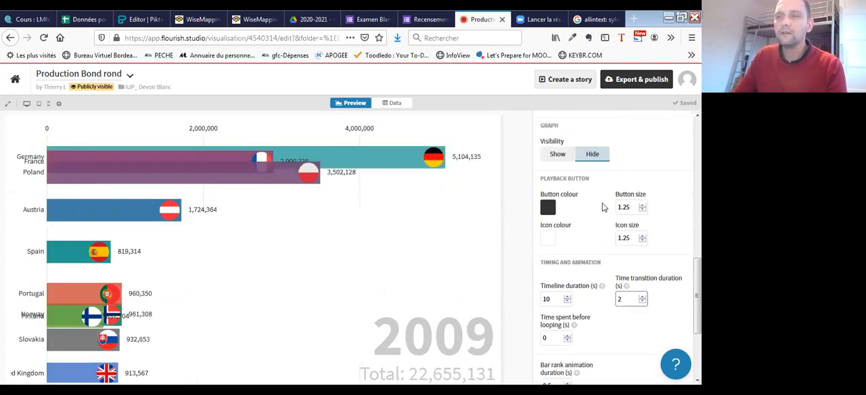
scroll(611, 206, down, 3)
scroll(599, 223, down, 1)
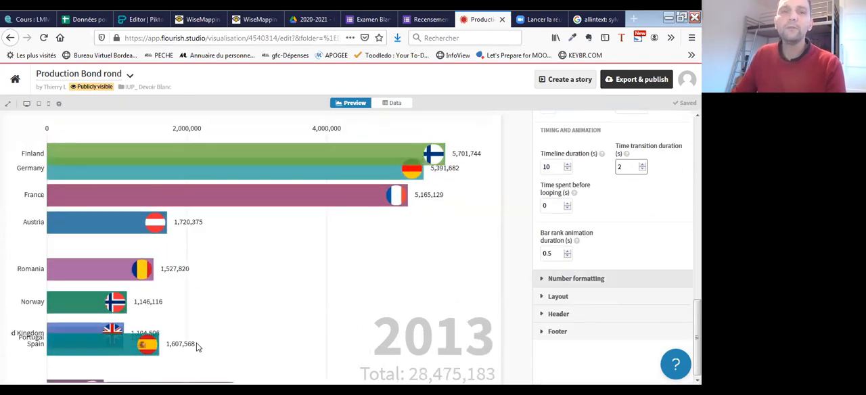
scroll(23, 374, down, 1)
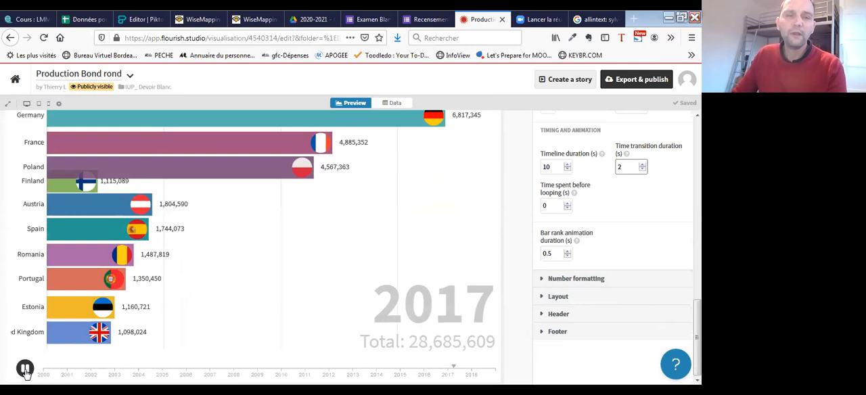
- Pause the bar chart race, restart its playback, and stop it again early in the timeline
click(26, 371)
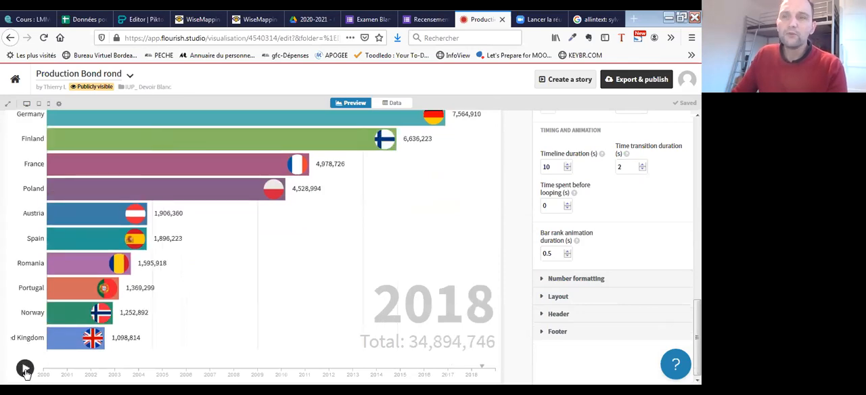
click(25, 370)
click(25, 369)
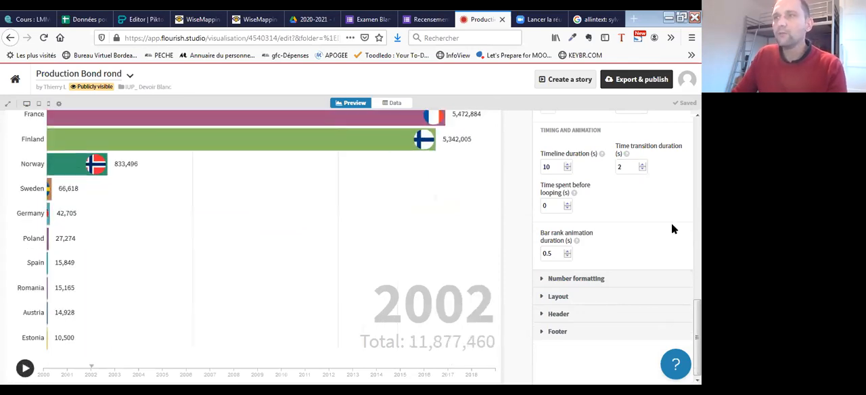
- Review the timeline, playback button and timing options, and close the Timeline & animation settings
scroll(645, 214, up, 3)
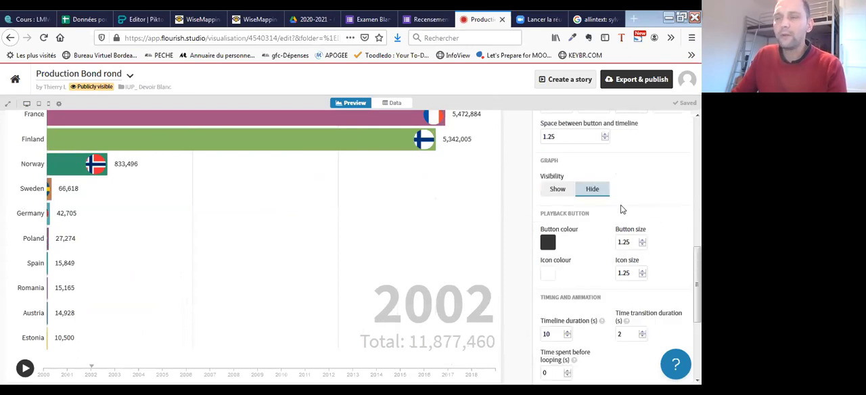
scroll(644, 212, down, 1)
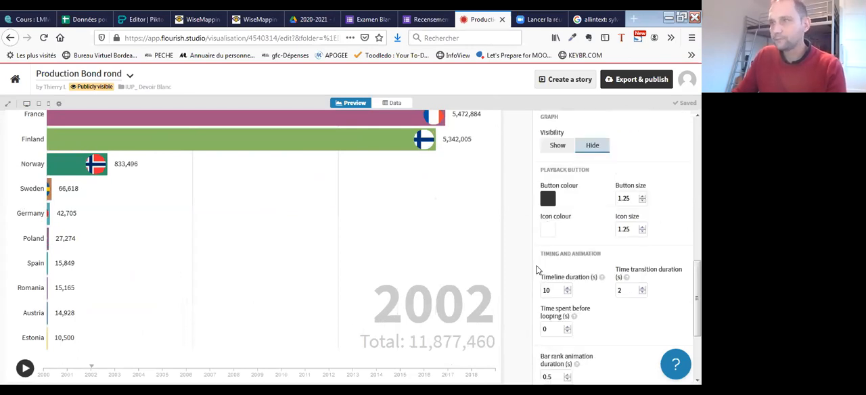
scroll(575, 220, up, 5)
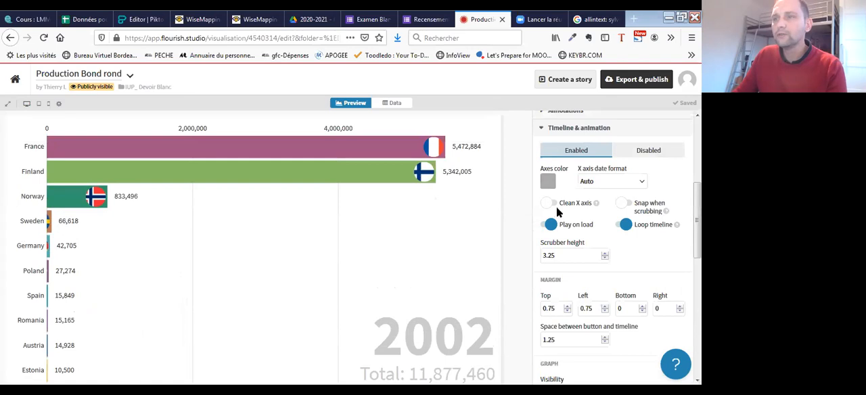
scroll(556, 213, down, 1)
scroll(546, 230, up, 2)
click(543, 191)
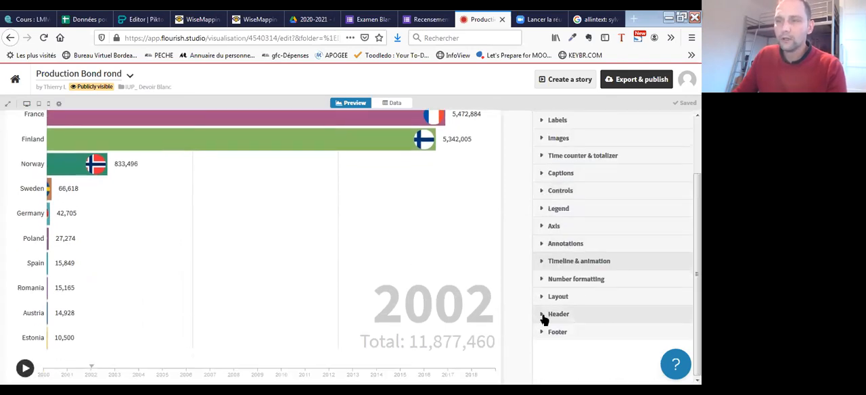
- Open the chart's Header settings, and copy the heading "Extractions de bois rond" from the bar chart race sheet in Google Sheets
click(544, 316)
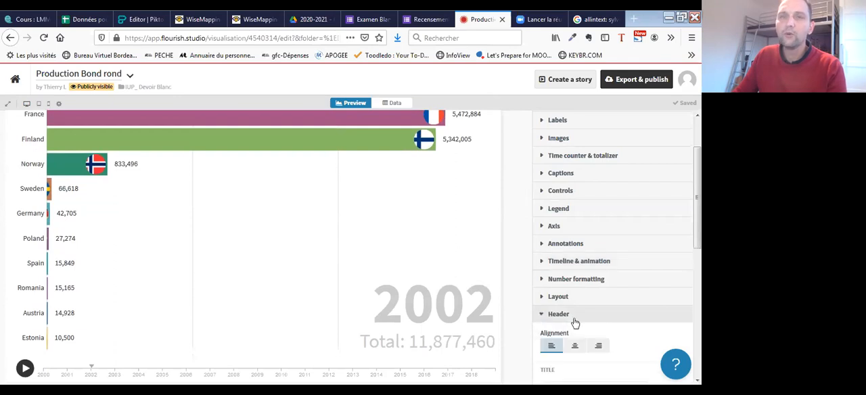
scroll(574, 323, down, 1)
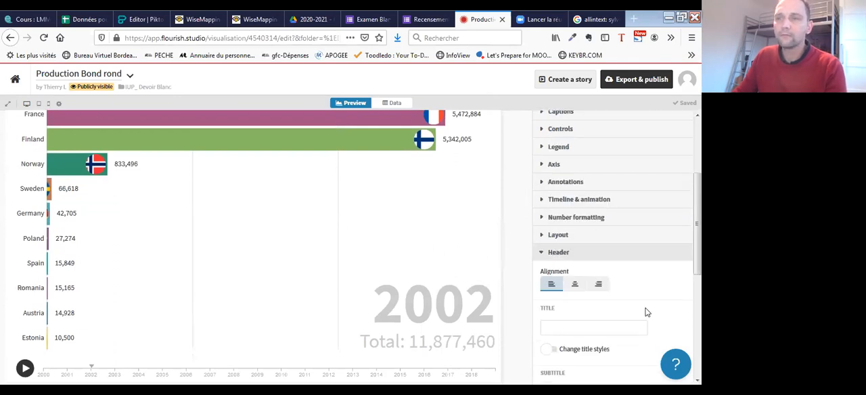
click(85, 19)
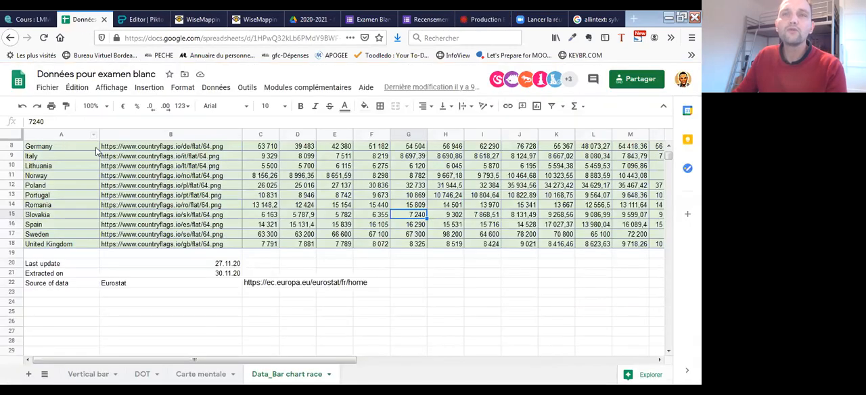
scroll(60, 159, up, 3)
click(59, 154)
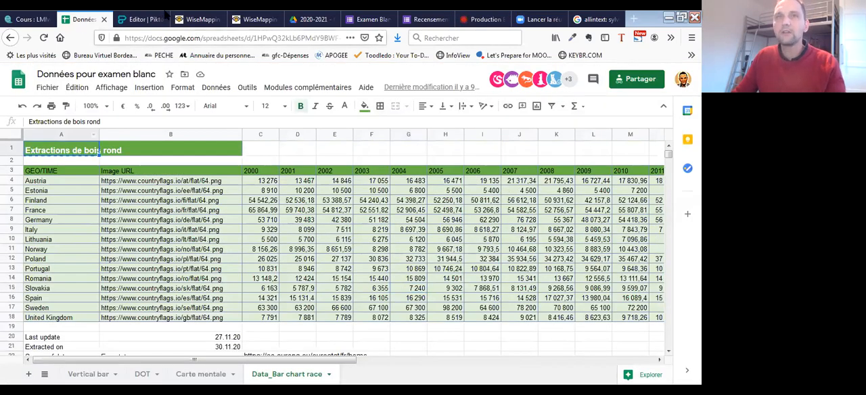
- Back in Flourish, set the header title to "Extractions de bois rond" and close the Header settings
click(140, 22)
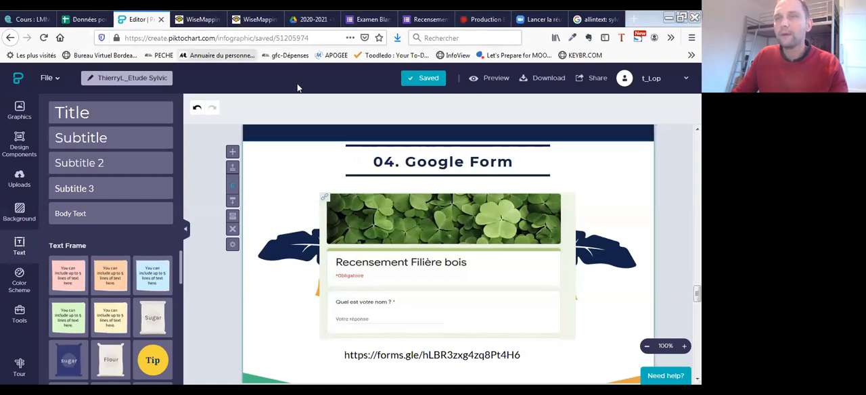
click(486, 20)
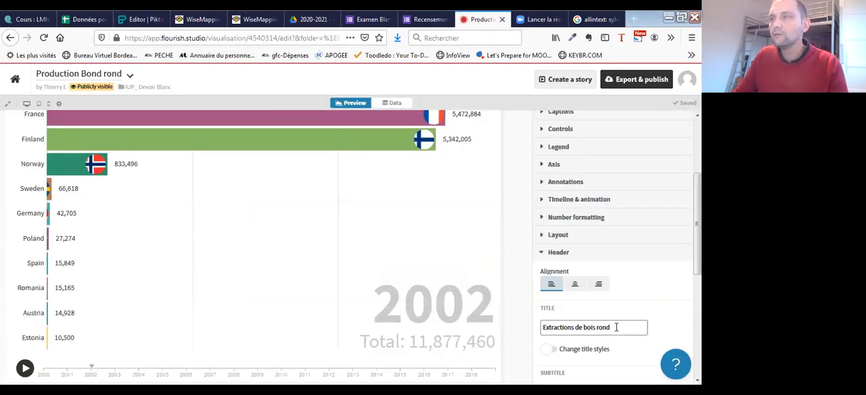
scroll(616, 304, down, 3)
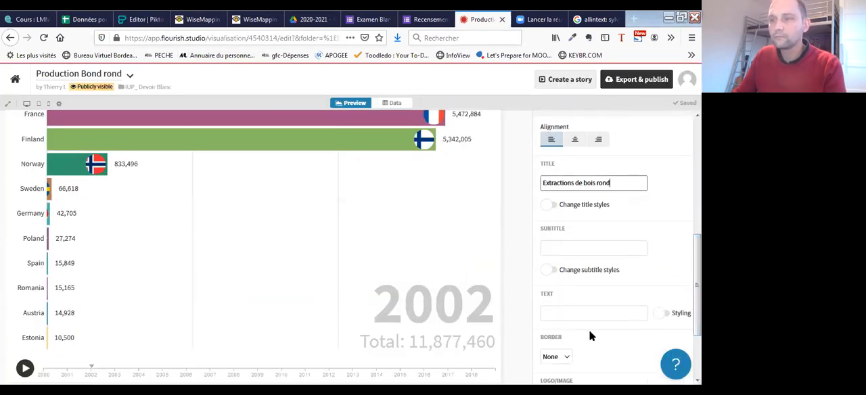
scroll(572, 168, up, 1)
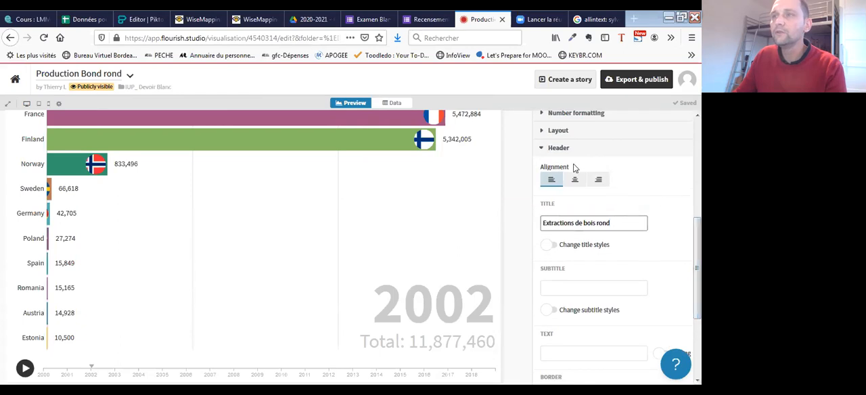
click(540, 146)
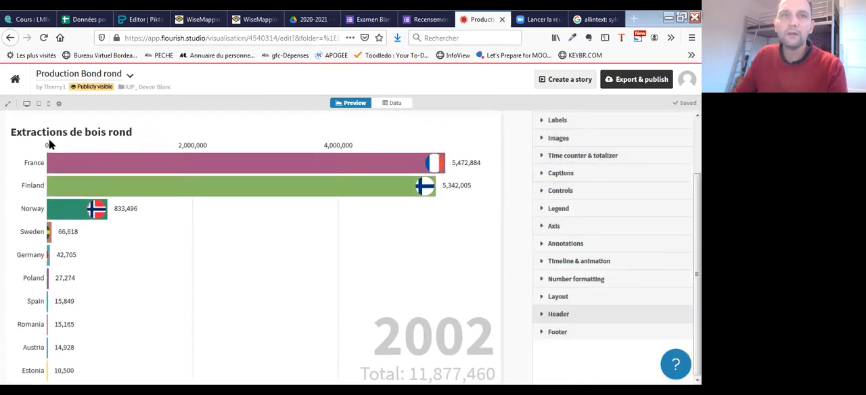
- Check the titled chart preview, and examine the update, extraction and source rows below the data table in Google Sheets
scroll(471, 262, down, 1)
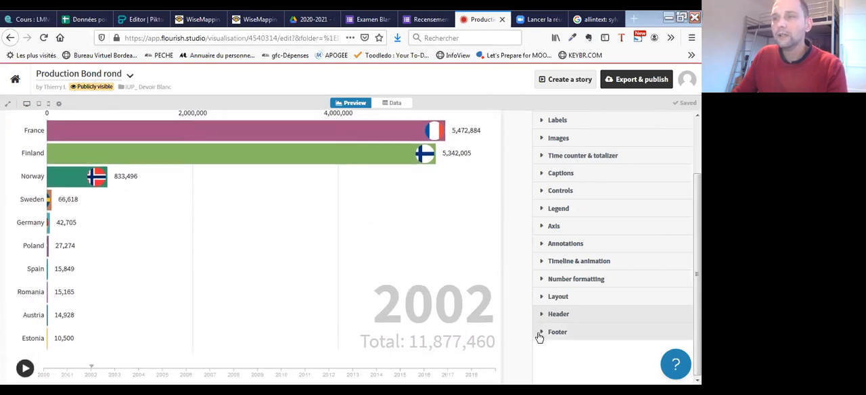
scroll(224, 187, up, 1)
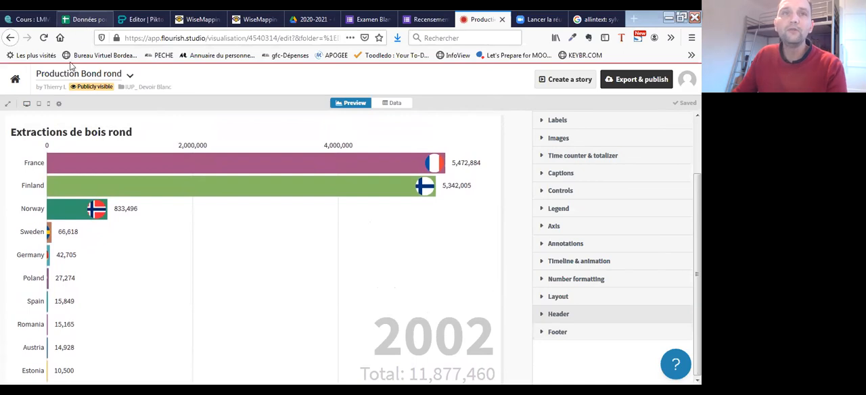
click(86, 20)
scroll(251, 304, down, 1)
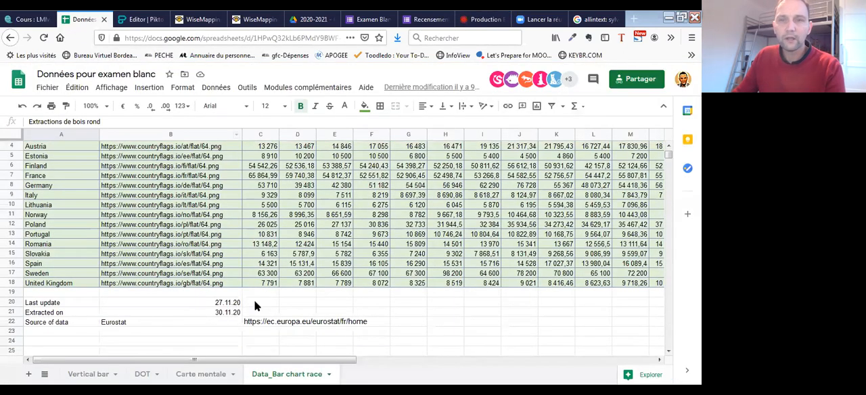
scroll(61, 312, up, 1)
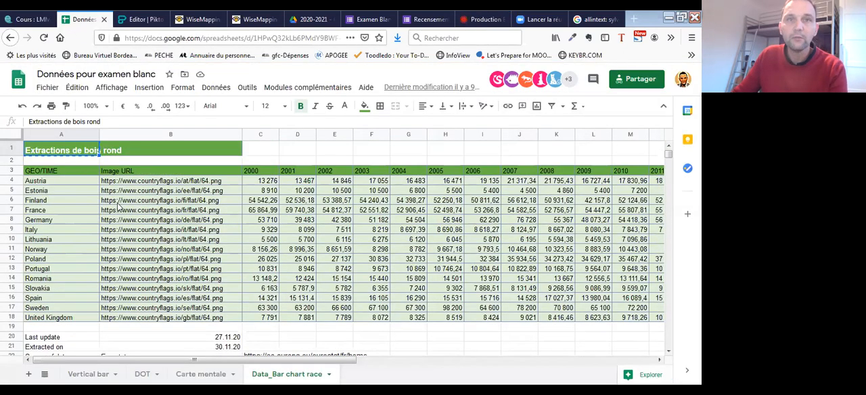
scroll(288, 291, down, 2)
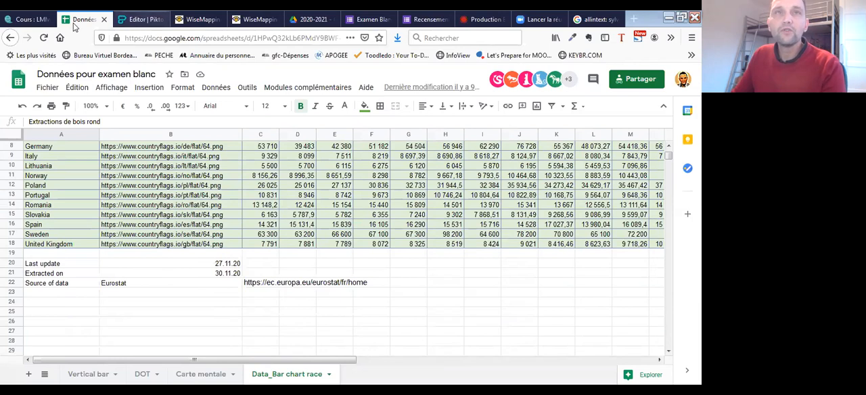
- Back in Flourish, open the Footer settings and locate the source name, URL and label fields
click(471, 22)
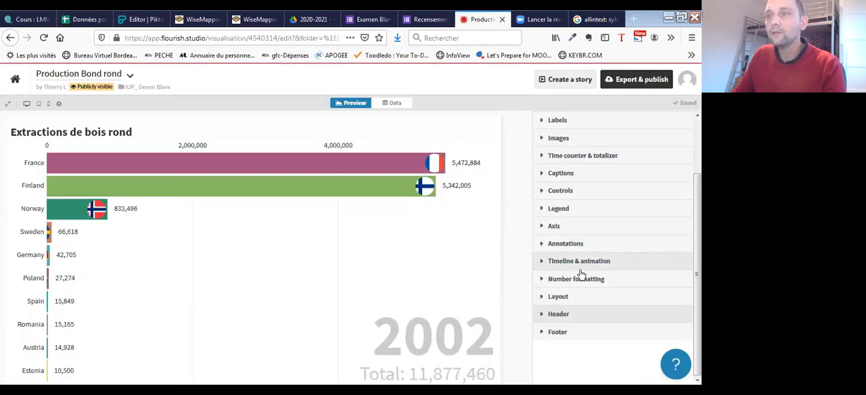
click(543, 333)
scroll(561, 272, down, 5)
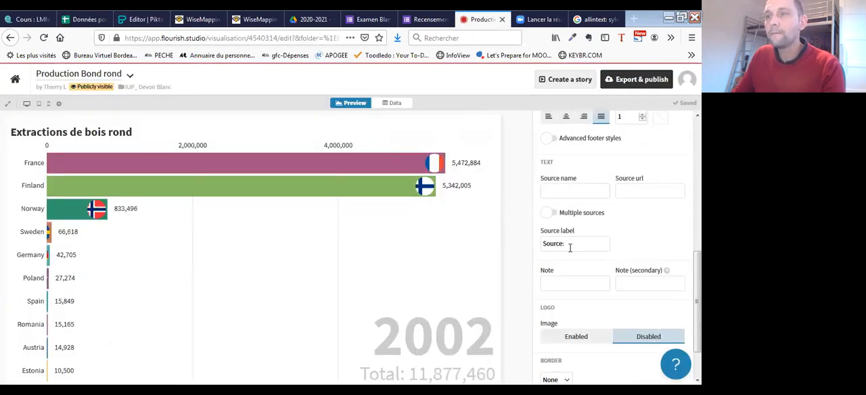
scroll(567, 268, down, 1)
click(571, 187)
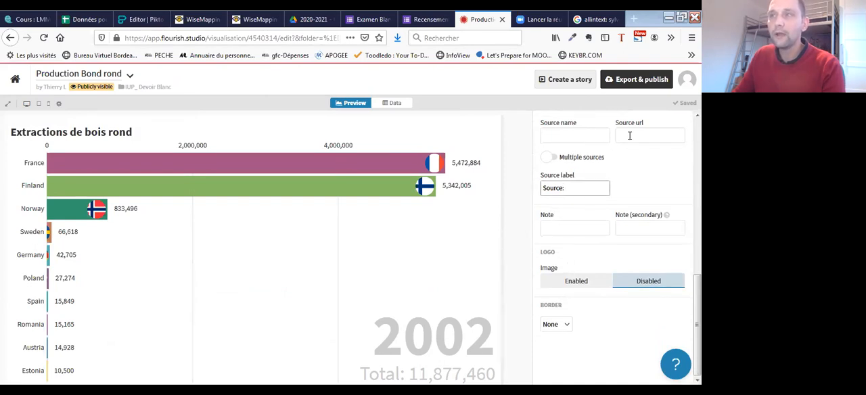
scroll(619, 176, up, 2)
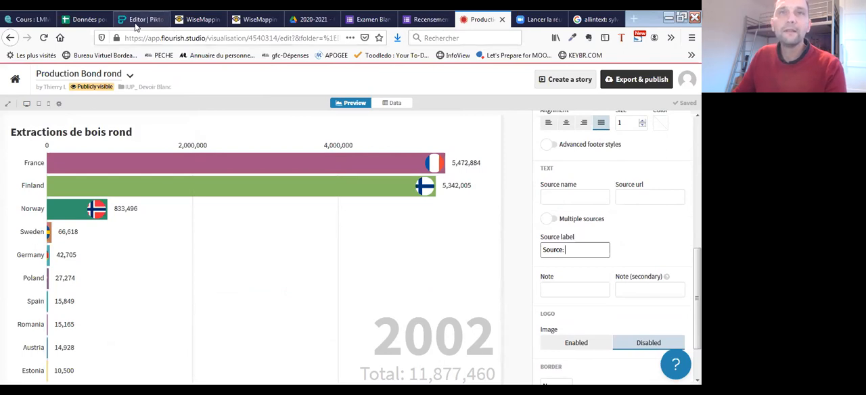
click(85, 19)
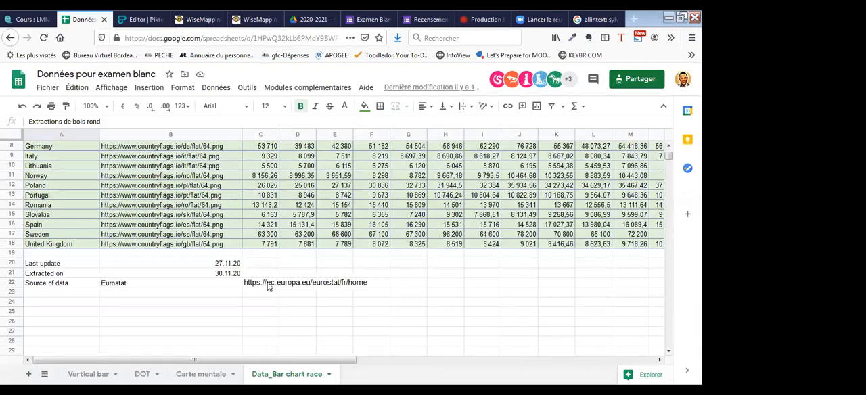
click(268, 284)
key(ctrl+c)
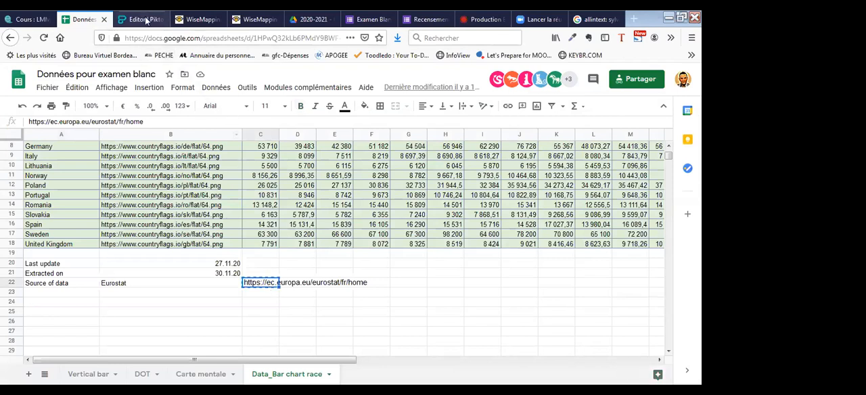
click(482, 19)
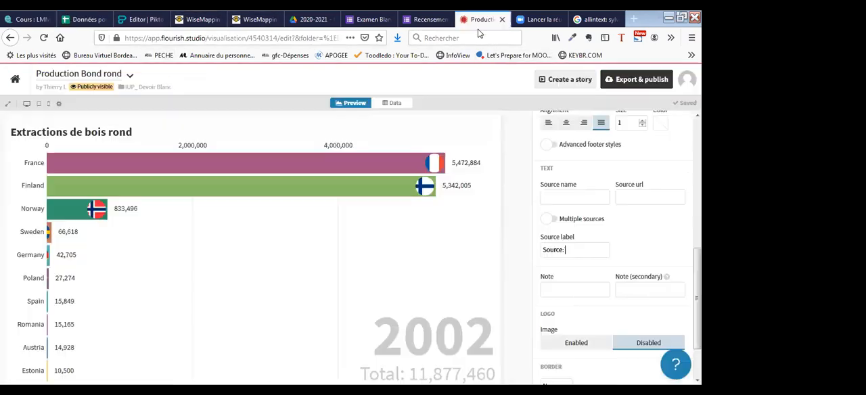
click(627, 199)
key(ctrl+v)
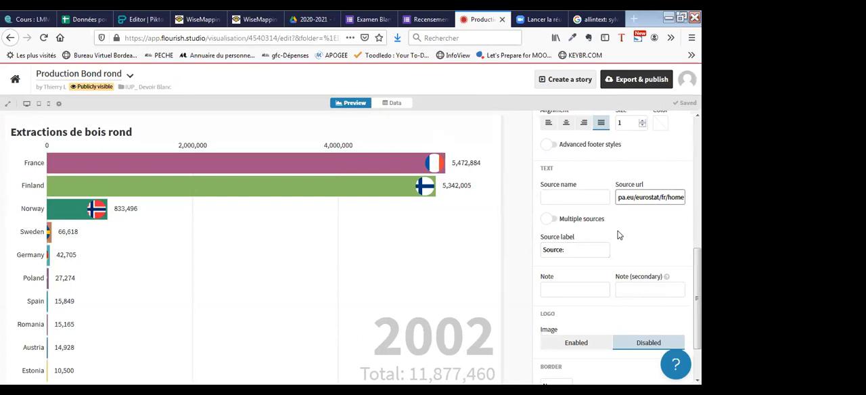
click(567, 198)
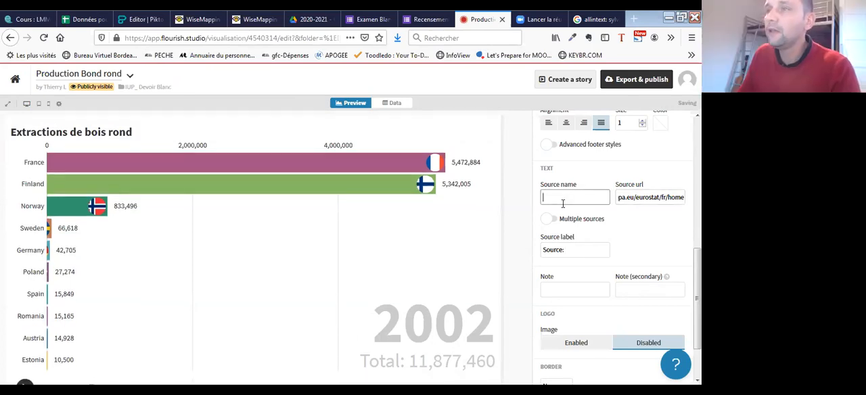
- Open the Bars settings, and examine their options and the source line below the chart's timeline
scroll(332, 296, down, 1)
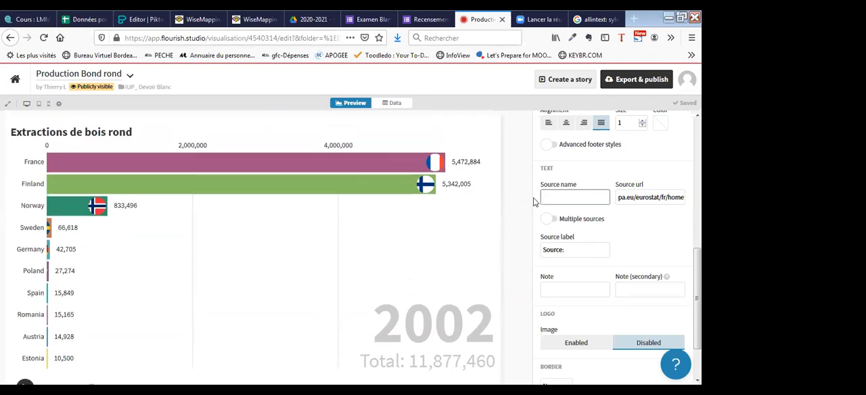
scroll(578, 215, up, 4)
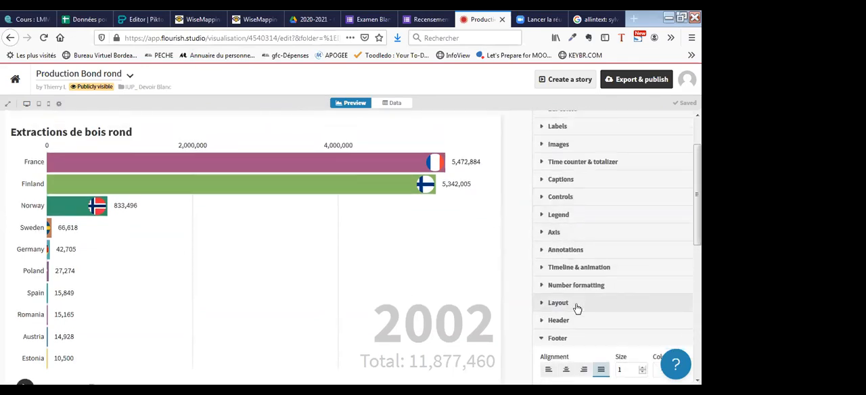
scroll(580, 253, up, 3)
click(544, 149)
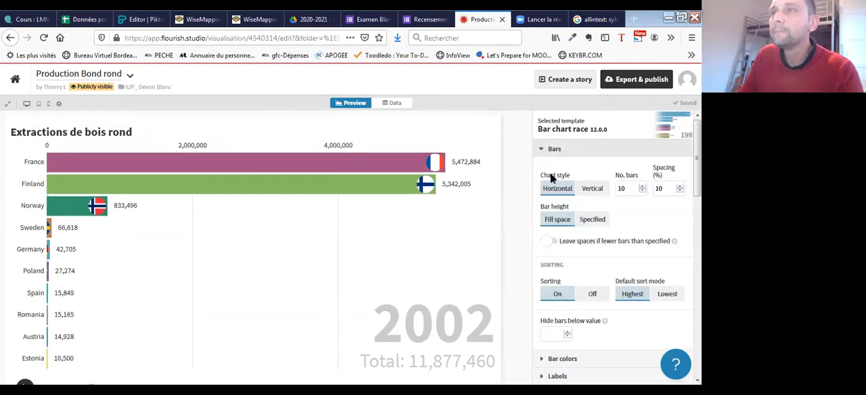
scroll(565, 257, down, 2)
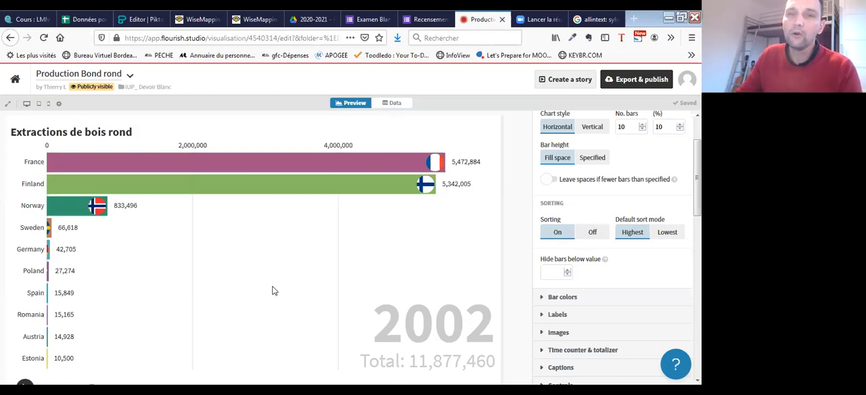
scroll(287, 292, down, 1)
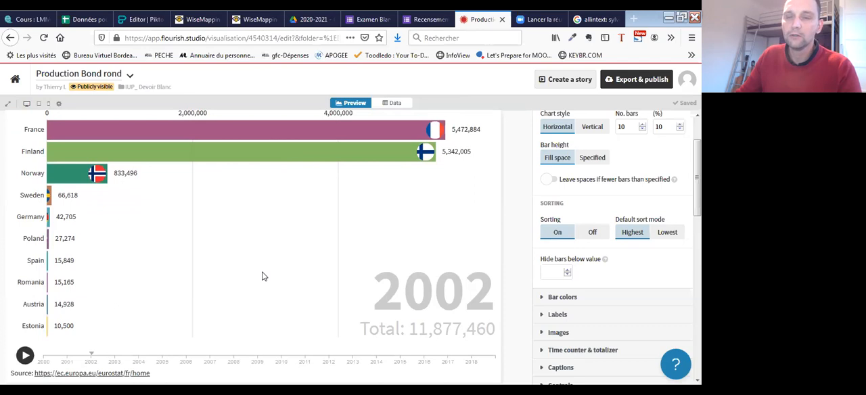
scroll(583, 262, up, 6)
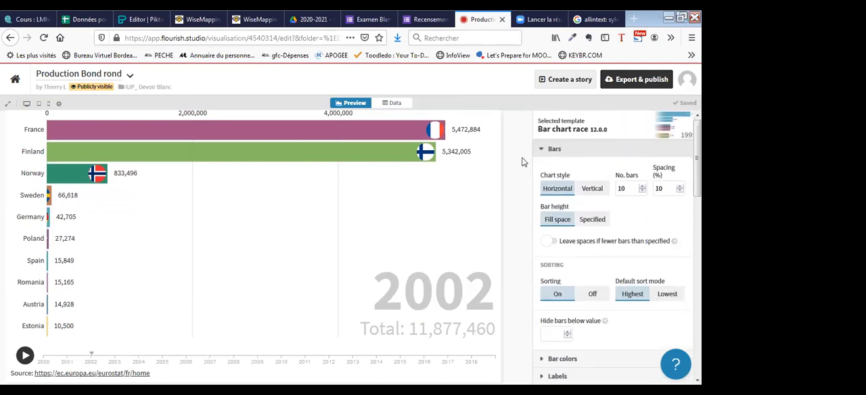
scroll(594, 217, down, 2)
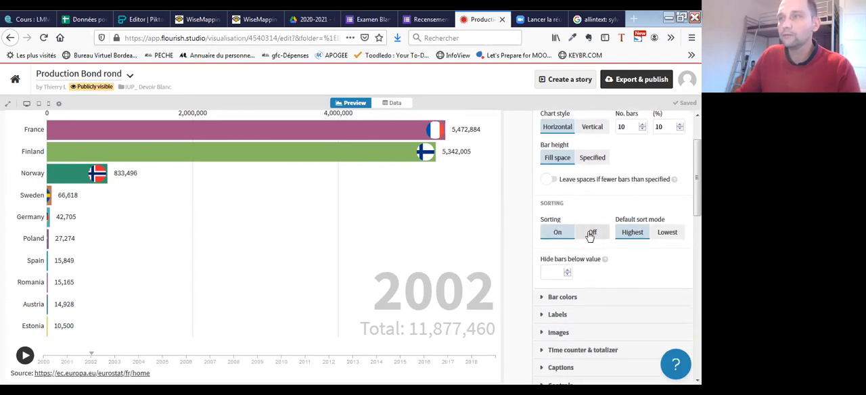
scroll(578, 203, up, 2)
click(540, 151)
click(541, 152)
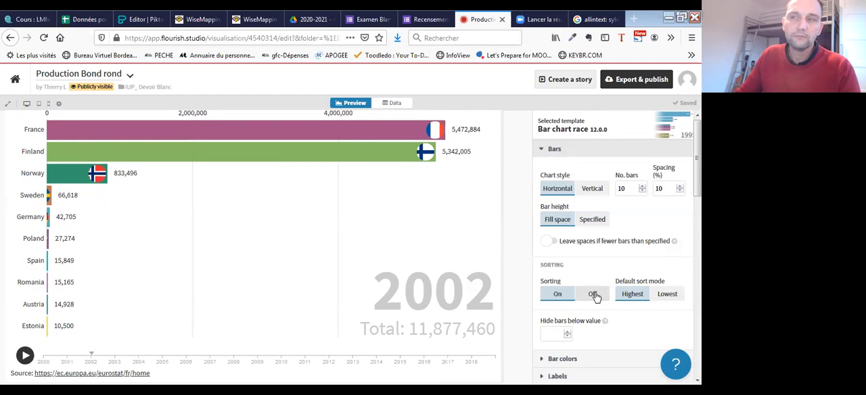
click(545, 150)
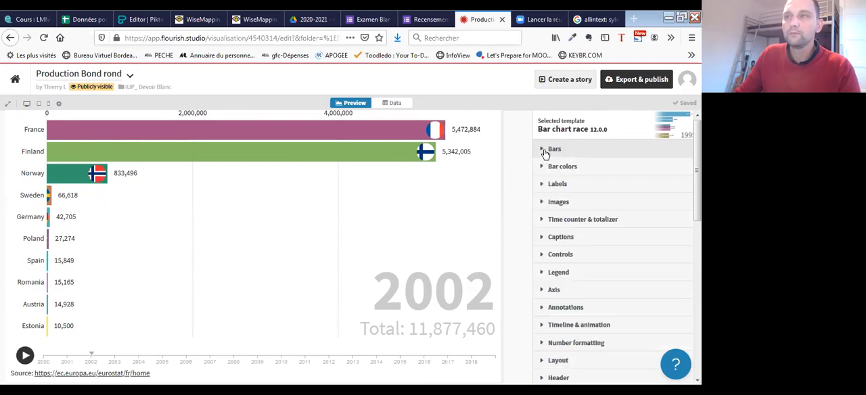
- Enter Eurostat, as given in the source row in Google Sheets, as the source name in the Flourish footer, and collapse the footer settings
scroll(572, 260, down, 10)
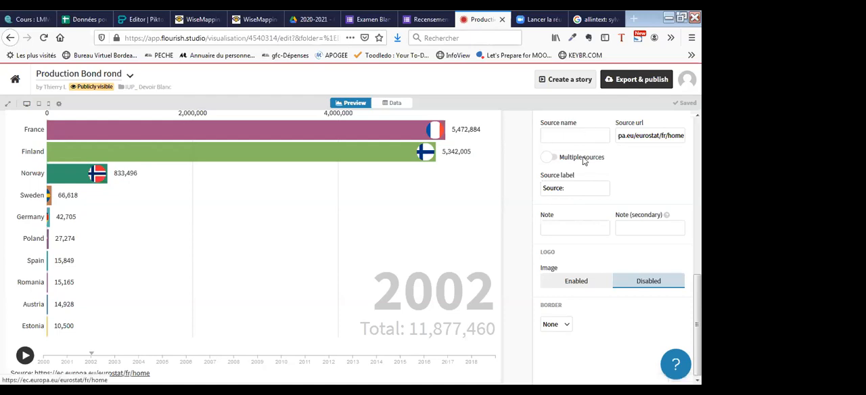
click(561, 136)
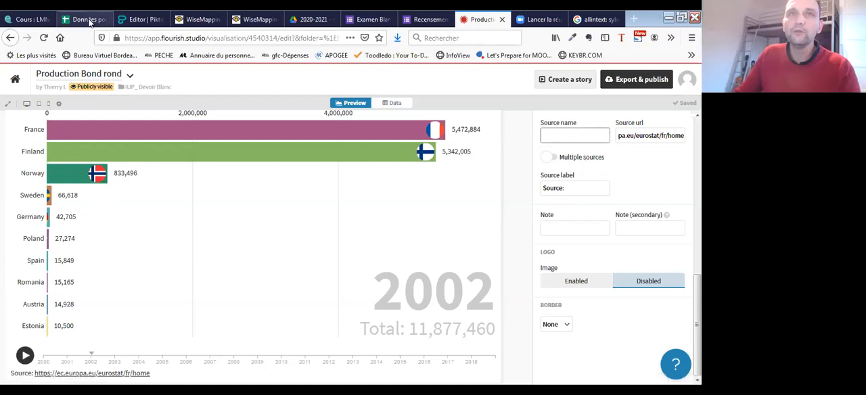
click(88, 20)
click(122, 284)
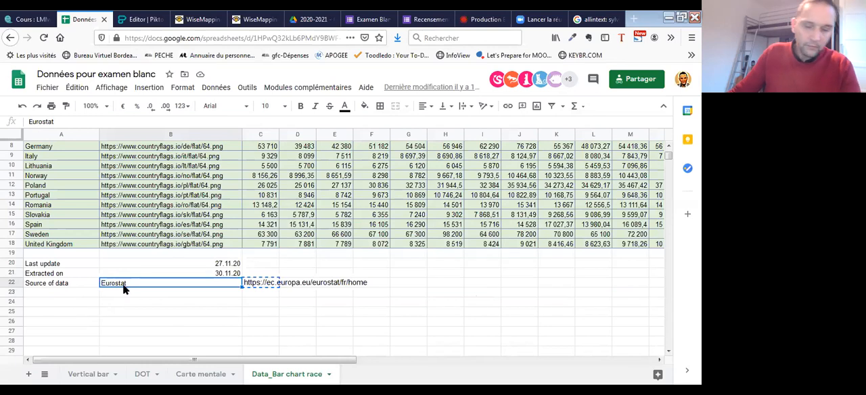
click(139, 19)
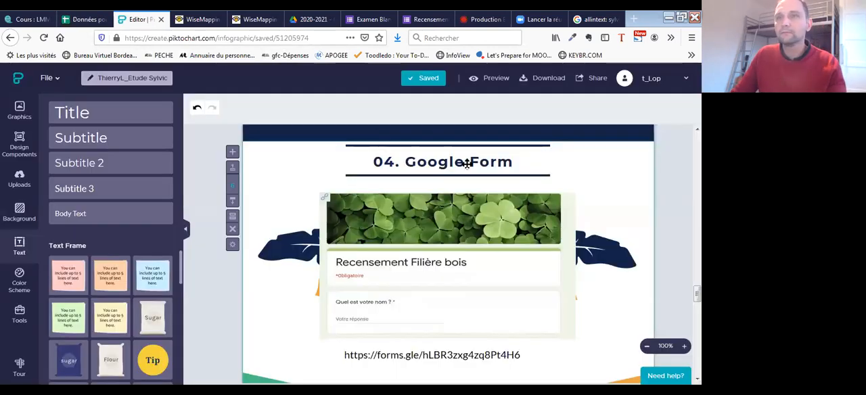
click(506, 20)
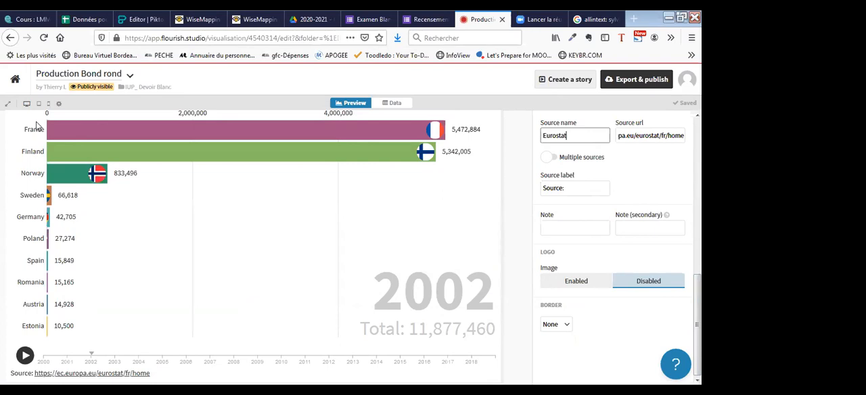
scroll(640, 241, up, 3)
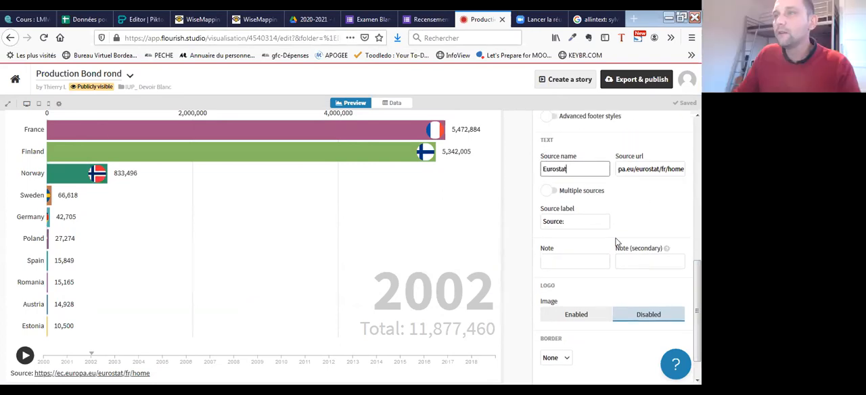
click(588, 156)
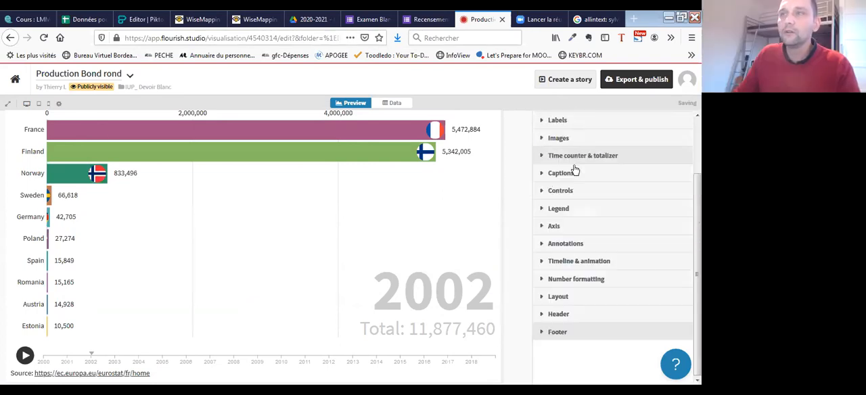
click(543, 333)
click(543, 333)
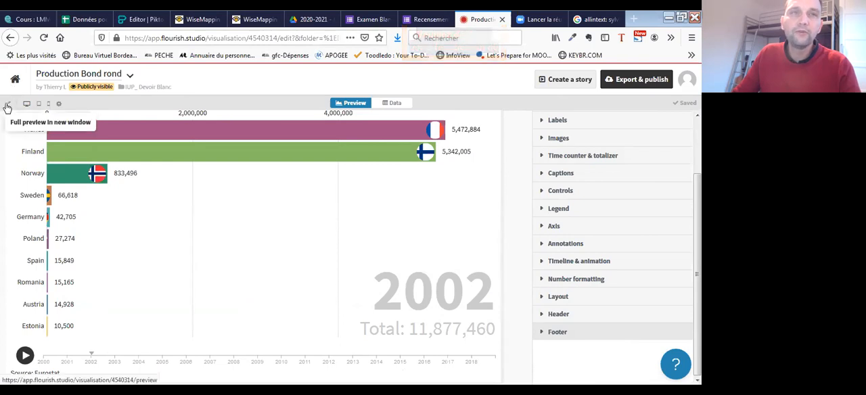
- Watch the bar chart race in a full preview in a new window, pause it around 2017, and return to the editor
click(8, 107)
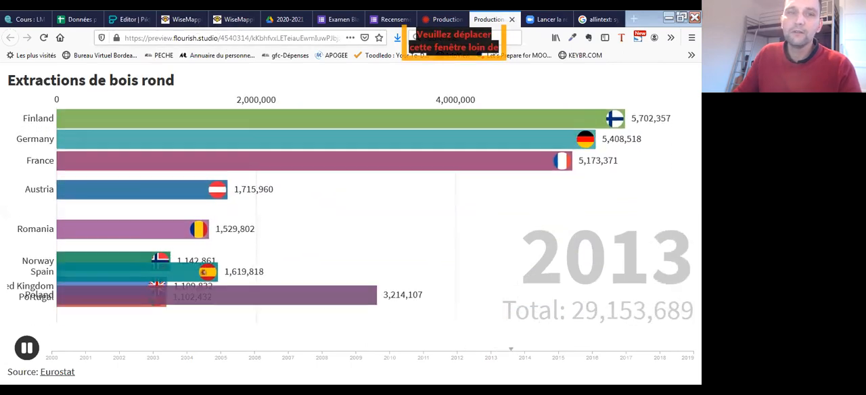
click(27, 352)
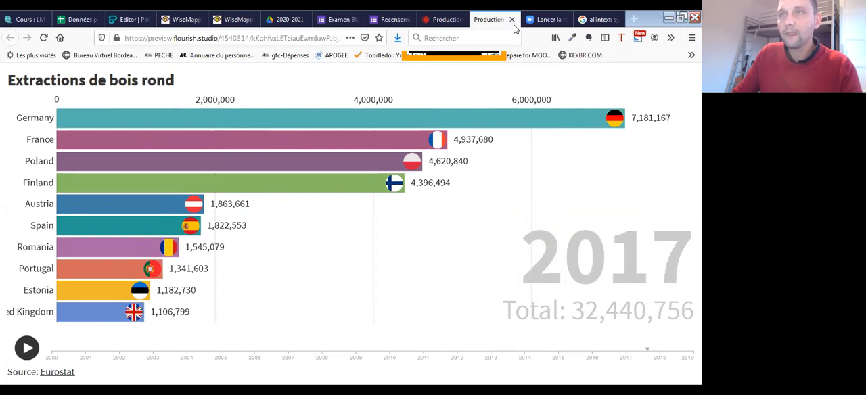
click(443, 19)
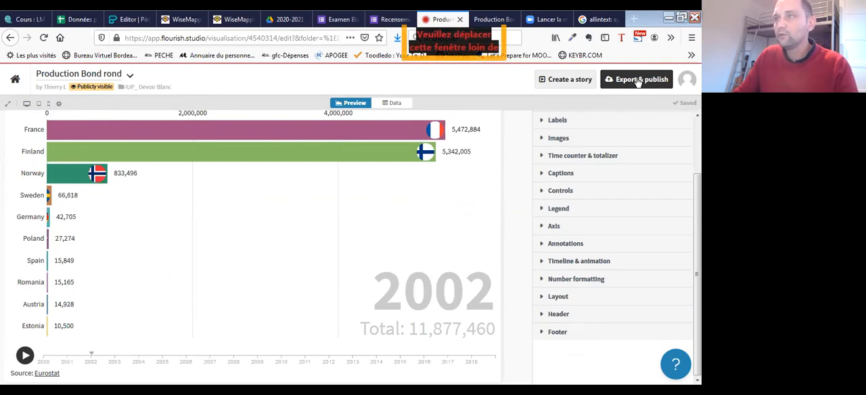
- Publish the Production Bond rond visualisation to its own page for sharing and embedding
click(637, 80)
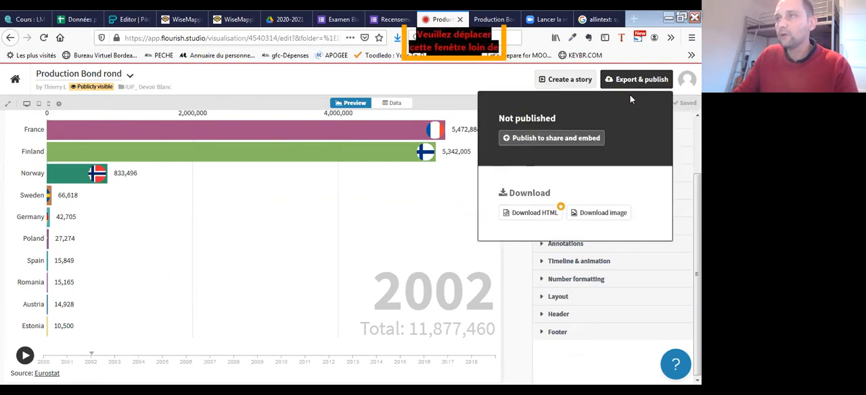
click(546, 140)
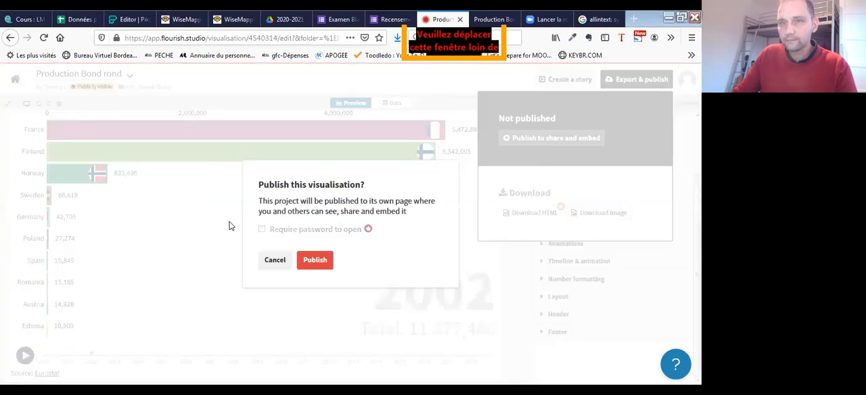
click(315, 261)
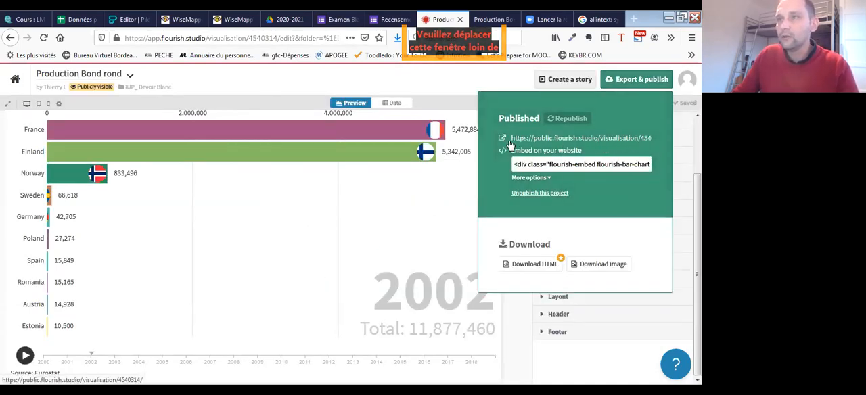
- Download a PNG snapshot of the chart named Production Bond rond at 965 × 575, and save the file
click(612, 267)
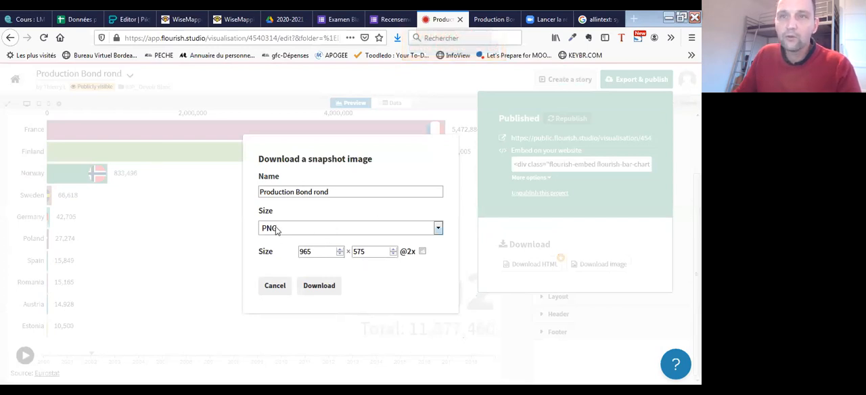
click(325, 286)
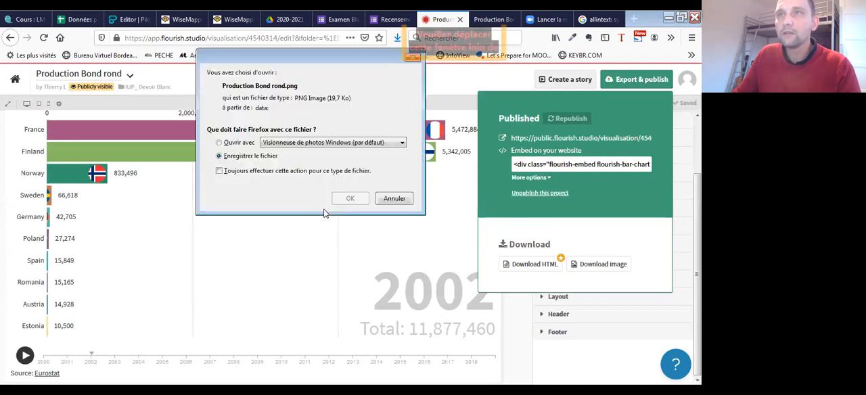
click(266, 156)
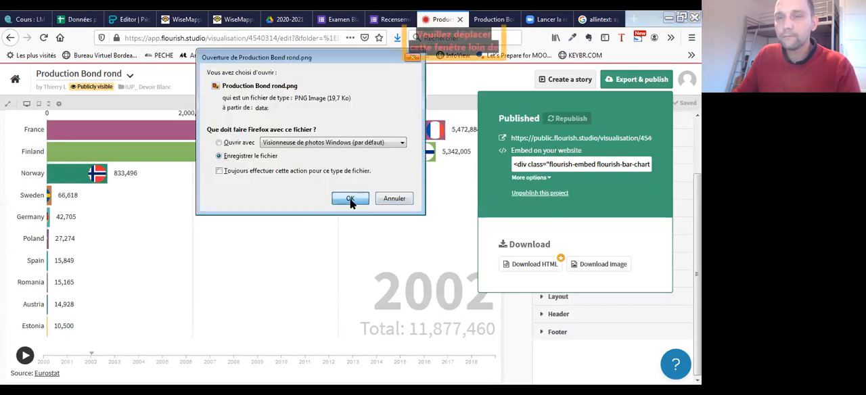
click(349, 201)
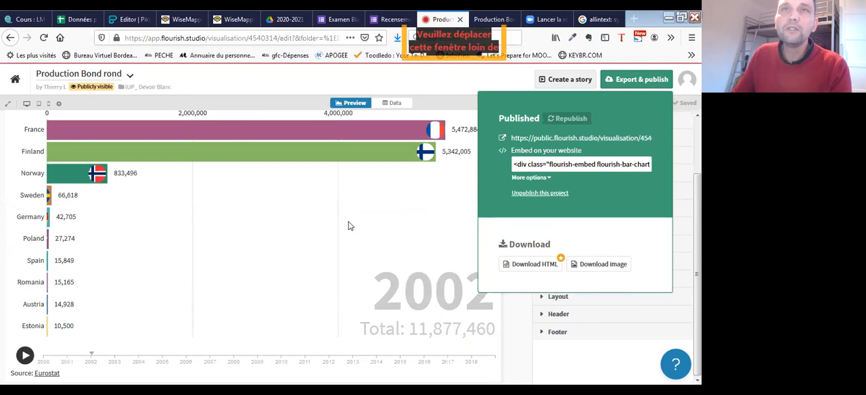
- Switch to the Piktochart infographic and renumber the heading of the empty block below the Google Form block to 05
click(129, 19)
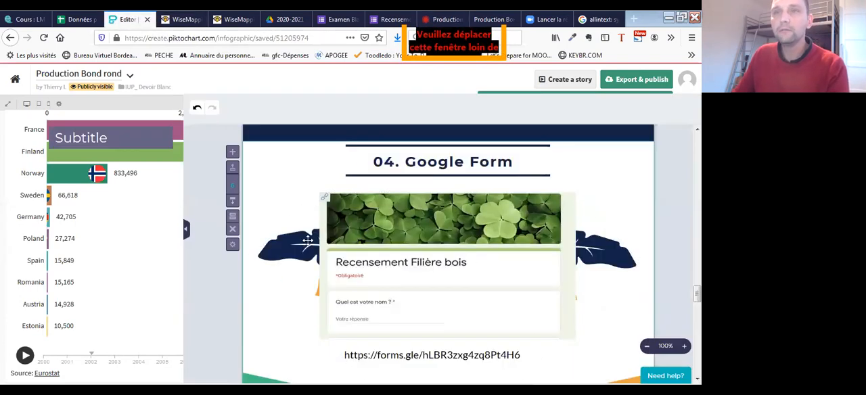
scroll(623, 237, up, 3)
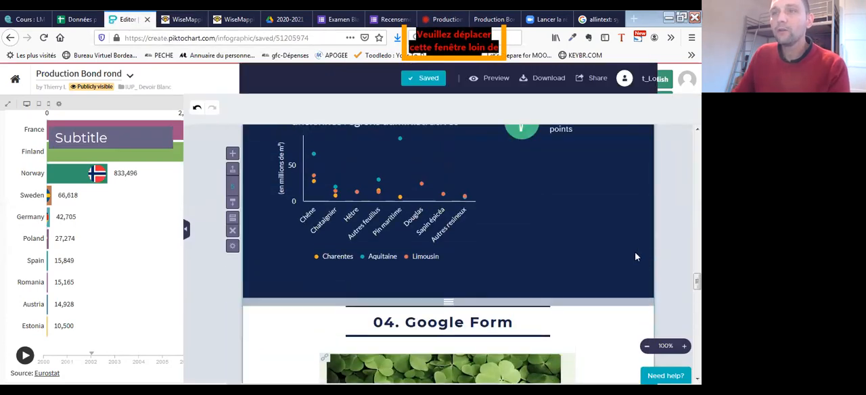
scroll(646, 257, down, 7)
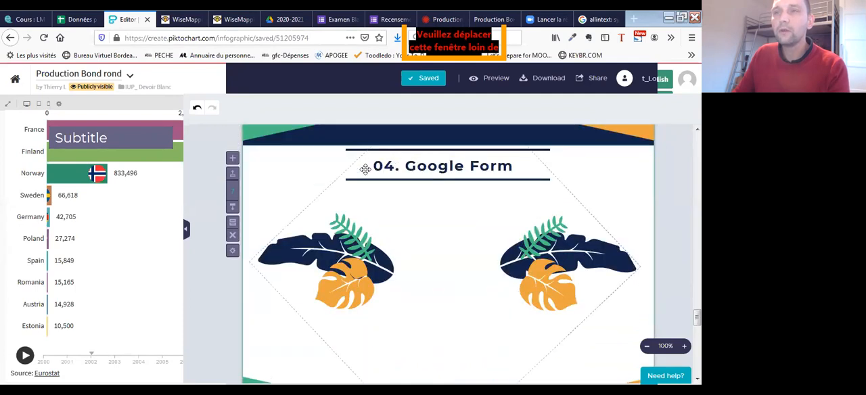
click(316, 165)
click(316, 165)
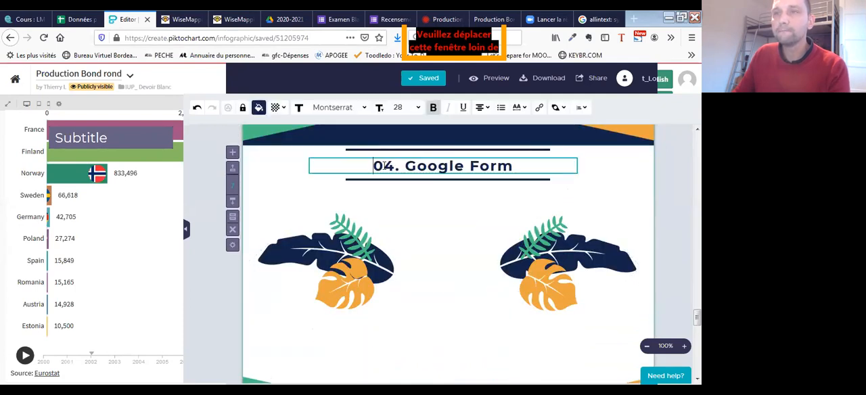
key(BackSpace)
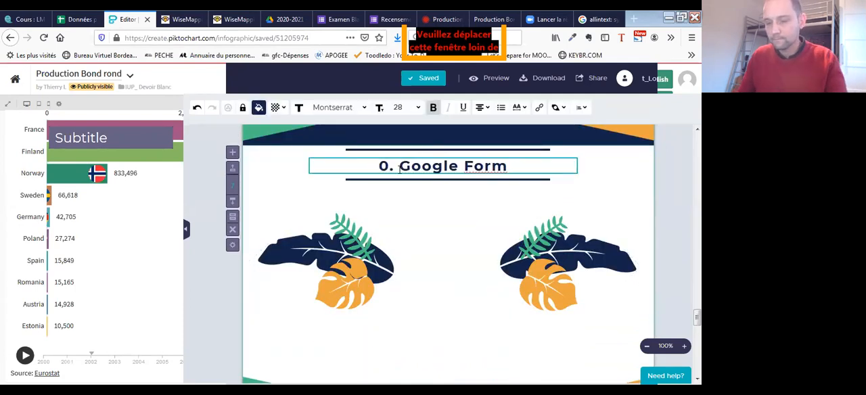
text(5)
- Replace the words Google Form in the 05 heading with Flourish
drag(513, 167, 410, 174)
text(F)
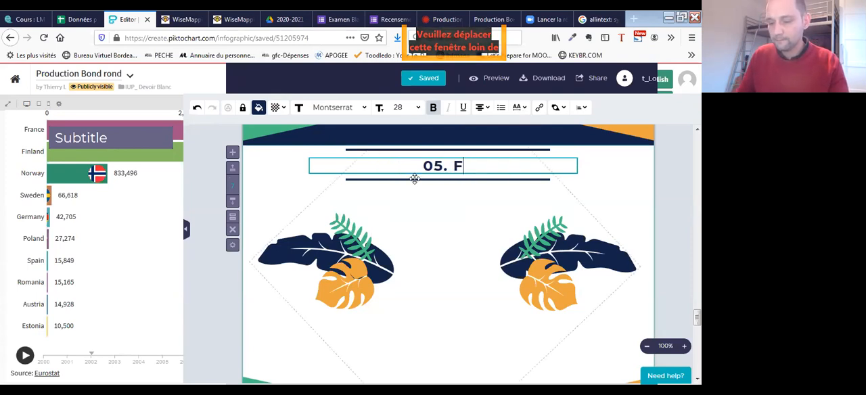
text(oorish)
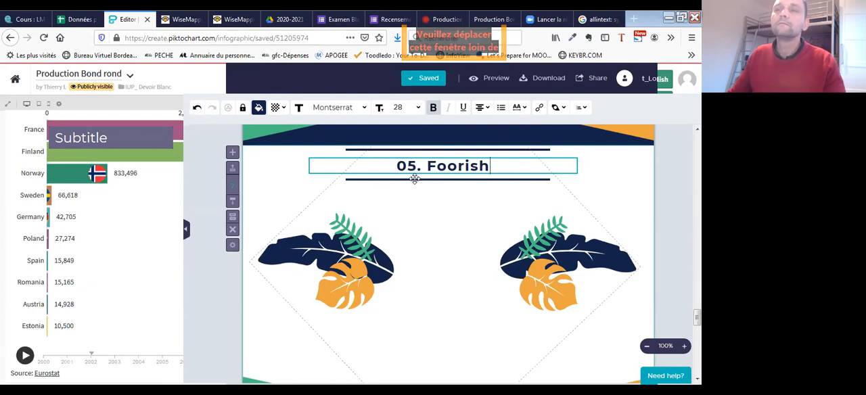
click(439, 167)
text(l)
key(BackSpace)
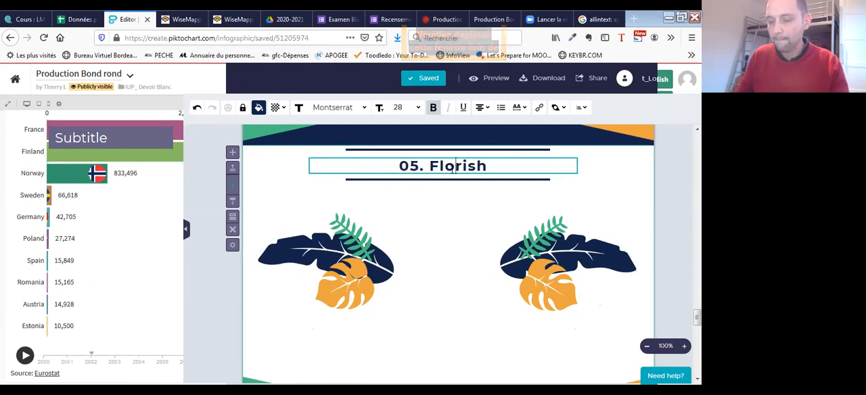
text(u)
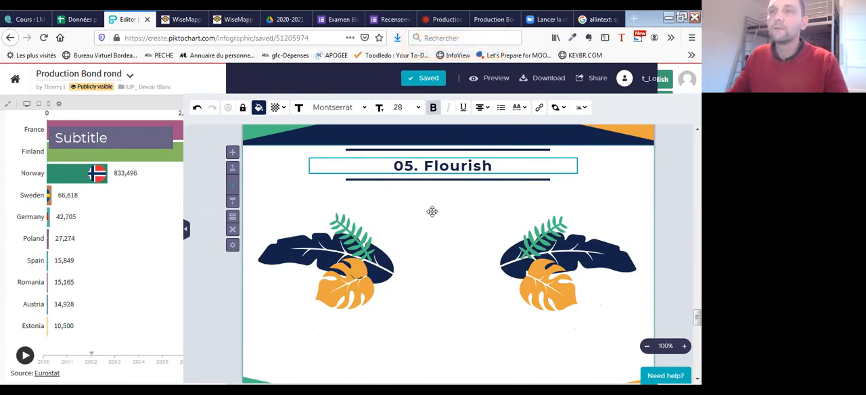
click(273, 209)
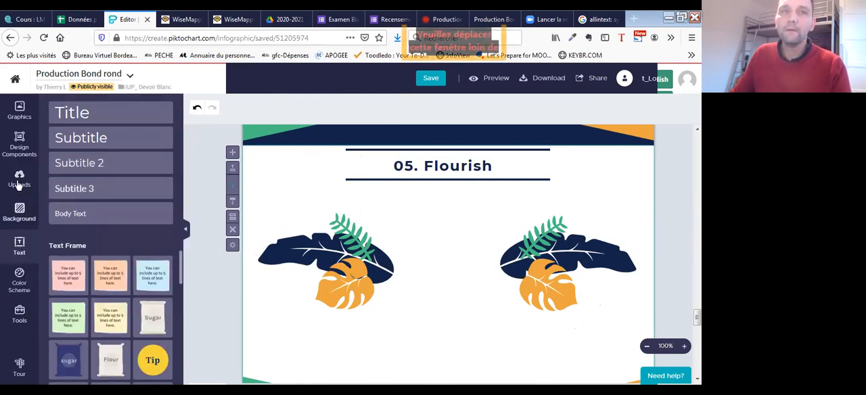
- Upload the Production Bond rond image from the Téléchargements folder to the infographic's image library
click(19, 177)
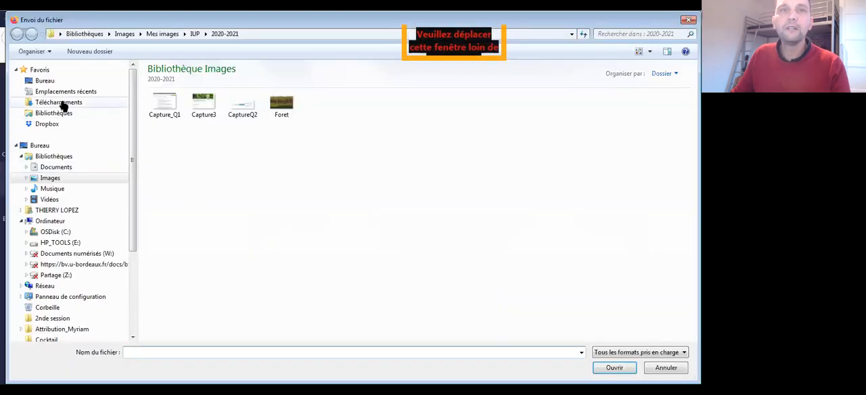
click(59, 103)
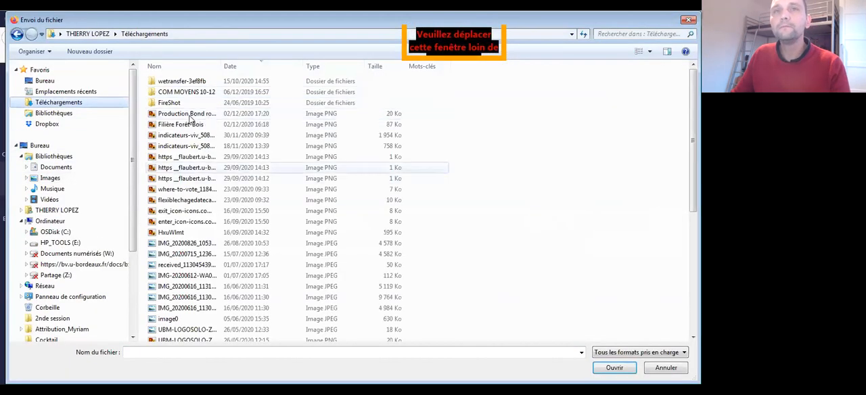
click(192, 113)
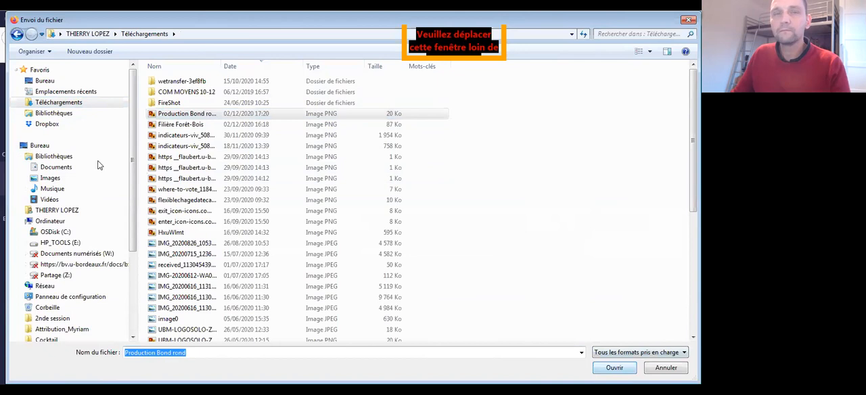
key(Return)
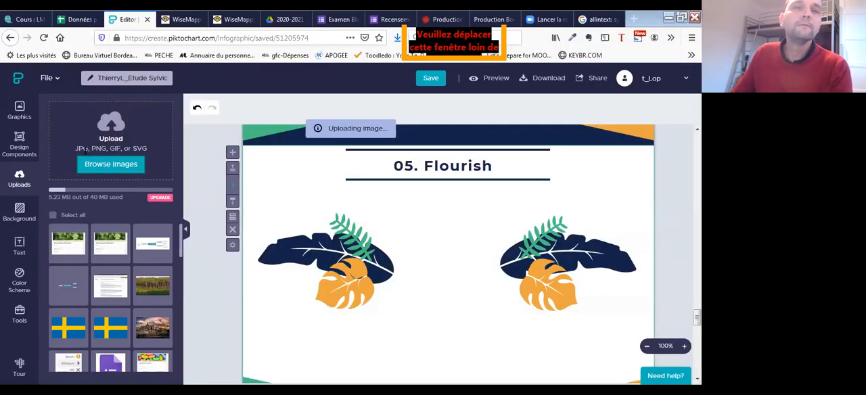
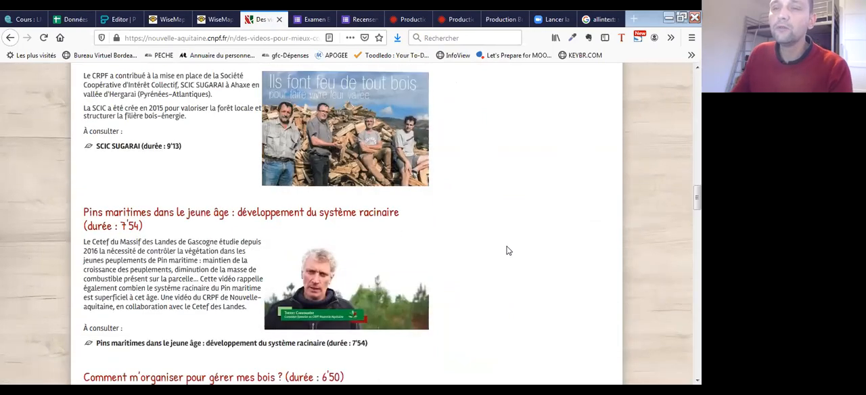
- Go back up the CNPF forest videos page and open the site's Le financement de la forêt page
scroll(484, 247, up, 12)
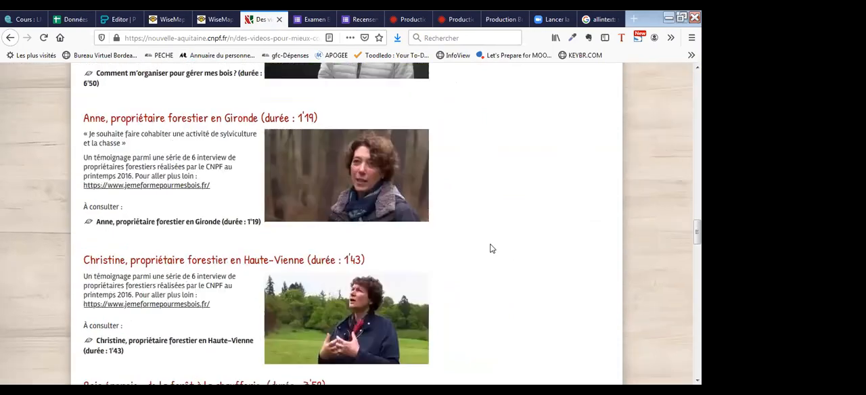
scroll(492, 248, up, 10)
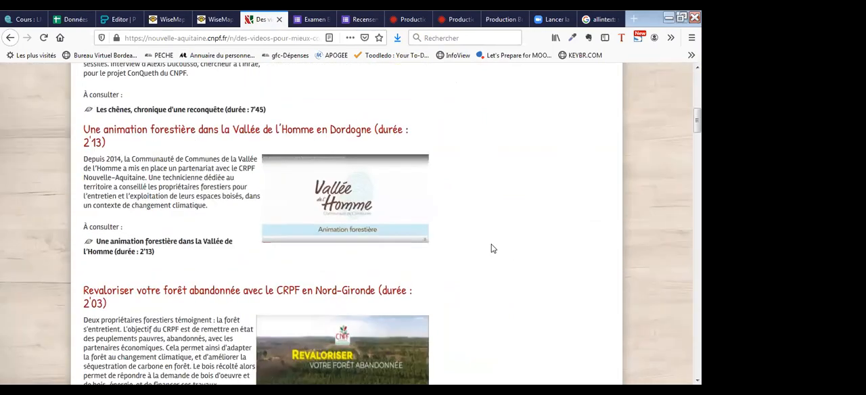
scroll(376, 198, up, 3)
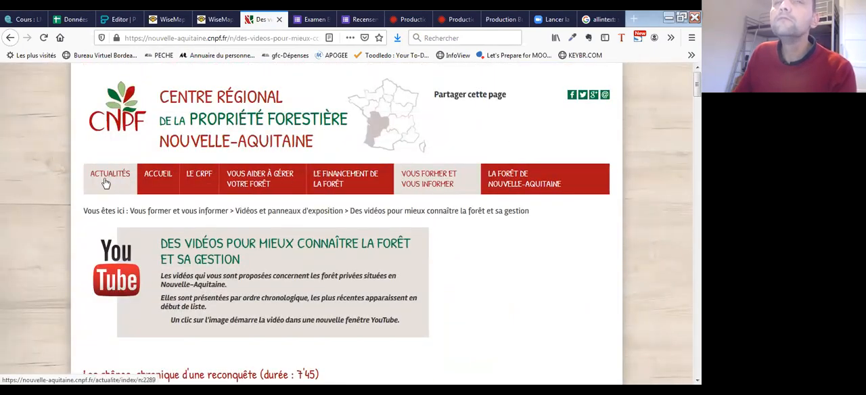
mouse_move(487, 189)
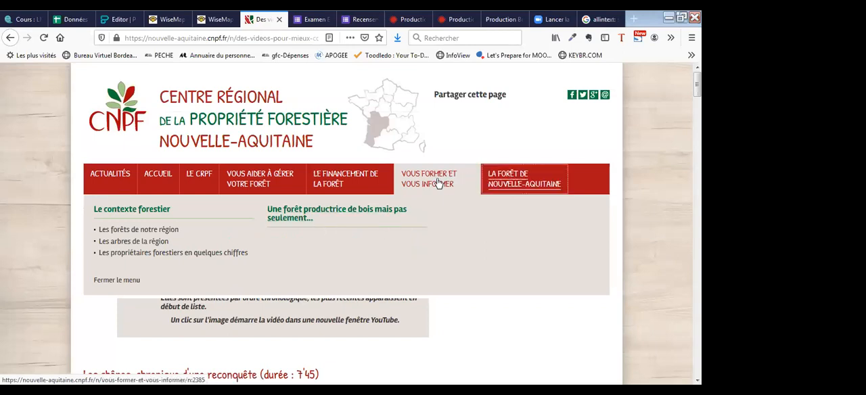
click(357, 173)
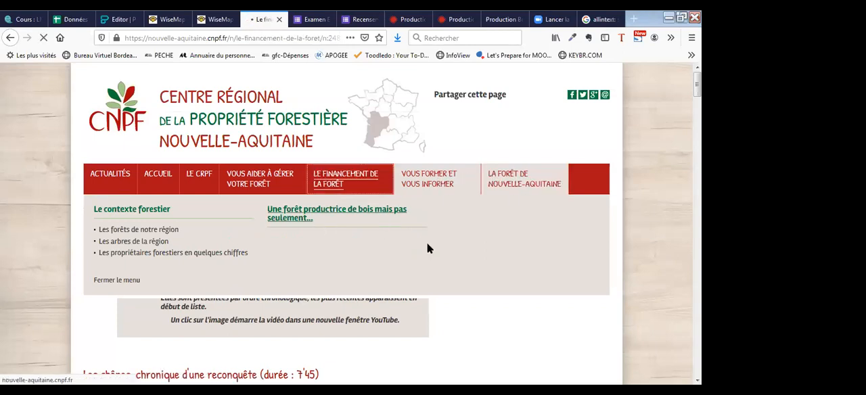
- Examine the forest financing page, from the national reforestation cost scale and regional aid to the departmental plans and the Fonds Forestier en Limousin
scroll(399, 242, down, 1)
scroll(399, 243, down, 10)
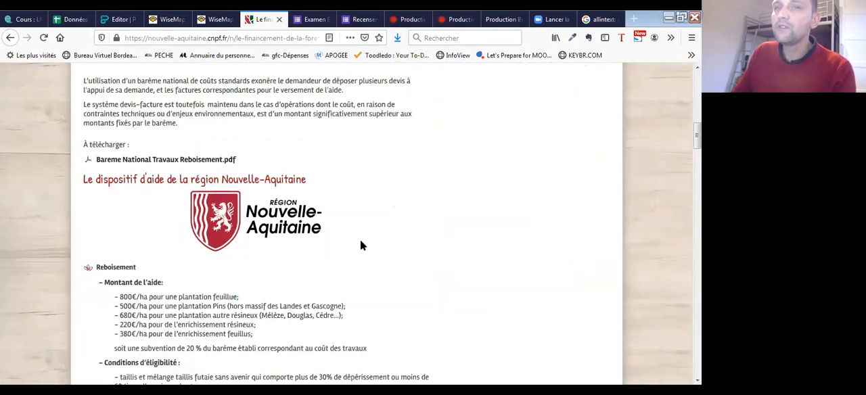
scroll(363, 243, down, 5)
scroll(368, 249, up, 15)
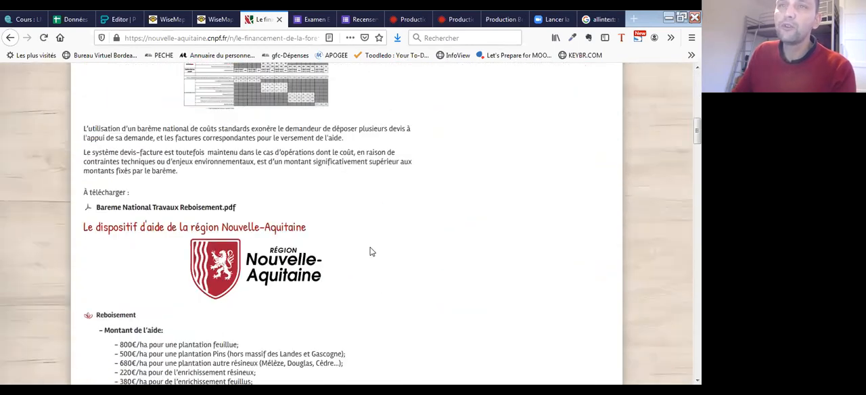
scroll(371, 252, up, 8)
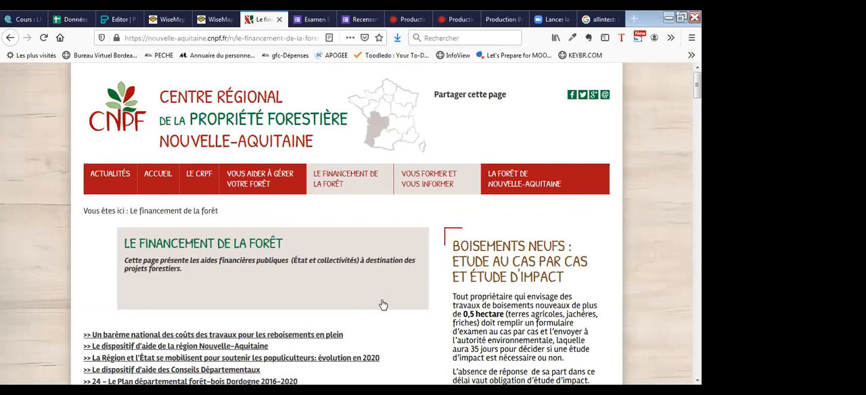
scroll(378, 303, down, 10)
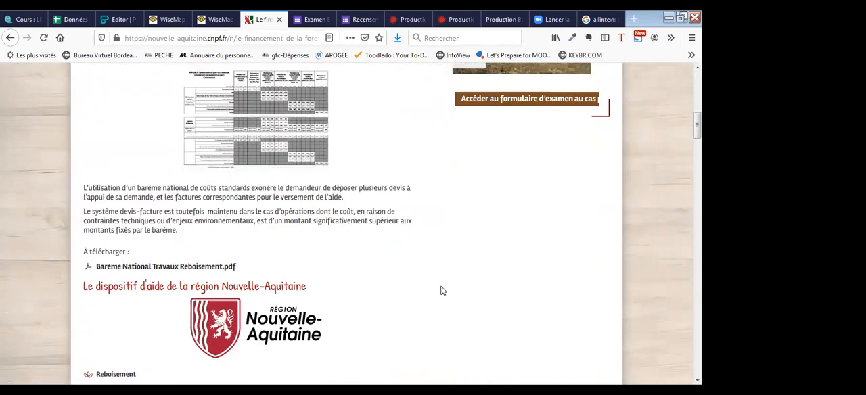
scroll(425, 280, down, 10)
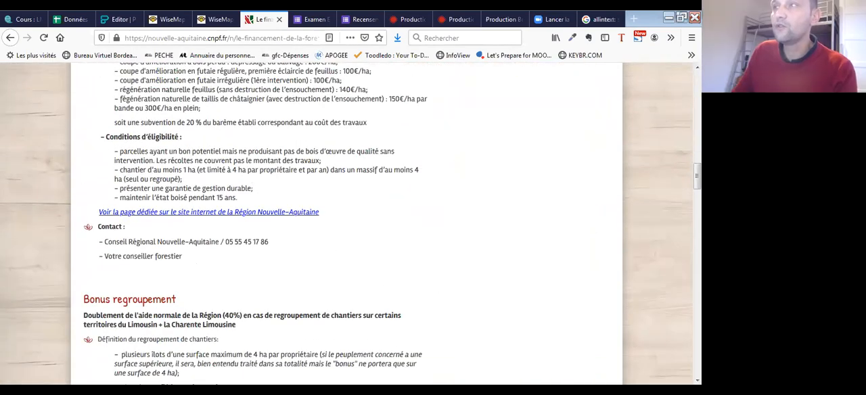
scroll(352, 224, down, 10)
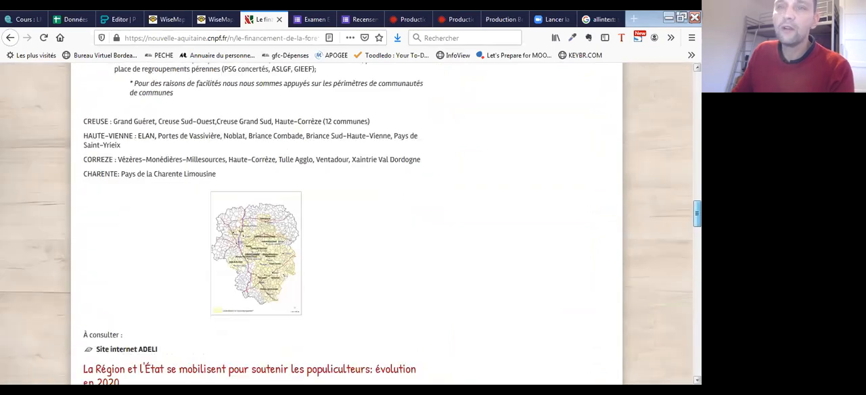
scroll(346, 223, down, 10)
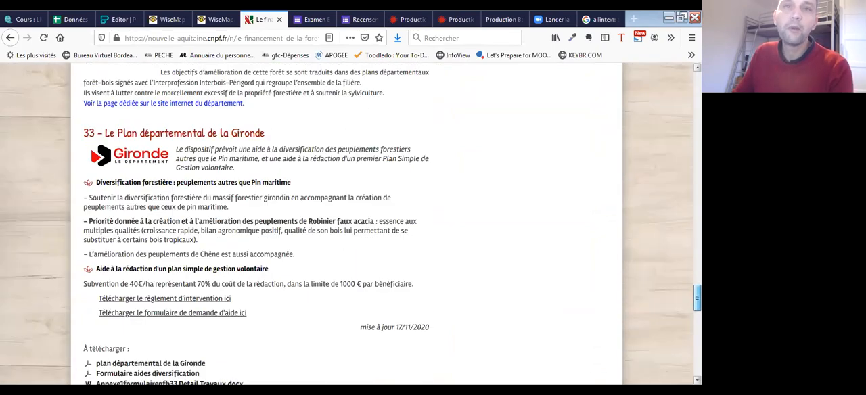
scroll(346, 223, up, 1)
scroll(346, 223, down, 5)
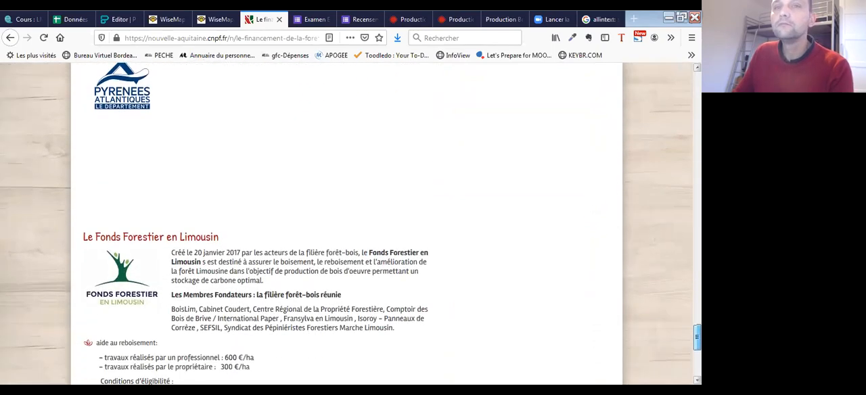
- Return to the page Des vidéos pour mieux connaître la forêt et sa gestion and open the video Les chênes, chronique d'une reconquête
drag(697, 353, 697, 85)
scroll(426, 261, down, 3)
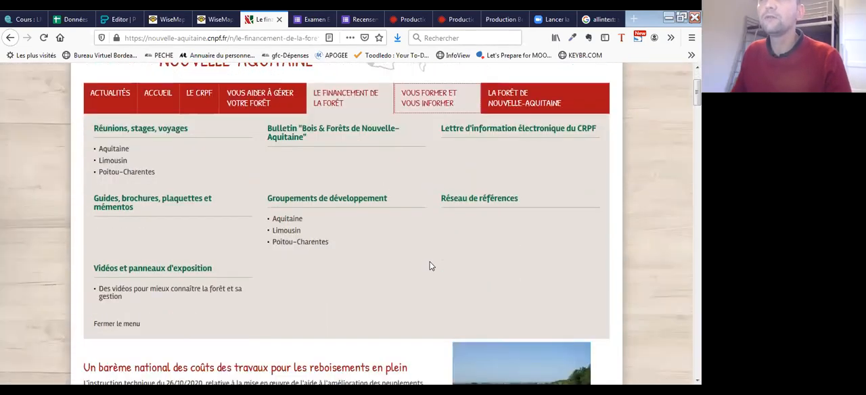
scroll(427, 257, up, 1)
scroll(409, 253, down, 1)
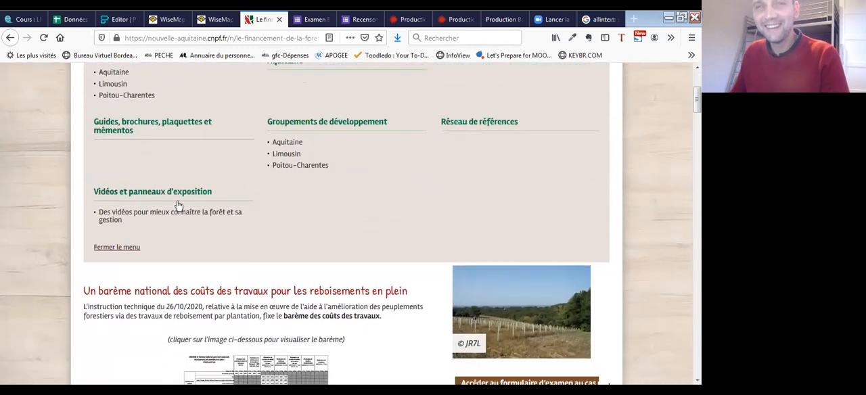
click(147, 215)
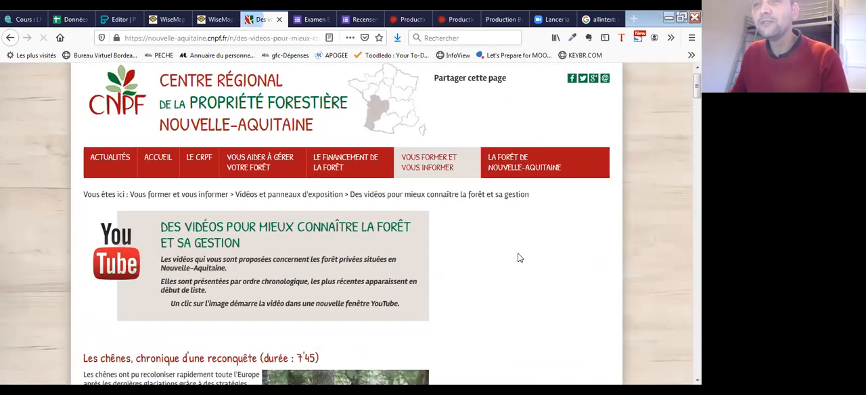
scroll(522, 258, down, 4)
click(305, 185)
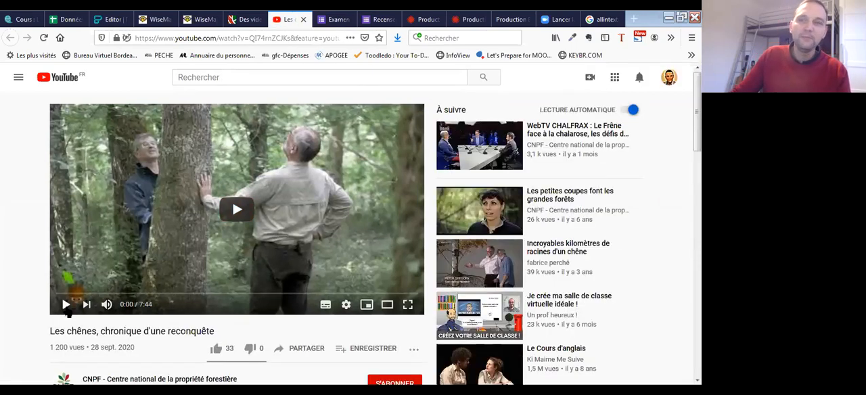
- Copy the YouTube share link of the video Les chênes, chronique d'une reconquête and close the sharing dialog
scroll(304, 252, down, 3)
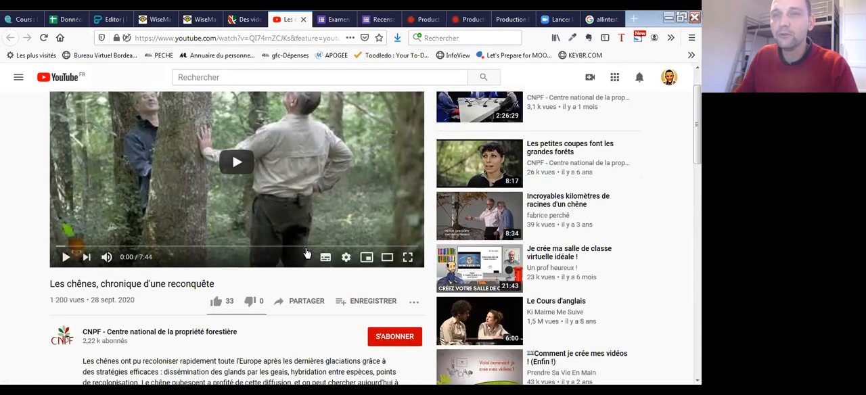
click(302, 244)
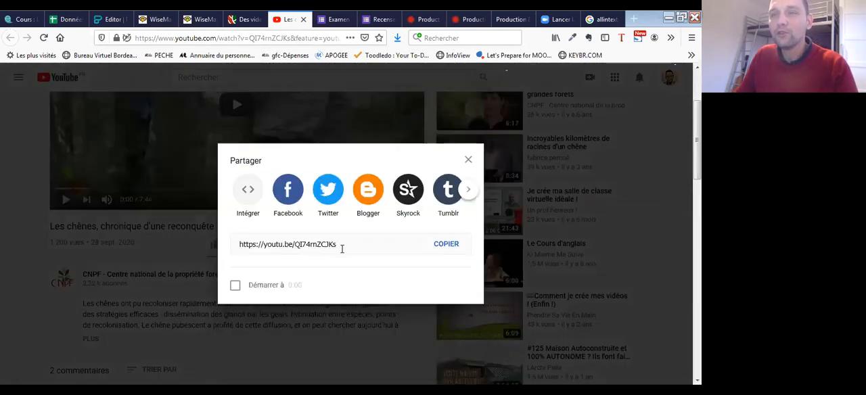
click(453, 245)
click(468, 161)
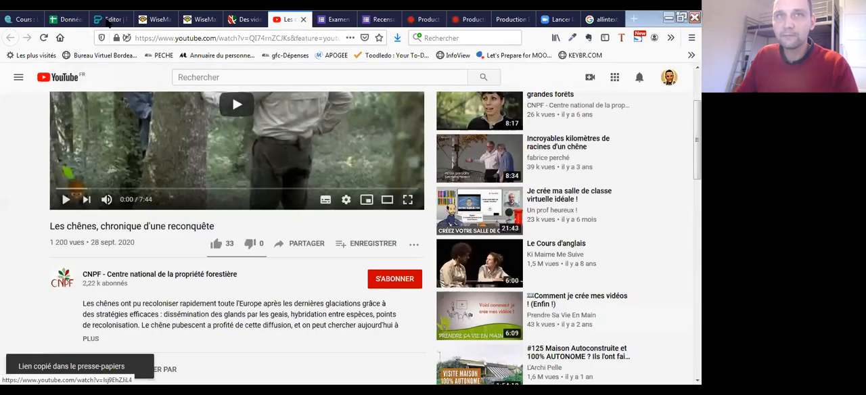
- Switch to the Piktochart infographic and replace the sample Forest Adventure video in the last block with the copied YouTube link
click(110, 20)
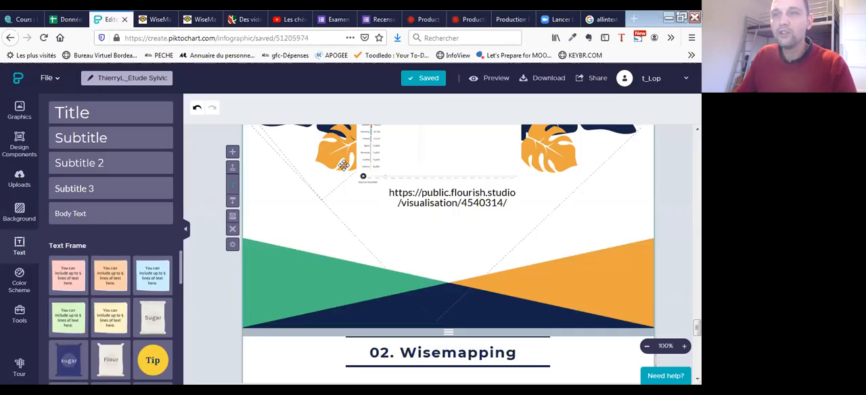
scroll(433, 307, down, 3)
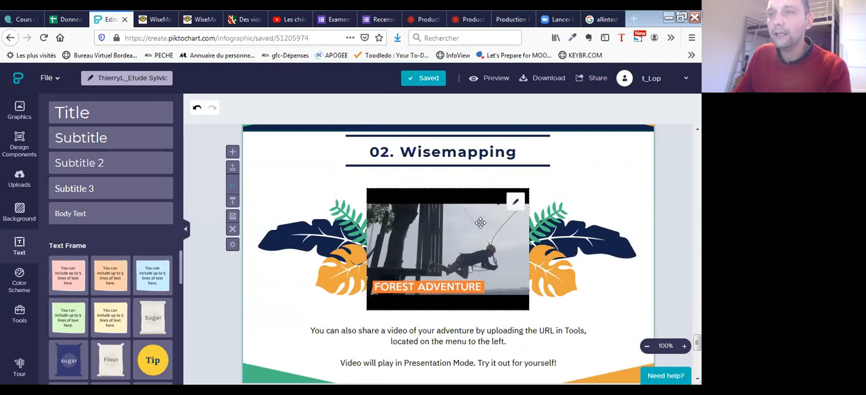
click(450, 219)
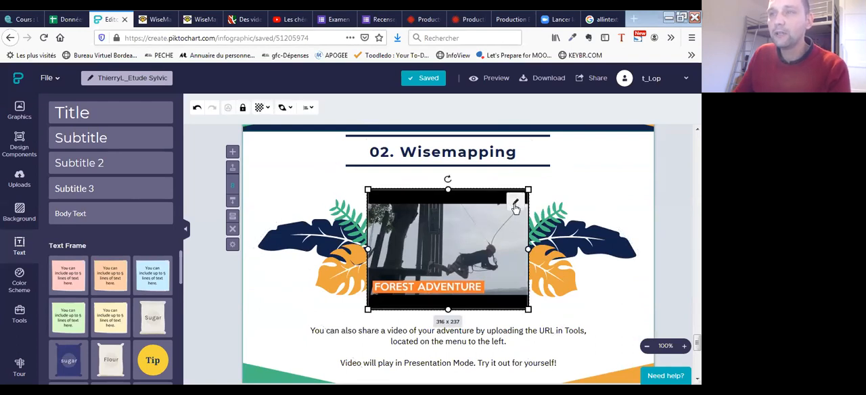
click(515, 202)
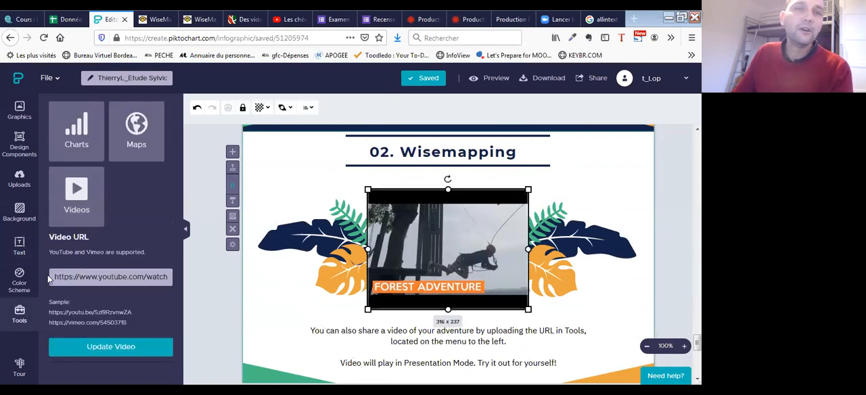
drag(51, 277, 189, 273)
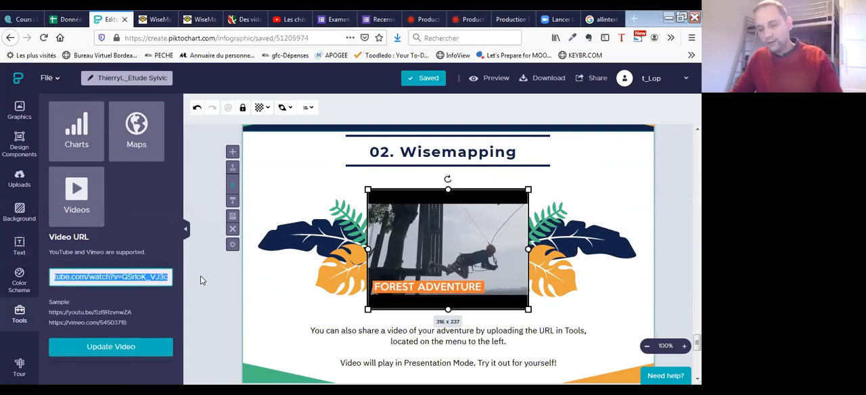
text(https://youtu.be/QI74mZCJKs)
click(126, 345)
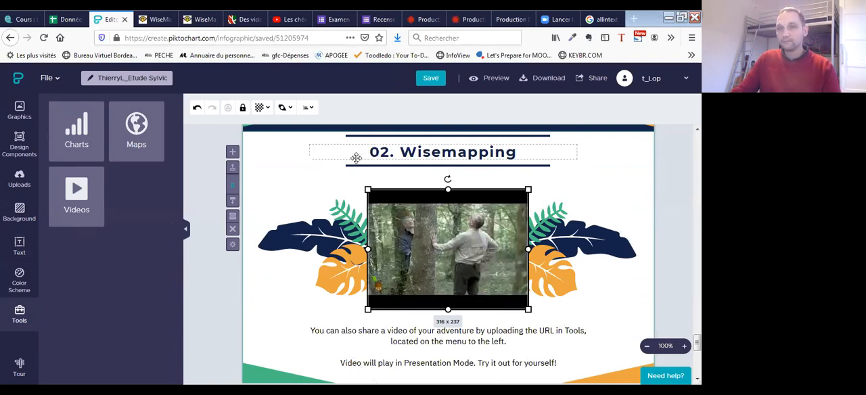
- Change the heading above the embedded video to 06. Vidéo
scroll(317, 188, up, 5)
scroll(319, 189, up, 3)
scroll(331, 199, down, 8)
click(336, 272)
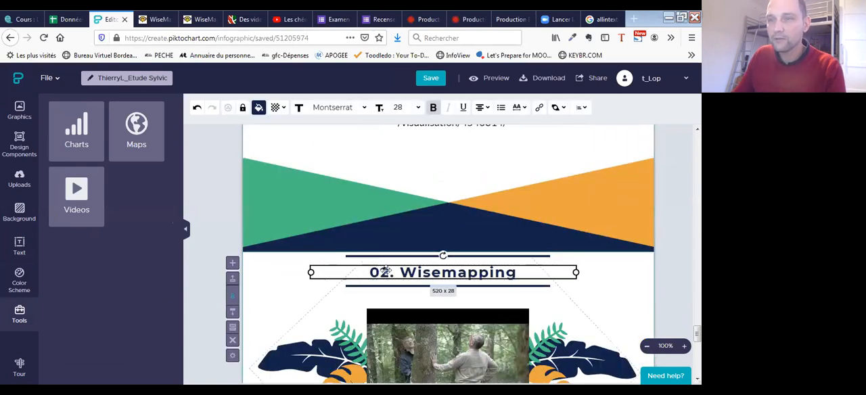
click(391, 272)
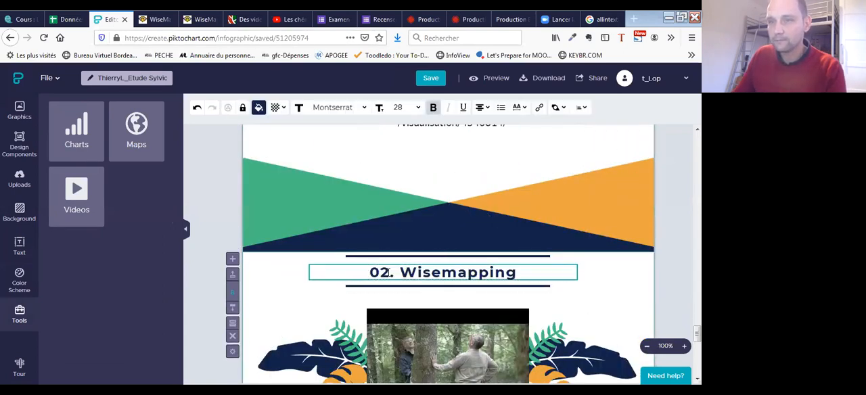
key(BackSpace)
text(6)
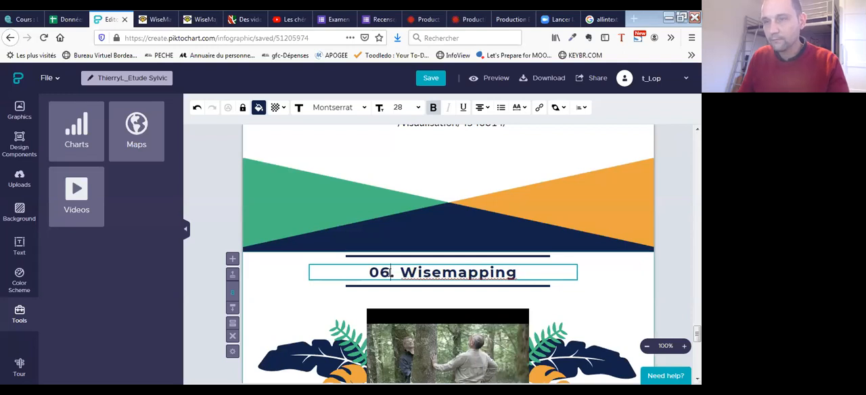
drag(399, 272, 517, 272)
text(Vidéo)
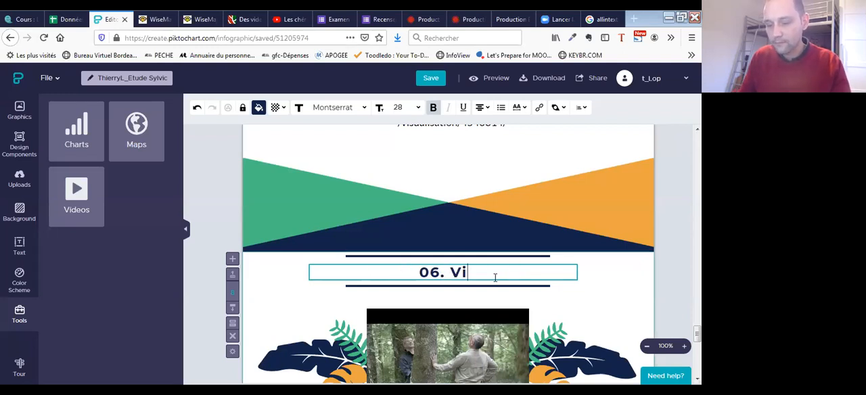
click(608, 276)
- Select the placeholder text below the embedded video, then copy the title Les chênes, chronique d'une reconquête from the YouTube page
scroll(552, 240, down, 3)
click(439, 299)
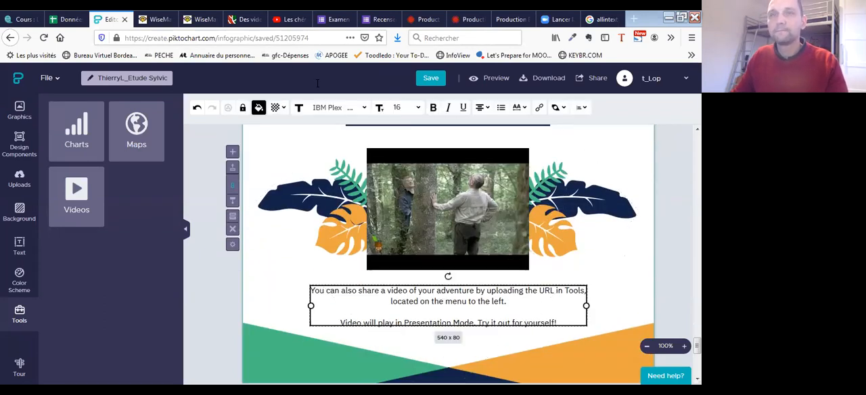
click(290, 20)
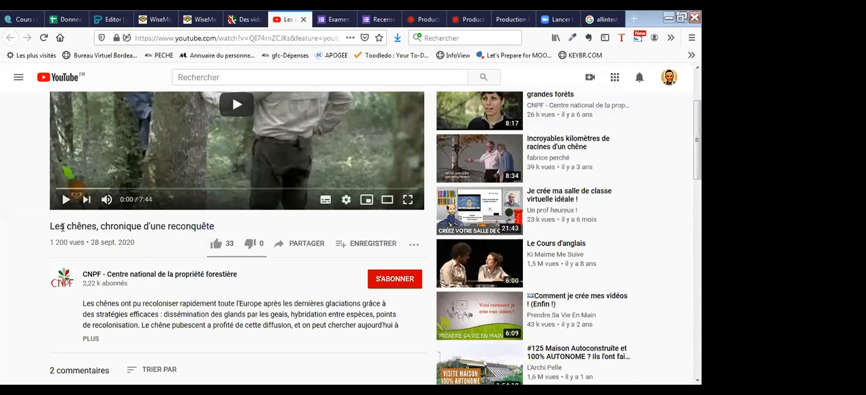
drag(50, 226, 227, 234)
key(ctrl+c)
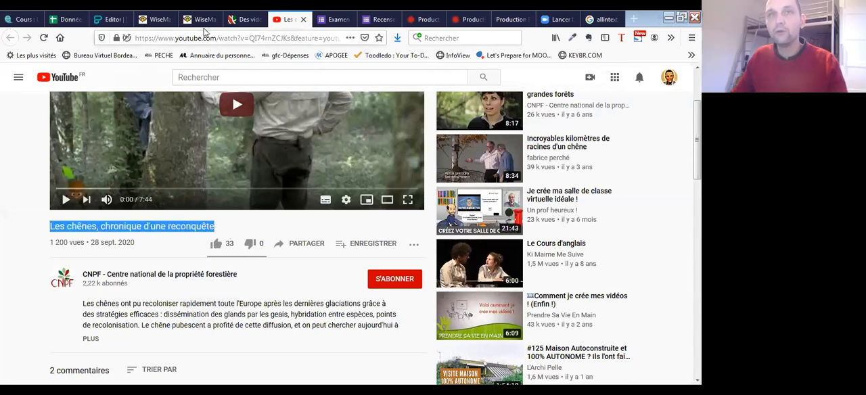
- Return to the infographic and replace the sample text below the embedded video with Les chênes, chronique d'une reconquête
click(110, 19)
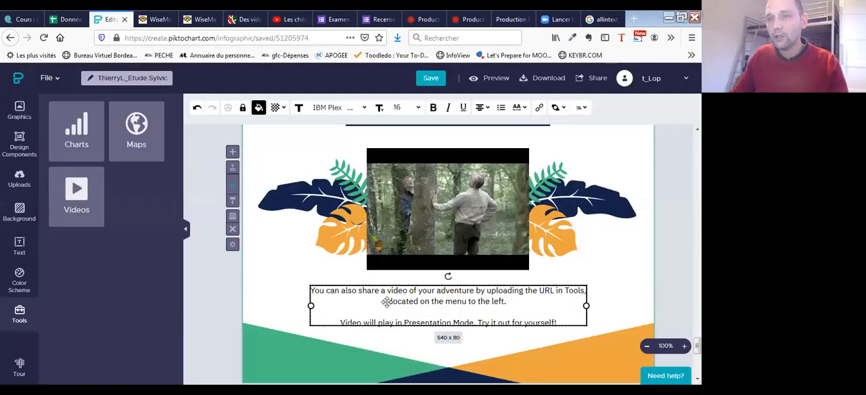
click(350, 300)
drag(310, 290, 561, 320)
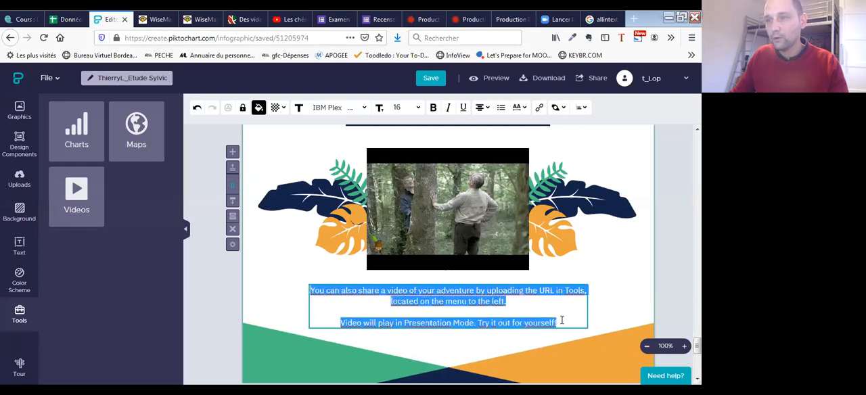
key(ctrl+v)
click(651, 271)
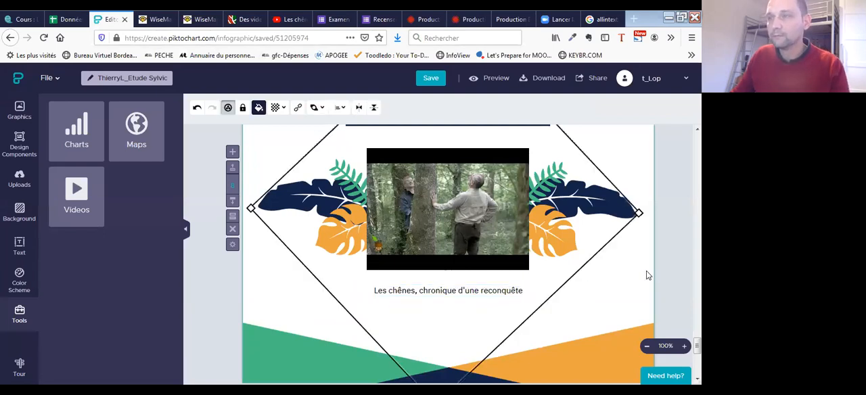
- Replace the sample text under REFERENCES with the author's full name followed by -Devoir blanc, and save the infographic
scroll(499, 280, down, 5)
click(474, 267)
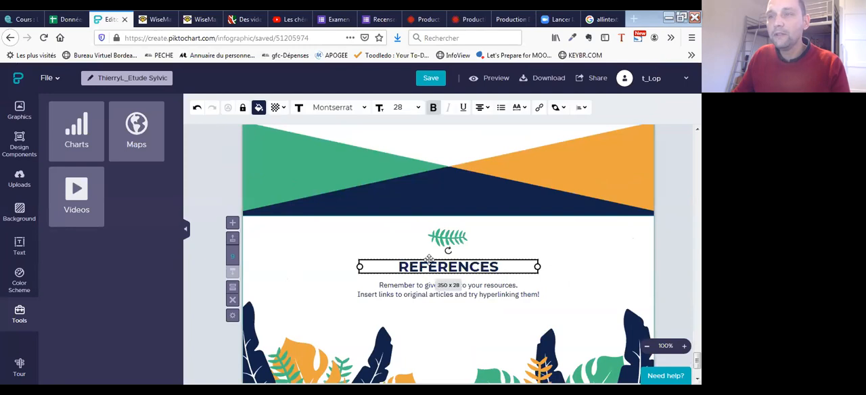
click(377, 286)
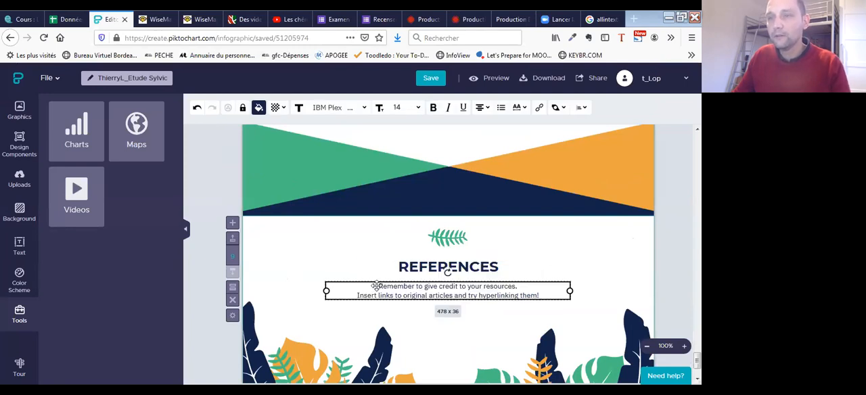
click(377, 286)
drag(377, 286, 538, 305)
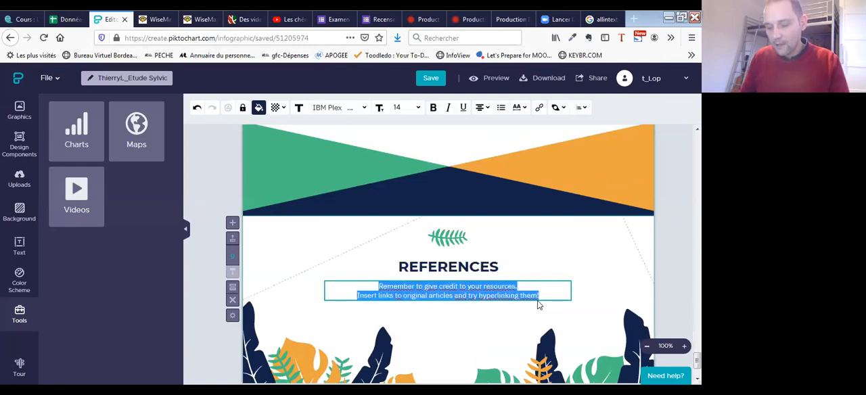
text(T)
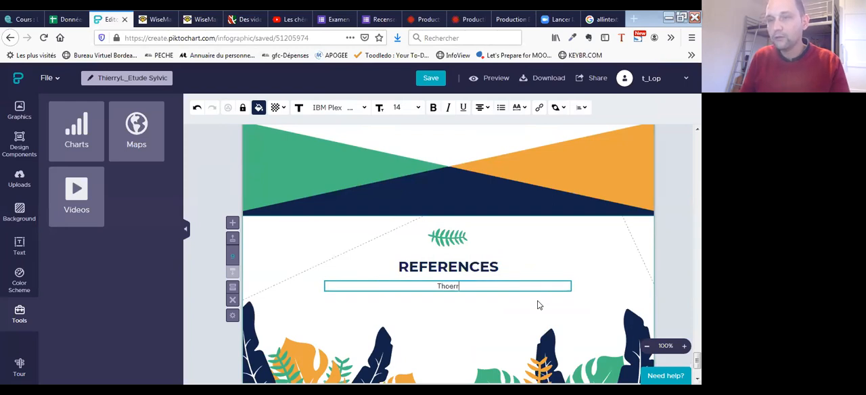
text(hierry Lopez)
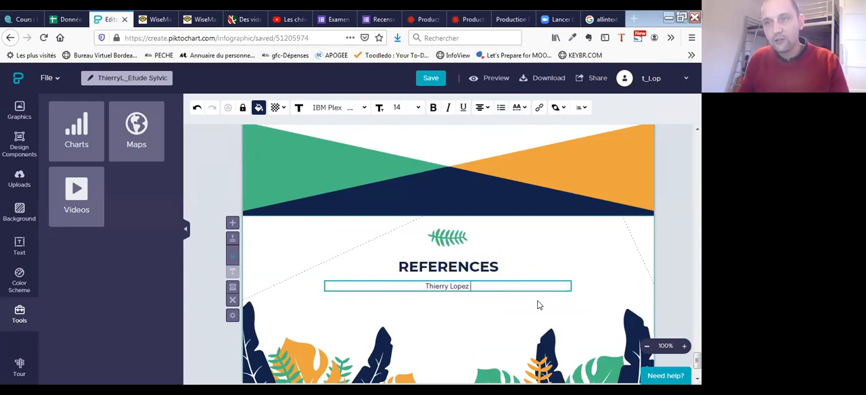
text( -)
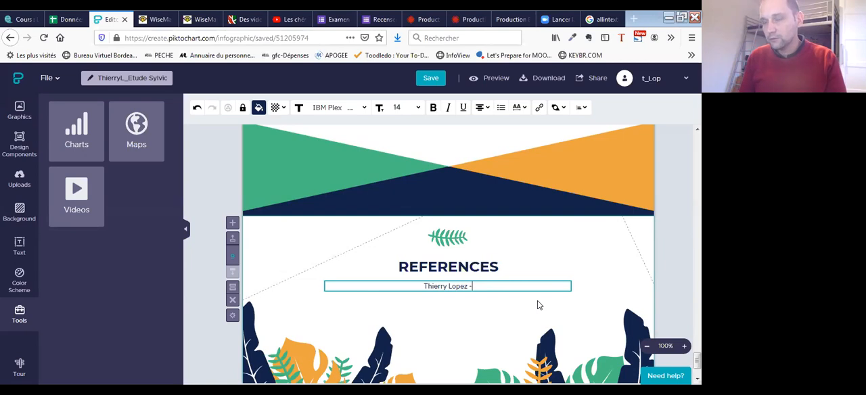
text(Devoir blanc)
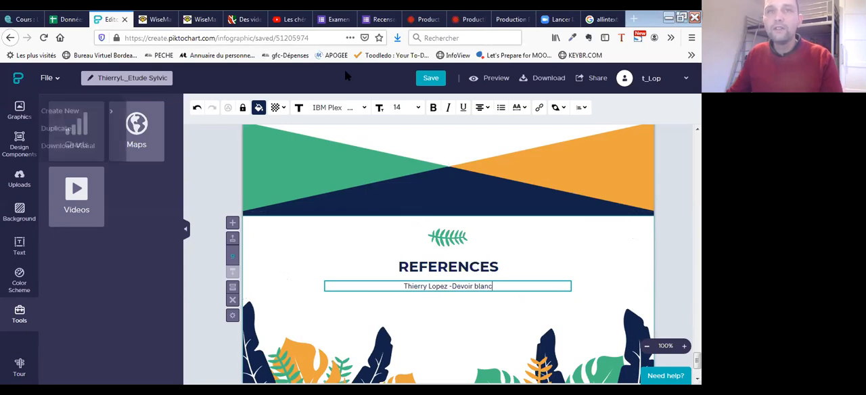
click(427, 79)
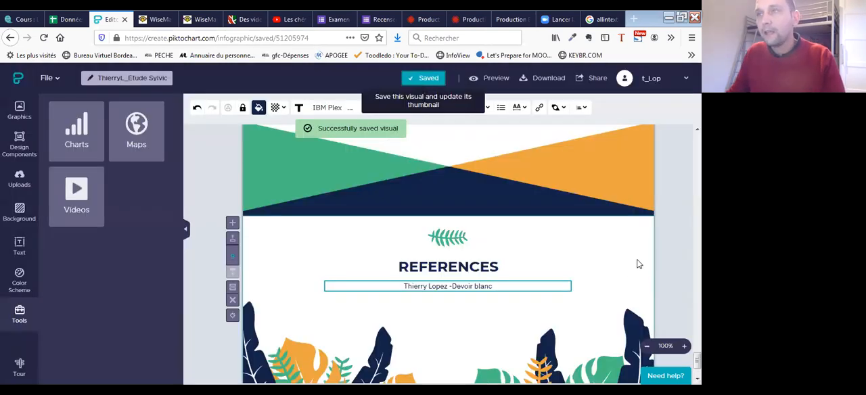
- Delete the divider lines, the 01 subtitle and the sample paragraphs from the block below the cover title, and save the infographic
drag(697, 361, 696, 144)
scroll(446, 250, down, 3)
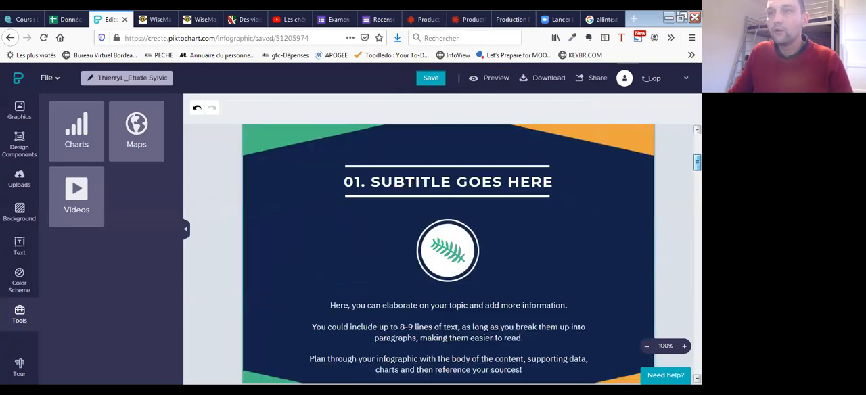
click(467, 230)
key(Delete)
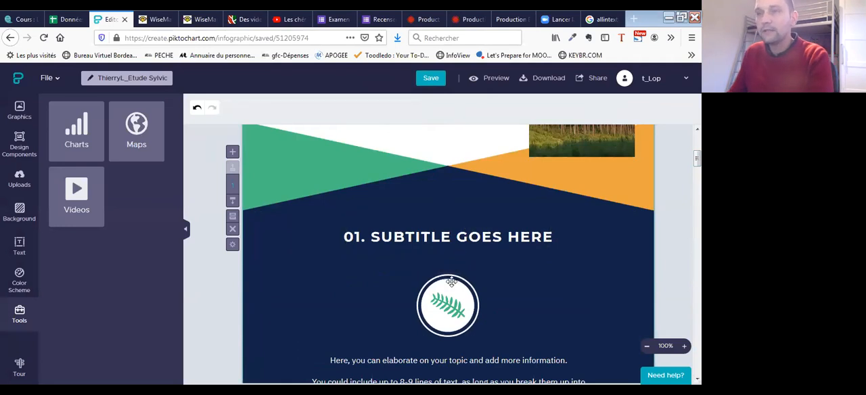
click(447, 240)
key(Delete)
scroll(443, 248, down, 3)
click(445, 240)
key(Delete)
scroll(406, 254, down, 5)
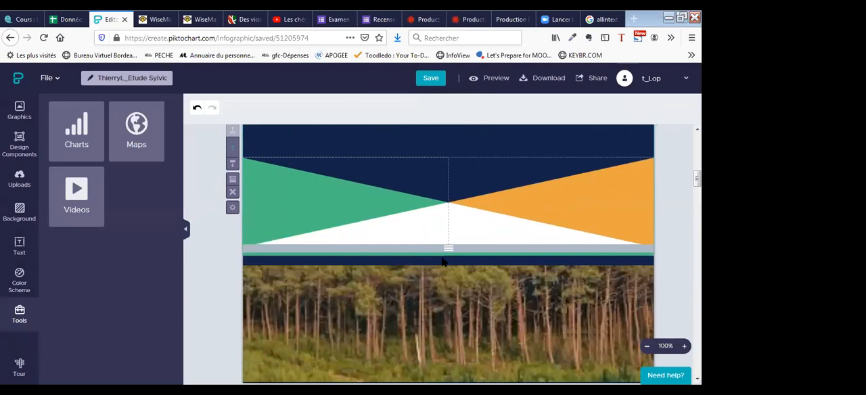
scroll(446, 253, up, 5)
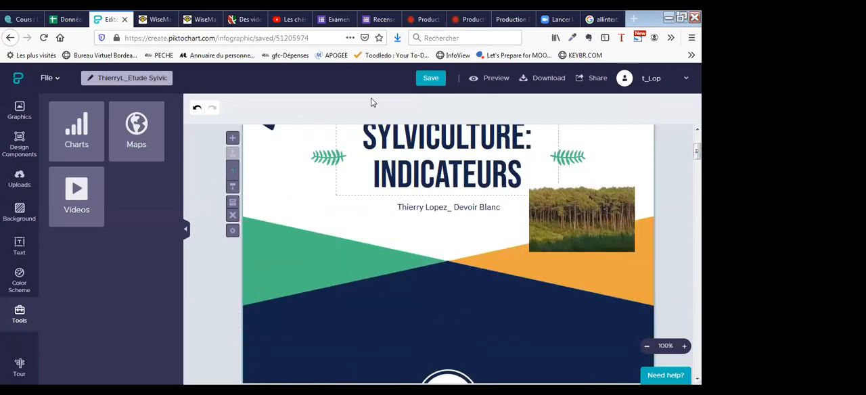
click(430, 78)
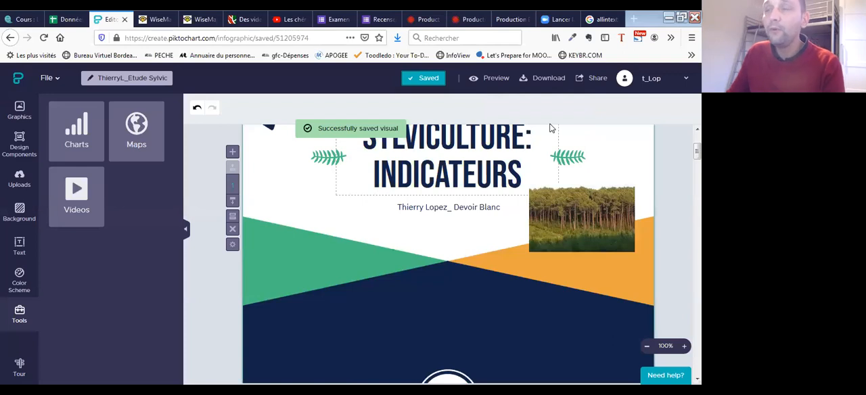
- Make the infographic's share link public, keeping the proposed title, and close the sharing dialog
click(597, 79)
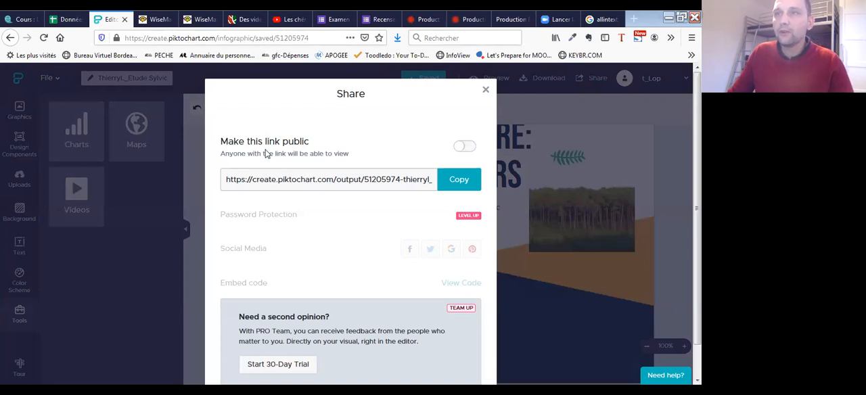
click(266, 153)
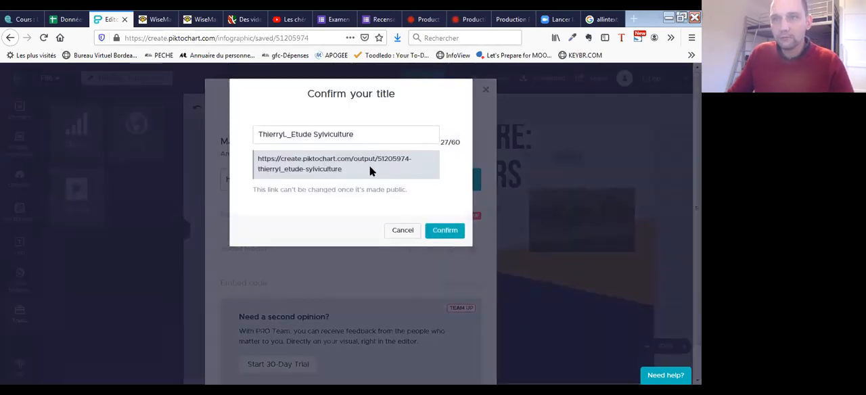
click(449, 232)
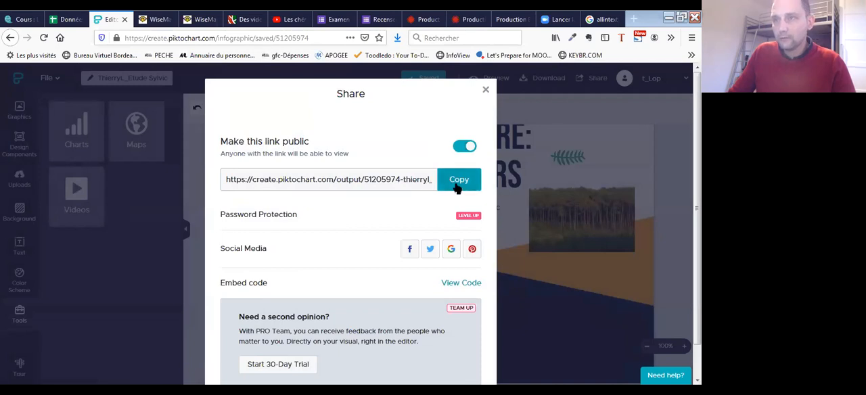
click(485, 90)
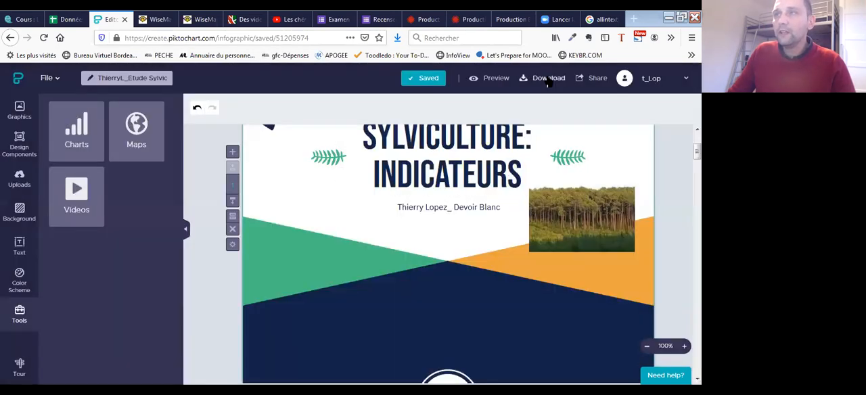
- Download the infographic as a PNG in Medium quality and save the file to the computer
click(543, 78)
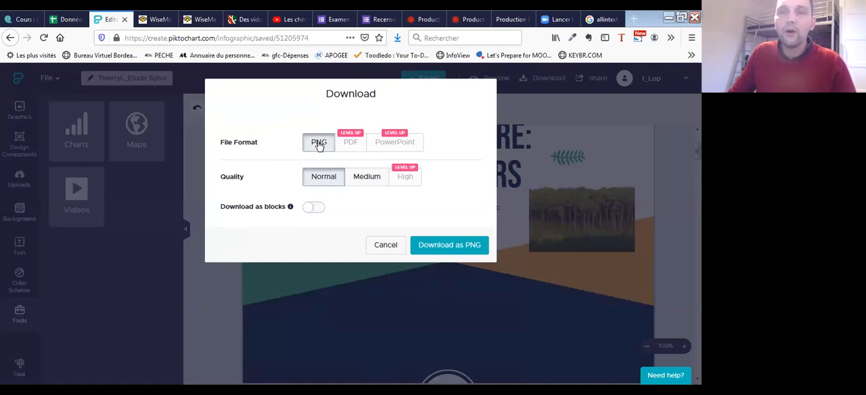
click(370, 182)
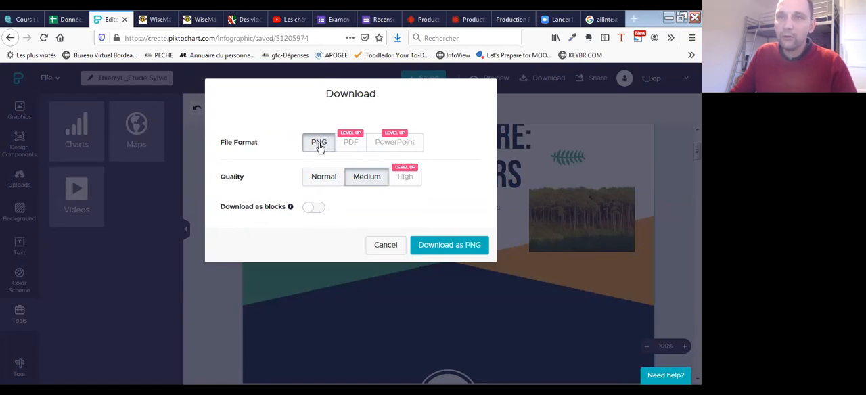
click(458, 250)
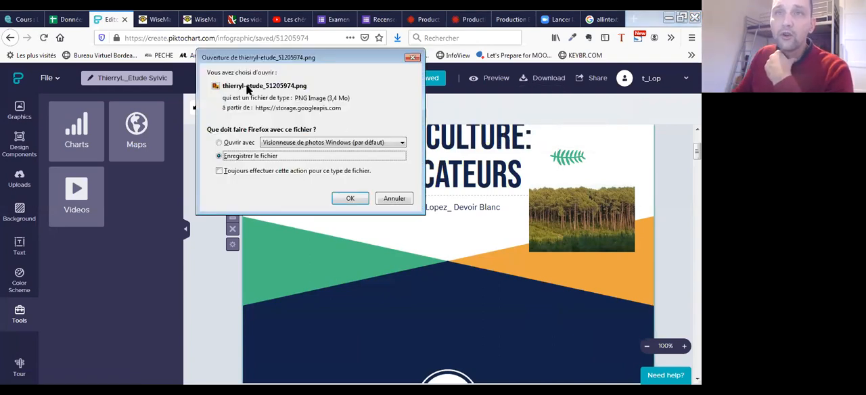
click(350, 198)
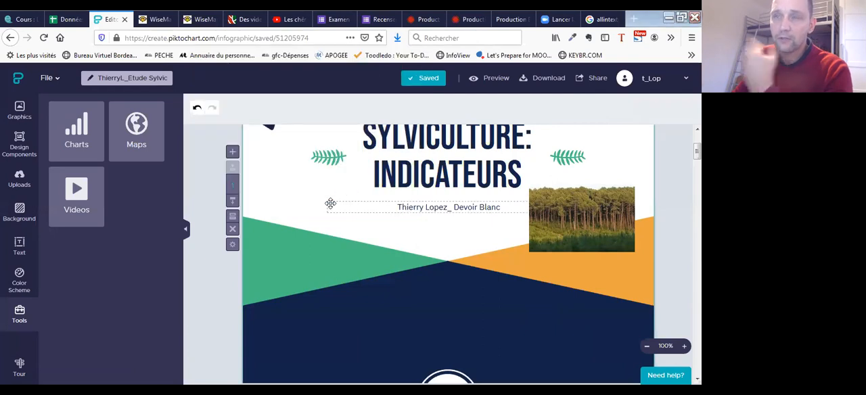
- Copy the infographic's public share link and close the sharing dialog
click(597, 80)
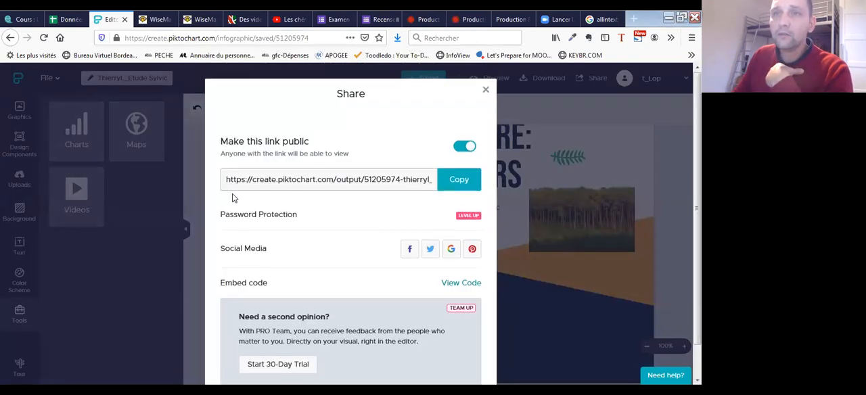
drag(228, 182, 437, 182)
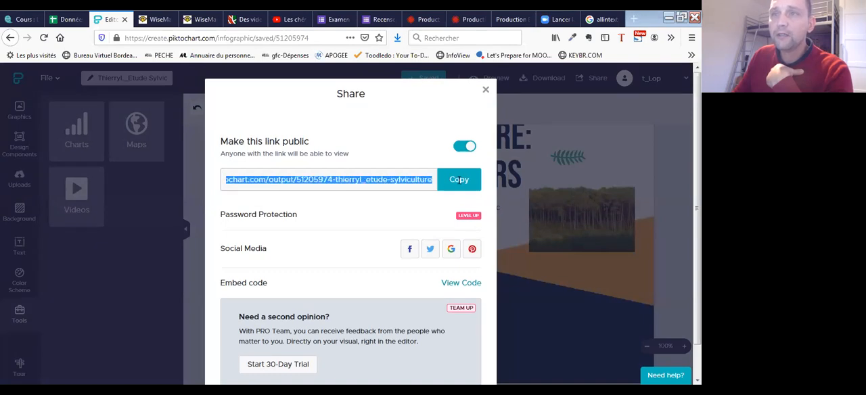
click(438, 182)
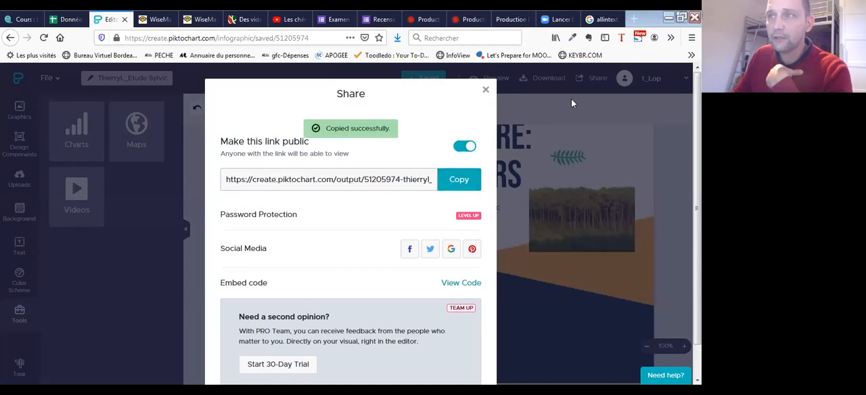
click(486, 90)
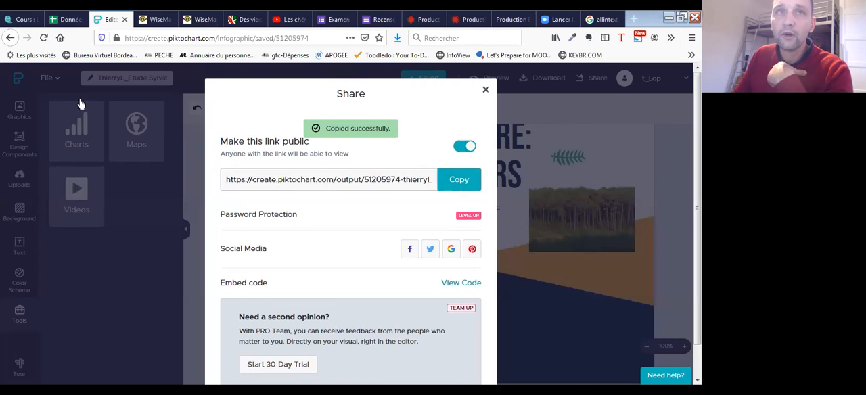
- Switch to the e-campus course page, request a session extension and dismiss the session notice
click(24, 21)
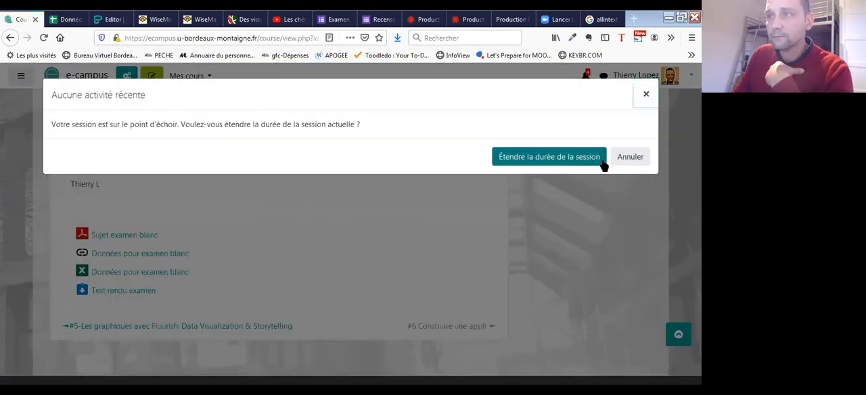
click(541, 163)
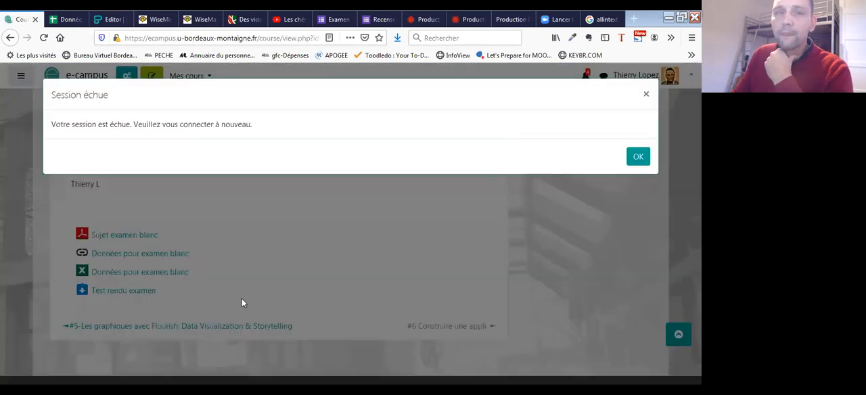
click(641, 155)
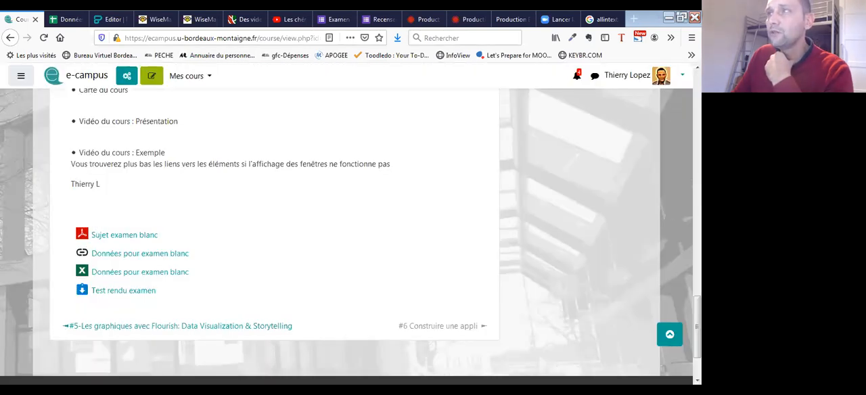
- Switch the course view to the Étudiant role
click(682, 75)
click(619, 209)
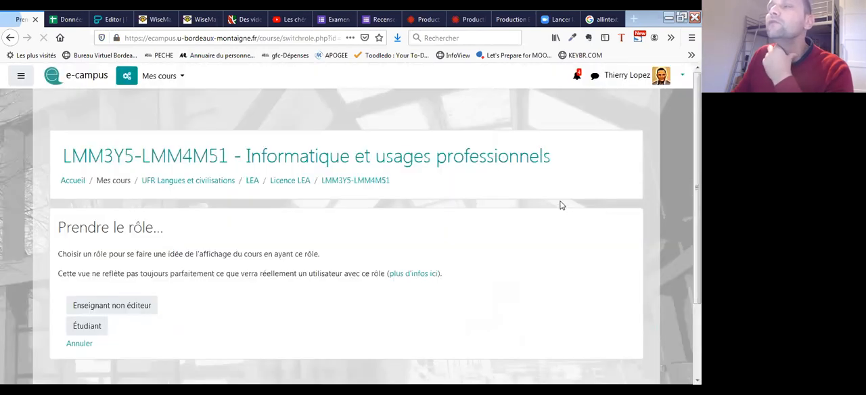
click(86, 326)
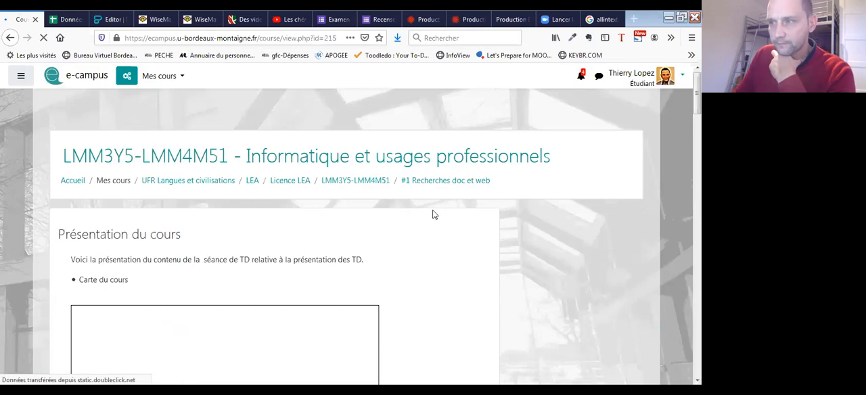
- Open the course section #6 TD_Sujet blanc_ Sylviculture
scroll(430, 215, down, 3)
scroll(446, 230, down, 10)
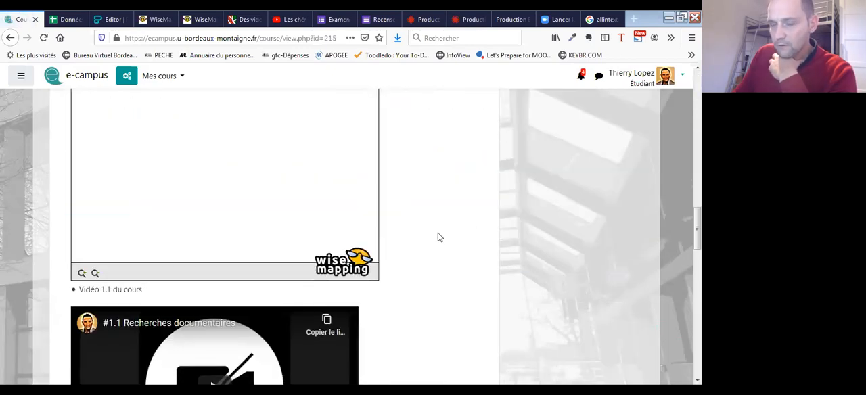
scroll(453, 237, down, 5)
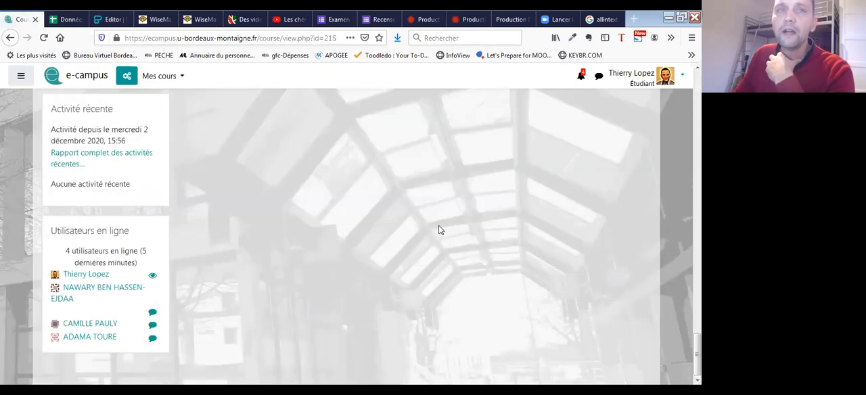
scroll(440, 233, up, 7)
scroll(433, 223, down, 3)
scroll(416, 217, up, 8)
scroll(418, 216, up, 4)
scroll(420, 215, down, 1)
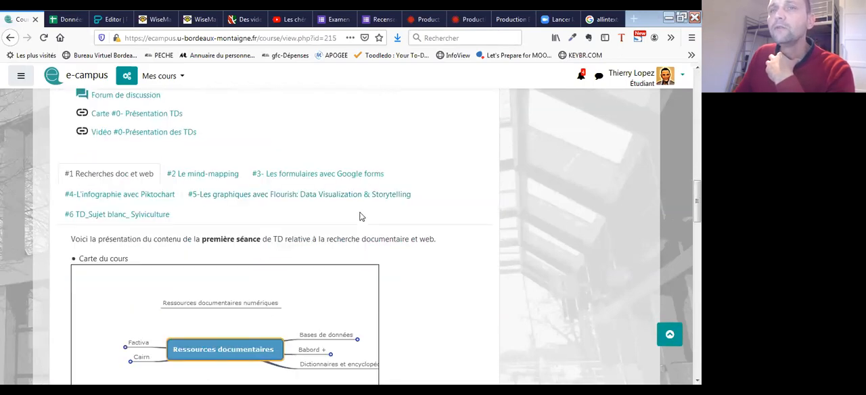
click(108, 215)
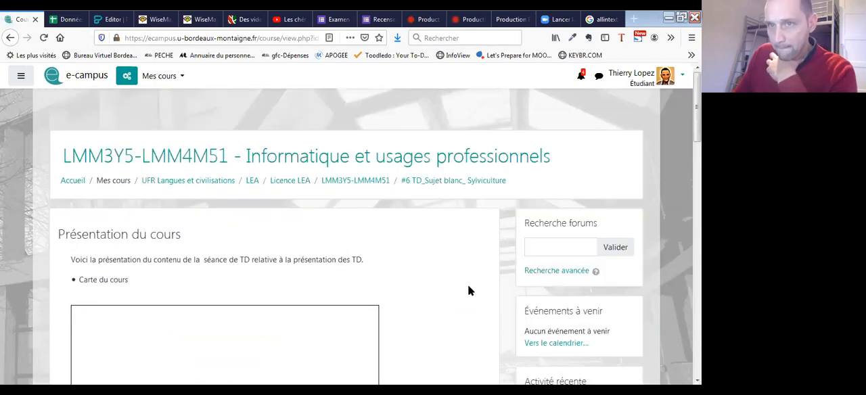
- Open the Test rendu examen assignment and start adding a submission
scroll(473, 298, down, 10)
scroll(432, 280, down, 5)
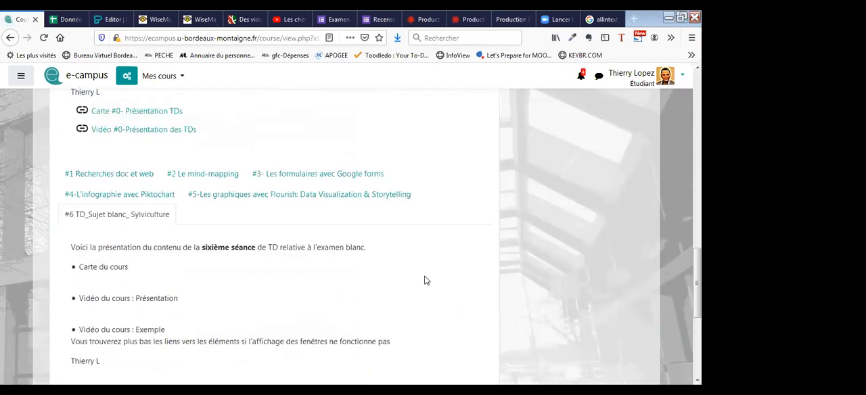
click(113, 231)
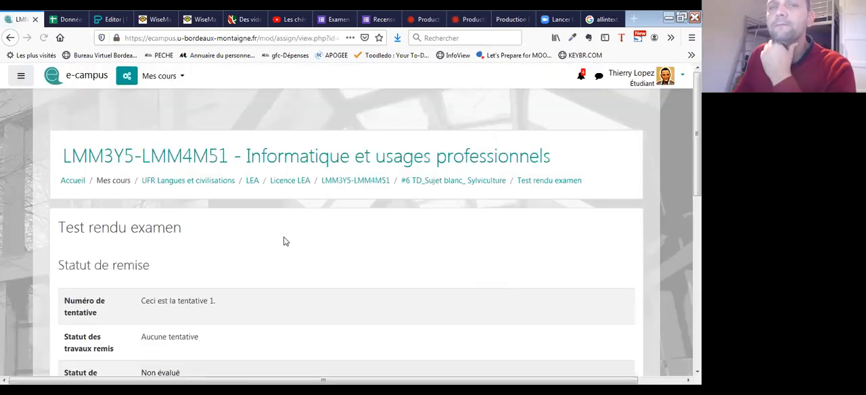
scroll(284, 230, down, 4)
scroll(292, 225, down, 1)
click(359, 203)
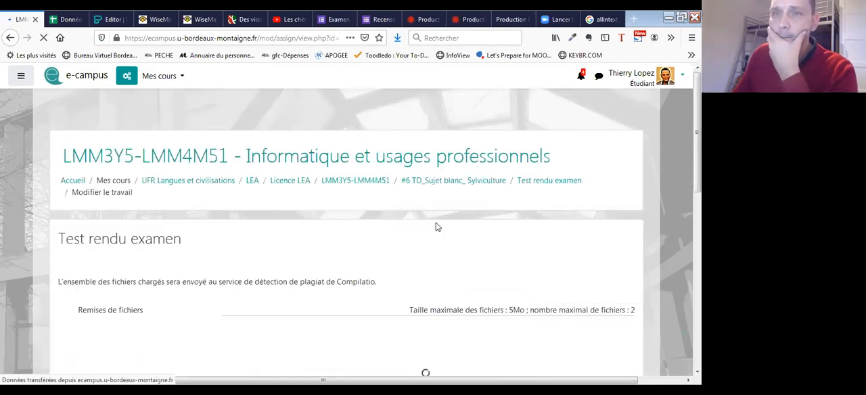
- Upload the most recently downloaded infographic PNG from the Téléchargements folder to the assignment's file submissions
scroll(411, 208, down, 5)
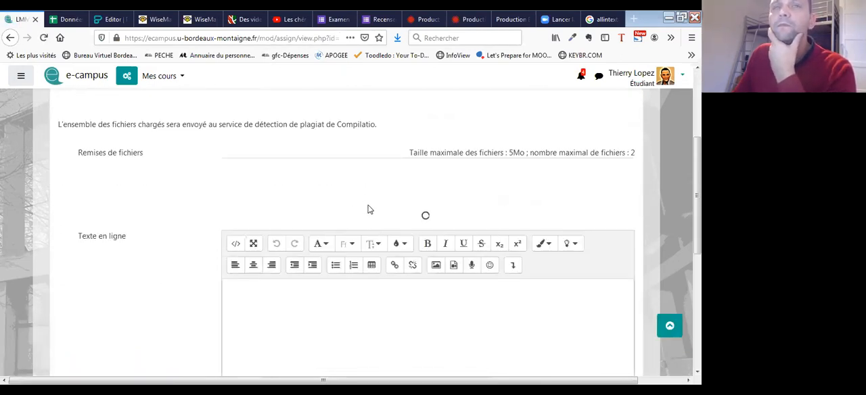
scroll(351, 176, down, 1)
scroll(345, 162, down, 2)
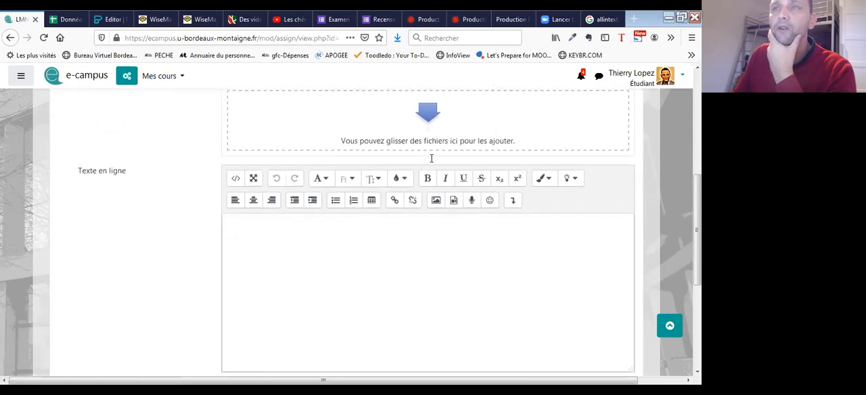
scroll(433, 211, up, 3)
click(425, 217)
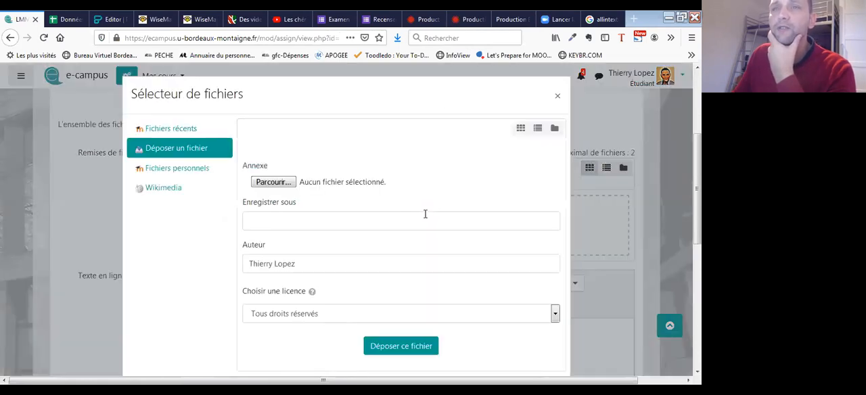
click(275, 181)
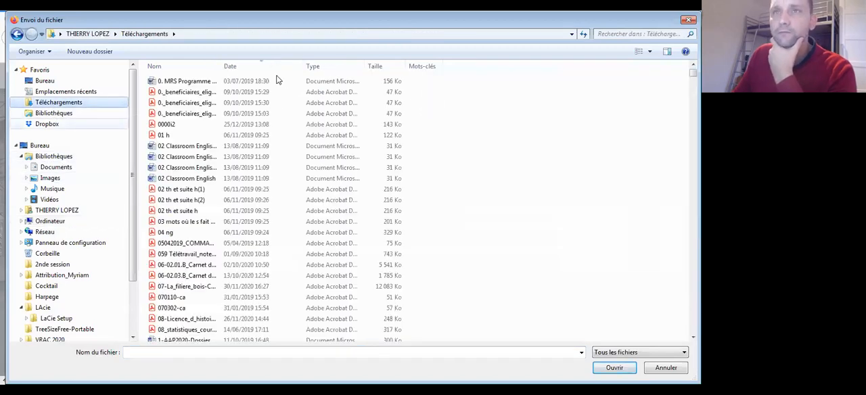
click(260, 65)
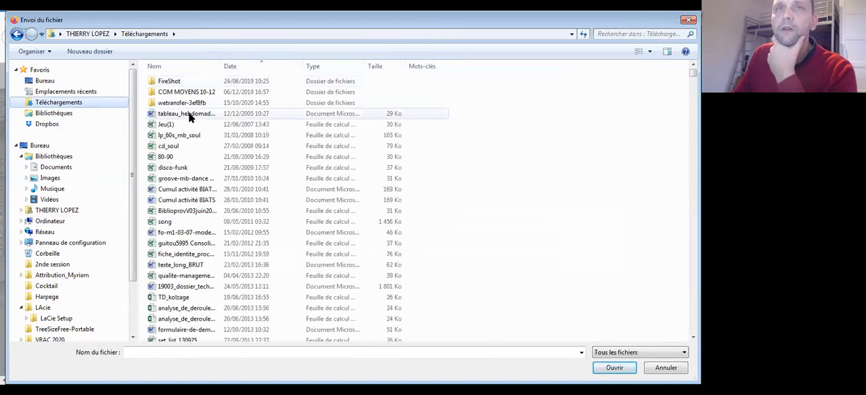
click(257, 66)
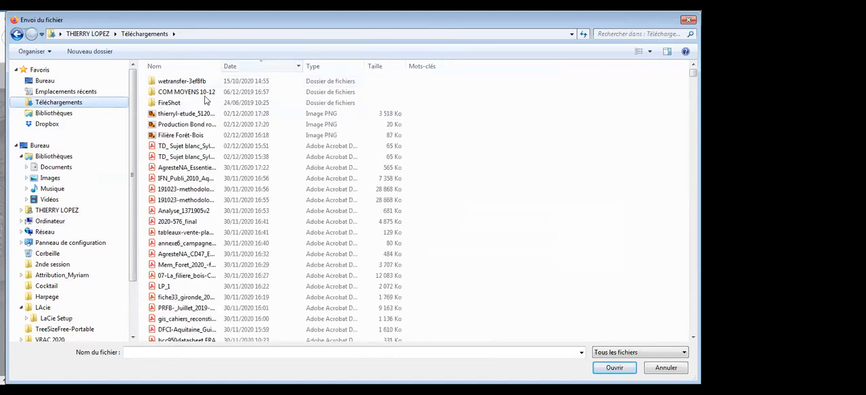
click(187, 115)
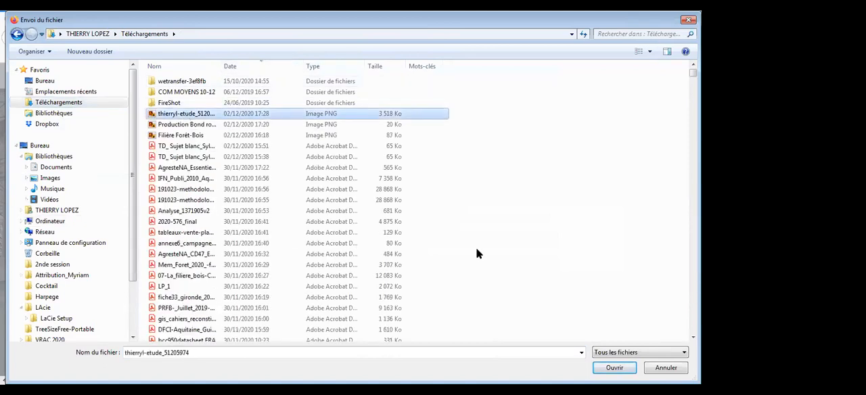
click(624, 368)
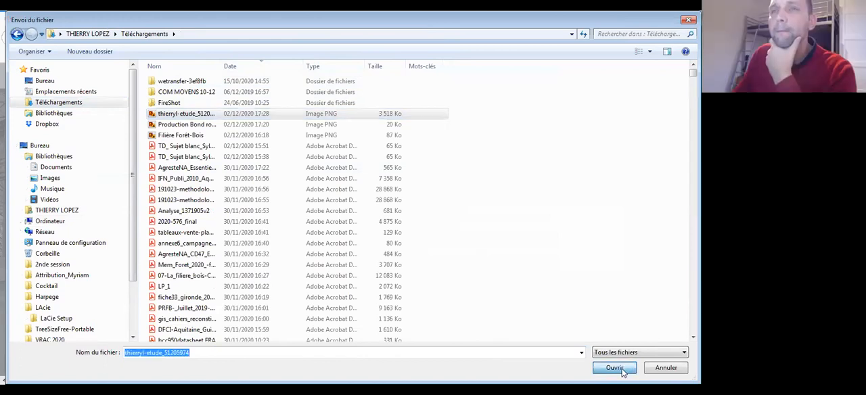
click(615, 368)
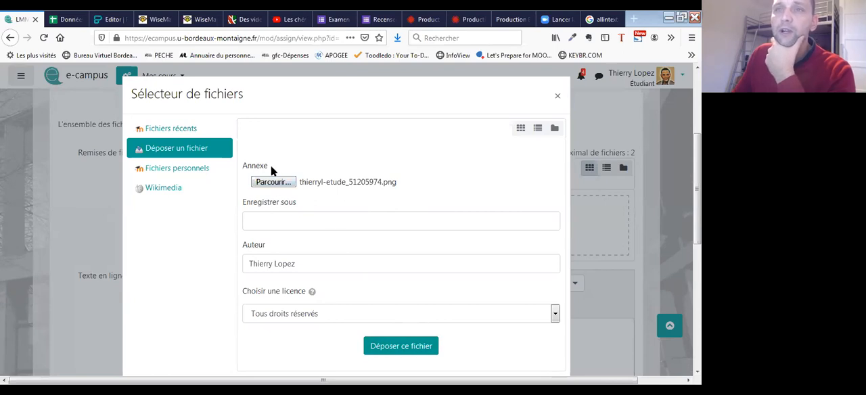
click(421, 346)
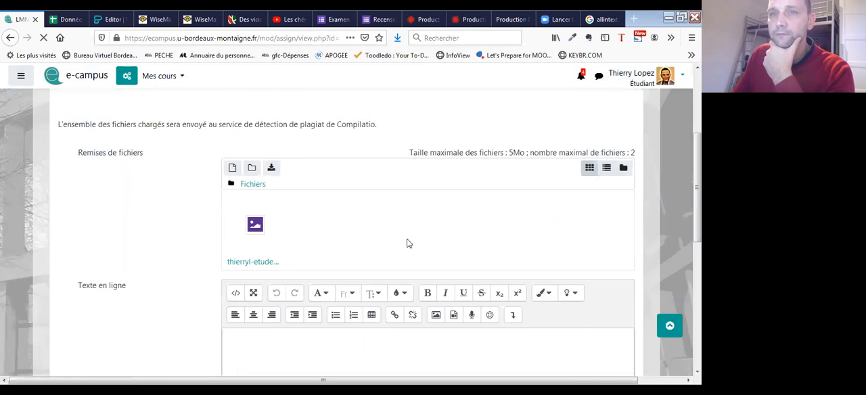
- Enter the online text "Voici le lien vers mon infographie:" followed by the copied Piktochart link, and save the submission
scroll(339, 226, down, 3)
click(262, 195)
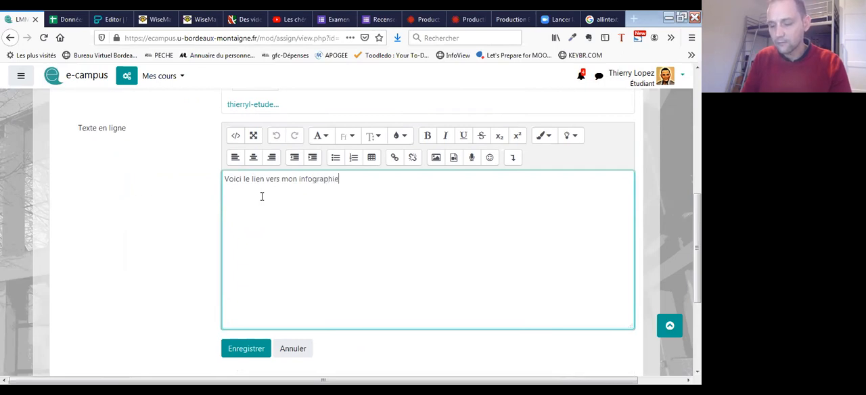
key(Return)
text(https://create.piktochart.com/output/51205974-thierryl_etude-sylviculture)
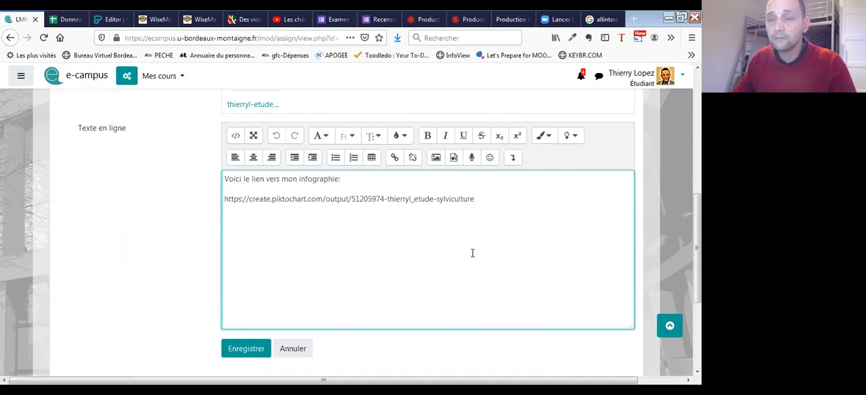
click(247, 367)
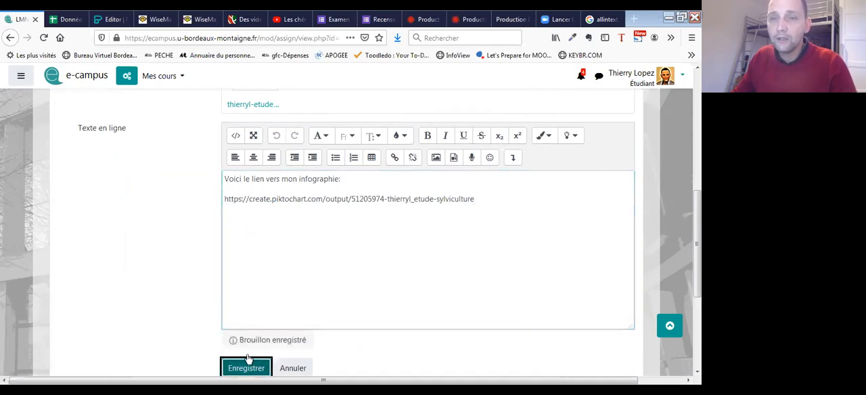
- Review the submission's status, attached file and online text, opening and dismissing the download dialog of the submitted PNG
scroll(421, 254, down, 2)
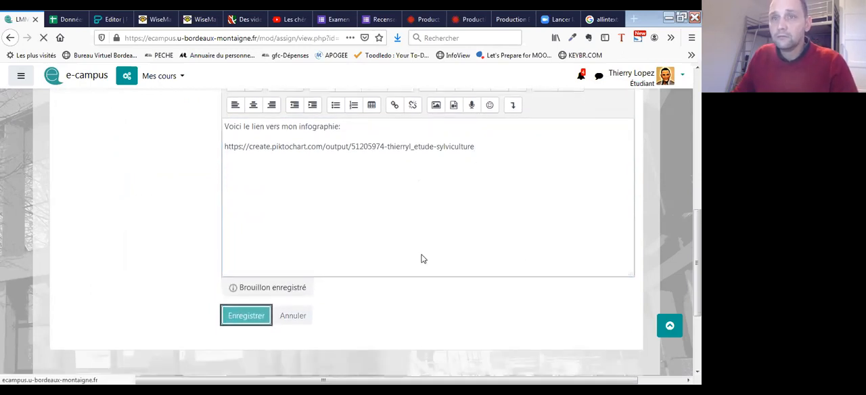
scroll(407, 268, down, 8)
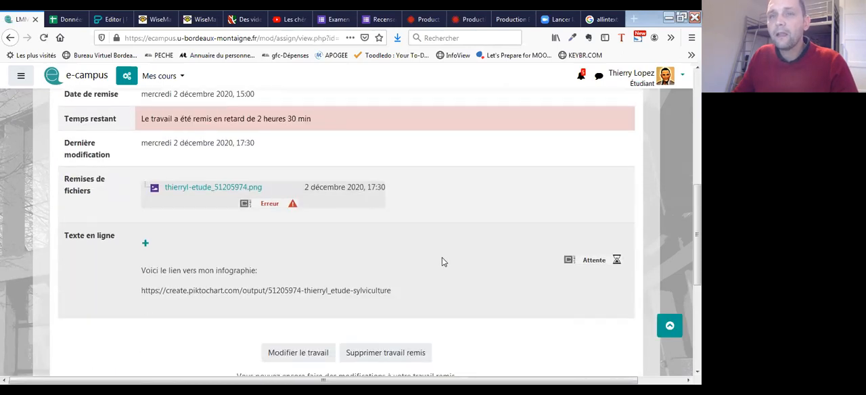
scroll(450, 265, down, 2)
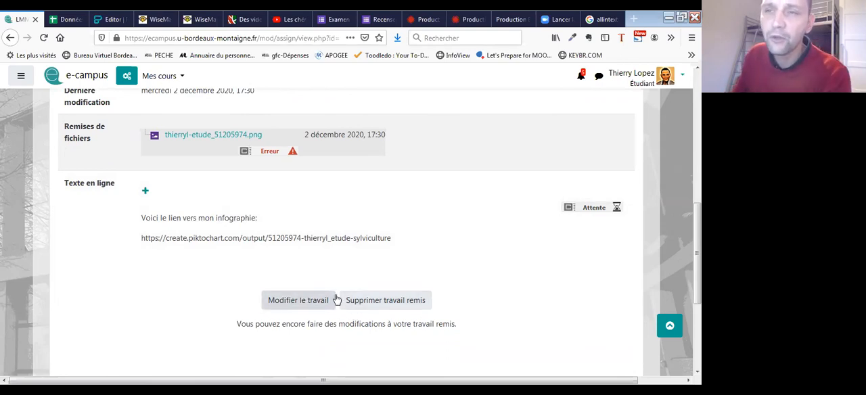
scroll(284, 292, down, 2)
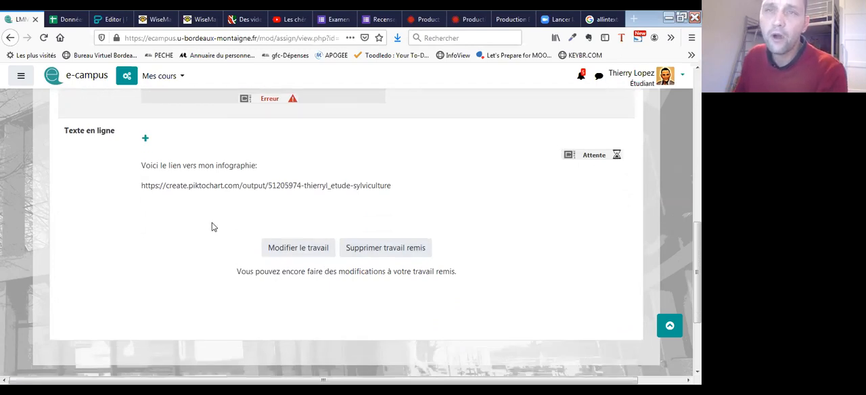
scroll(231, 257, up, 5)
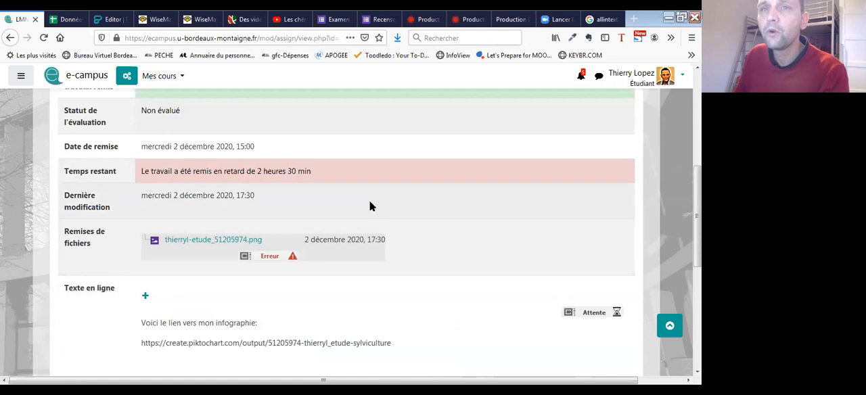
scroll(369, 205, down, 2)
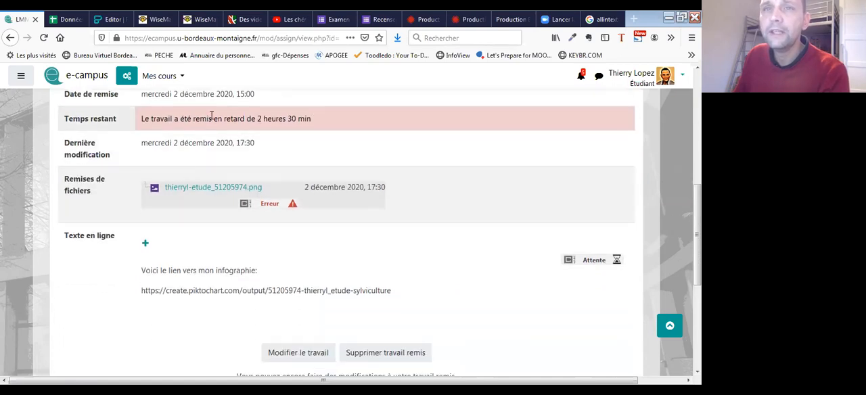
click(204, 192)
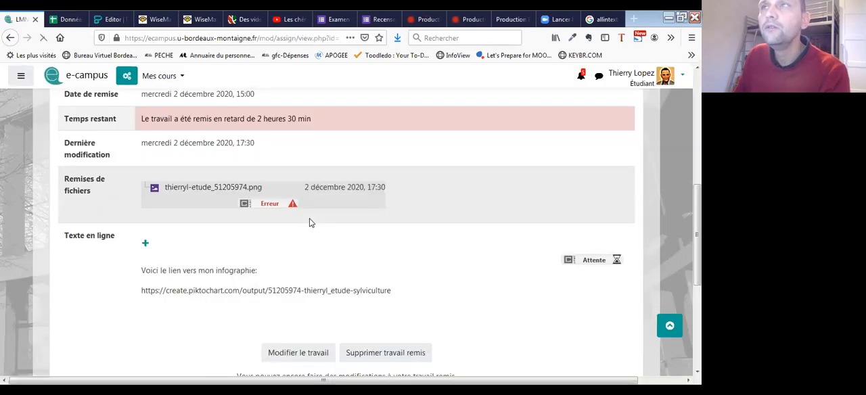
click(240, 143)
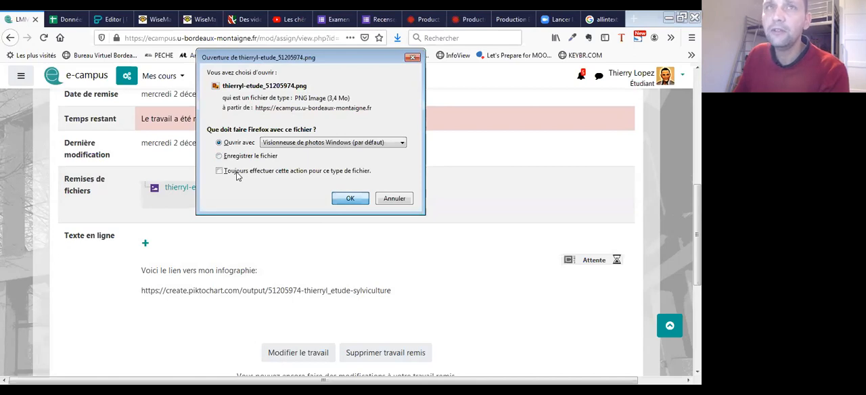
key(Escape)
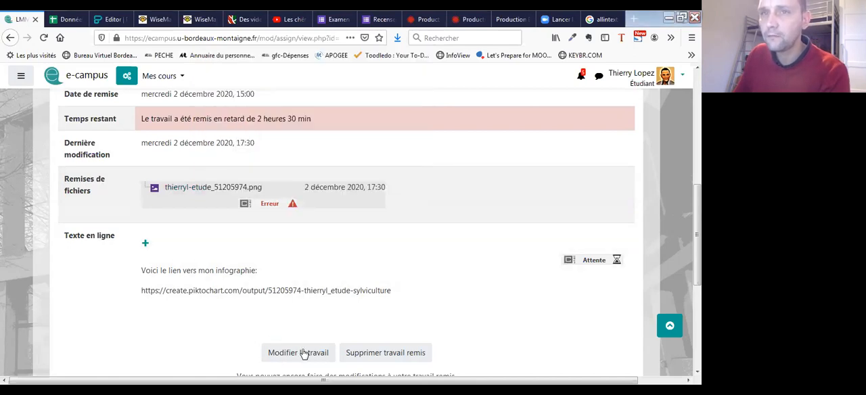
scroll(406, 257, down, 3)
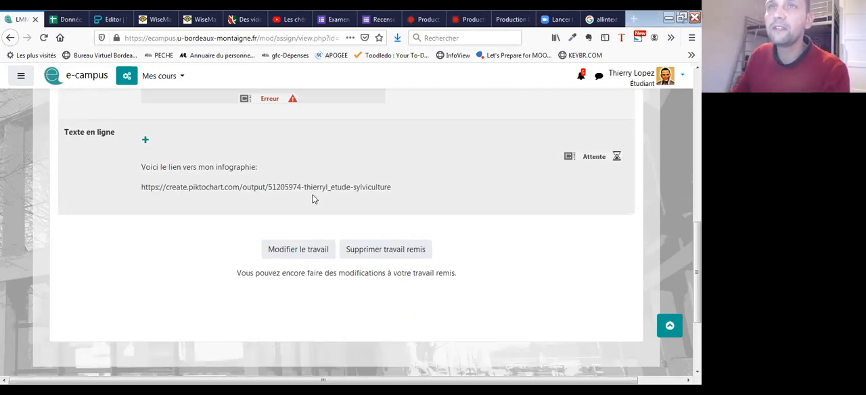
- Check the copied Piktochart link by loading it in place of the Filière Forêt-Bois mind map and viewing the public infographic
scroll(315, 195, up, 4)
click(198, 21)
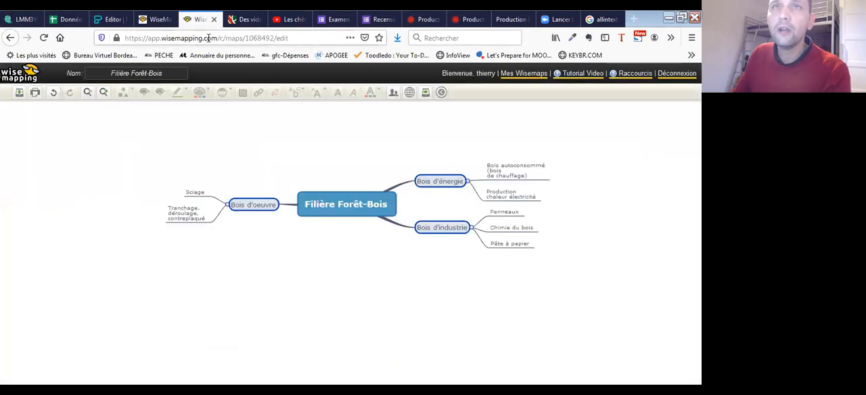
click(206, 39)
text(https://create.piktochart.com/output/51205974-thierryl_etude-sylviculture)
key(Return)
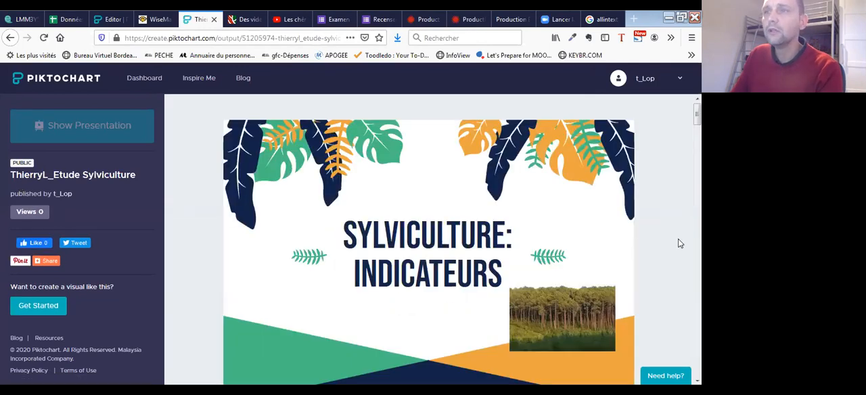
scroll(682, 244, down, 2)
scroll(512, 193, down, 10)
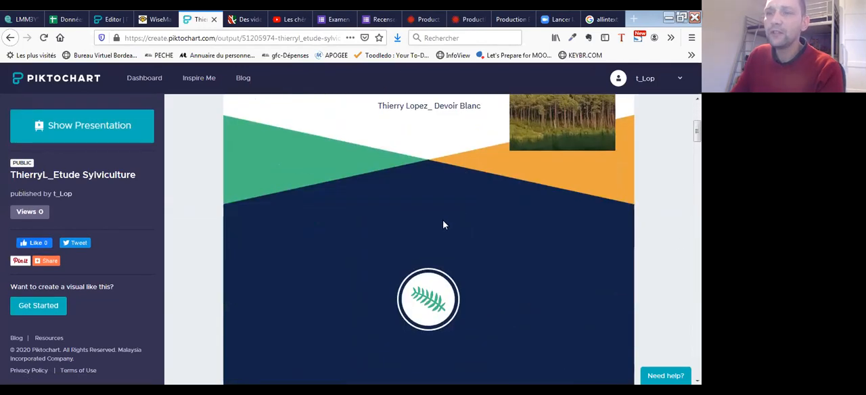
- Examine the public infographic's sections from the Google search to the video, and return to its title
scroll(372, 301, down, 10)
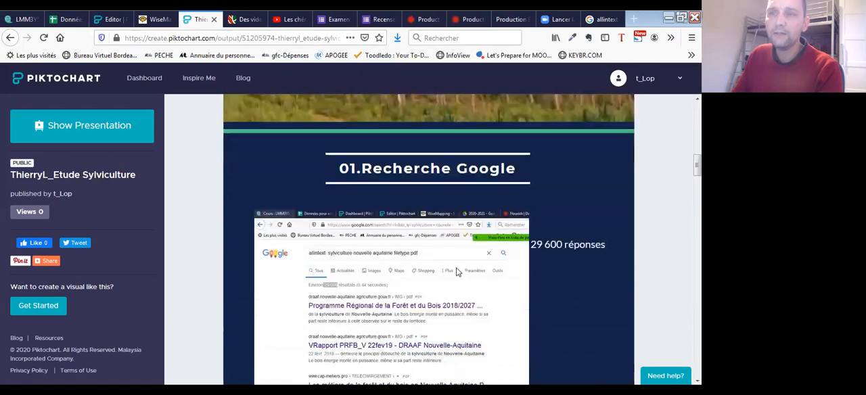
scroll(419, 261, down, 5)
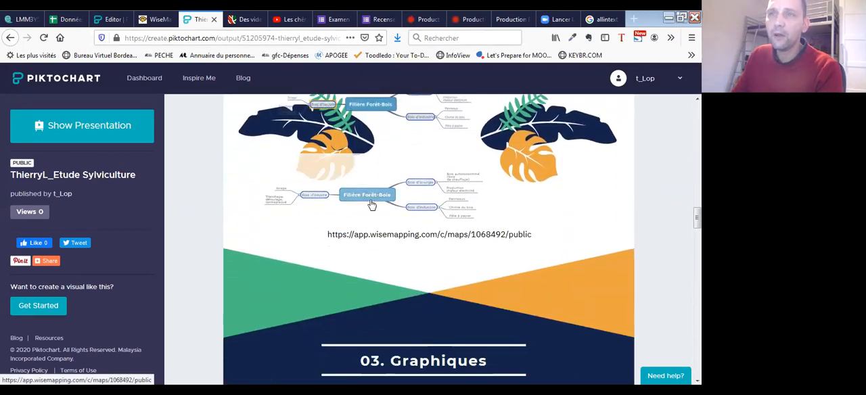
scroll(494, 250, down, 3)
scroll(336, 281, down, 3)
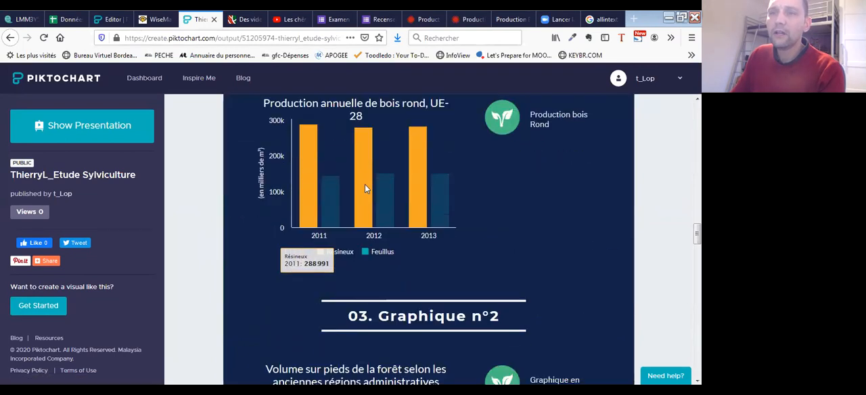
scroll(359, 325, down, 1)
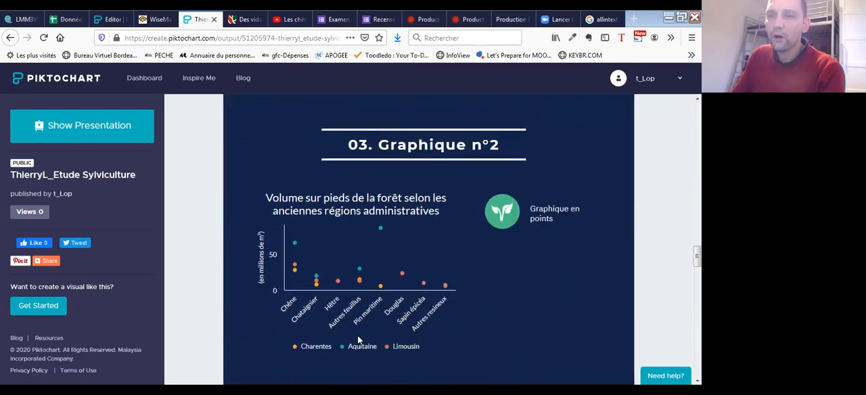
scroll(527, 305, down, 3)
scroll(440, 250, down, 2)
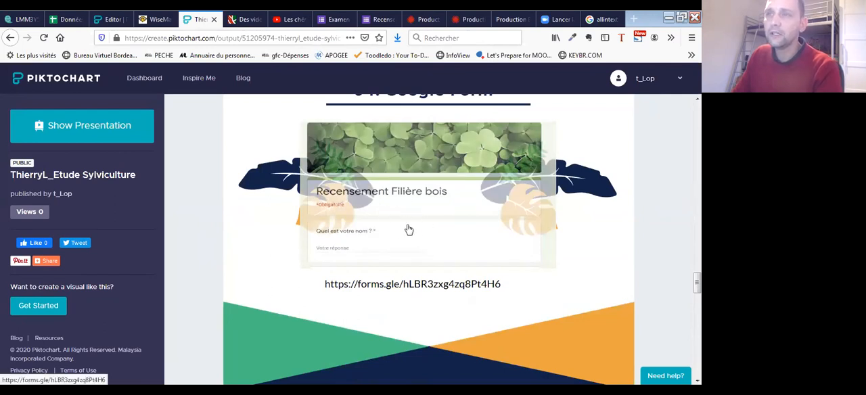
scroll(408, 252, down, 1)
scroll(408, 252, down, 5)
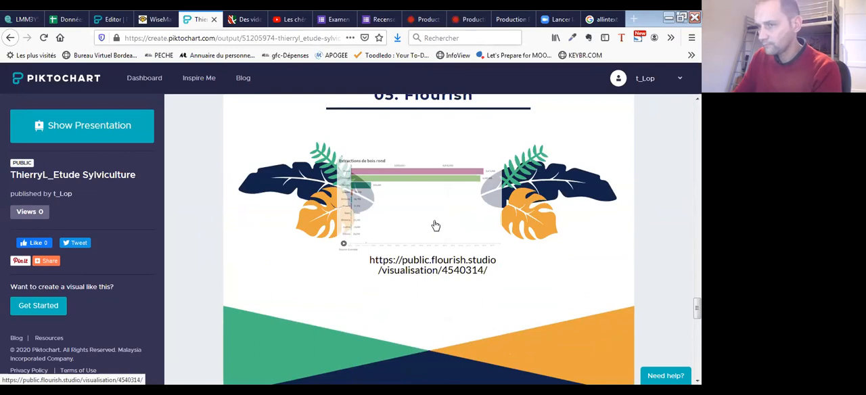
scroll(438, 226, down, 3)
scroll(444, 234, down, 3)
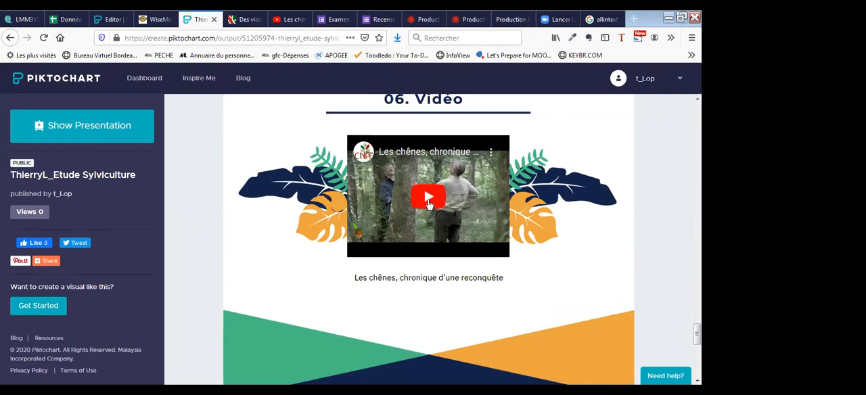
scroll(436, 203, up, 8)
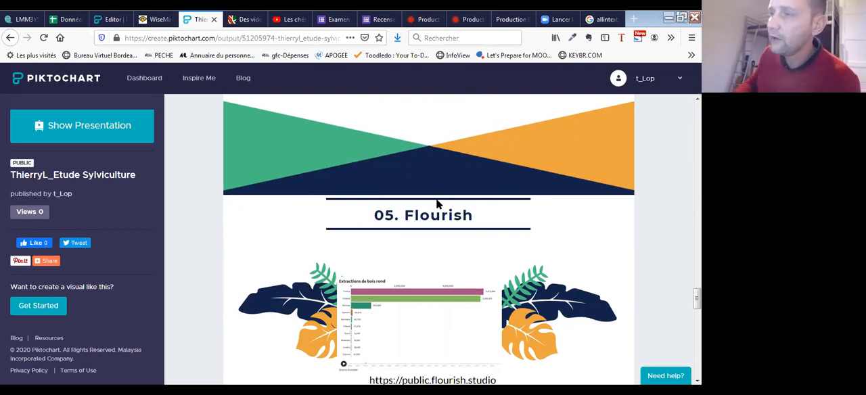
drag(697, 298, 698, 113)
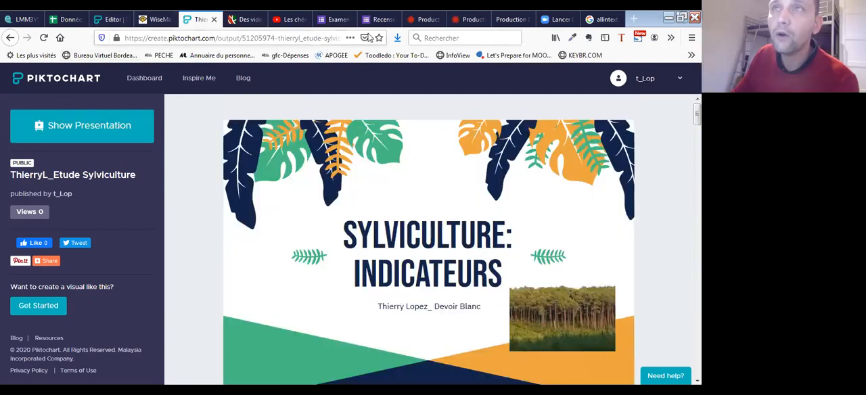
- Preview the saved infographic from the Piktochart editor and look through its sections down to 06. Vidéo
click(105, 18)
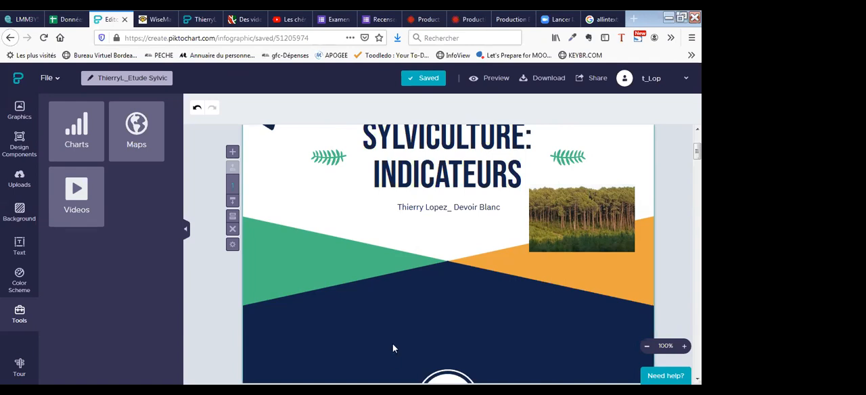
scroll(398, 345, down, 4)
scroll(468, 311, down, 1)
scroll(449, 271, down, 2)
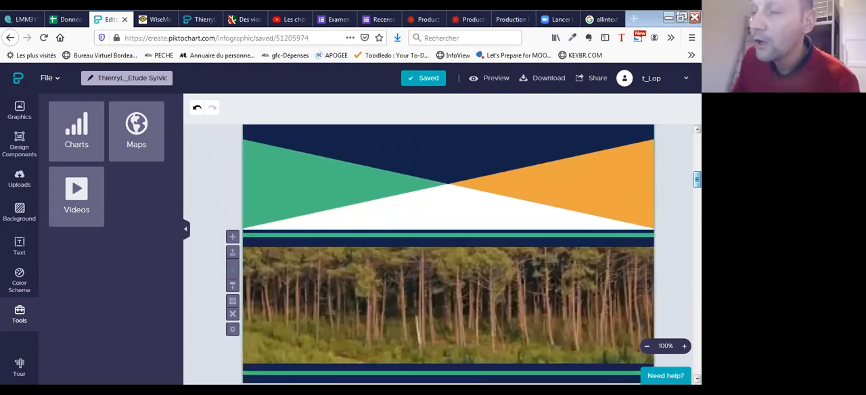
scroll(448, 257, up, 1)
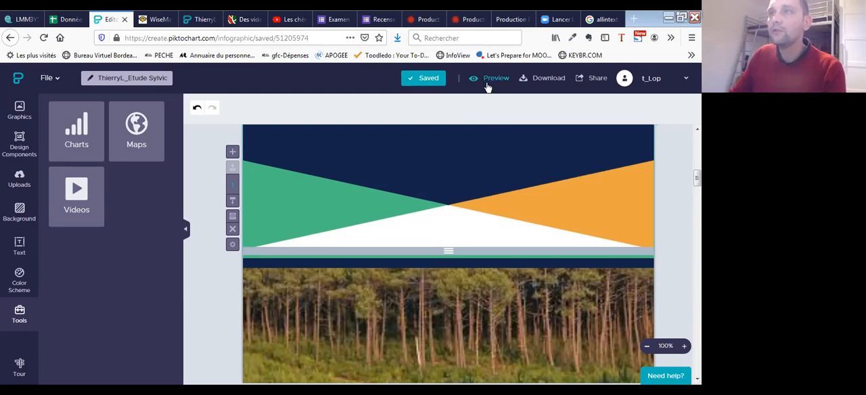
click(488, 80)
scroll(473, 151, down, 15)
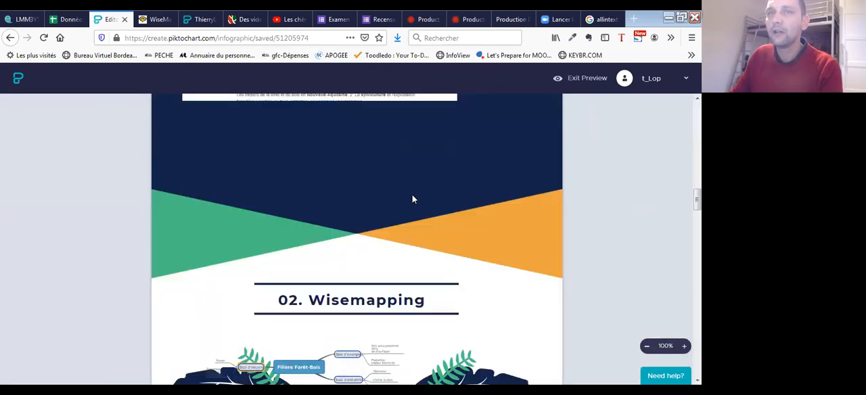
scroll(397, 207, down, 15)
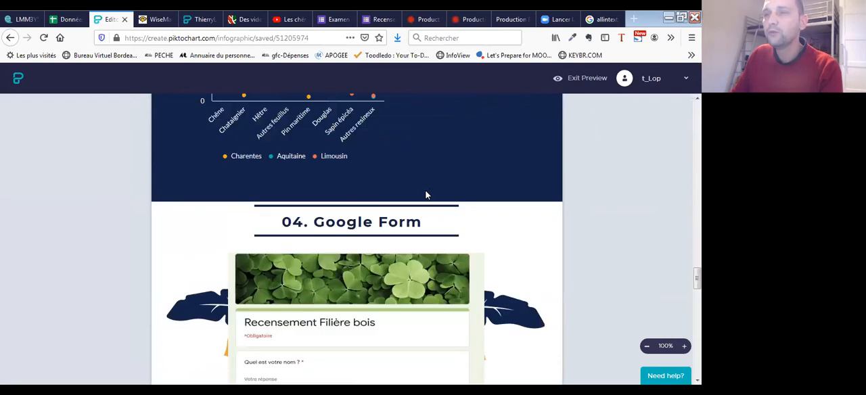
scroll(400, 195, down, 10)
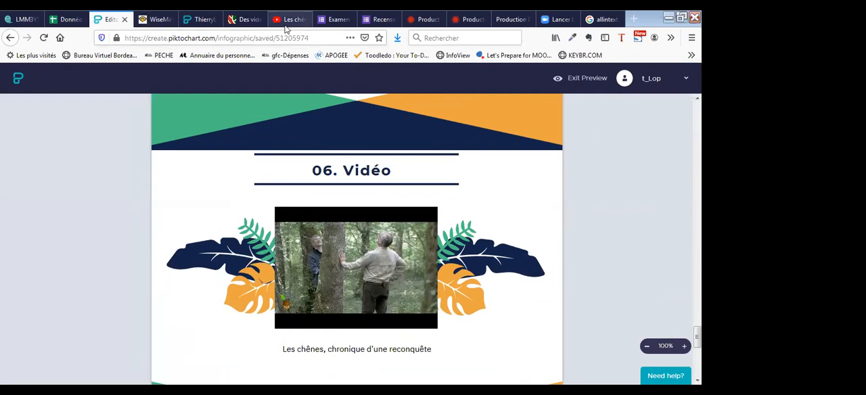
- Compare the public infographic down to its video section with the editor preview, and return to the e-campus submission page
click(201, 19)
scroll(474, 267, down, 5)
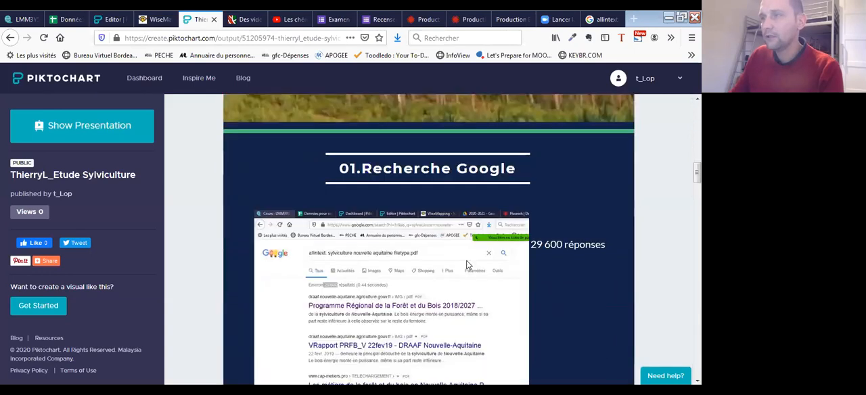
scroll(467, 265, down, 3)
scroll(467, 265, down, 10)
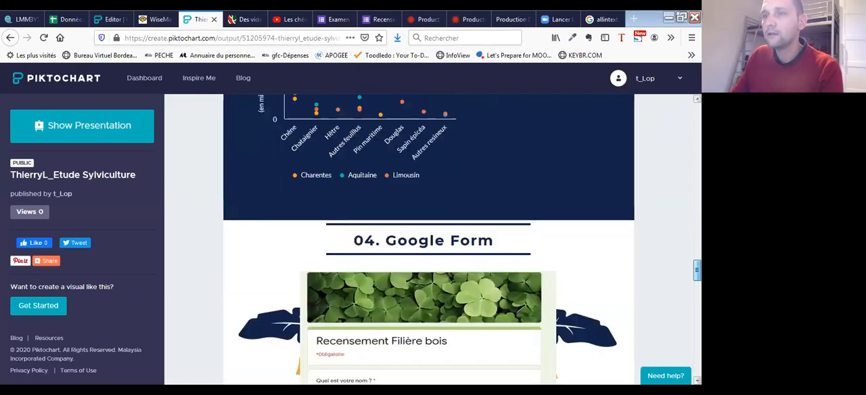
scroll(467, 266, down, 10)
scroll(466, 265, up, 2)
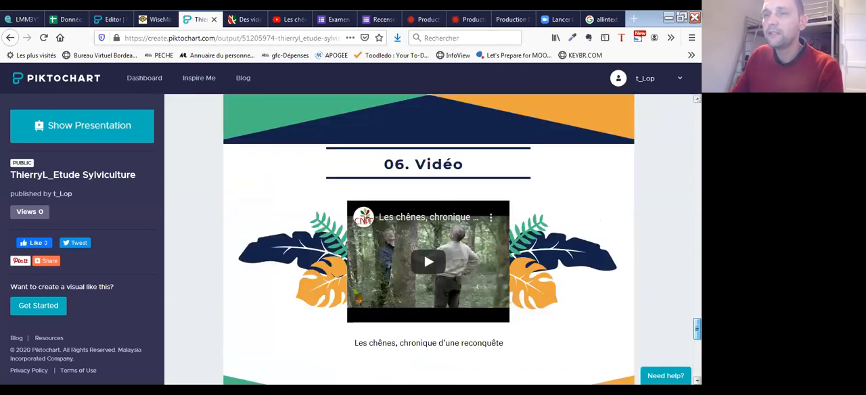
click(111, 19)
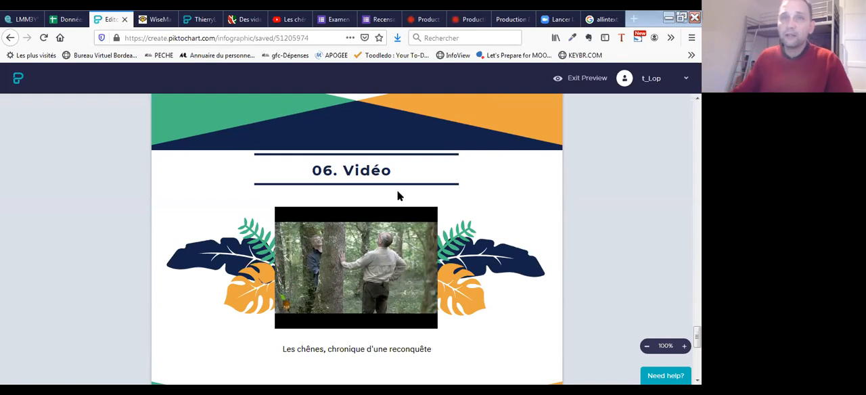
click(30, 20)
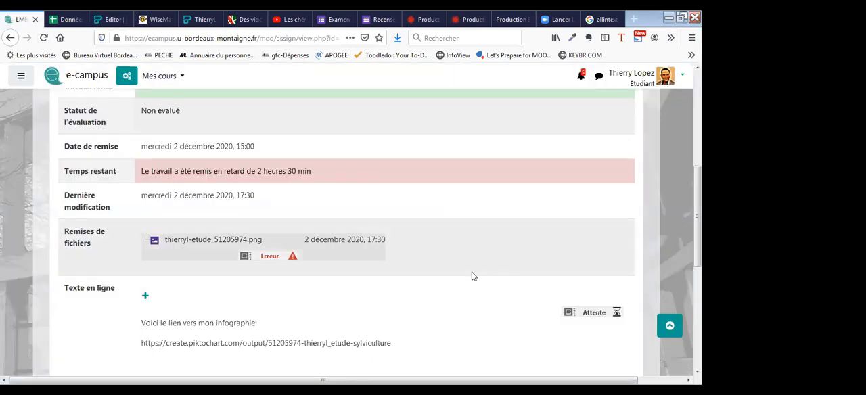